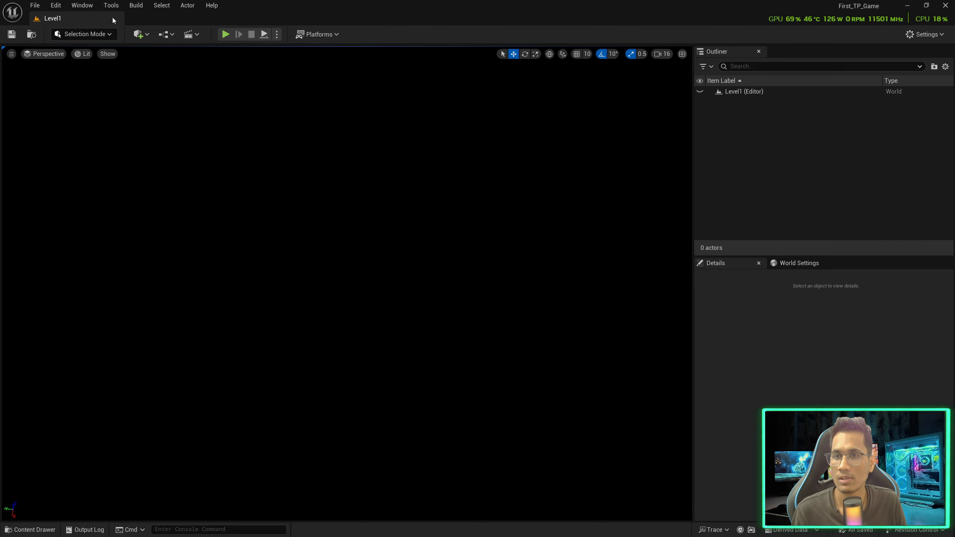
Use the Env. Light Mixer to create Sky Light, Directional Light, Sky Atmosphere, Volumetric Cloud and Height Fog
left_click(82, 4)
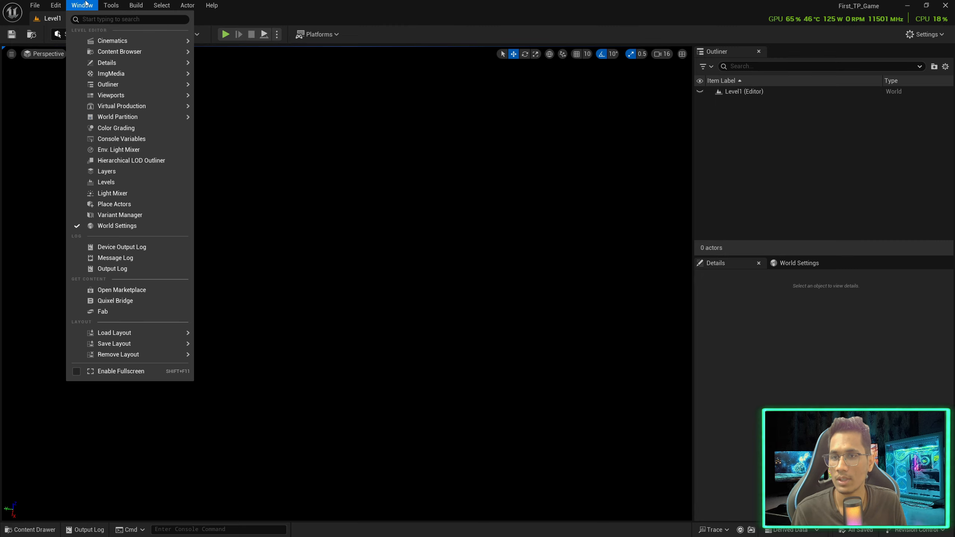
left_click(127, 149)
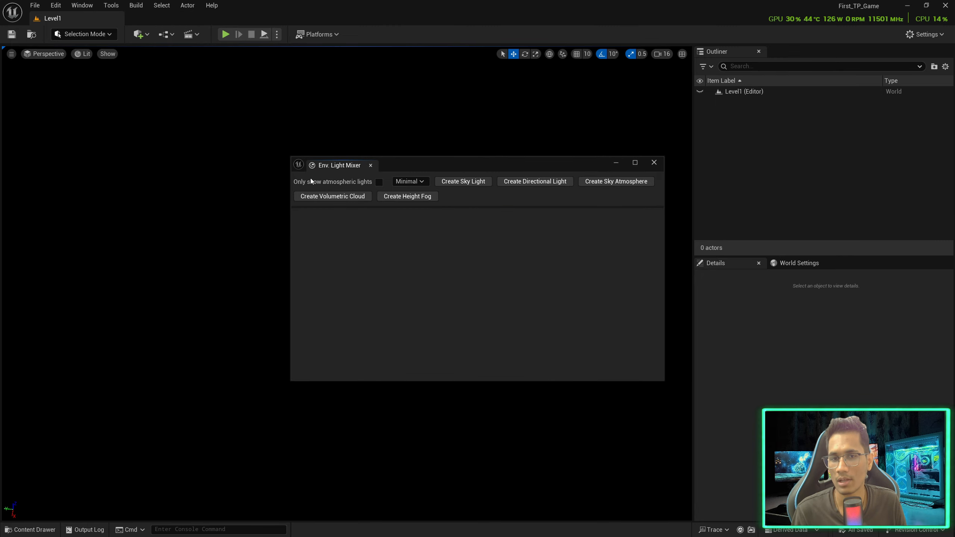
left_click(468, 185)
left_click(494, 180)
left_click(494, 181)
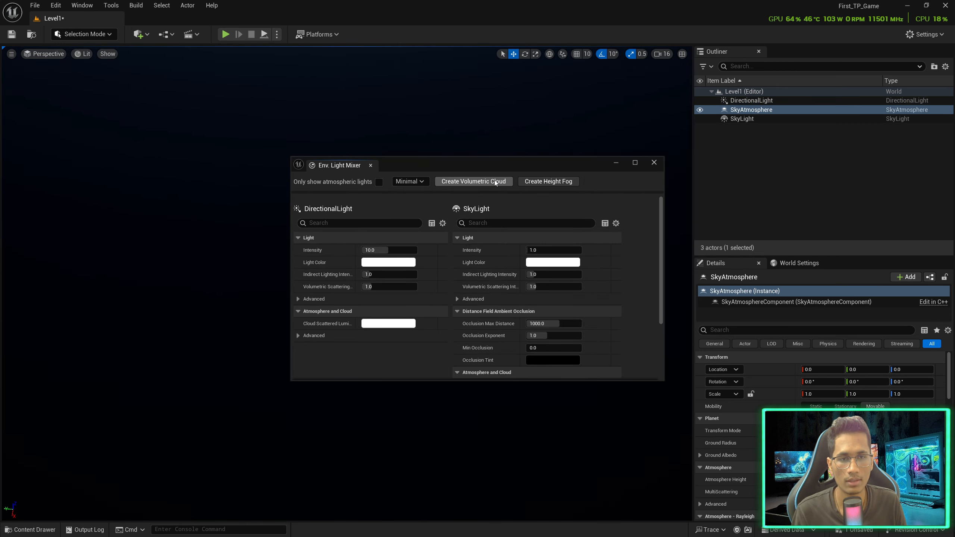
left_click(492, 180)
left_click(487, 184)
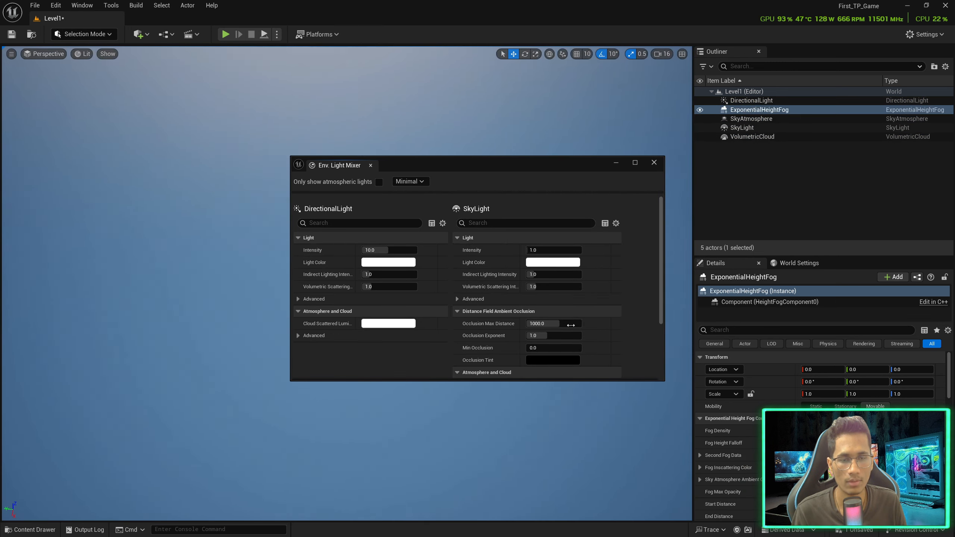
left_click(655, 164)
right_click_drag(569, 230, 462, 181)
right_click_drag(517, 241, 517, 297)
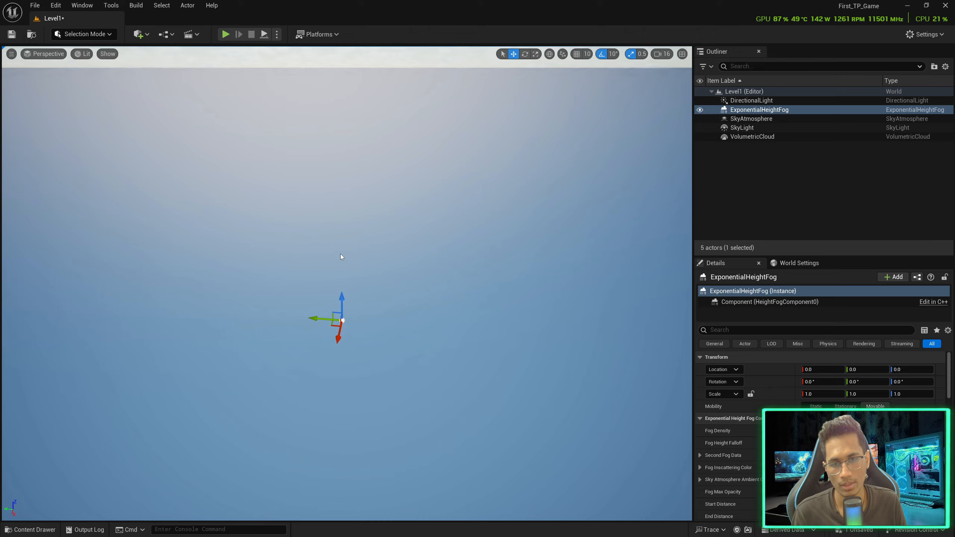
Switch to Landscape mode and create a landscape with the default settings
left_click(84, 34)
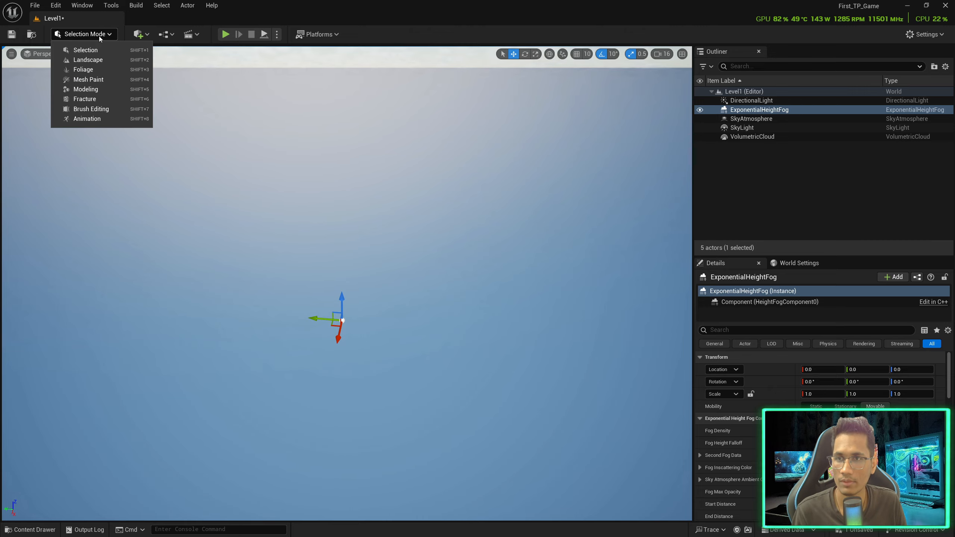
left_click(92, 59)
right_click_drag(412, 260, 425, 258)
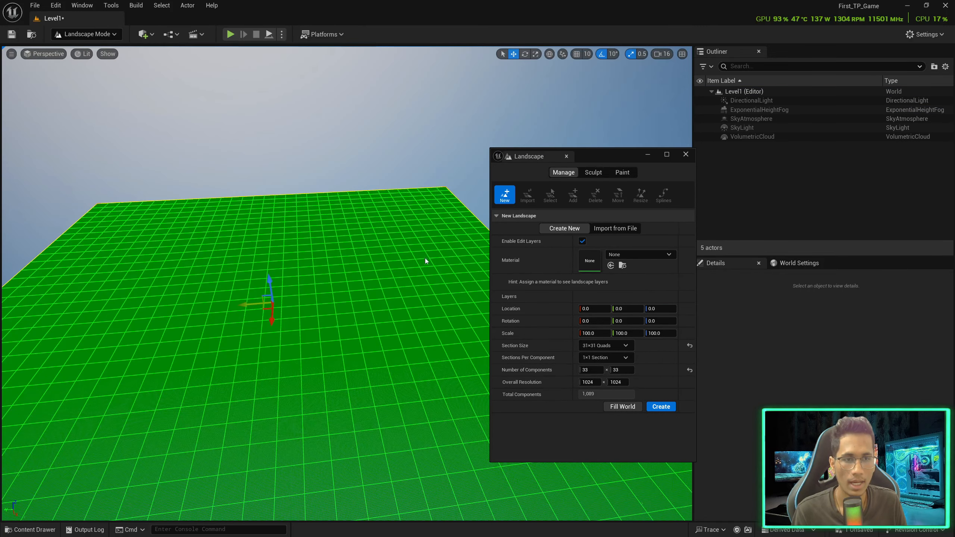
left_click(660, 407)
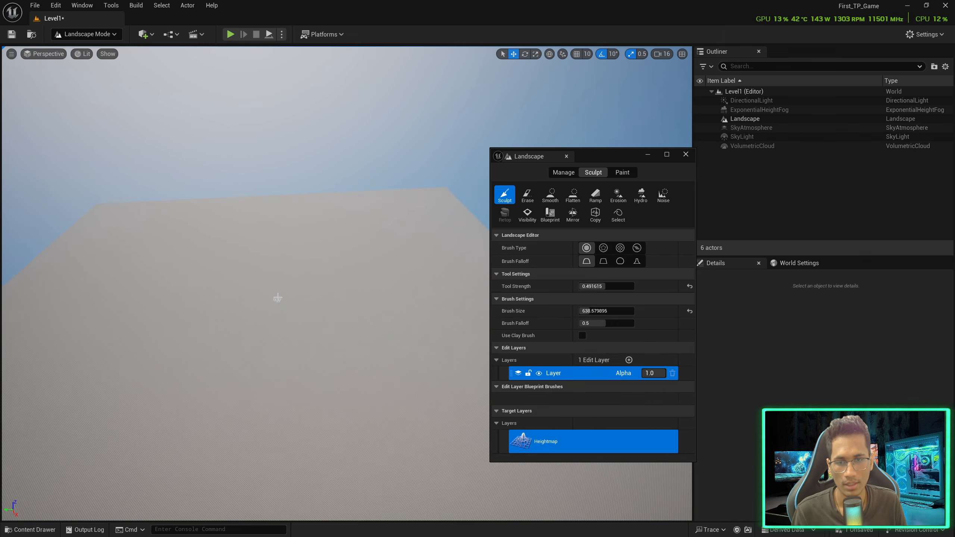
right_click_drag(277, 298, 284, 322)
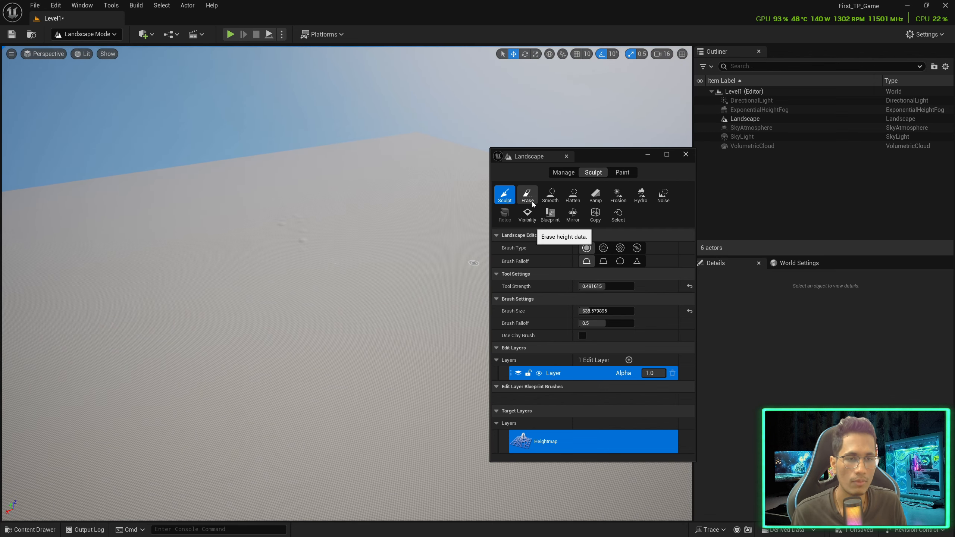
mouse_move(376, 264)
right_mouse_down()
mouse_move(372, 288)
mouse_move(344, 267)
mouse_move(342, 251)
right_mouse_up()
key("w")
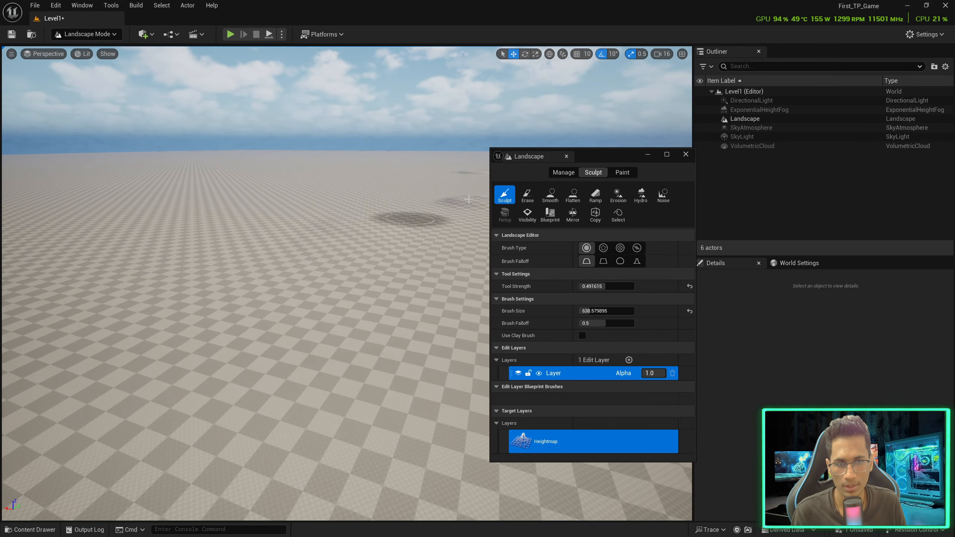
left_click_drag(606, 151, 736, 123)
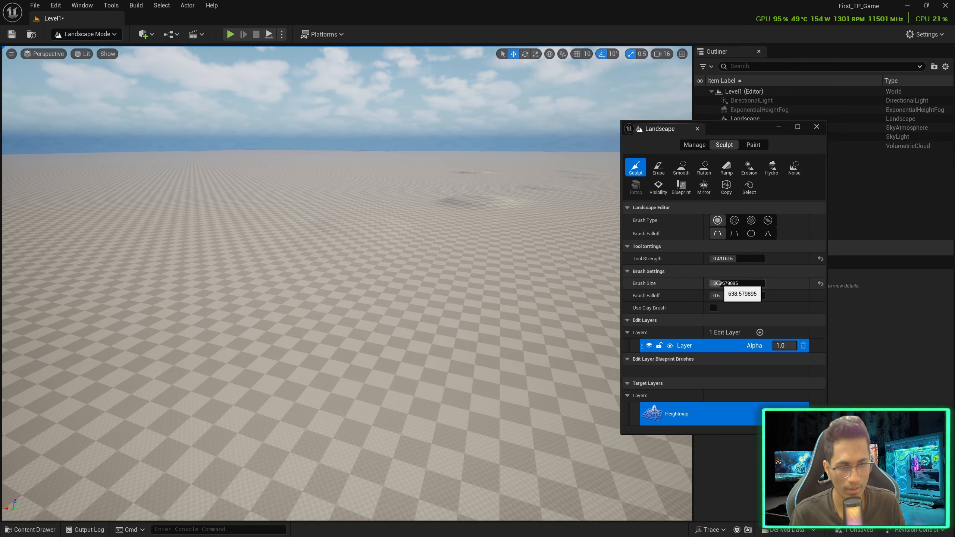
Set Brush Size to about 1630 and raise two large hills with a curved ridge
left_click_drag(719, 283, 759, 283)
mouse_move(447, 283)
left_mouse_down()
mouse_move(388, 251)
mouse_move(404, 272)
left_mouse_up()
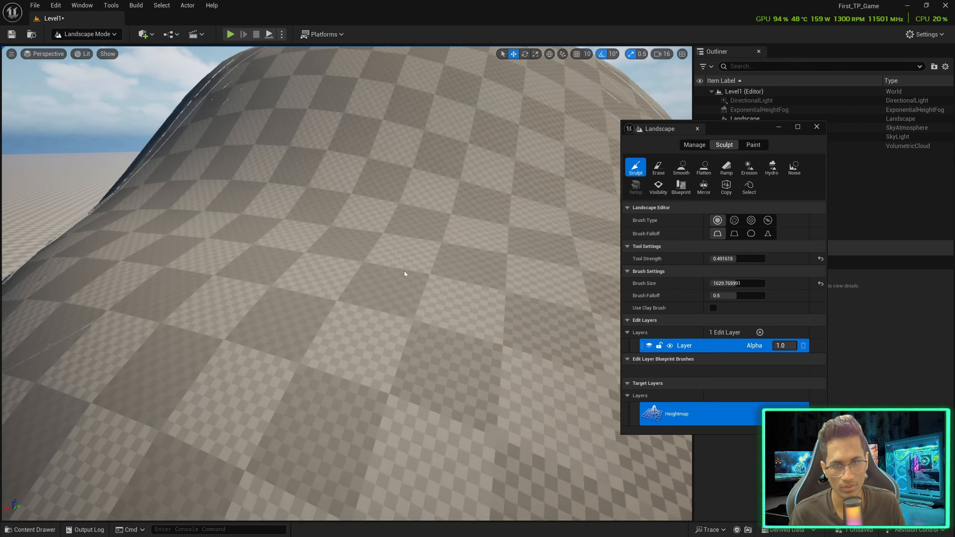
key("s")
right_click_drag(404, 271, 355, 264)
key("d")
mouse_move(432, 318)
left_mouse_down()
mouse_move(443, 245)
mouse_move(211, 264)
left_mouse_up()
Erase most of the hills, smooth the front one, then try Flatten and Ramp before returning to Sculpt
left_click(658, 167)
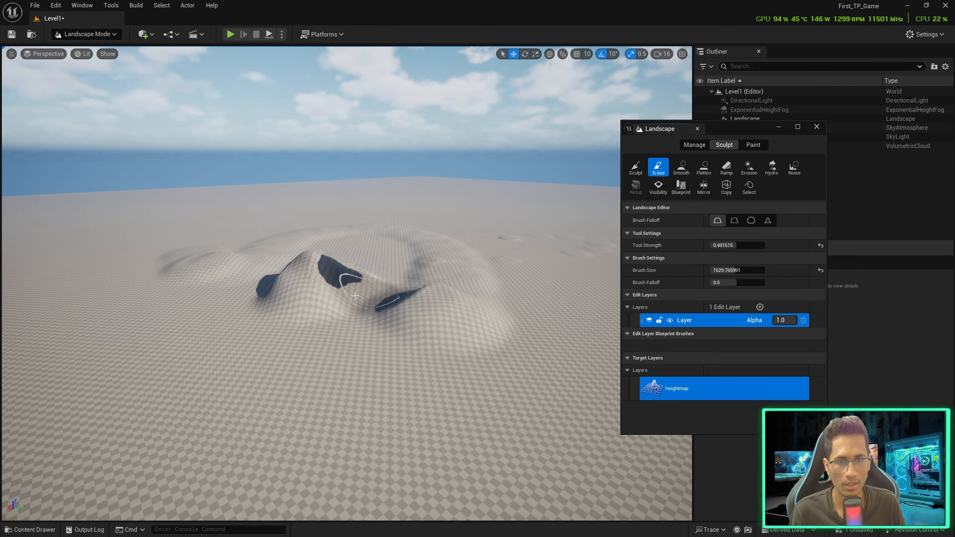
mouse_move(341, 273)
left_mouse_down()
mouse_move(351, 305)
mouse_move(395, 298)
left_mouse_up()
left_click(681, 168)
mouse_move(421, 336)
left_mouse_down()
mouse_move(455, 301)
mouse_move(468, 315)
mouse_move(362, 288)
mouse_move(263, 376)
left_mouse_up()
left_click(703, 168)
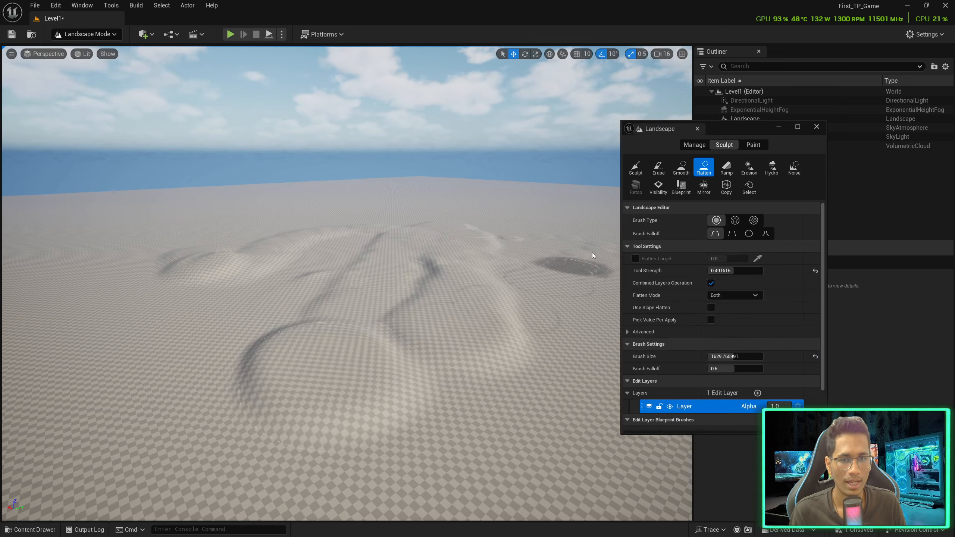
left_click(726, 167)
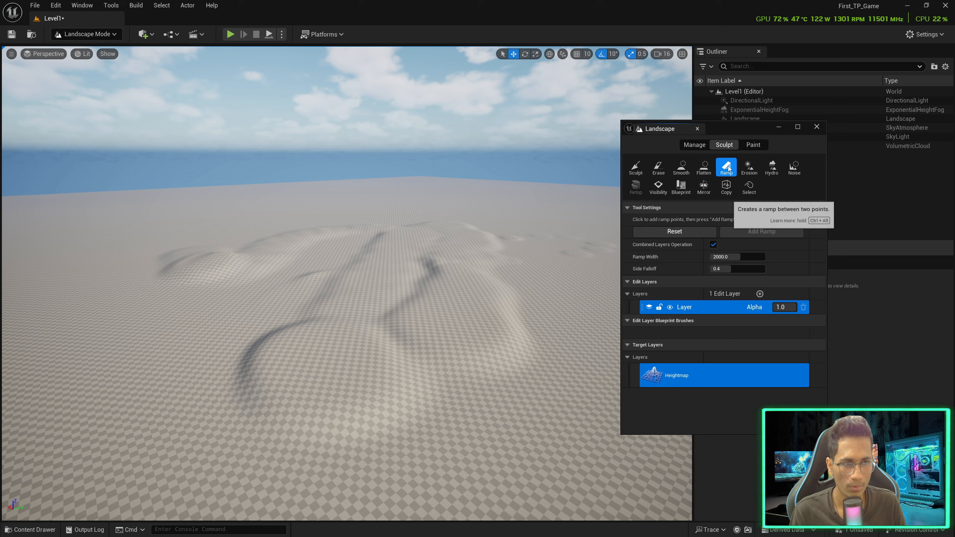
left_click(635, 166)
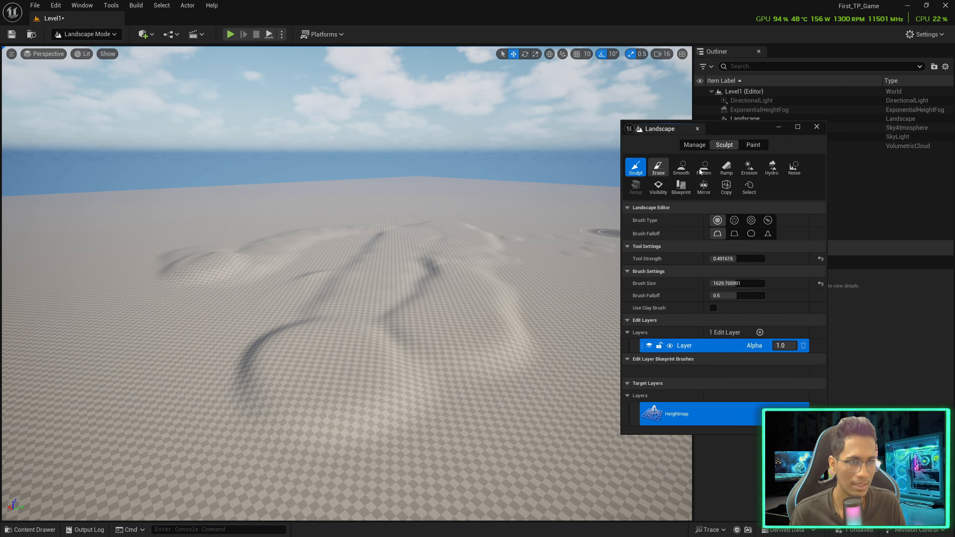
Raise a tall peak, extend it to the right and add mounds beside it
mouse_move(376, 352)
left_mouse_down()
mouse_move(372, 327)
mouse_move(347, 301)
mouse_move(436, 306)
left_mouse_up()
mouse_move(436, 306)
right_mouse_down()
mouse_move(447, 320)
mouse_move(412, 272)
right_mouse_up()
key("s")
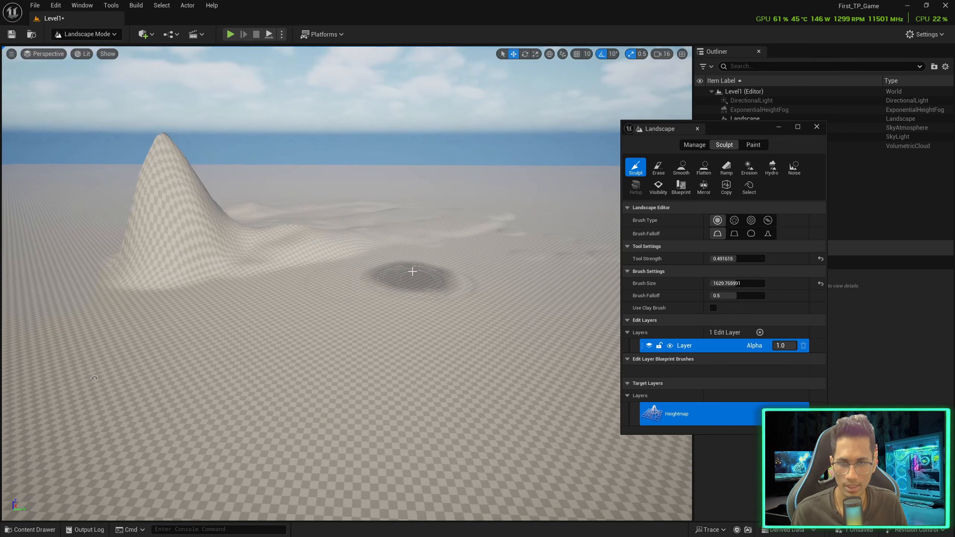
key("w")
mouse_move(315, 270)
right_mouse_down()
mouse_move(282, 270)
mouse_move(308, 267)
mouse_move(313, 301)
right_mouse_up()
key("s")
mouse_move(256, 318)
left_mouse_down()
mouse_move(366, 294)
mouse_move(405, 347)
left_mouse_up()
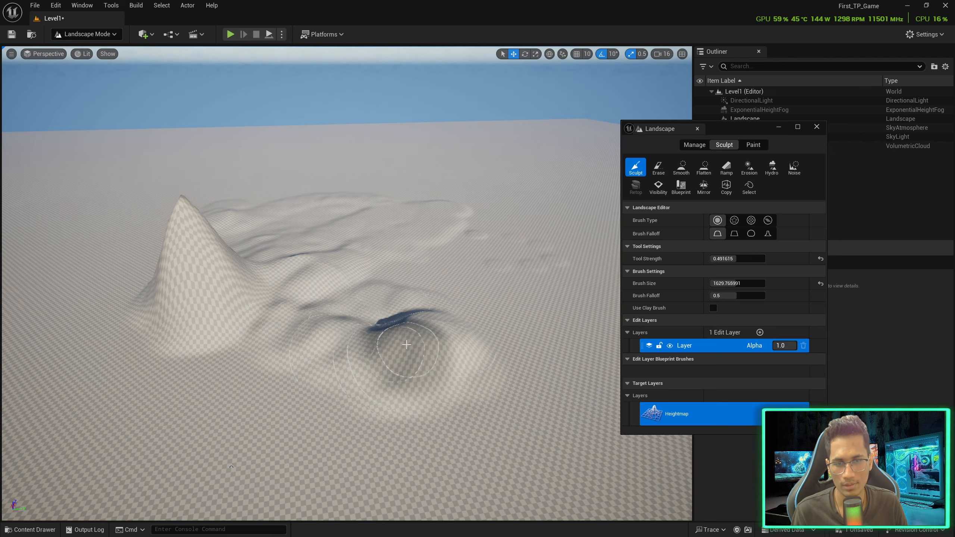
Raise Tool Strength to about 0.98 and sculpt a row of taller mounds
left_click_drag(739, 259, 762, 259)
mouse_move(282, 351)
left_mouse_down()
mouse_move(377, 316)
mouse_move(433, 330)
mouse_move(365, 320)
mouse_move(312, 293)
mouse_move(339, 233)
mouse_move(493, 287)
mouse_move(511, 278)
mouse_move(233, 338)
mouse_move(182, 369)
mouse_move(124, 379)
mouse_move(139, 353)
left_mouse_up()
key("a")
mouse_move(139, 354)
right_mouse_down()
mouse_move(210, 350)
mouse_move(324, 324)
mouse_move(132, 420)
mouse_move(172, 449)
right_mouse_up()
key("a")
key("d")
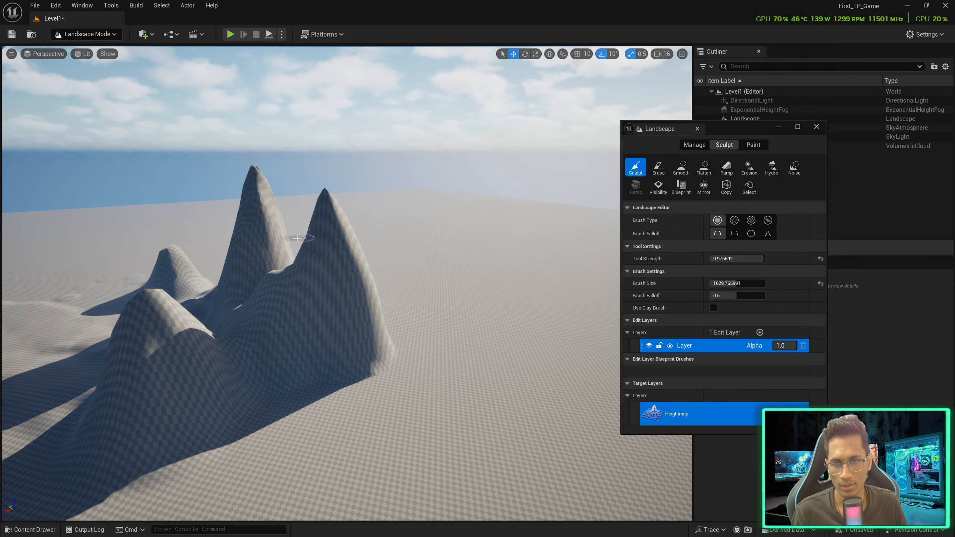
With the Ramp tool, place two ramp points by the mountains and apply Add Ramp
left_click(730, 170)
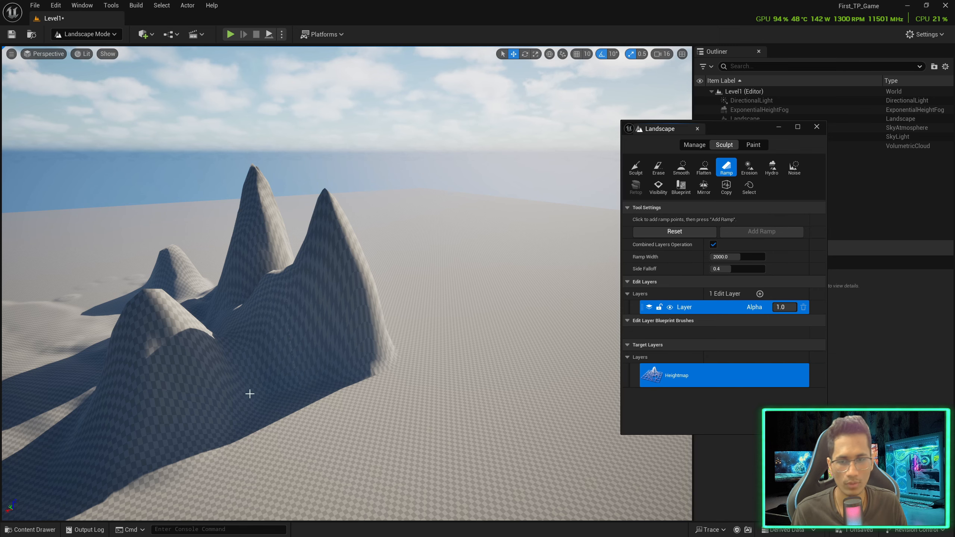
left_click(179, 480)
key("d")
mouse_move(313, 366)
right_mouse_down()
mouse_move(306, 370)
mouse_move(314, 366)
right_mouse_up()
left_click(385, 312)
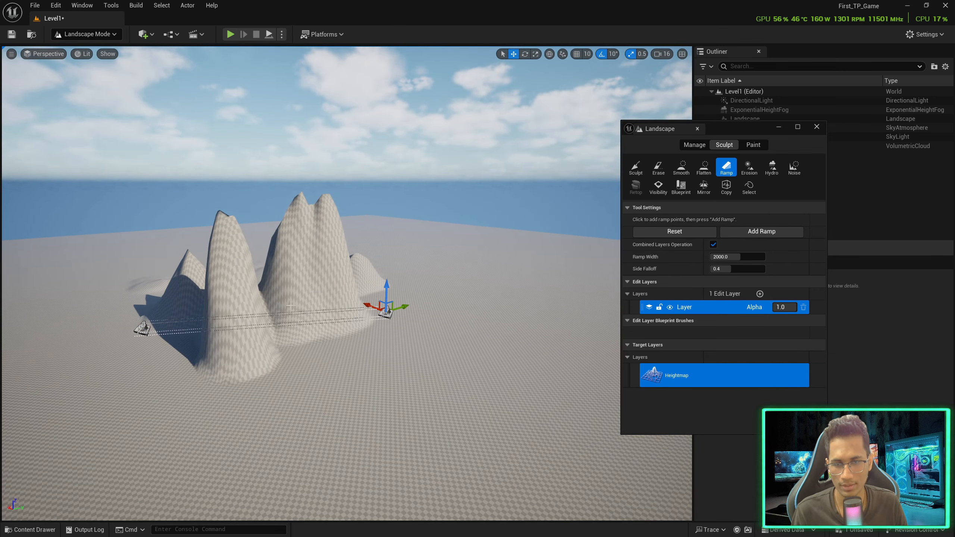
right_click_drag(285, 303, 286, 301)
key("a")
left_click(768, 231)
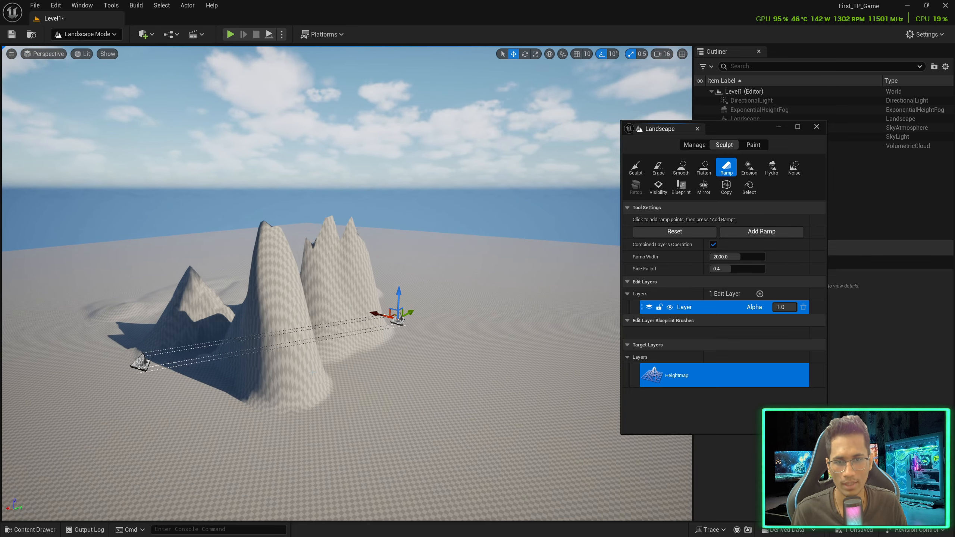
key("a")
mouse_move(314, 373)
right_mouse_down()
mouse_move(323, 374)
mouse_move(313, 373)
right_mouse_up()
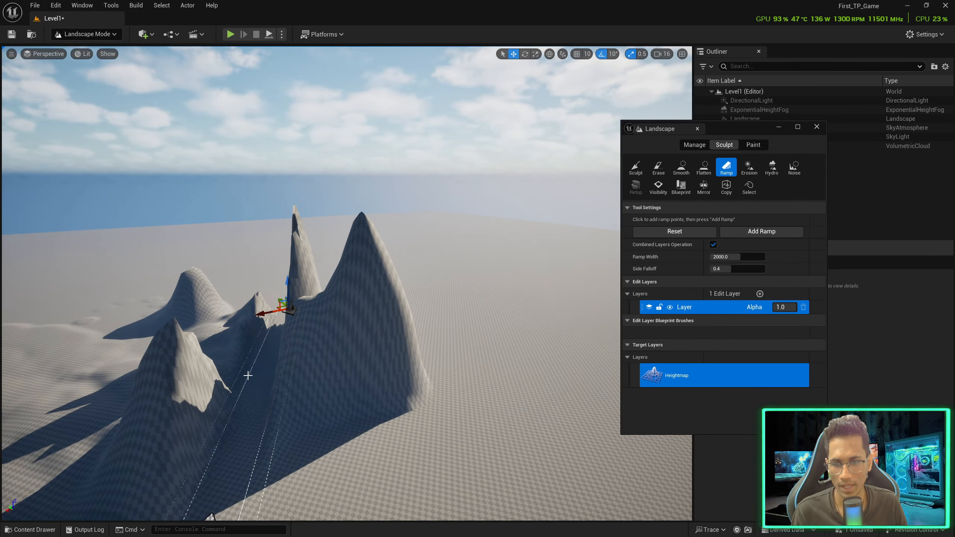
key("a")
right_click_drag(248, 375, 257, 414)
key("d")
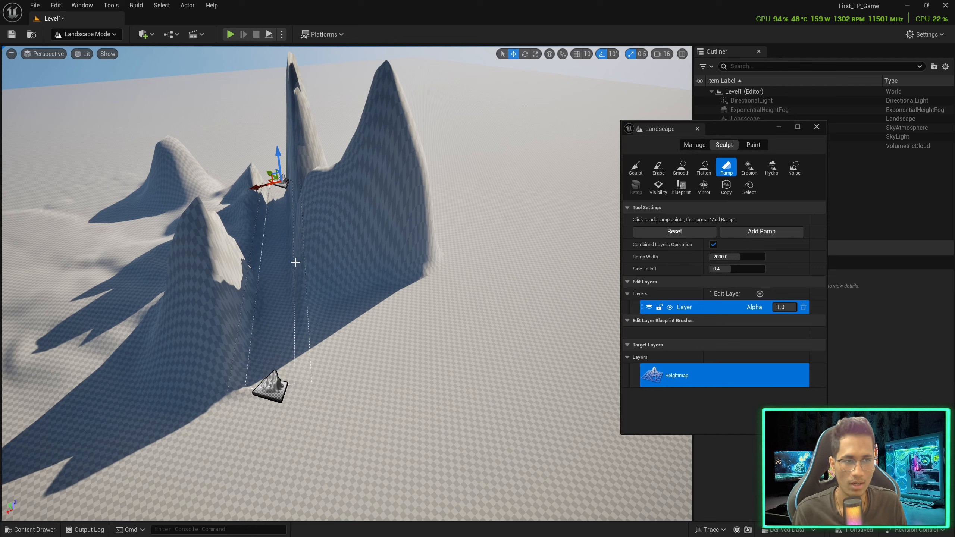
Lift the ramp points and angle them diagonally, then apply the ramp to raise a wedge
key("a")
right_click_drag(296, 167, 335, 169)
key("a")
right_click_drag(451, 235, 492, 215)
left_click_drag(124, 288, 135, 73)
key("d")
right_click_drag(214, 143, 128, 139)
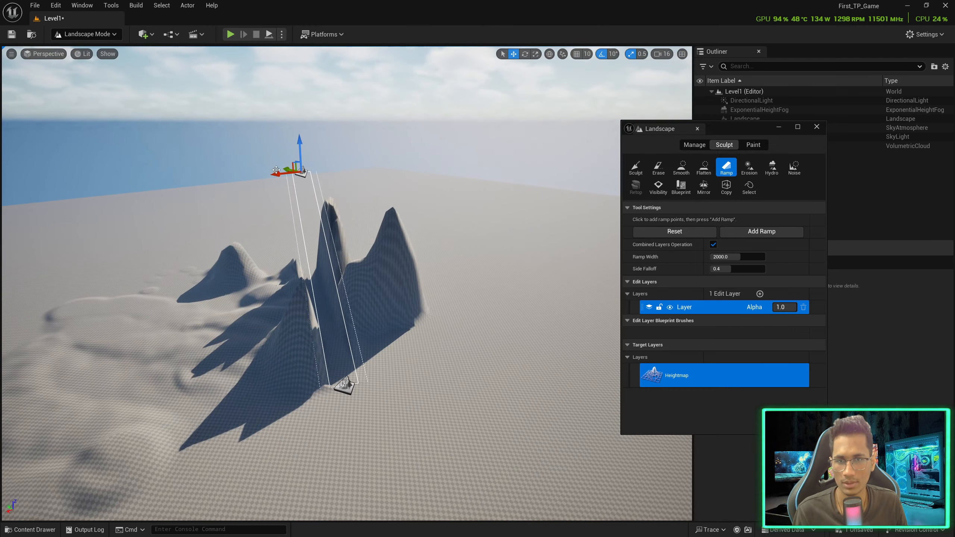
left_click_drag(282, 171, 103, 227)
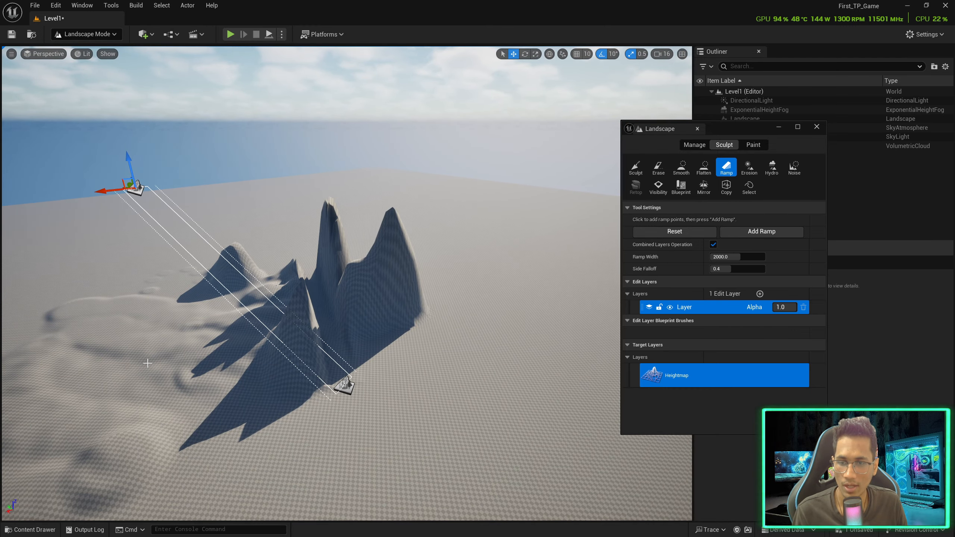
right_click_drag(207, 372, 196, 374)
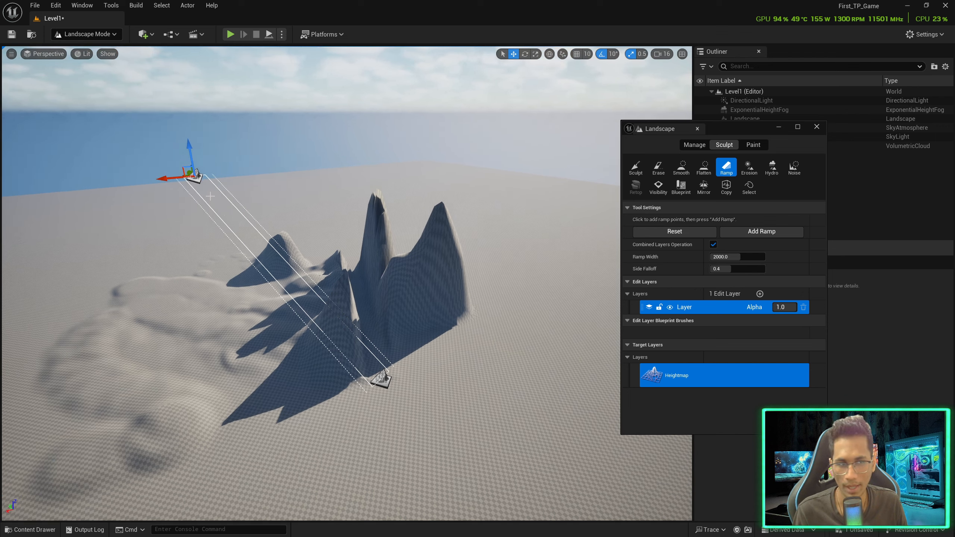
left_click(778, 233)
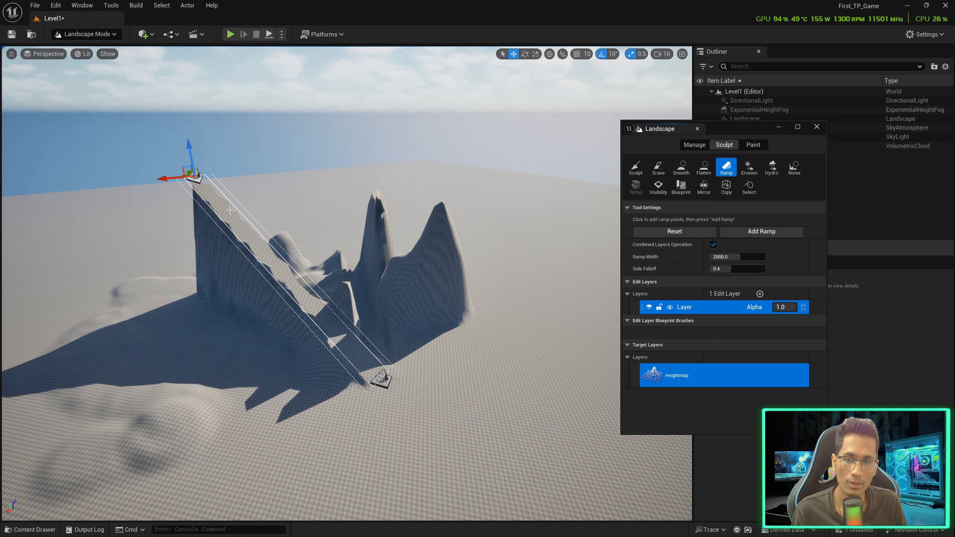
Move the ramp endpoint down onto flat ground
key("w")
mouse_move(281, 295)
right_mouse_down()
mouse_move(282, 313)
mouse_move(270, 287)
right_mouse_up()
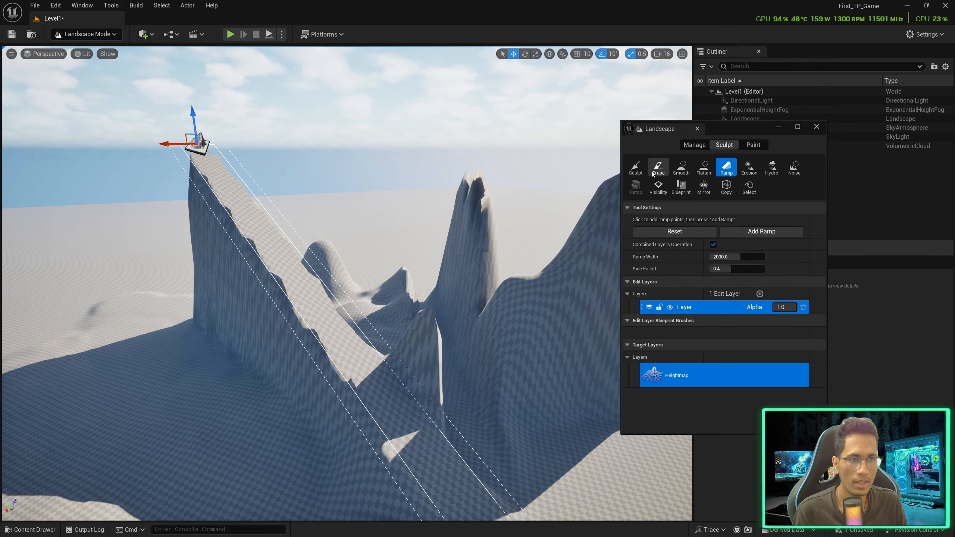
key("s")
right_click_drag(339, 312, 357, 334)
left_click_drag(383, 300, 413, 275)
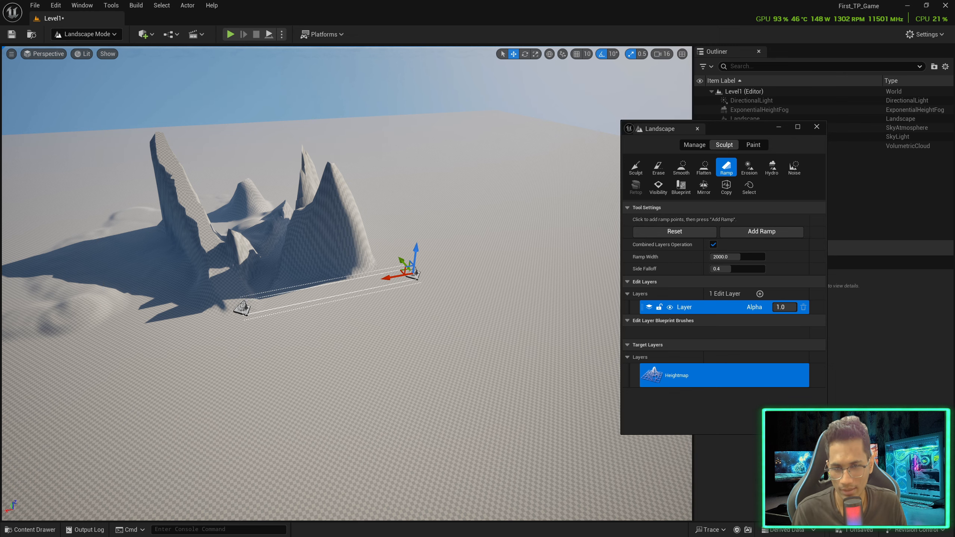
right_click_drag(286, 245, 256, 244)
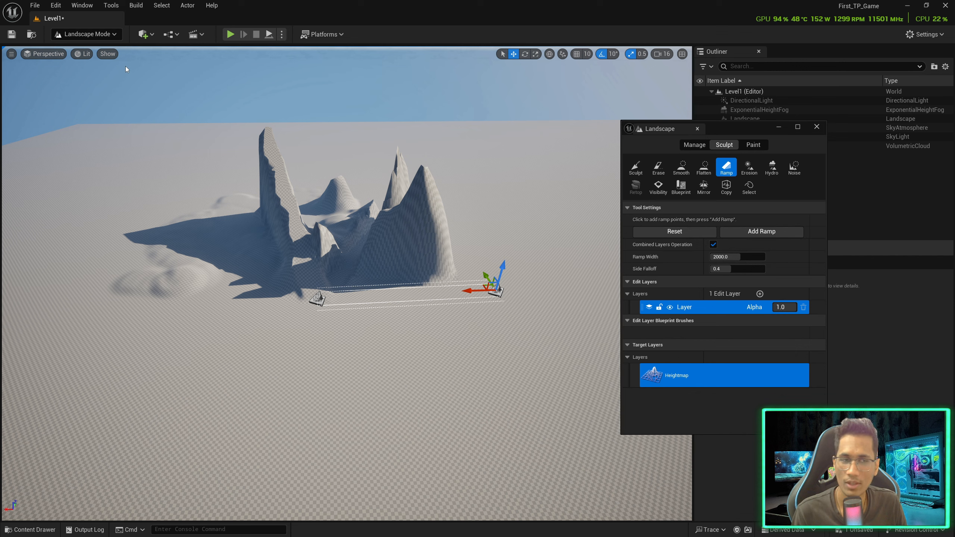
In the Manage tools, select the Landscape actor and delete it
left_click(694, 145)
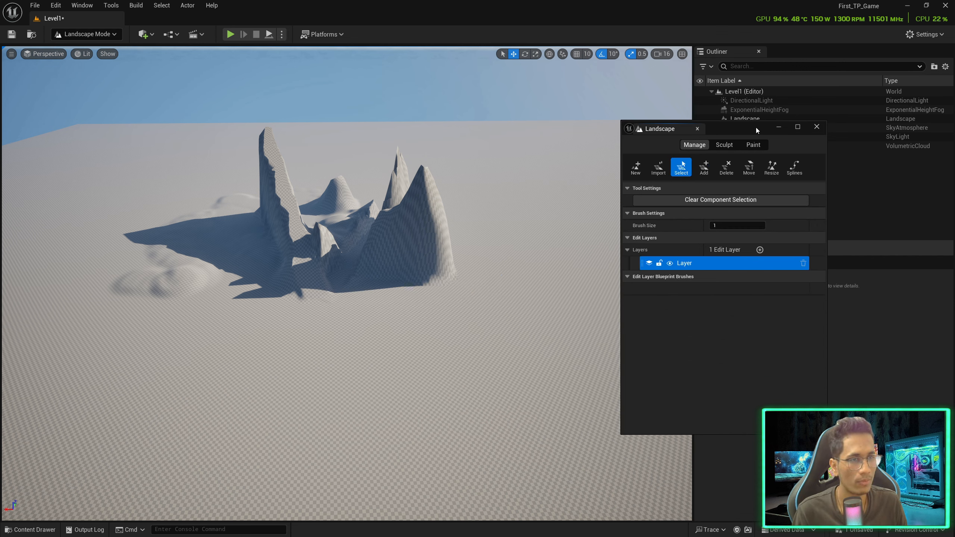
left_click_drag(755, 129, 678, 152)
left_click(745, 118)
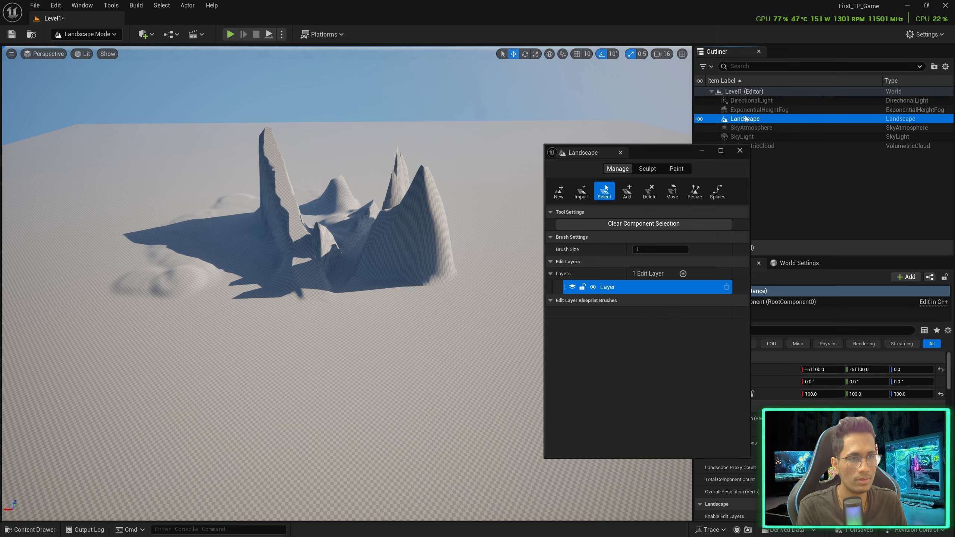
key("Delete")
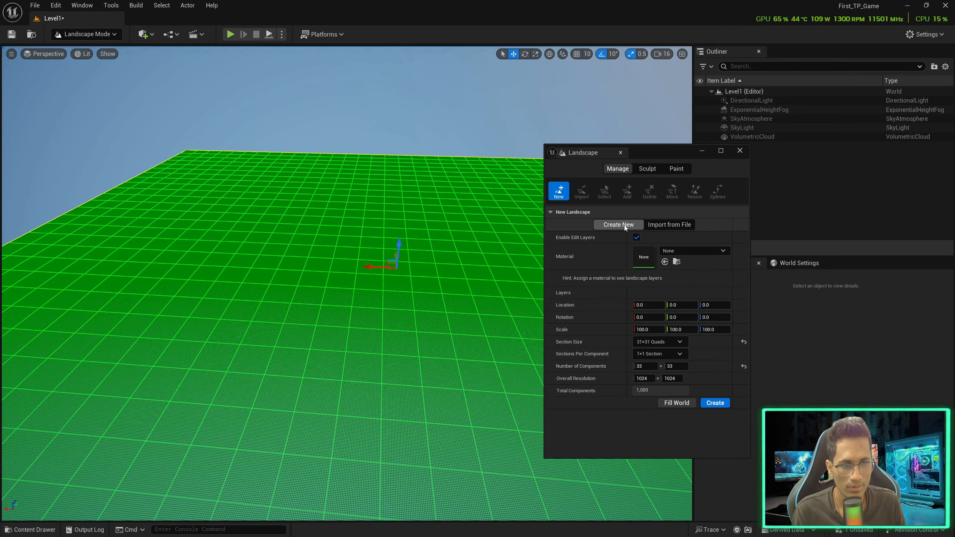
Choose Import from File and load beta_heightmap as the new landscape's heightmap
left_click(657, 227)
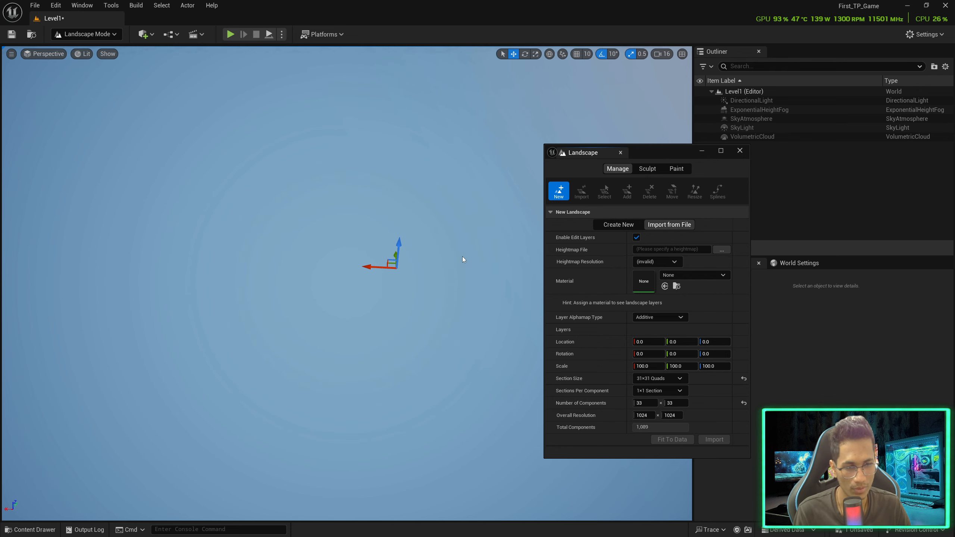
left_click(722, 250)
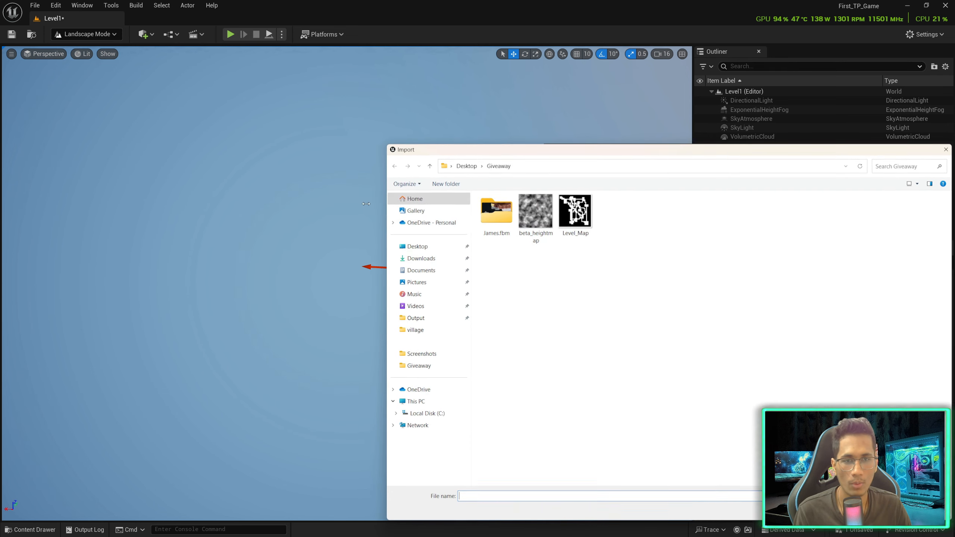
left_click(535, 217)
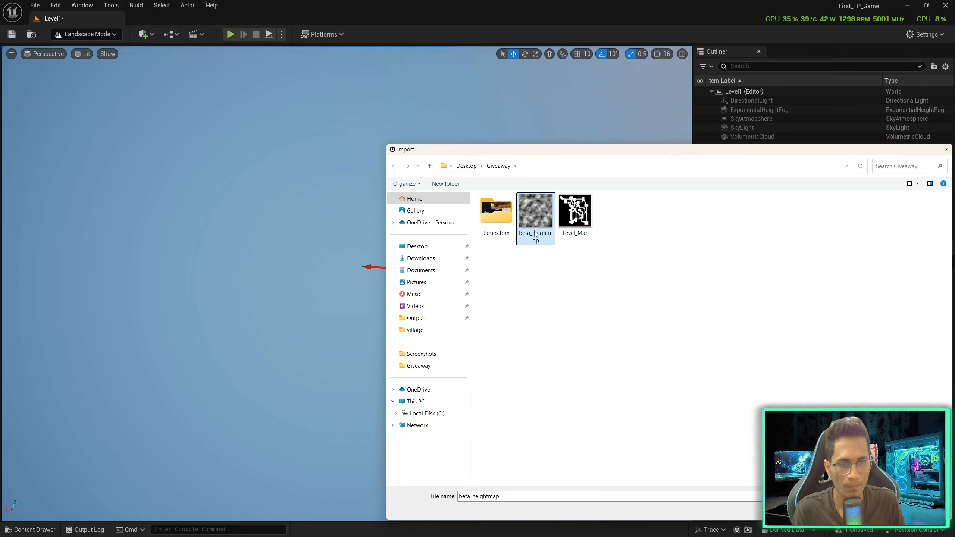
double_click(536, 218)
right_click_drag(518, 271, 370, 239)
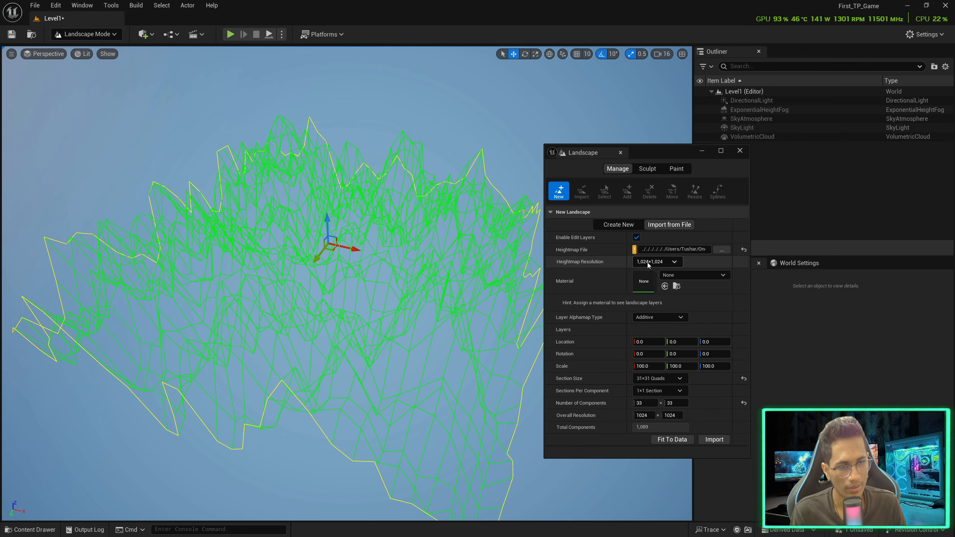
left_click(620, 224)
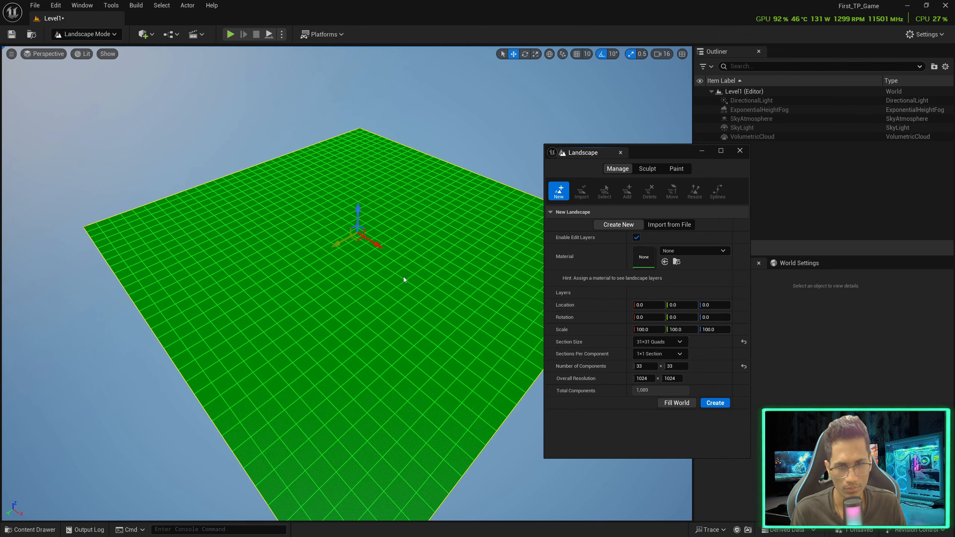
right_click_drag(349, 435, 348, 433)
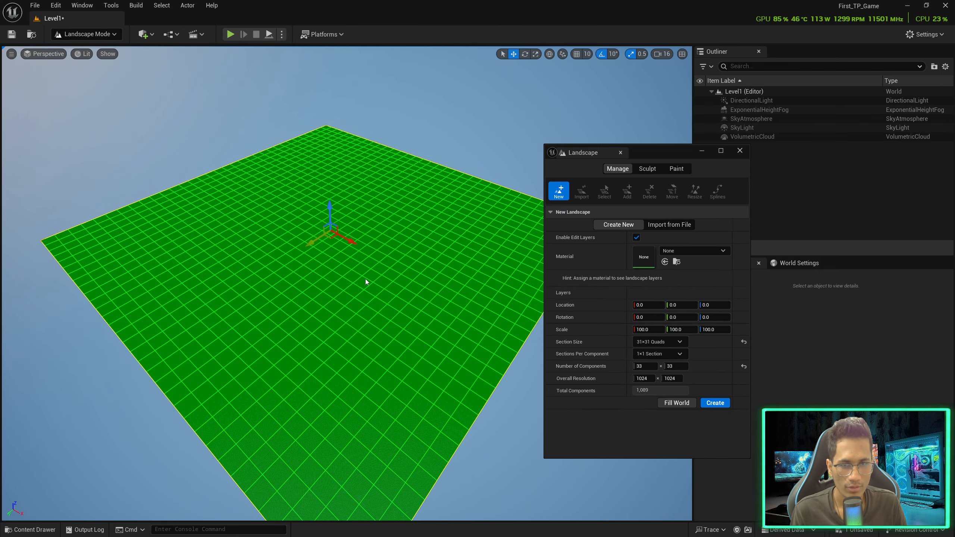
right_click_drag(366, 279, 375, 275)
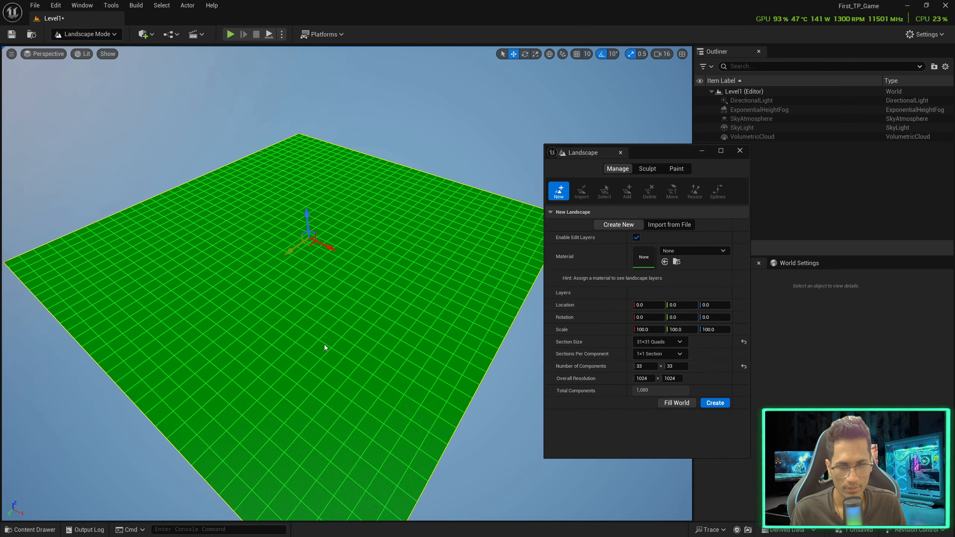
right_click_drag(310, 325, 339, 428)
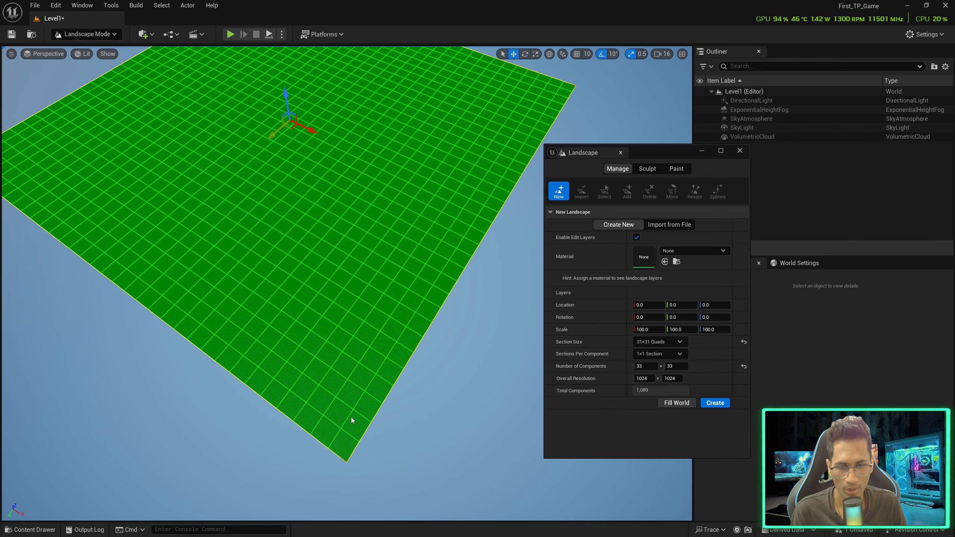
right_click_drag(353, 413, 354, 402)
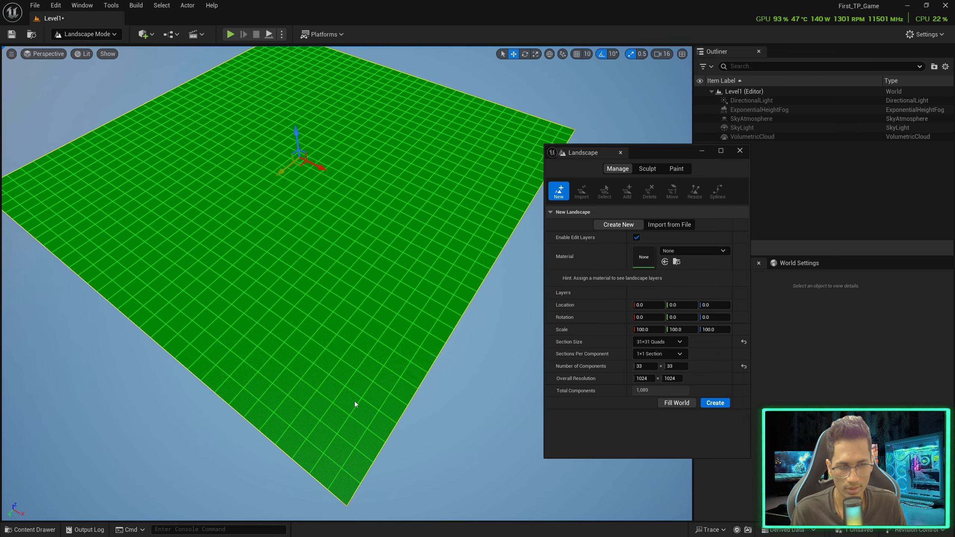
Set Sections Per Component to 2x2, then preview the heightmap again via Import from File
left_click(660, 354)
left_click(665, 379)
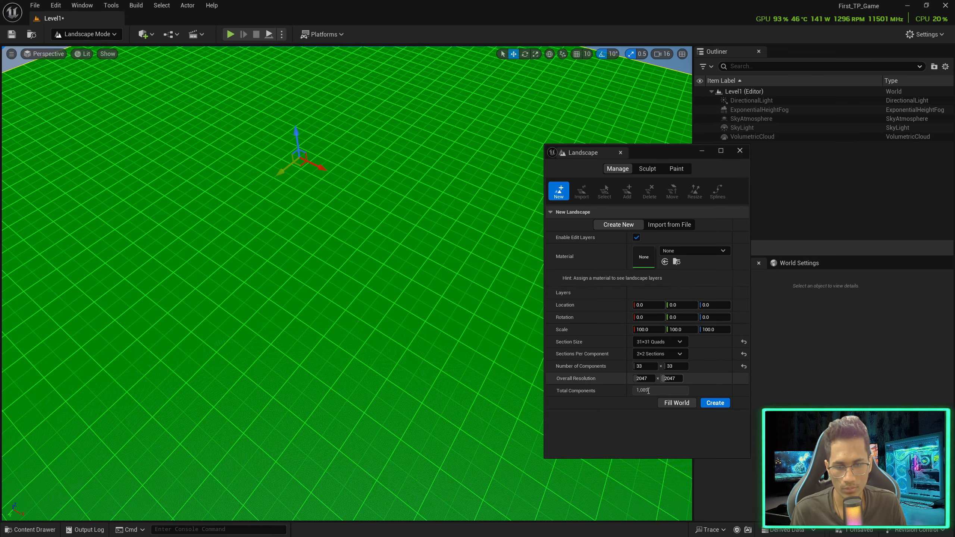
right_click_drag(385, 364, 347, 502)
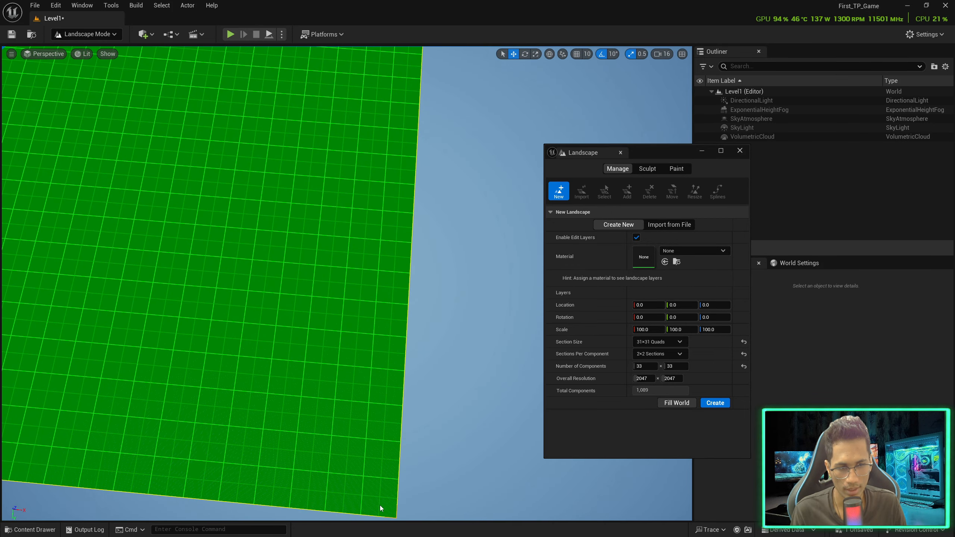
right_click_drag(374, 504, 426, 397)
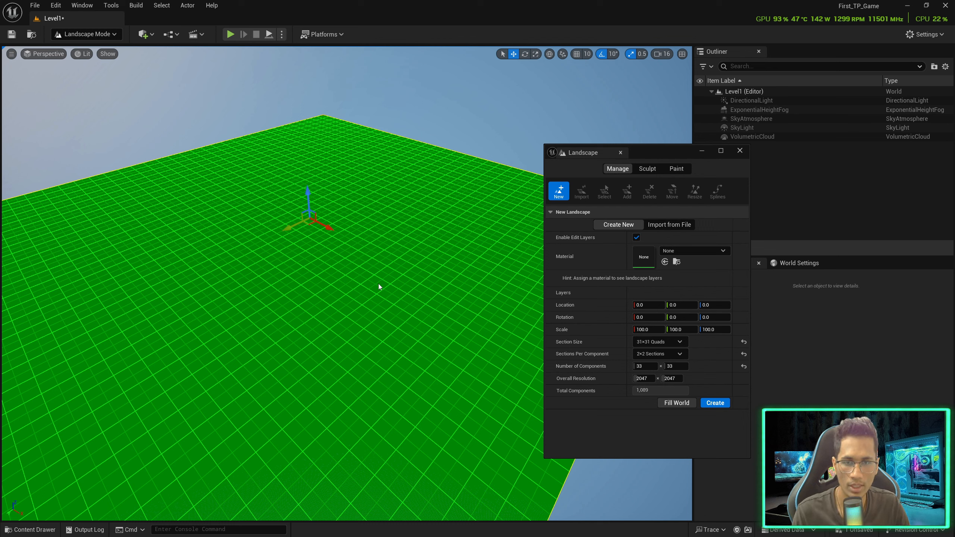
mouse_move(375, 290)
right_mouse_down()
mouse_move(350, 291)
mouse_move(363, 290)
right_mouse_up()
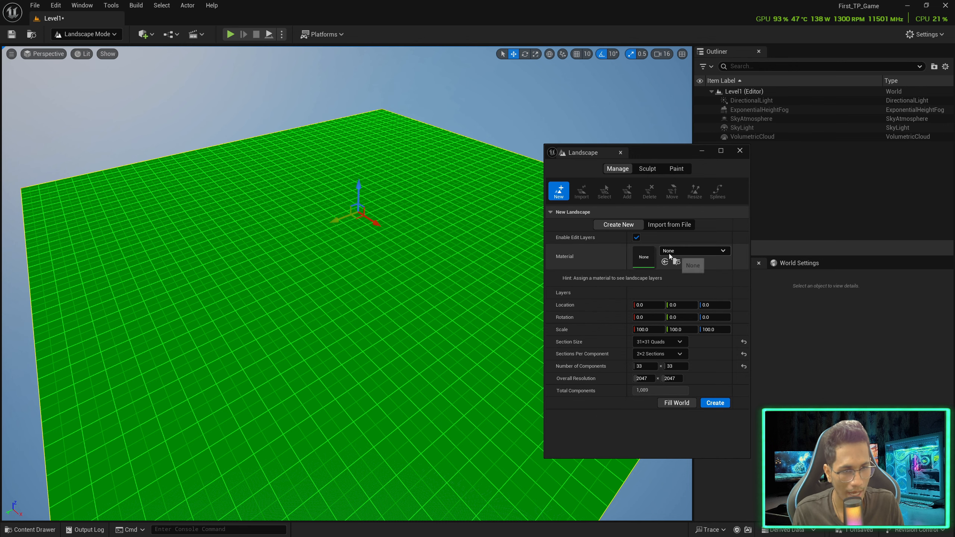
left_click(666, 227)
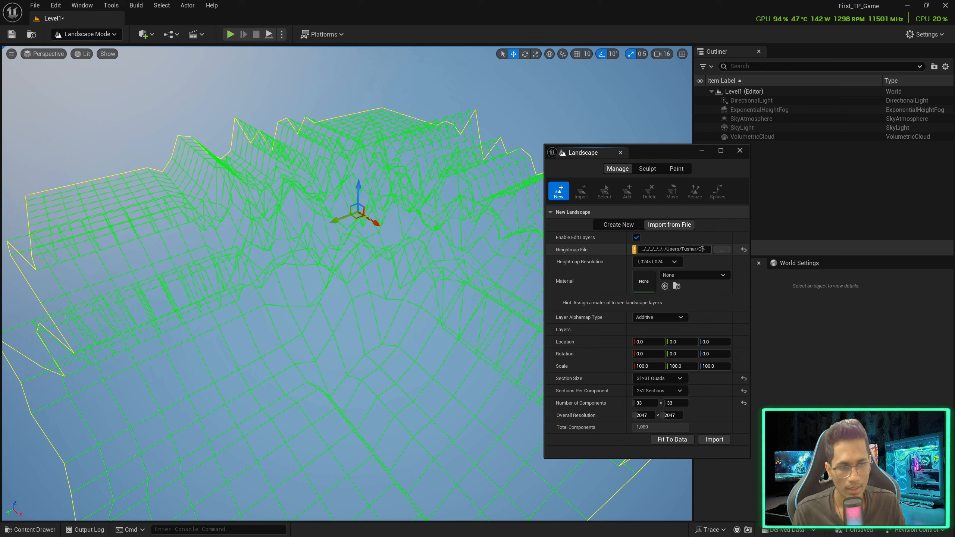
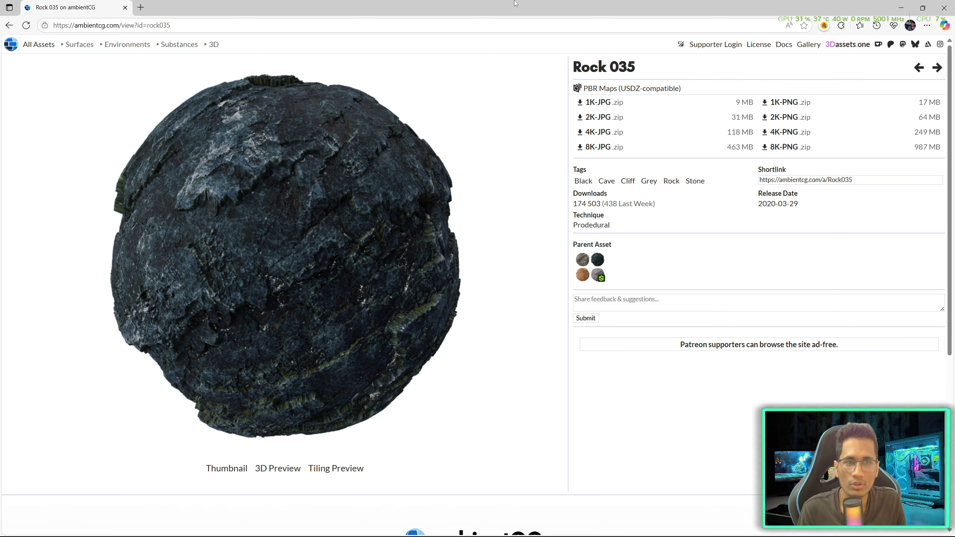
Clear the editor view and browse the Content Drawer to LevelPrototyping > Textures
left_click_drag(606, 7, 953, 81)
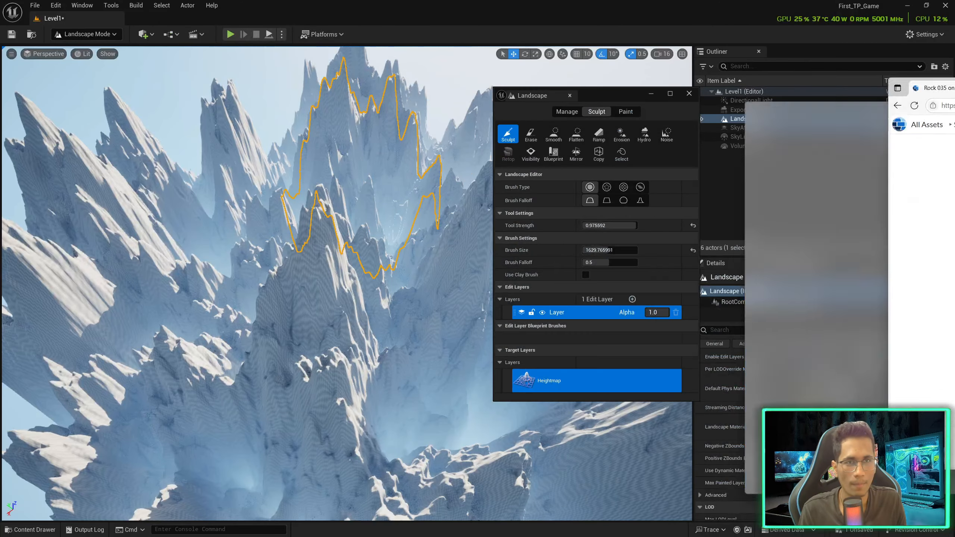
right_click_drag(369, 260, 344, 276)
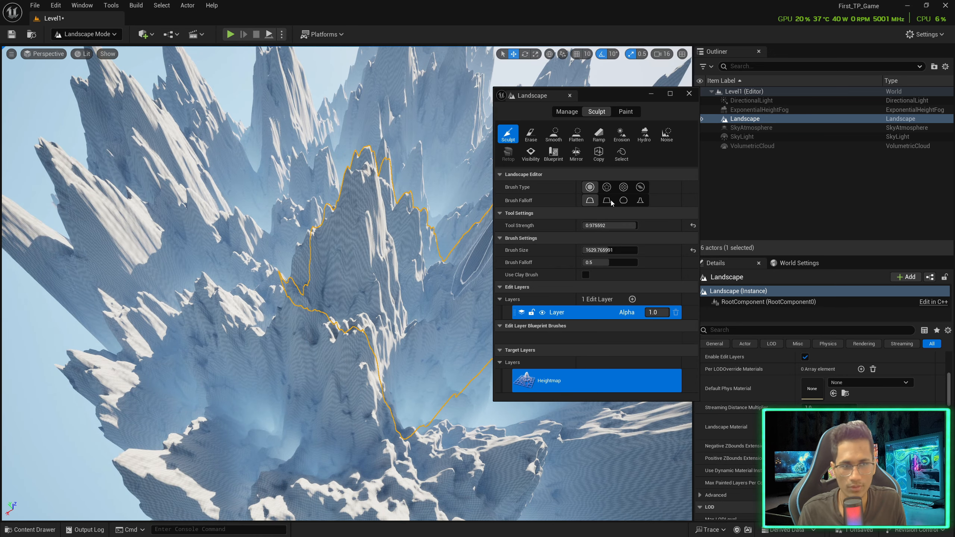
left_click_drag(629, 104, 760, 109)
key("ctrl+space")
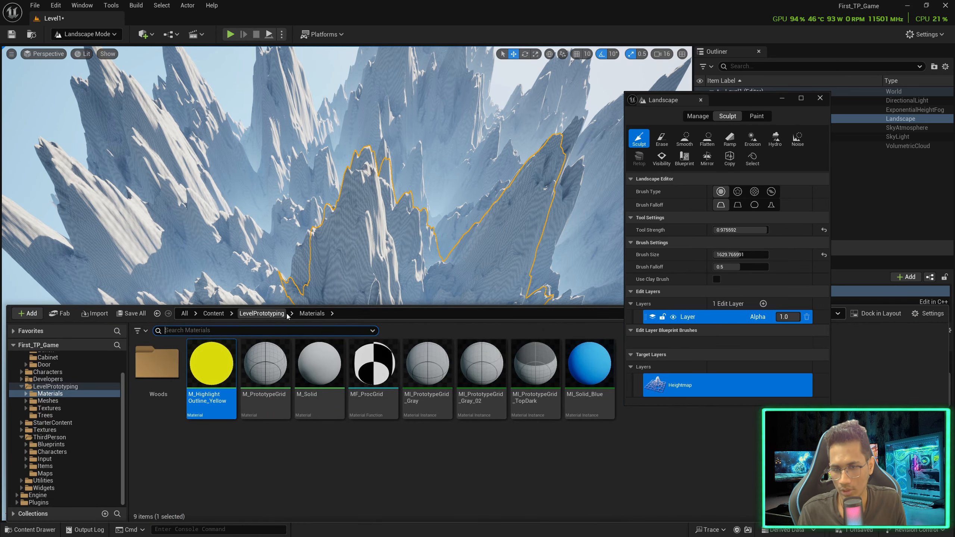
left_click(49, 408)
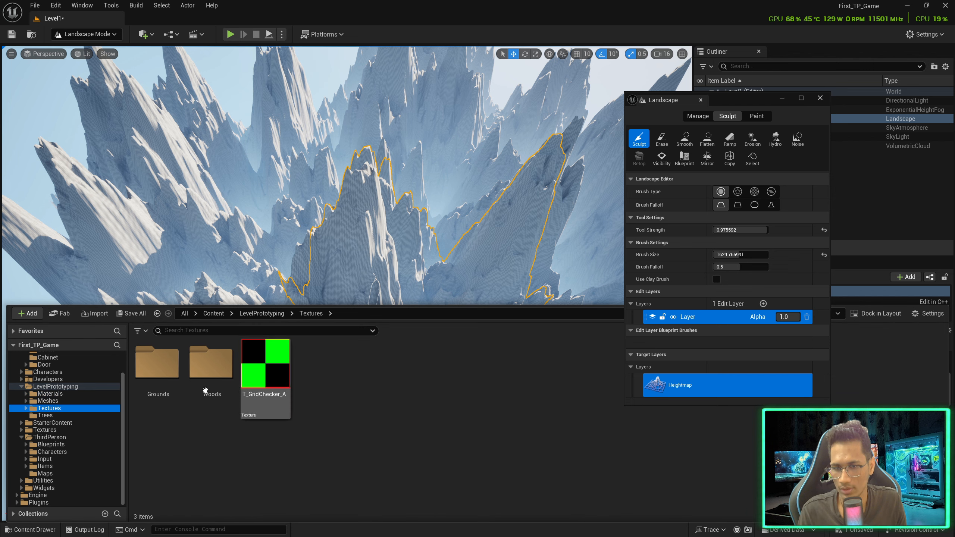
Add new Snow_008A and Rock_035 folders inside Textures
left_click(27, 313)
left_click(80, 212)
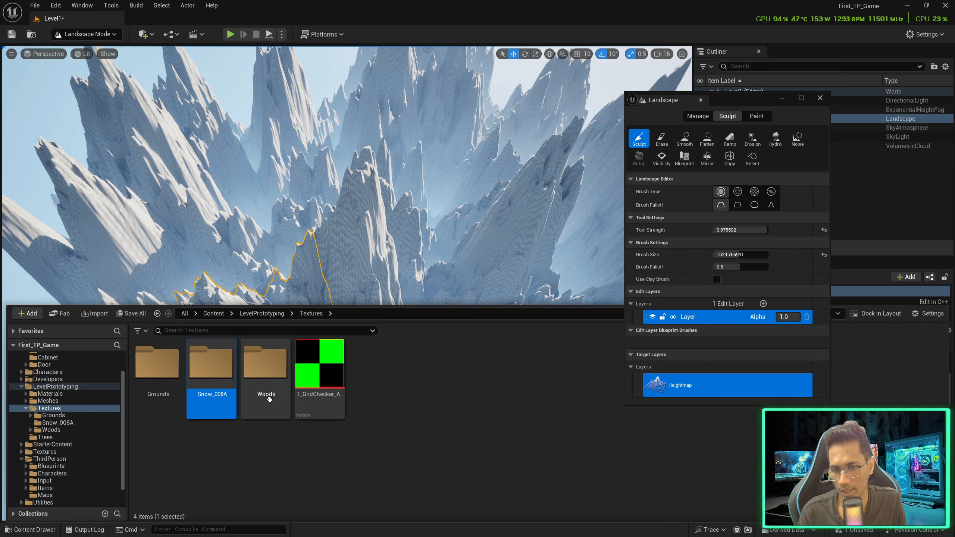
left_click(27, 313)
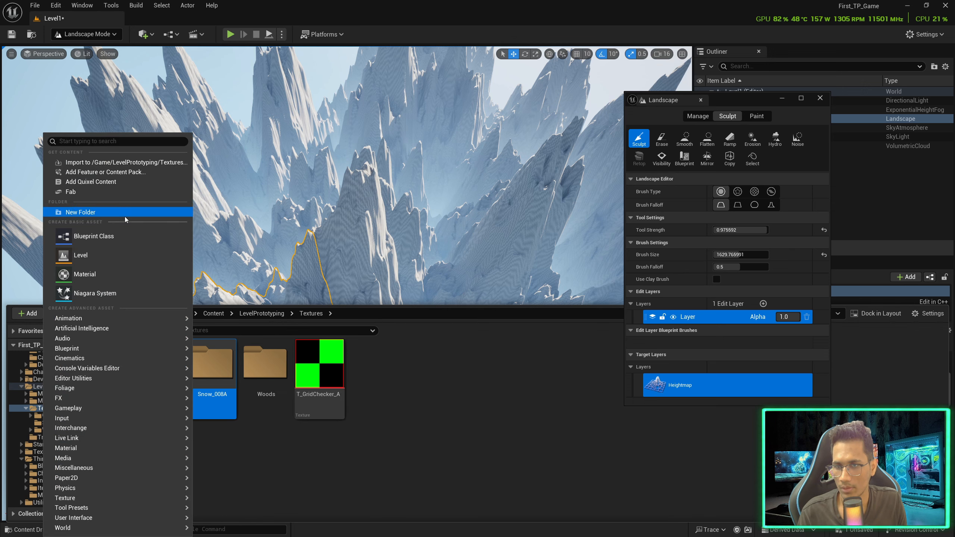
left_click(124, 214)
key("BackSpace")
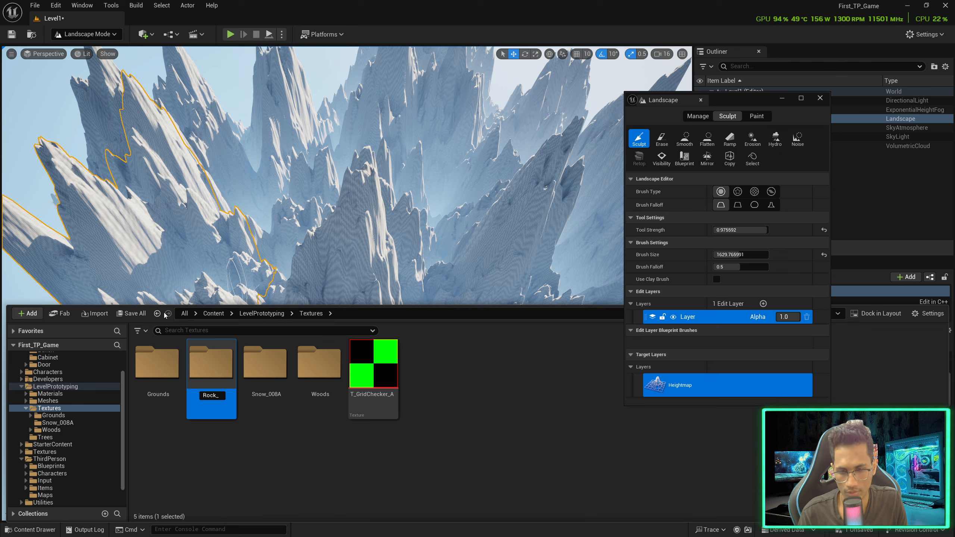
key("Return")
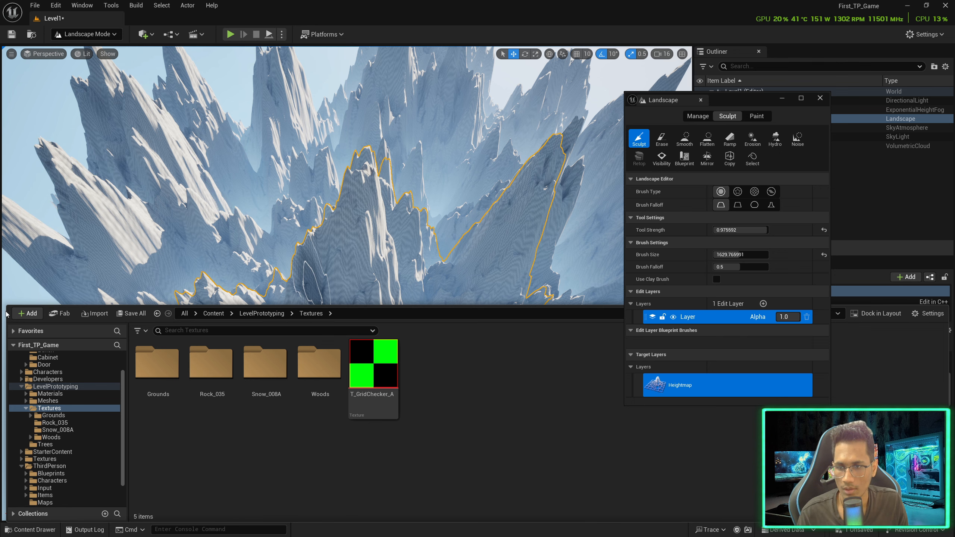
Add a Snow_012 folder, then open the empty Snow_008A folder
left_click(27, 313)
left_click(80, 211)
type("Snow_012")
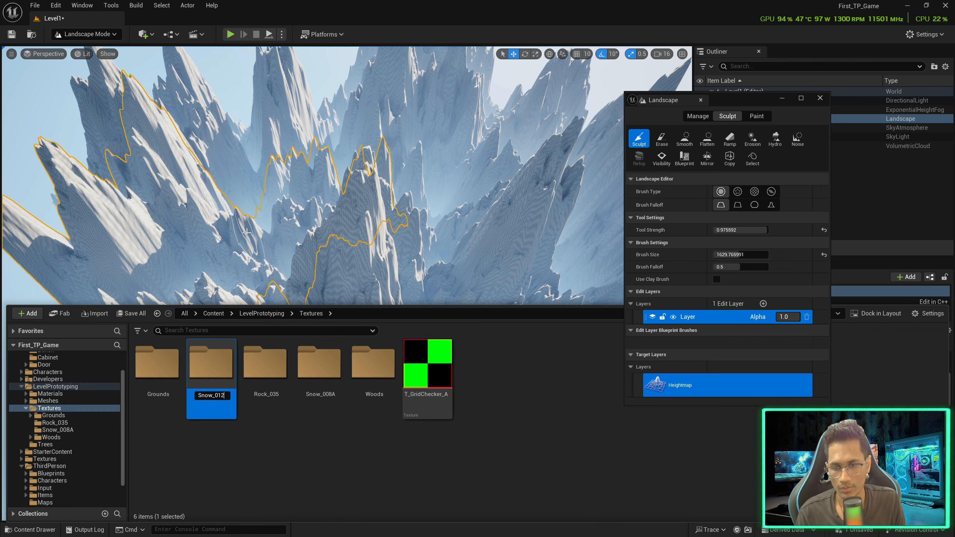
key("Return")
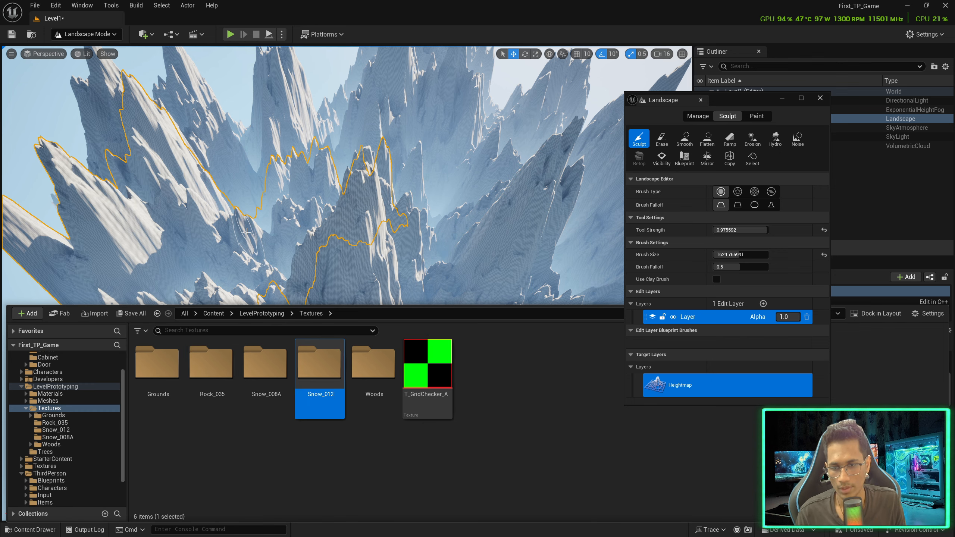
double_click(275, 384)
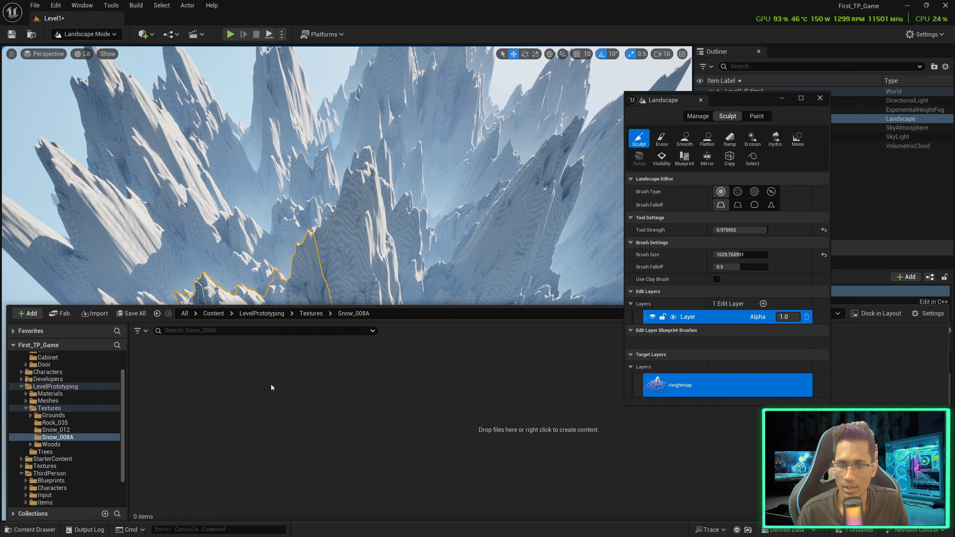
Import the Snow008A 8K JPG maps into Snow_008A, leaving out NormalGL
left_click(94, 313)
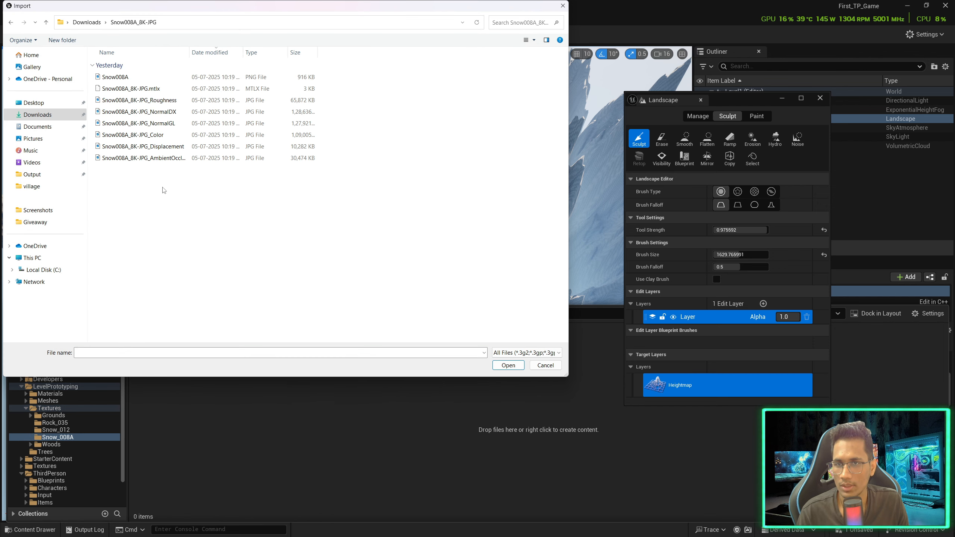
left_click_drag(168, 190, 174, 108)
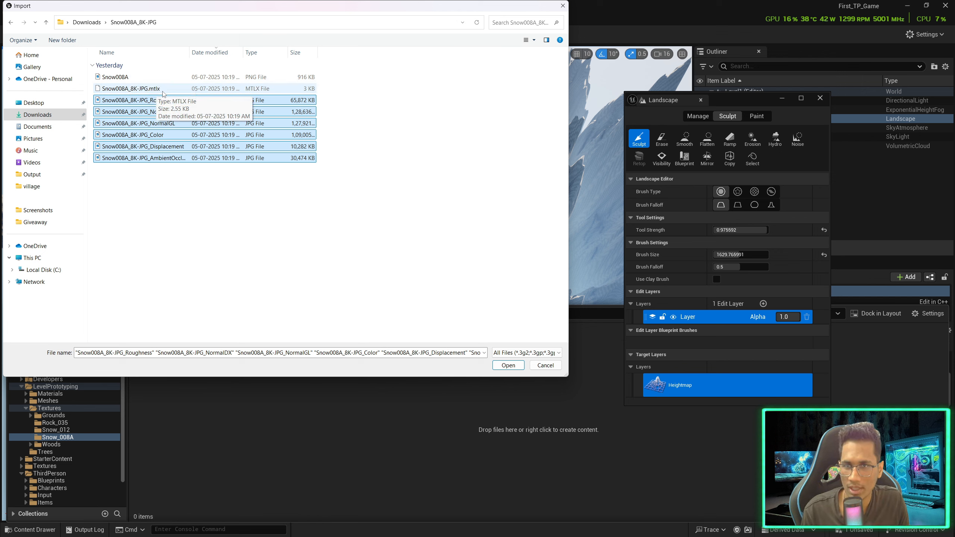
left_click(173, 127, "ctrl")
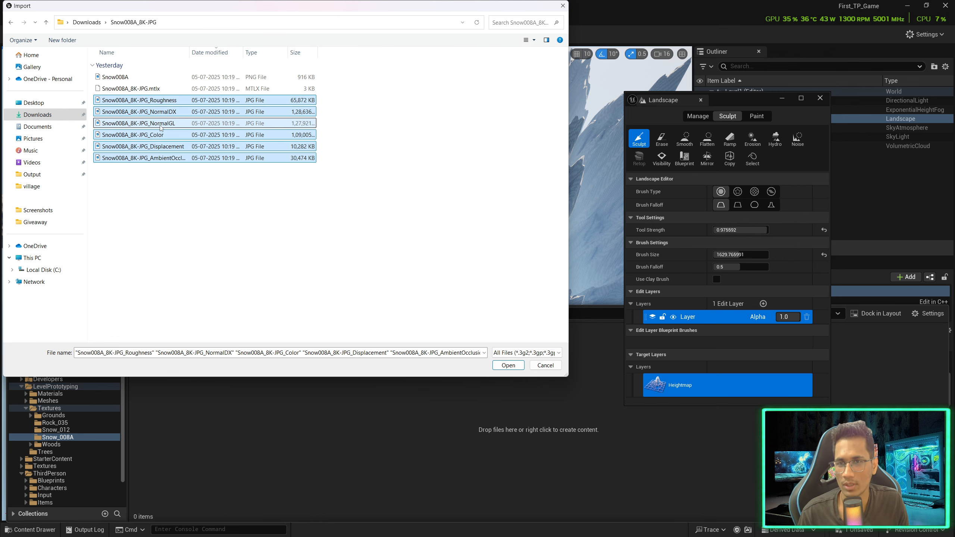
left_click(520, 366)
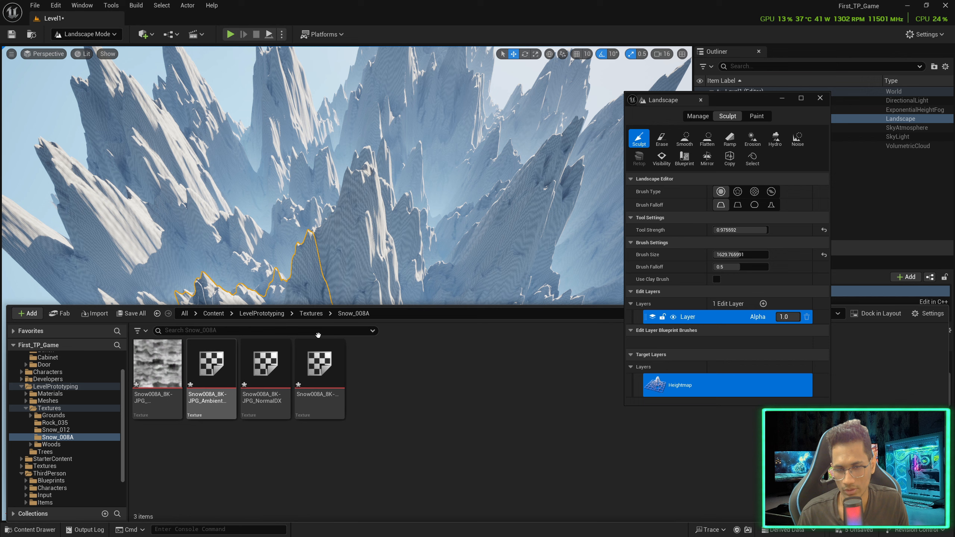
Import the five Rock035 4K JPG maps, excluding NormalGL, into Rock_035
left_click(311, 313)
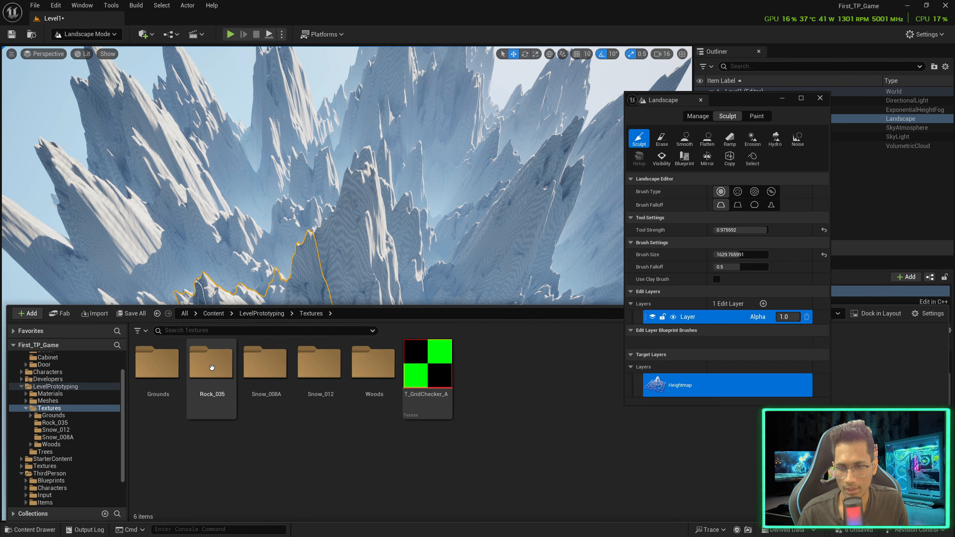
double_click(212, 369)
left_click(103, 319)
double_click(143, 121)
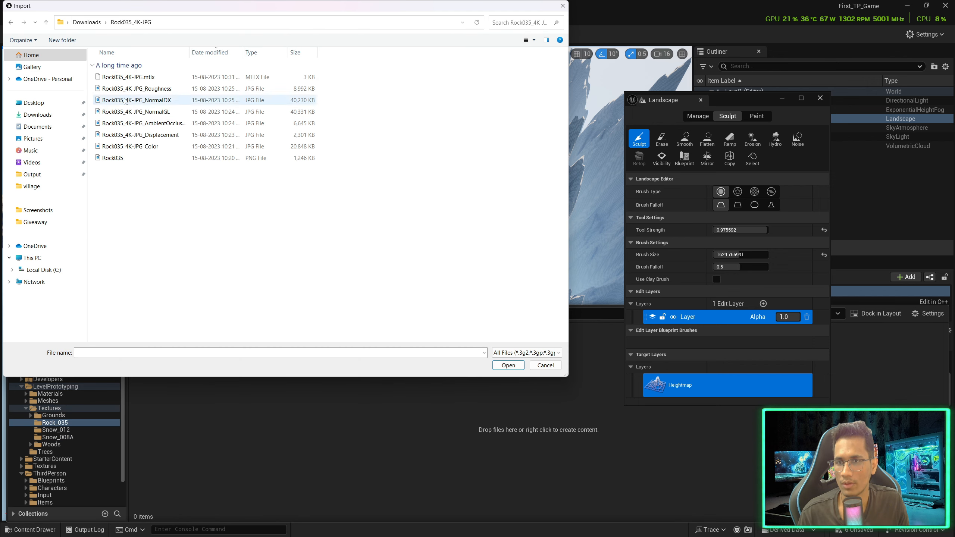
left_click(129, 88)
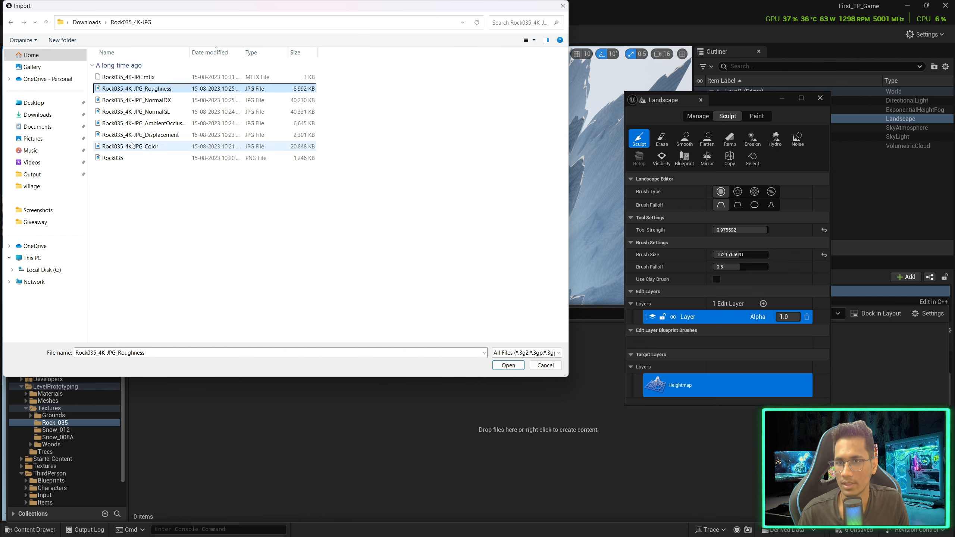
left_click(150, 146, "shift")
left_click(166, 111, "ctrl")
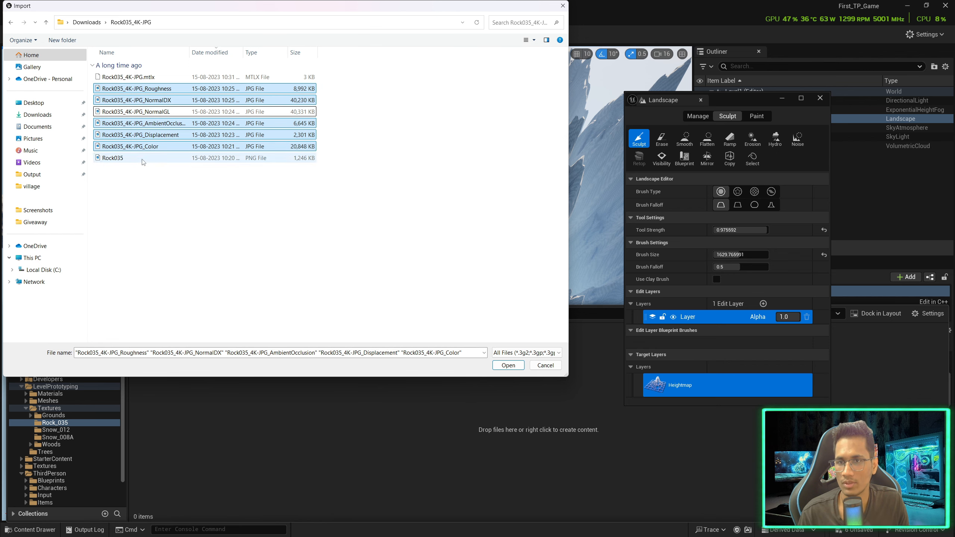
left_click(507, 364)
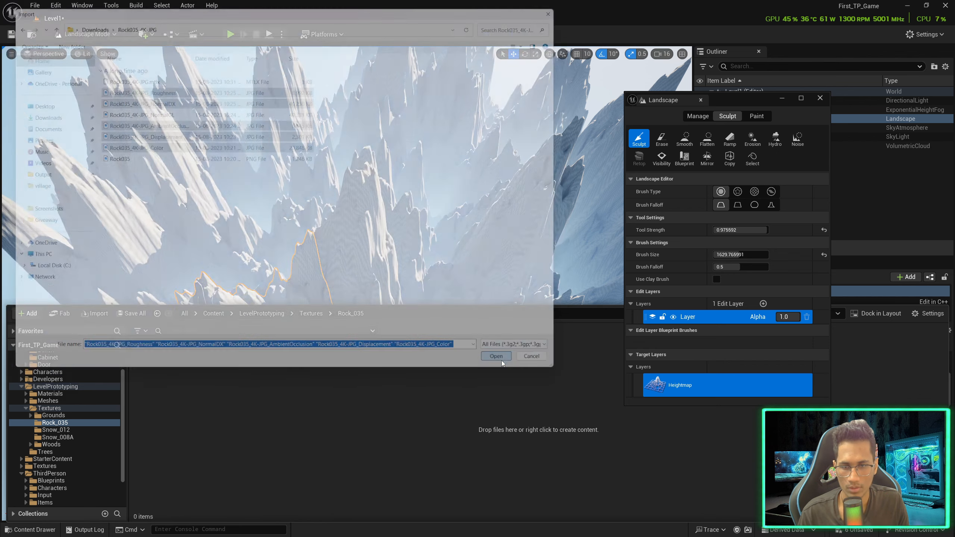
Import the five Snow012 4K JPG maps, excluding NormalGL, into Snow_012
left_click(316, 314)
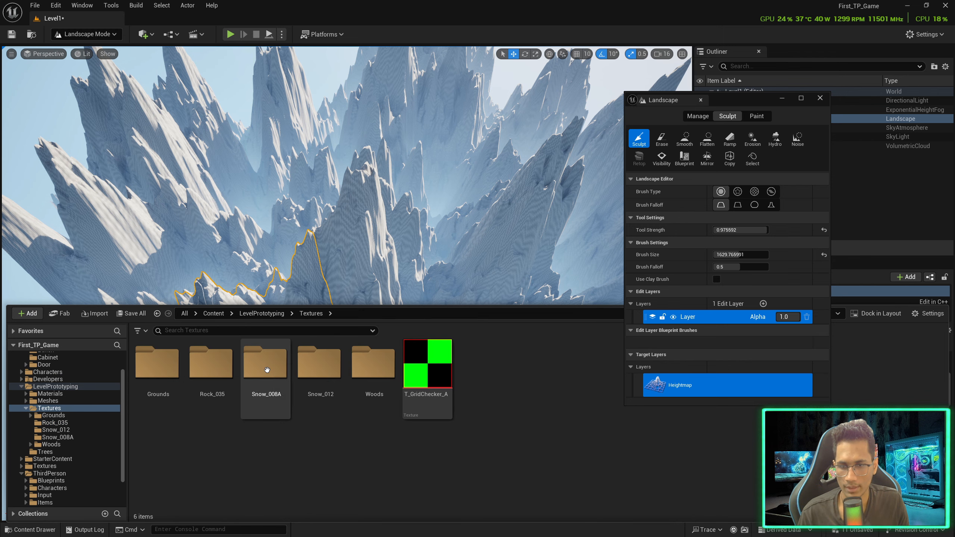
double_click(319, 372)
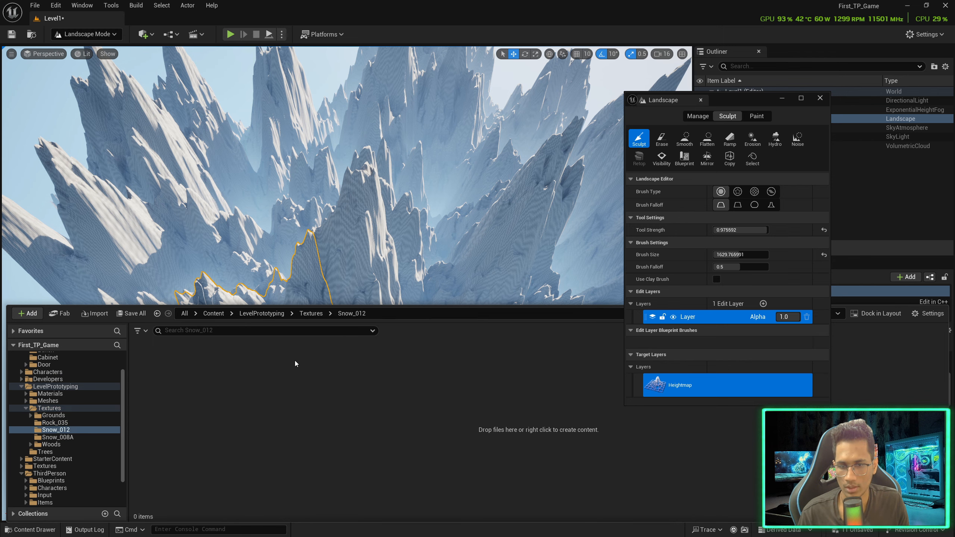
left_click(107, 314)
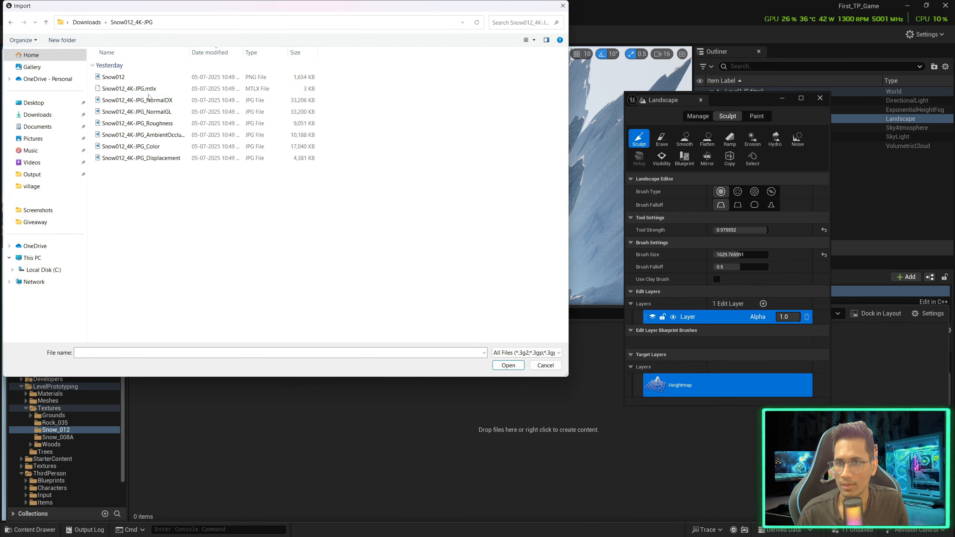
left_click(156, 100)
left_click(168, 157, "shift")
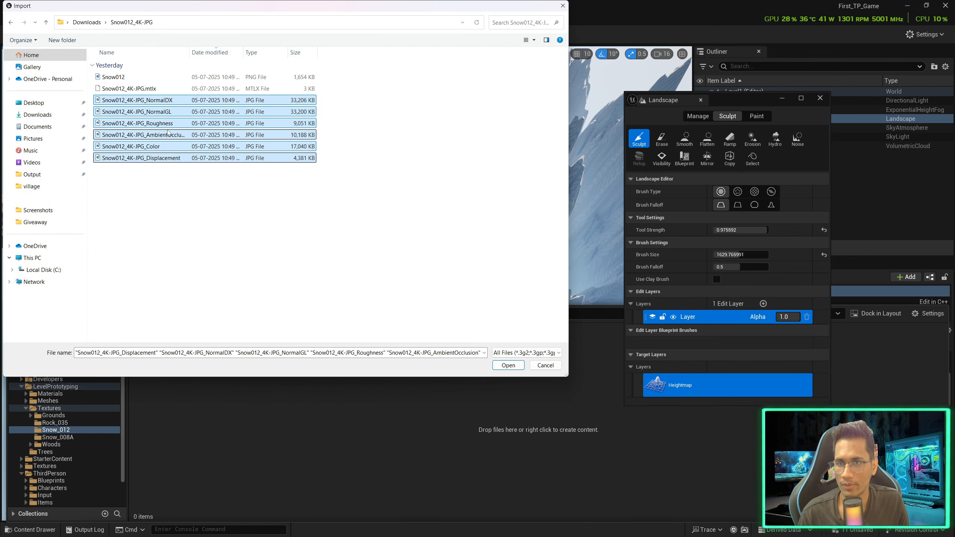
left_click(136, 111, "ctrl")
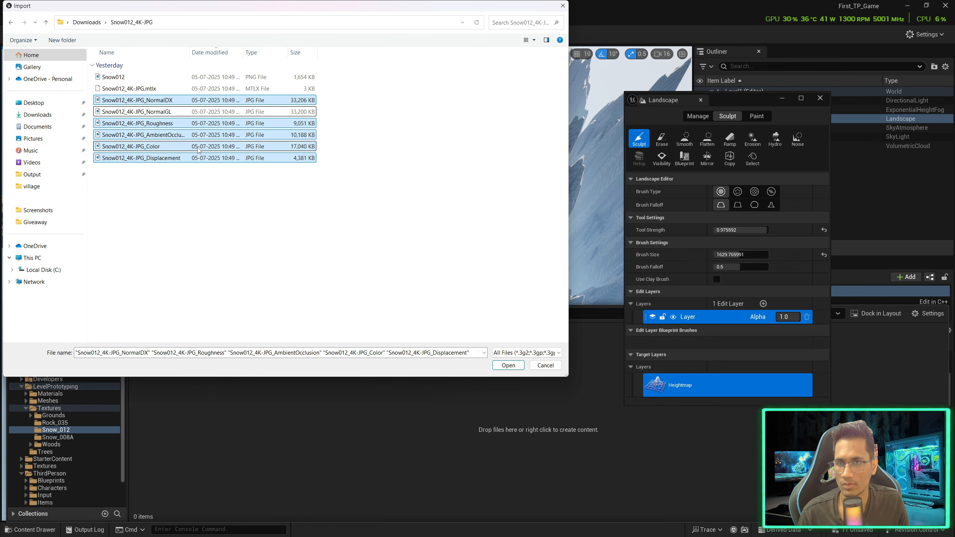
left_click(513, 370)
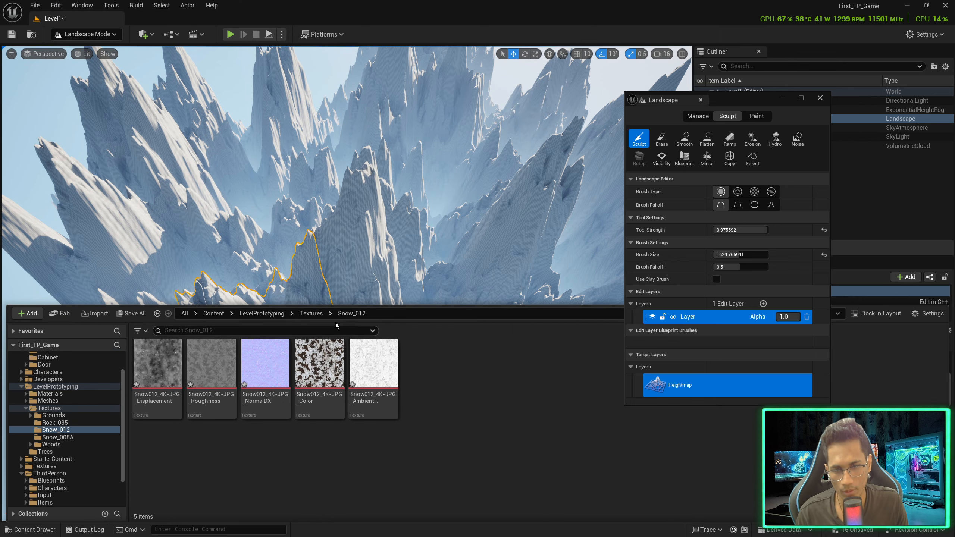
left_click(320, 315)
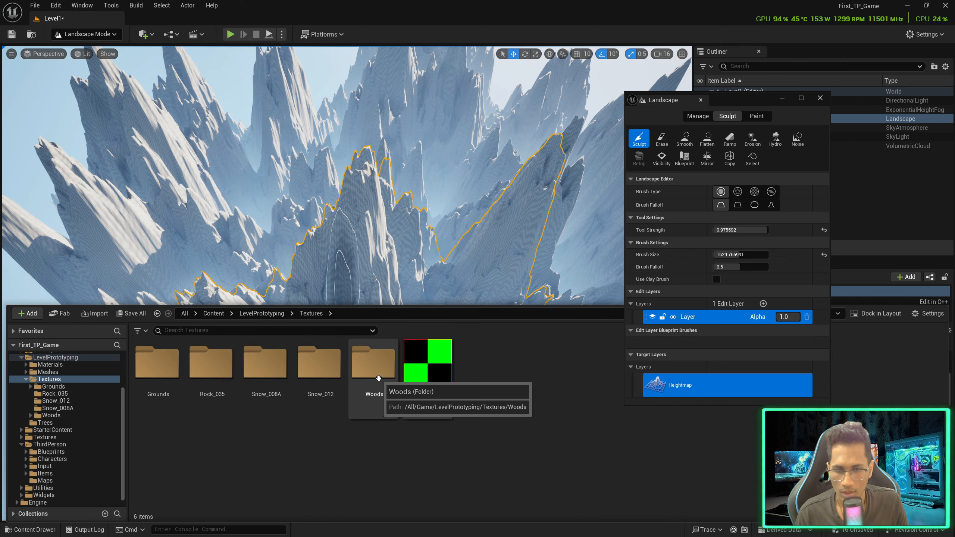
Create a new material named M_SnowMountain in LevelPrototyping > Materials
left_click(273, 314)
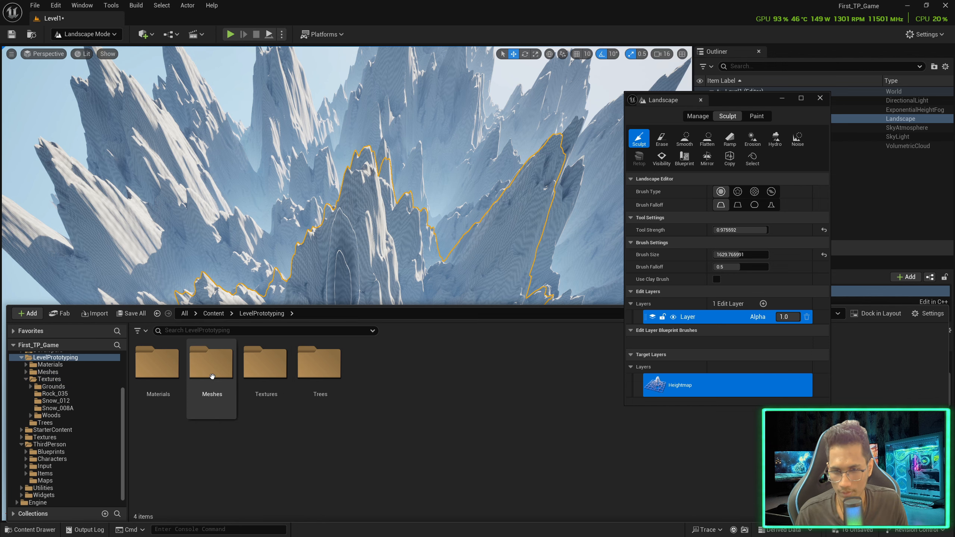
double_click(157, 363)
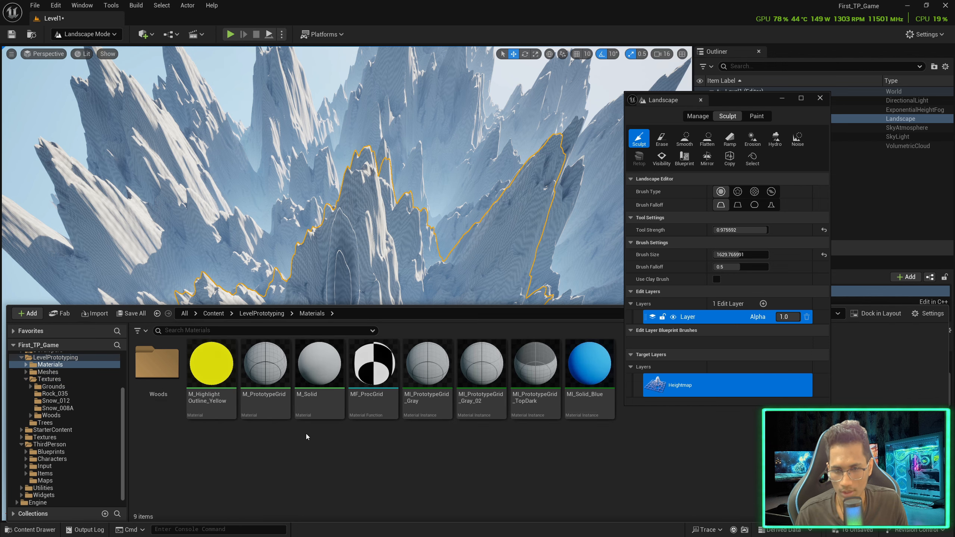
right_click(331, 456)
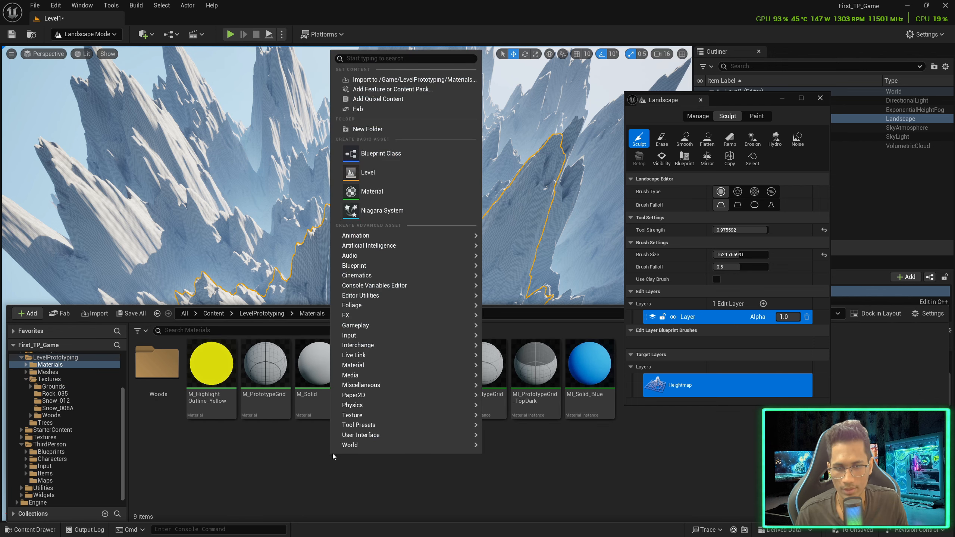
left_click(372, 191)
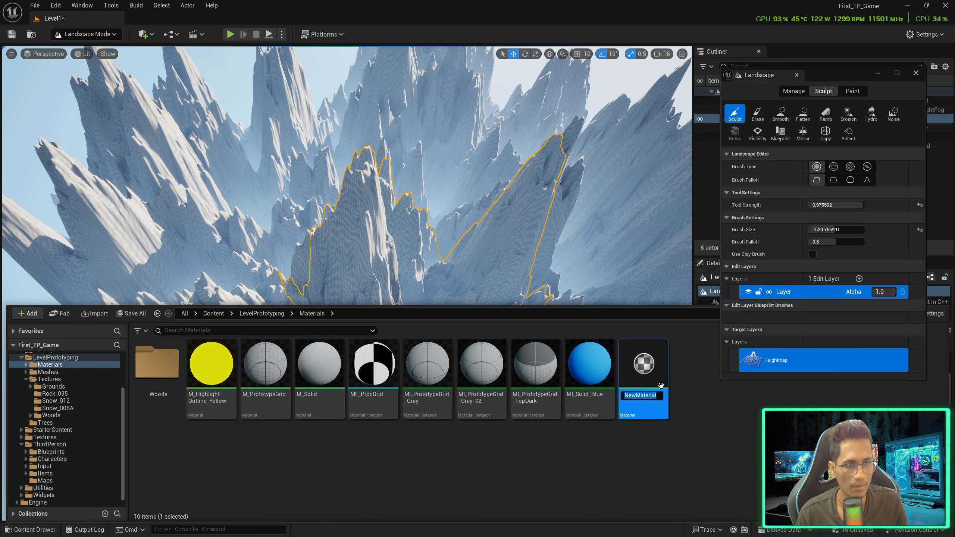
type("SnowMou")
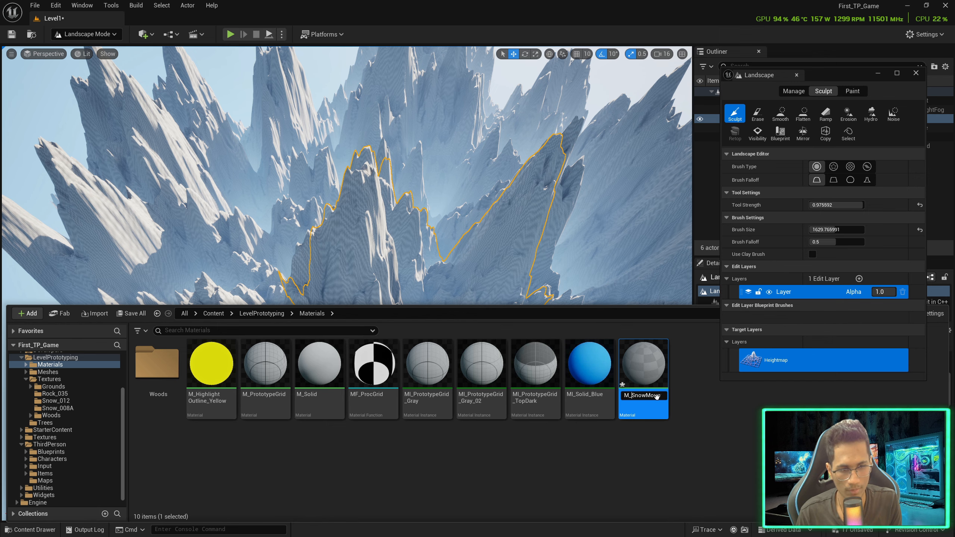
key("Return")
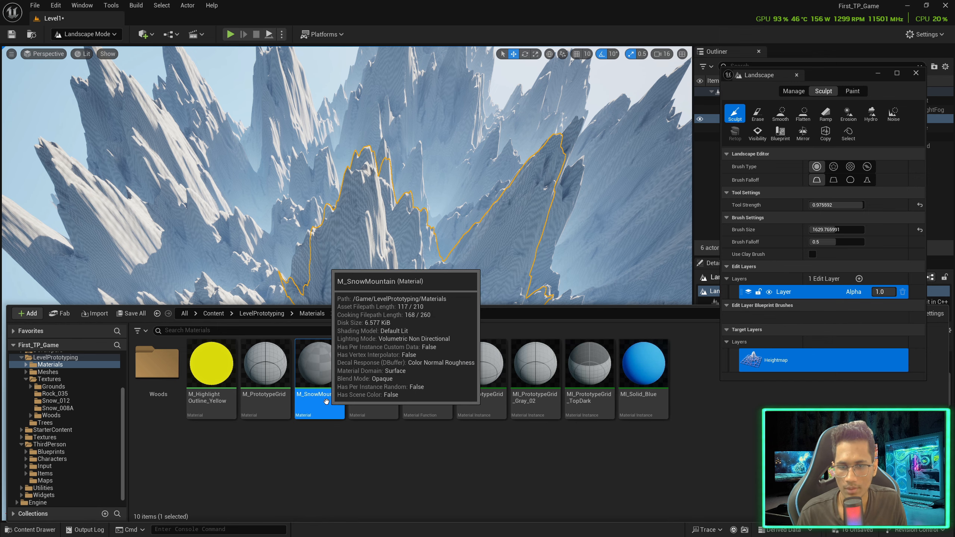
Open M_SnowMountain, save all, and drag the five Snow008A textures into its graph
double_click(314, 410)
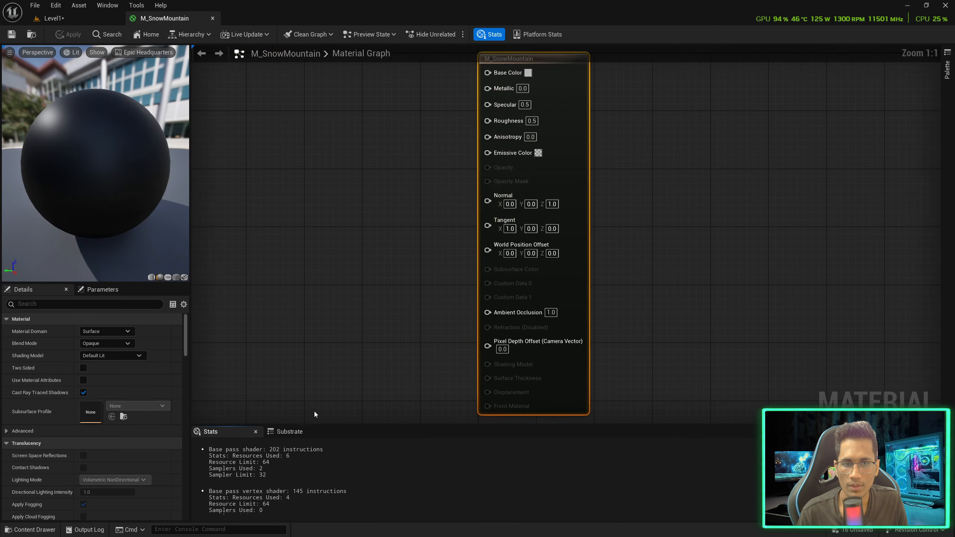
left_click(371, 309)
key("ctrl+space")
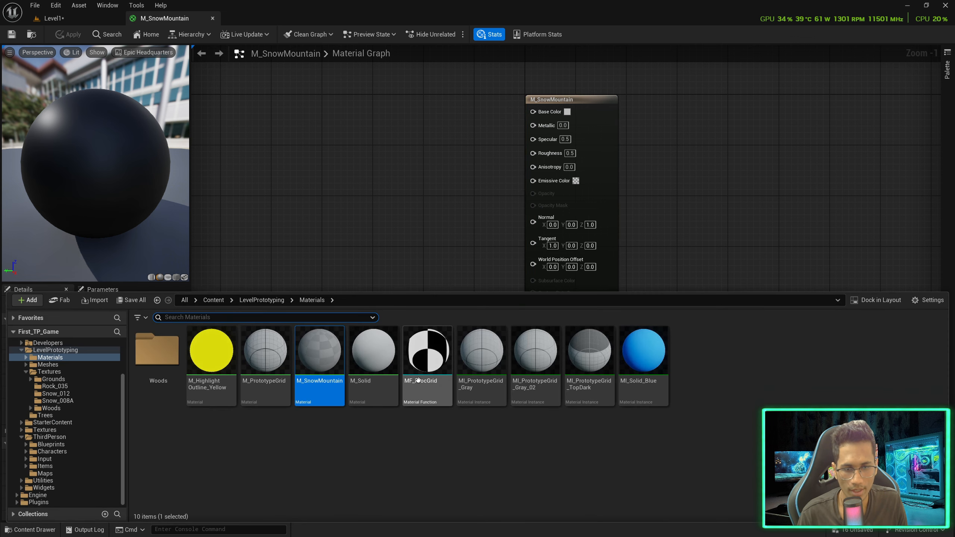
left_click(77, 401)
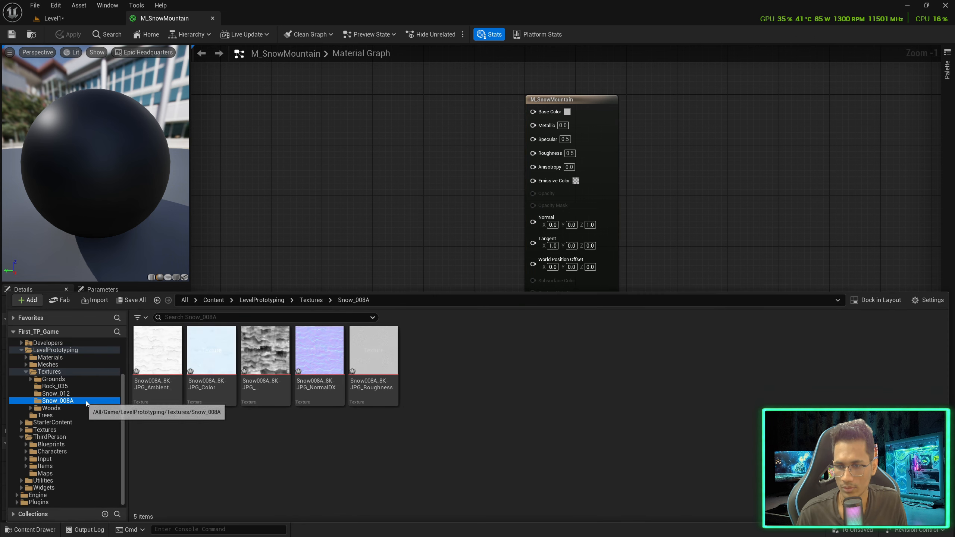
left_click(158, 353)
left_click(35, 4)
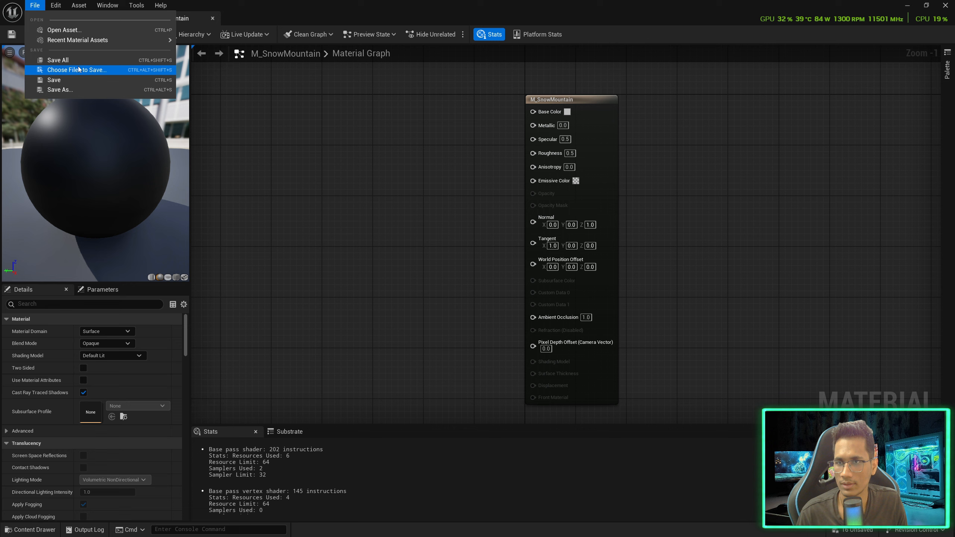
left_click(82, 69)
key("ctrl+space")
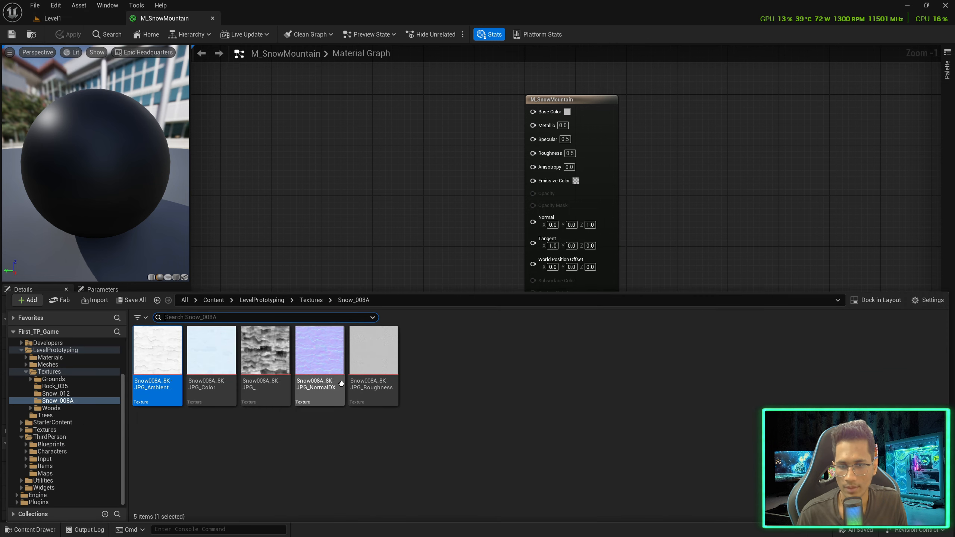
left_click(362, 345, "shift")
left_click_drag(362, 345, 319, 157)
Spread out the texture nodes and wire the ambient occlusion map to Ambient Occlusion
left_click(470, 244)
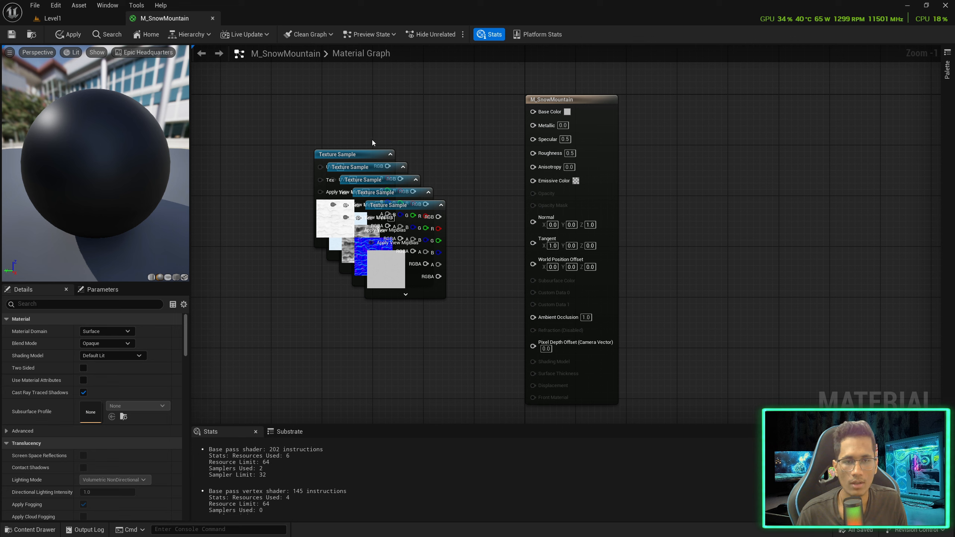
left_click_drag(435, 212, 373, 308)
left_click_drag(406, 193, 440, 264)
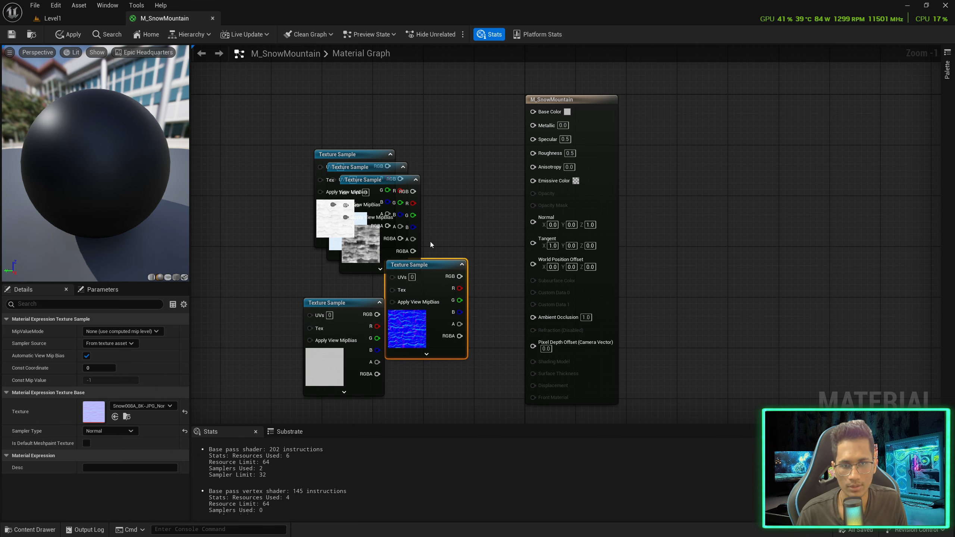
left_click_drag(368, 159, 350, 67)
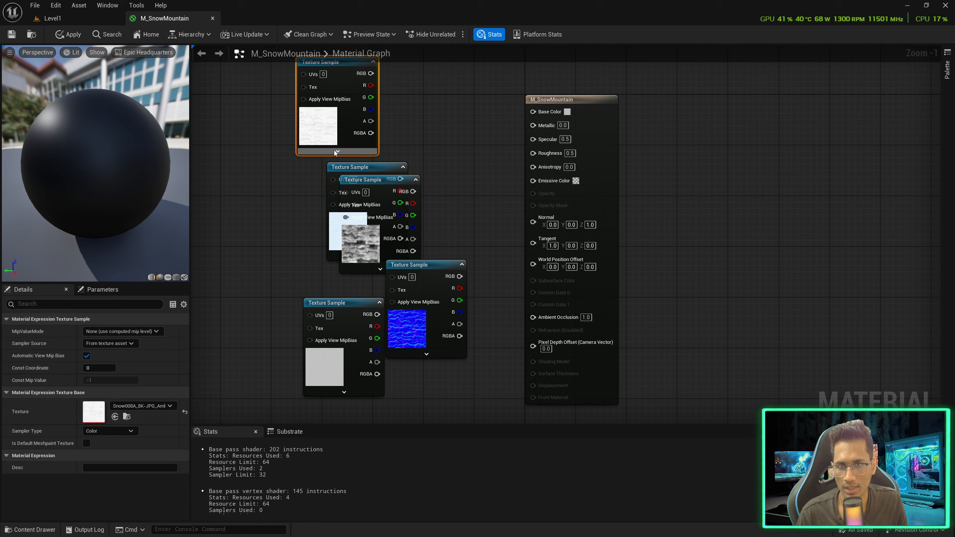
left_click_drag(334, 150, 245, 287)
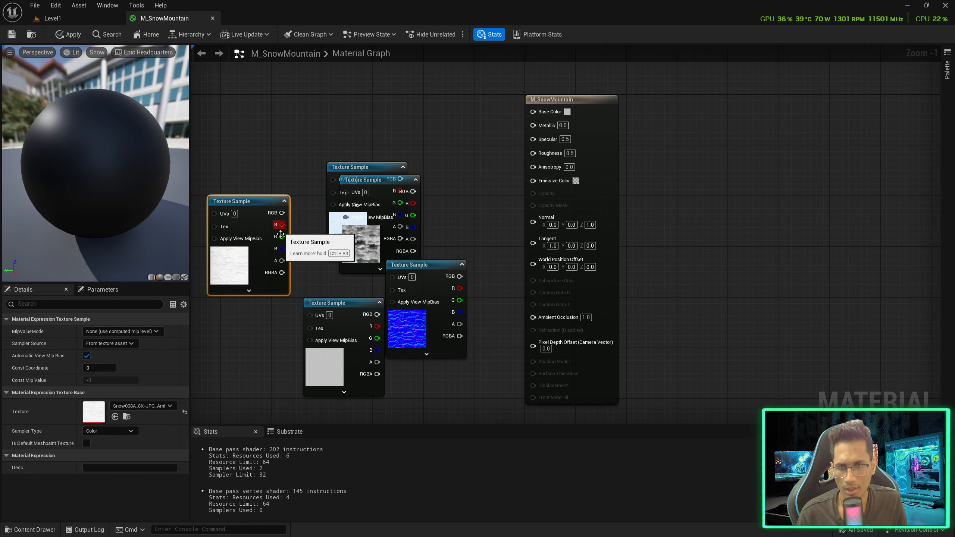
left_click_drag(282, 212, 459, 264)
left_click_drag(551, 319, 551, 317)
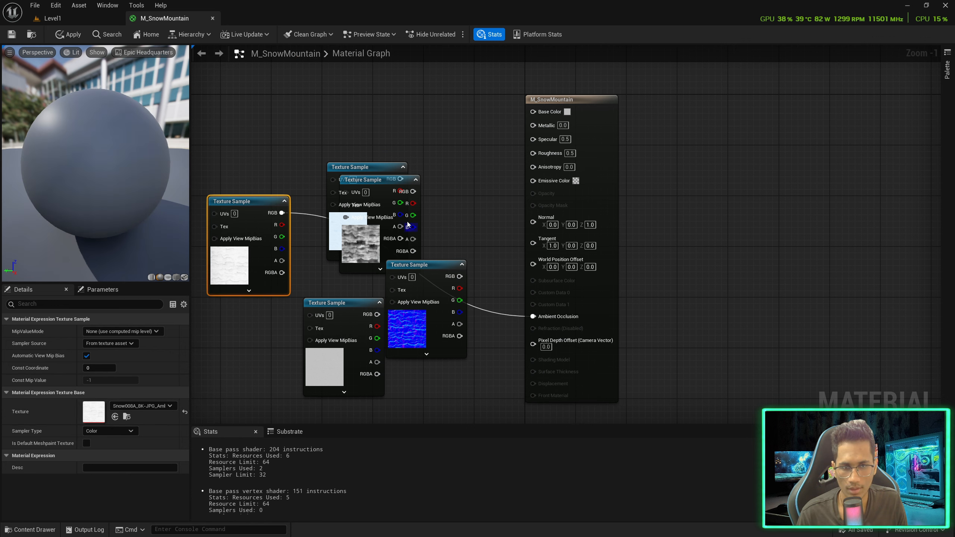
Wire the colour texture to Base Color, the normal map to Normal, and roughness to Roughness
left_click_drag(391, 184, 361, 218)
left_click_drag(367, 172, 410, 92)
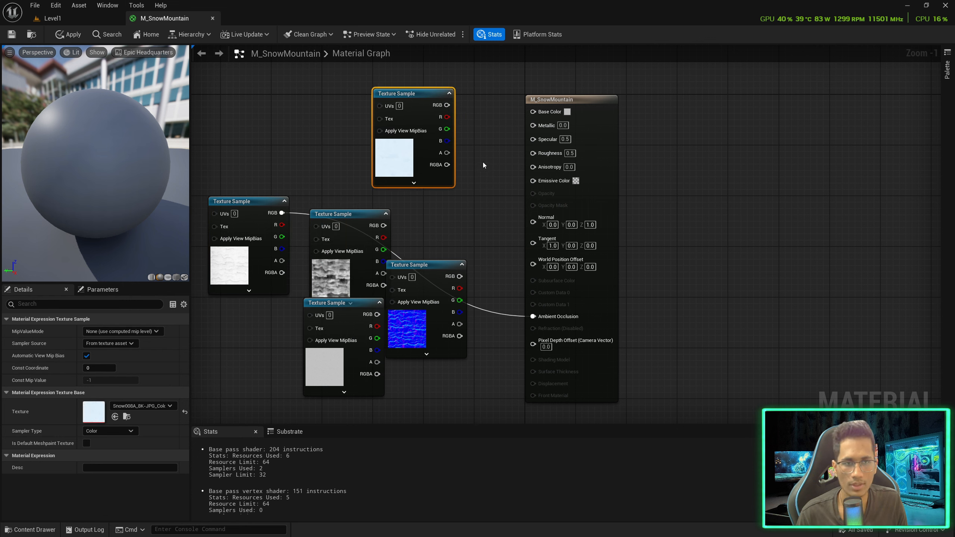
left_click_drag(530, 114, 533, 112)
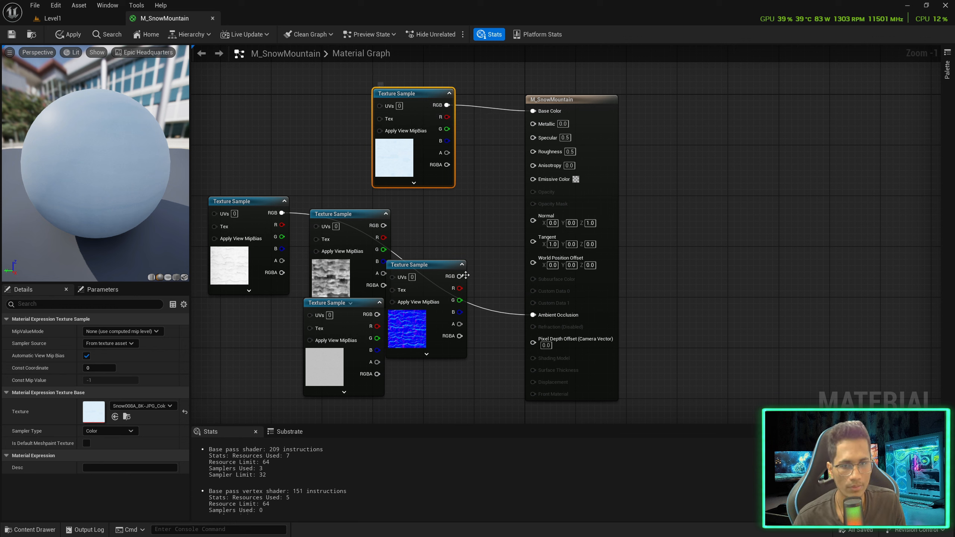
left_click_drag(458, 90, 662, 108)
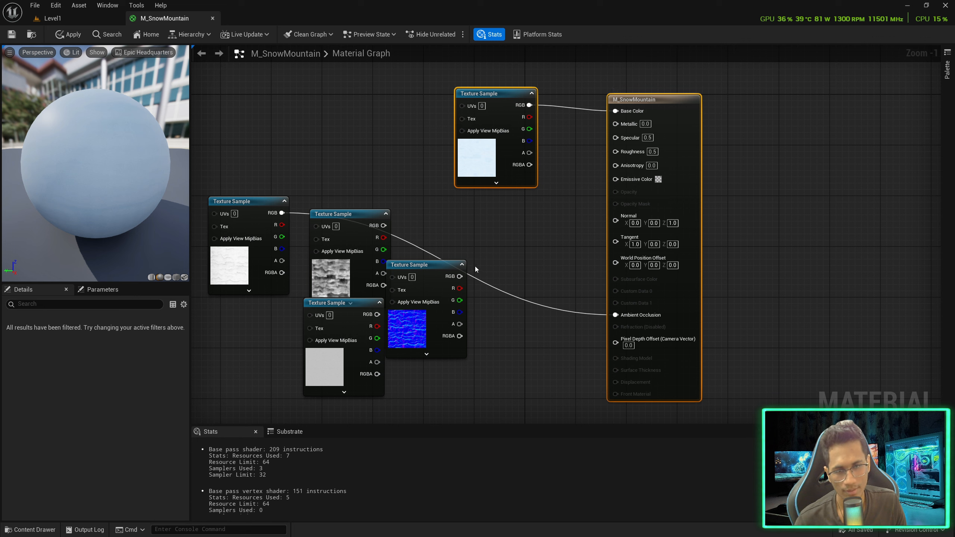
left_click(449, 290)
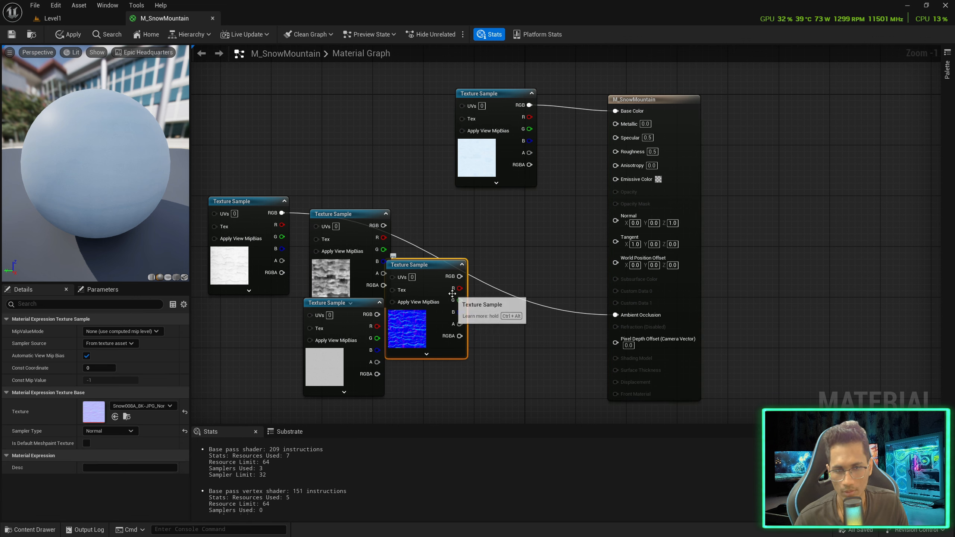
left_click_drag(458, 279, 629, 143)
left_click_drag(615, 181, 615, 222)
left_click_drag(361, 302, 615, 151)
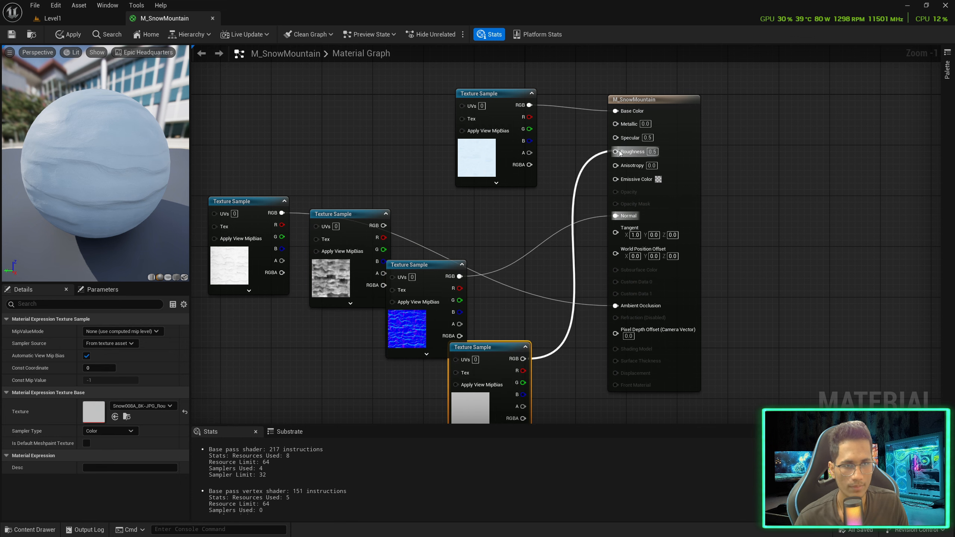
left_click_drag(488, 352, 361, 119)
Enable tessellation and connect the displacement texture to Displacement
right_click_drag(550, 332, 507, 301)
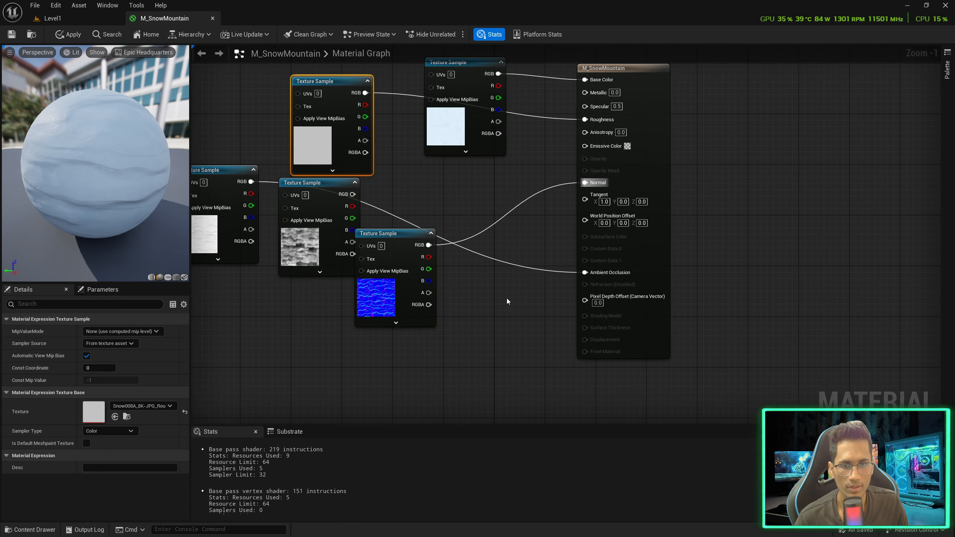
left_click_drag(343, 211, 502, 363)
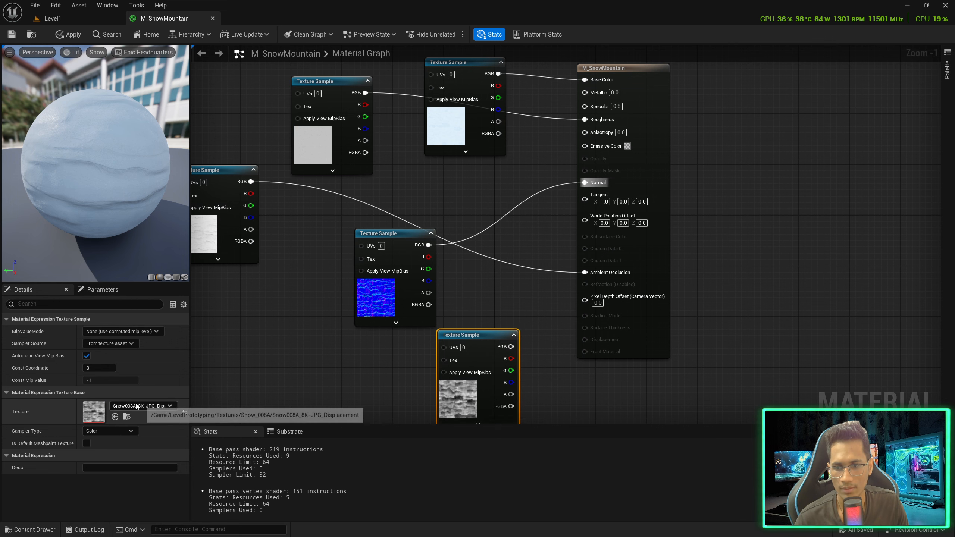
right_click_drag(537, 342, 489, 282)
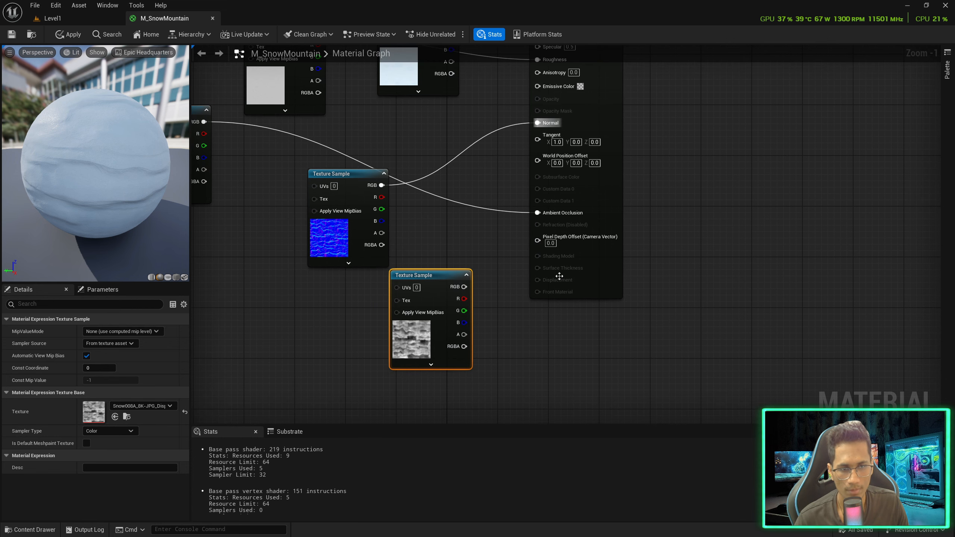
left_click(91, 306)
type("enab")
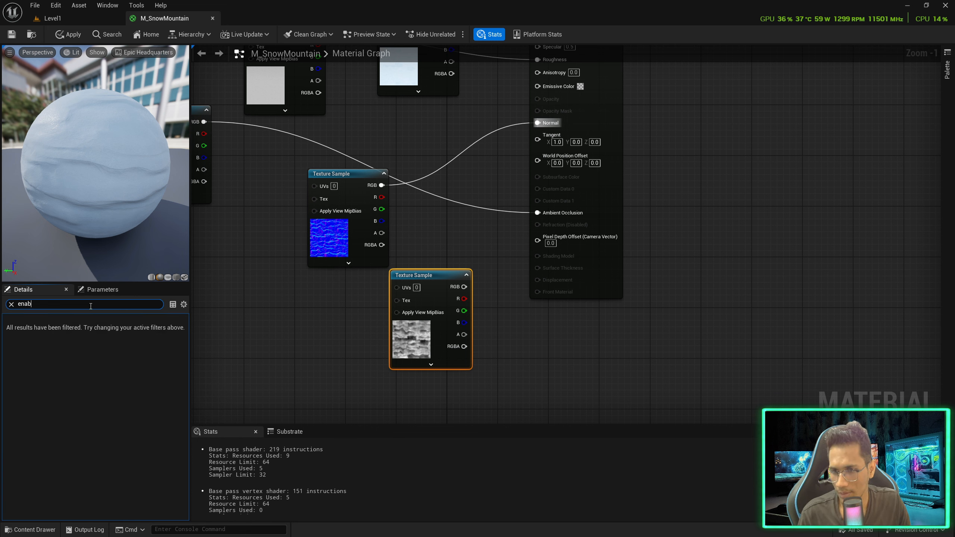
left_click(253, 306)
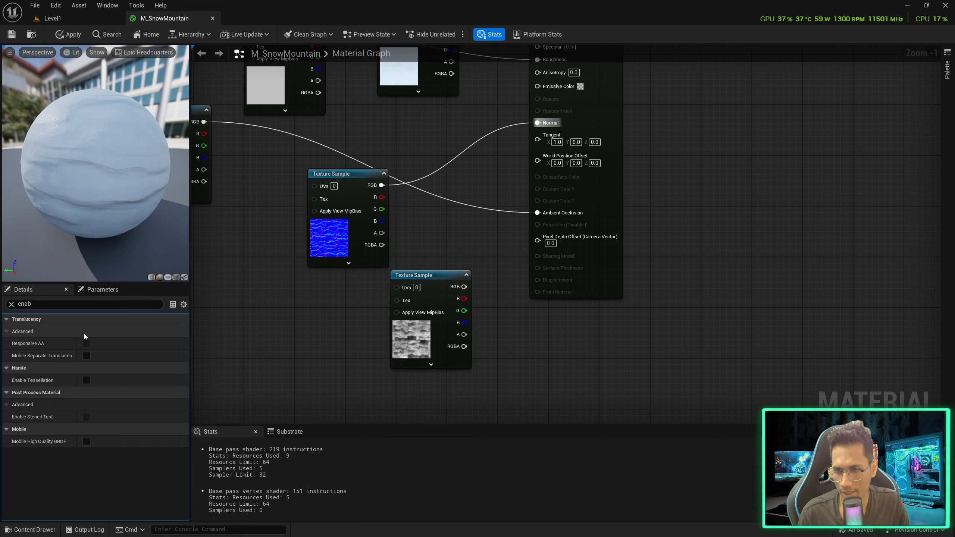
left_click(87, 379)
left_click_drag(464, 287, 537, 285)
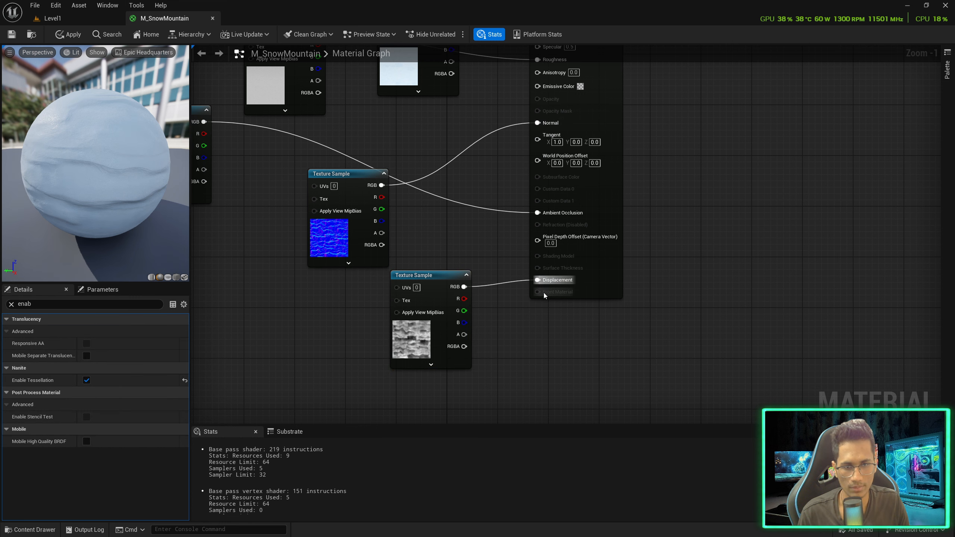
Return to the level editor in Selection mode
left_click(52, 17)
left_click(84, 34)
left_click(86, 47)
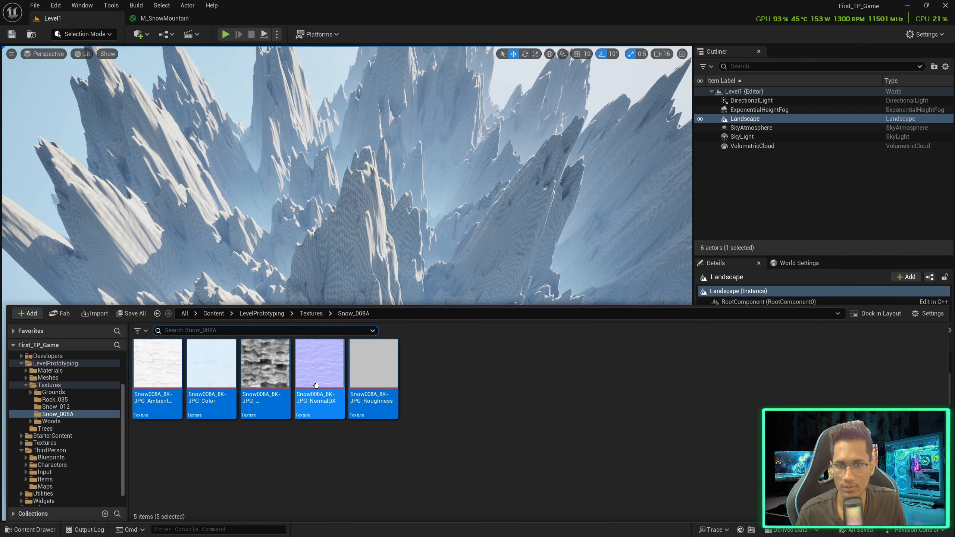
Select M_SnowMountain in the Content Drawer's Materials folder
left_click(30, 530)
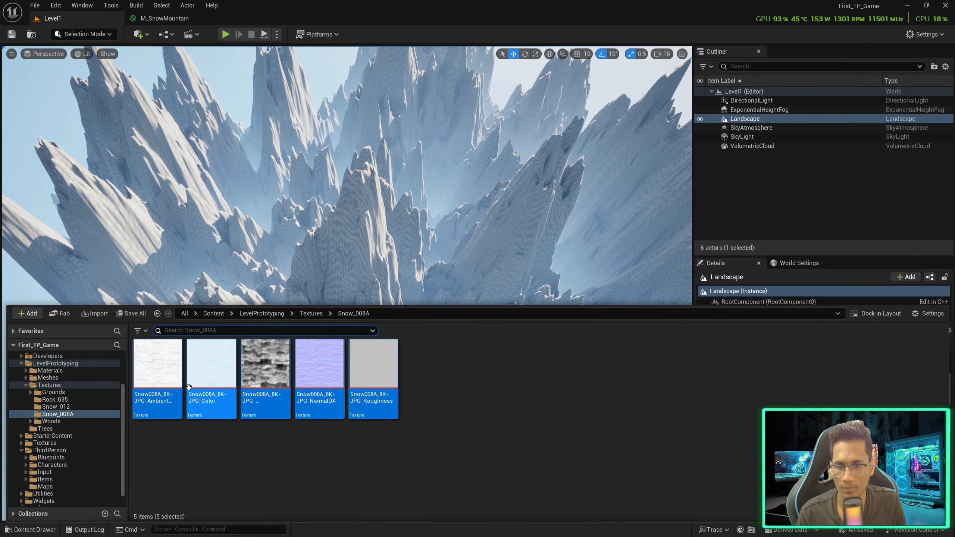
left_click(52, 371)
left_click(320, 395)
key("ctrl+space")
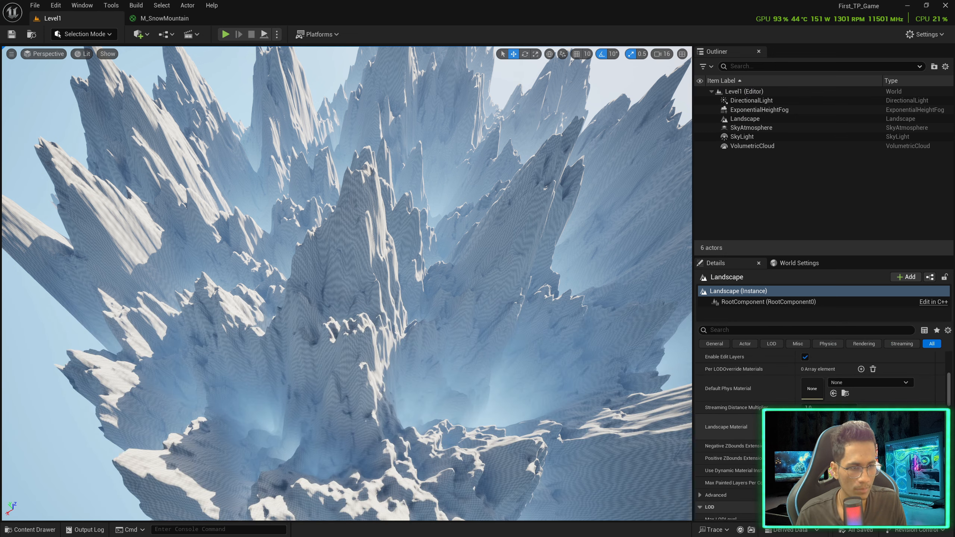
Assign it as the Landscape's material, view the snowy peaks, and reopen its graph
left_click(739, 296)
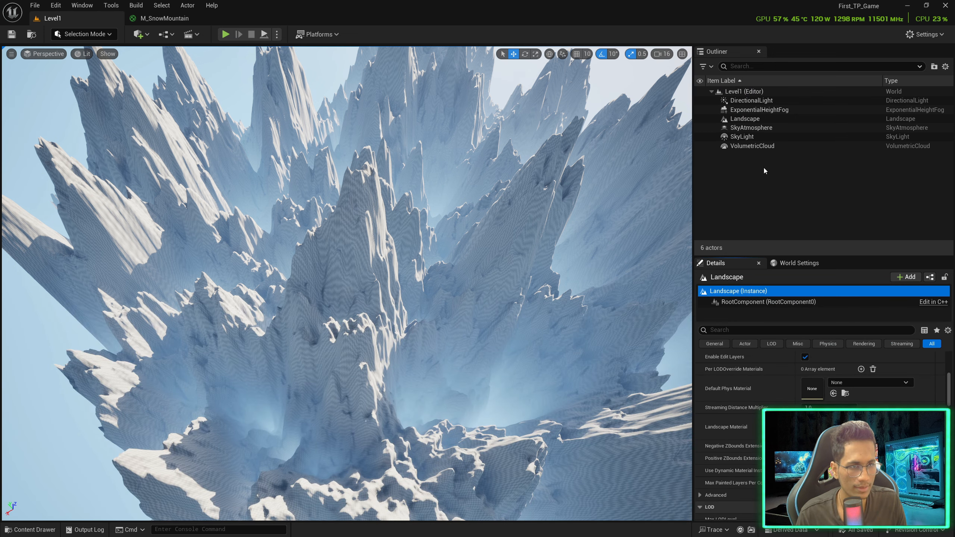
left_click(744, 119)
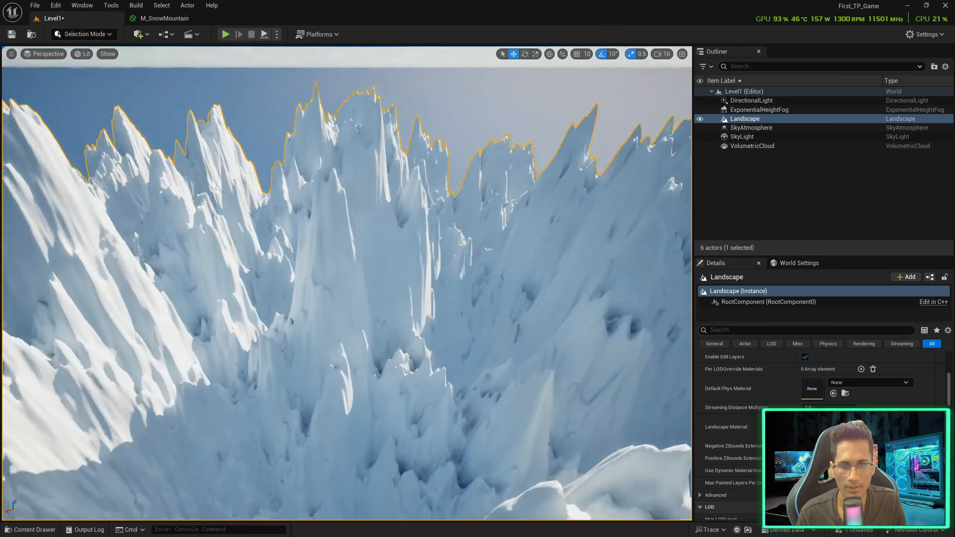
right_click_drag(346, 282, 422, 347)
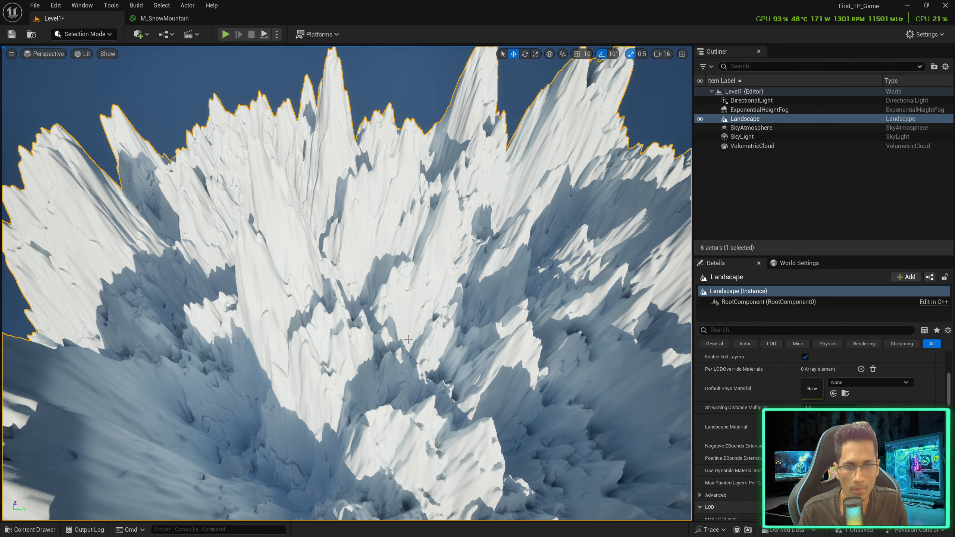
key("ctrl+space")
left_click(167, 20)
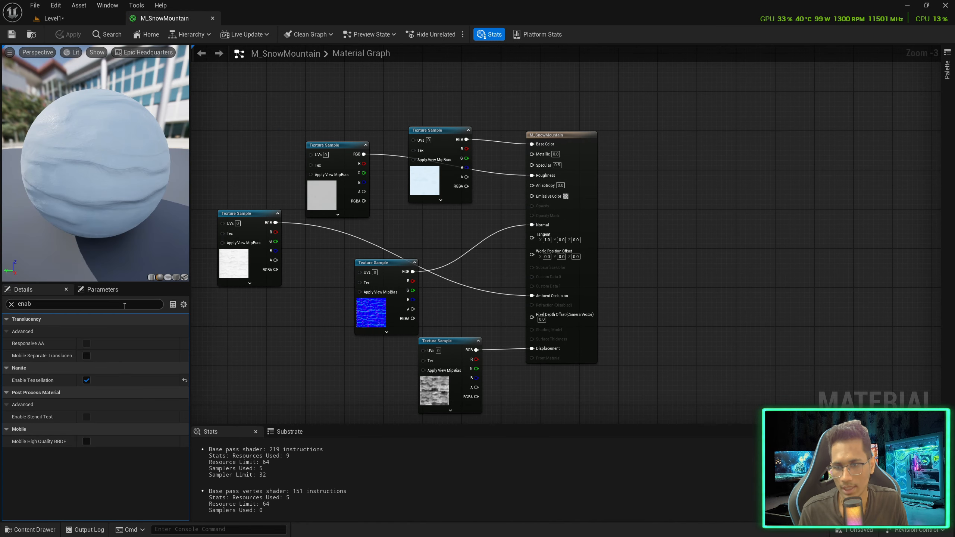
left_click(11, 305)
left_click(15, 320)
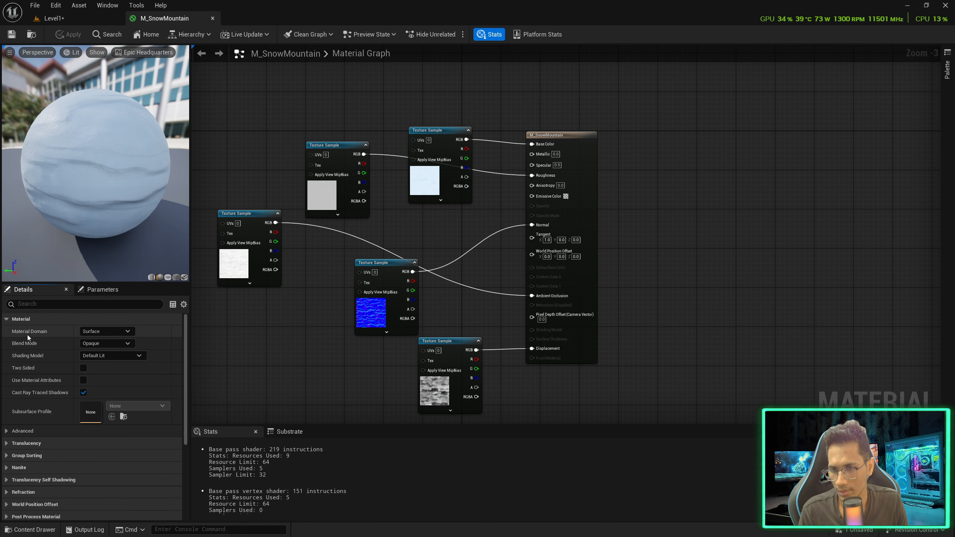
left_click(83, 379)
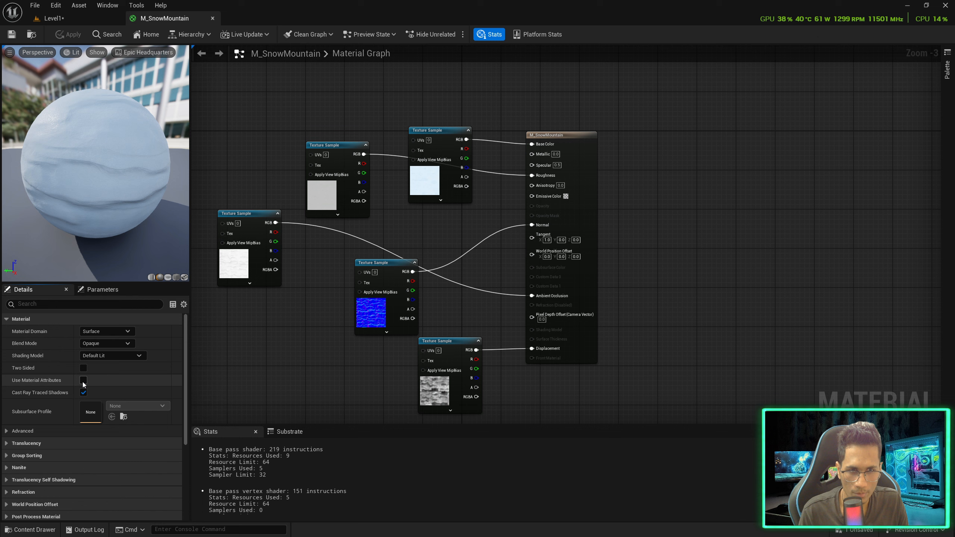
left_click_drag(556, 135, 576, 139)
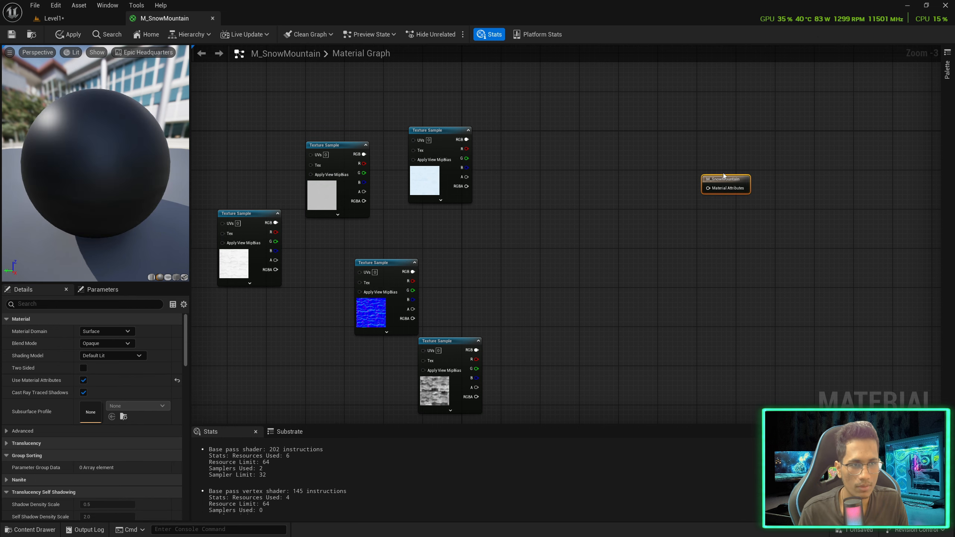
left_click_drag(790, 219, 789, 218)
scroll(785, 218, "up", 2)
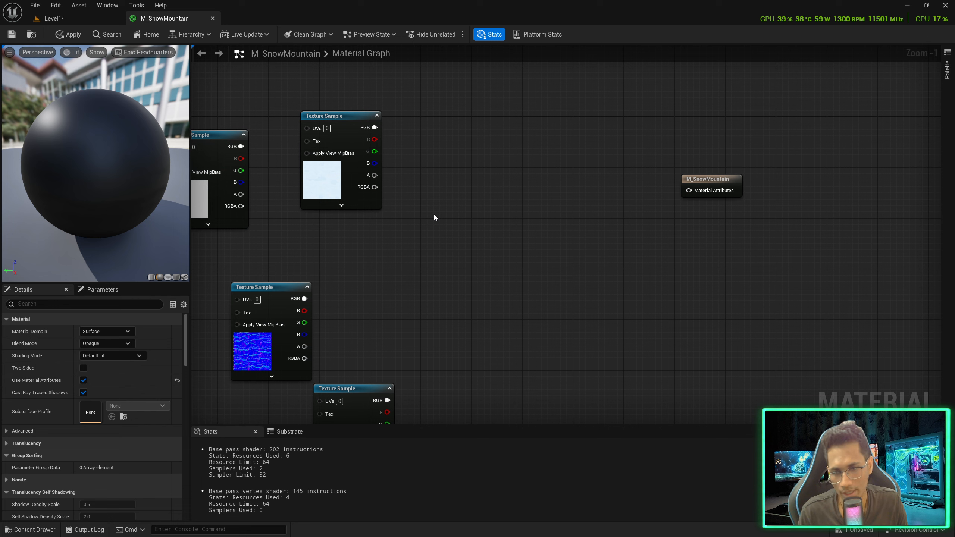
Add a LandscapeLayerBlend node beside the output and give it three layers
right_click(454, 242)
type("land")
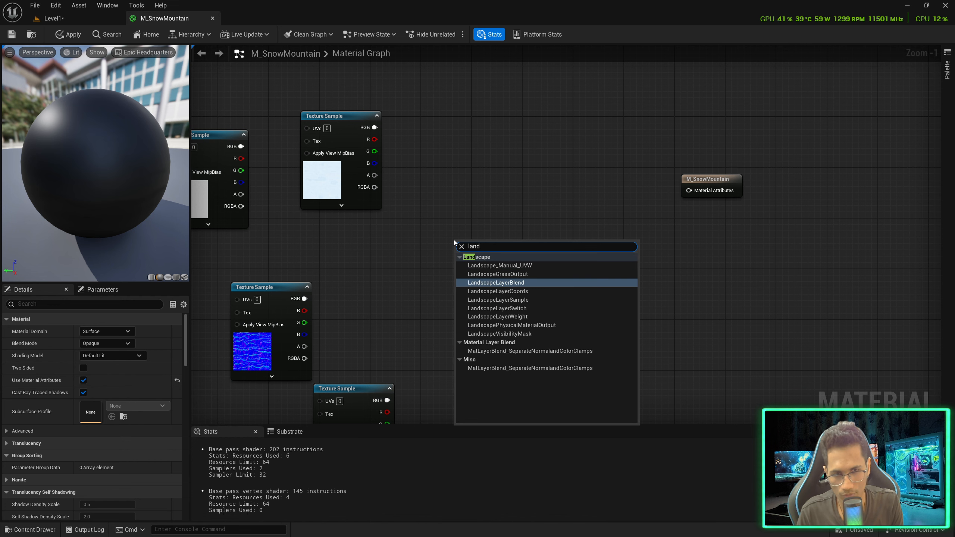
left_click(495, 282)
left_click_drag(494, 249, 507, 197)
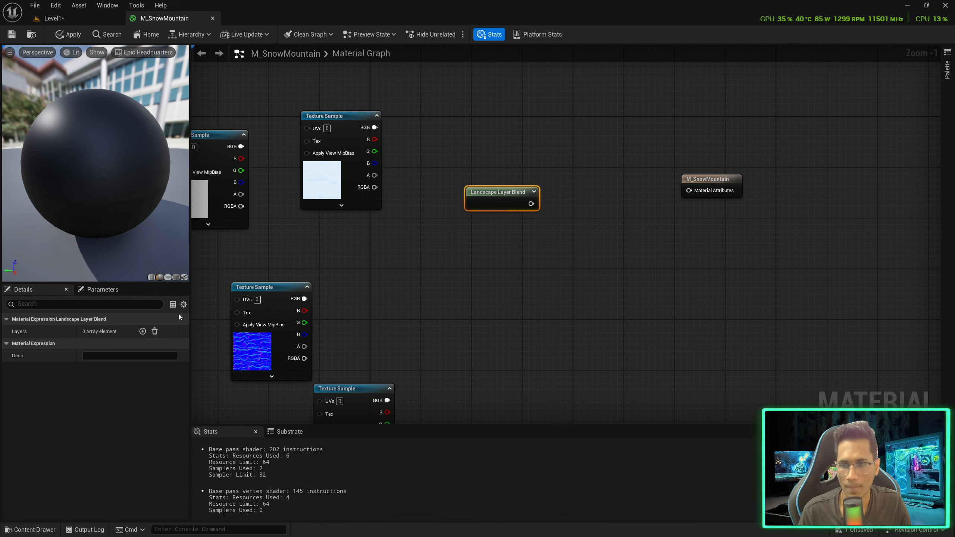
left_click(142, 331)
left_click(142, 330)
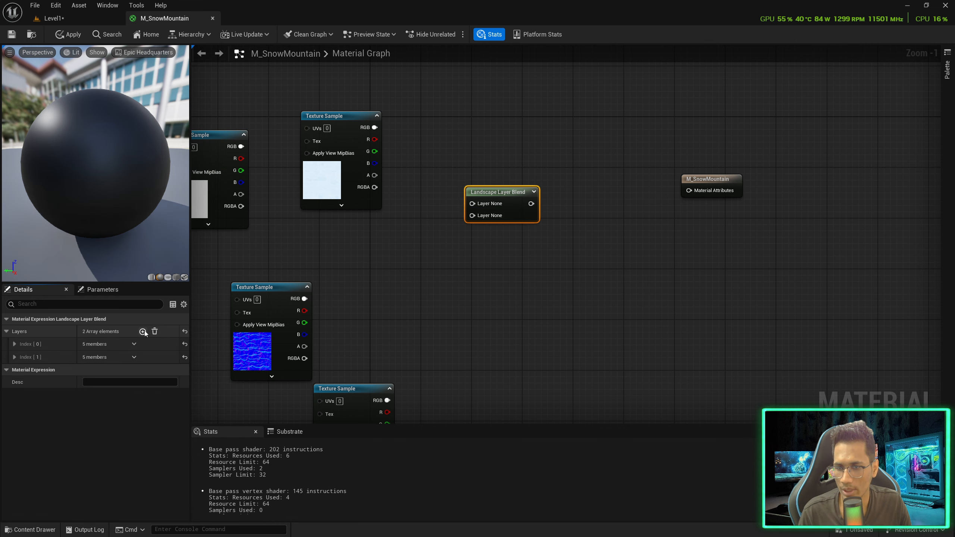
left_click(142, 331)
Connect the blend node to Material Attributes and expand its three layer settings
right_click_drag(402, 345, 498, 310)
scroll(497, 311, "down", 1)
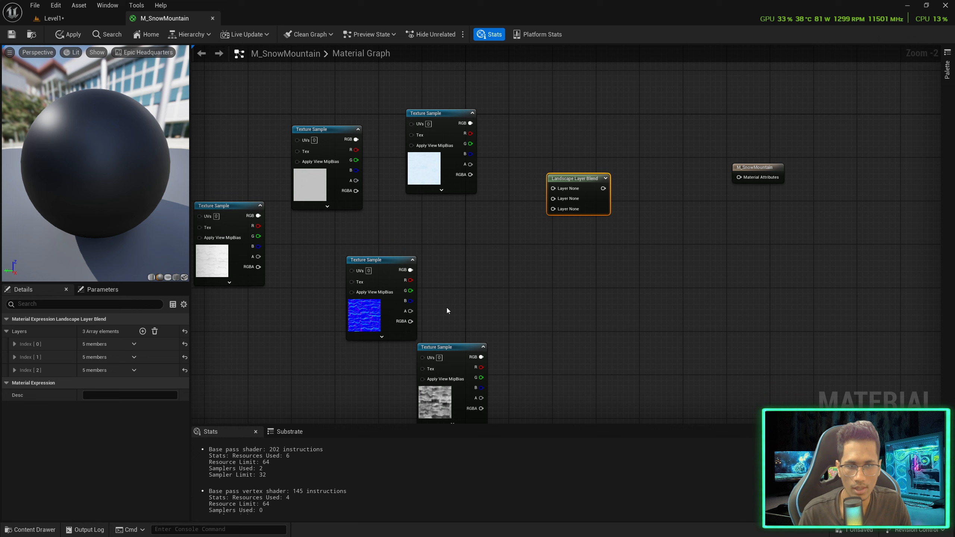
left_click_drag(603, 188, 623, 188)
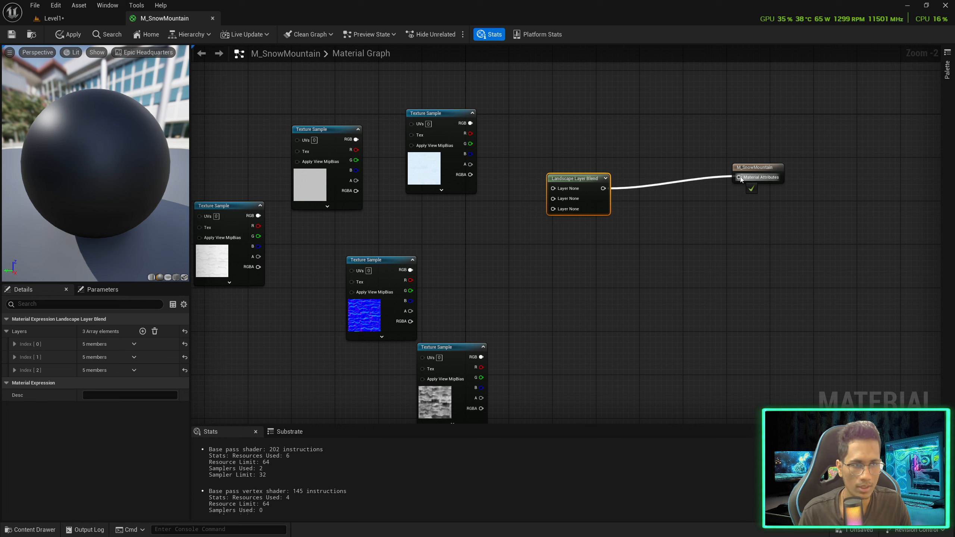
left_click_drag(740, 179, 740, 178)
left_click_drag(678, 208, 598, 179)
left_click_drag(594, 179, 637, 168)
left_click(15, 369)
left_click(15, 345)
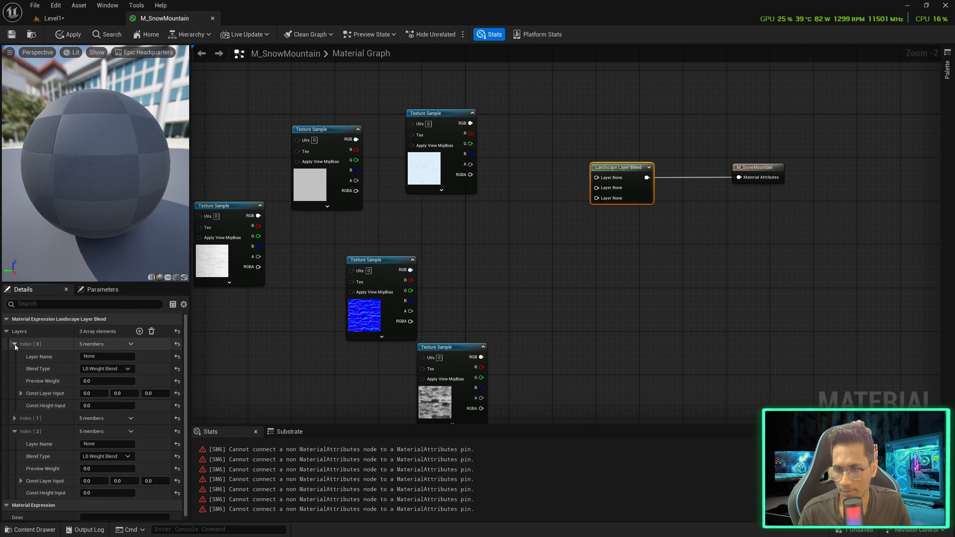
left_click(14, 418)
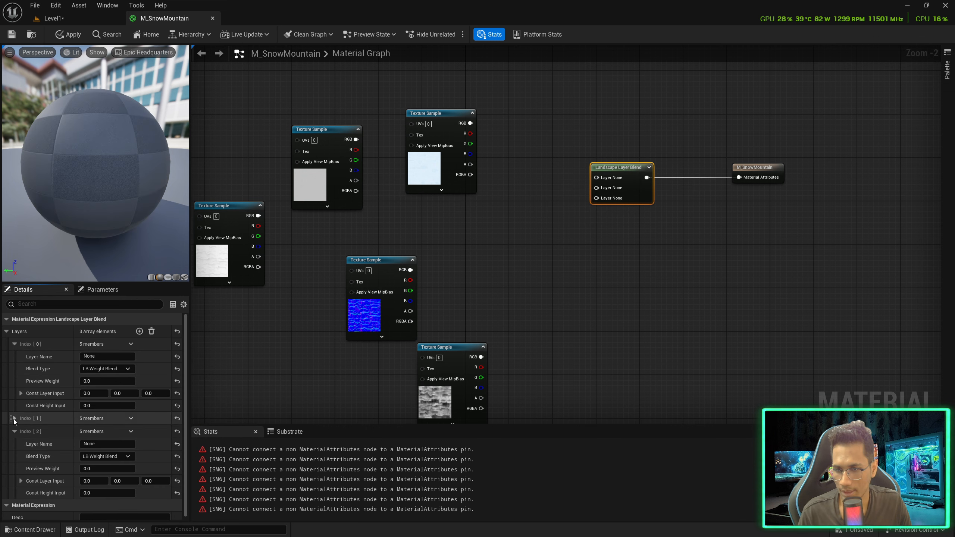
Name the blend layers Snow_008A, Snow_012 and Rock_035
left_click(109, 355)
type("Snow_008A")
key("Return")
left_click(91, 430)
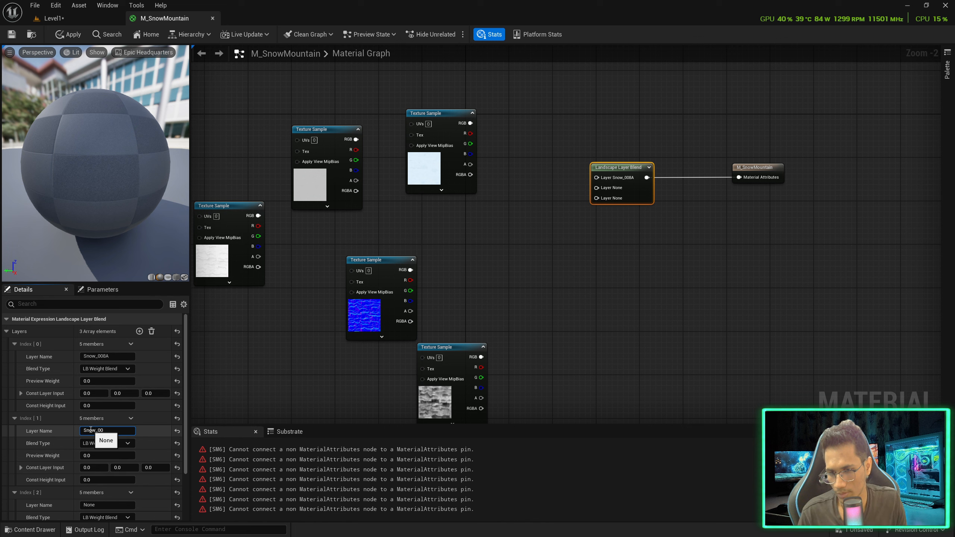
scroll(92, 433, "down", 3)
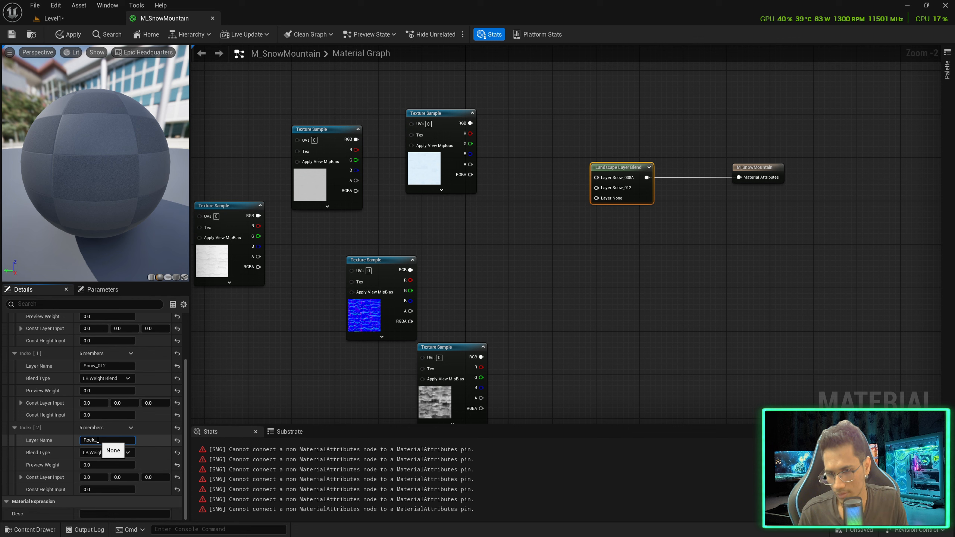
key("Return")
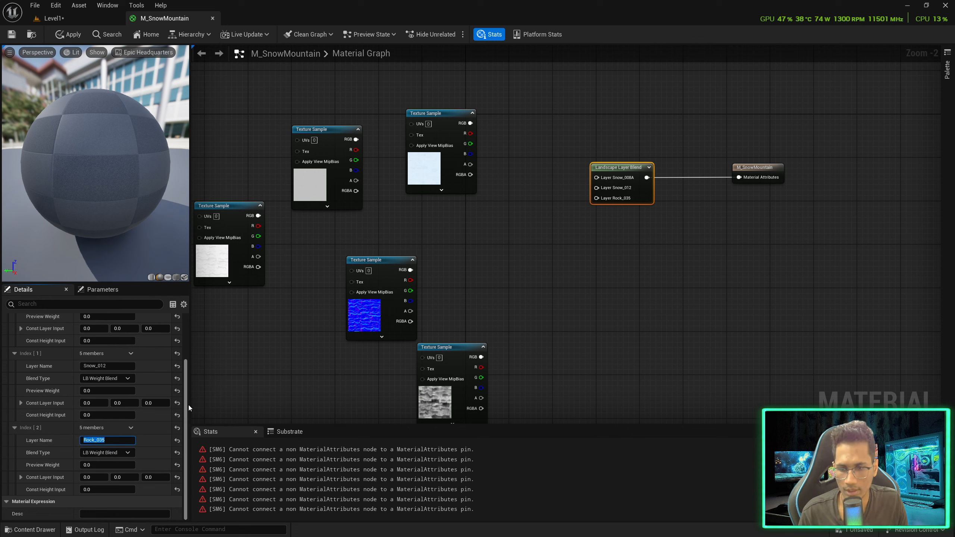
left_click(255, 357)
left_click(591, 177)
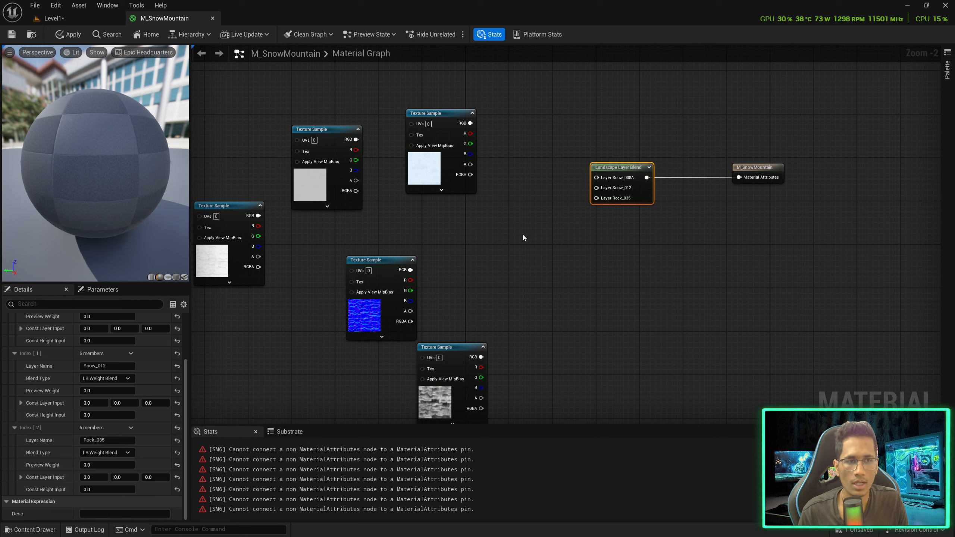
left_click_drag(597, 181, 558, 152)
Add a MakeMaterialAttributes node wired into Layer Snow_008A and tidy the nearby textures
type("matter")
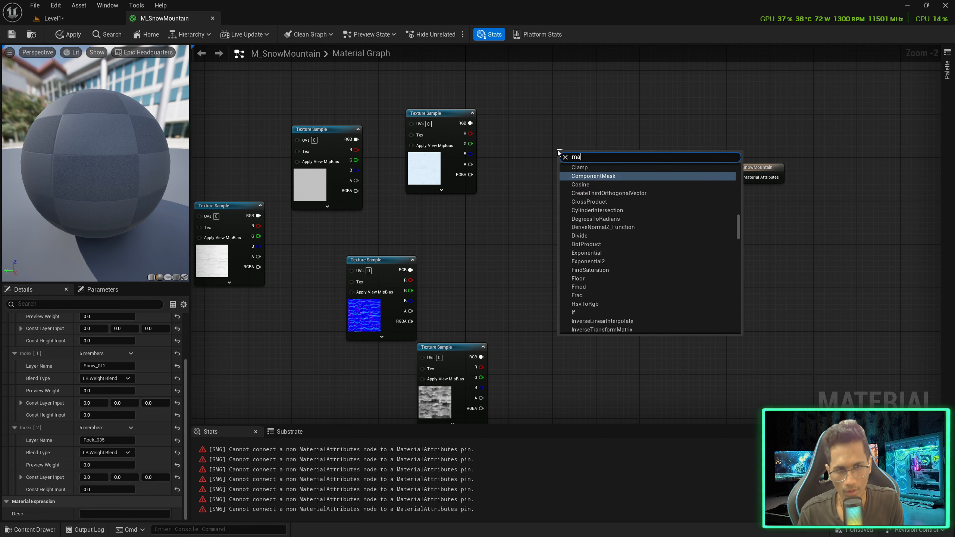
key("BackSpace")
type("er")
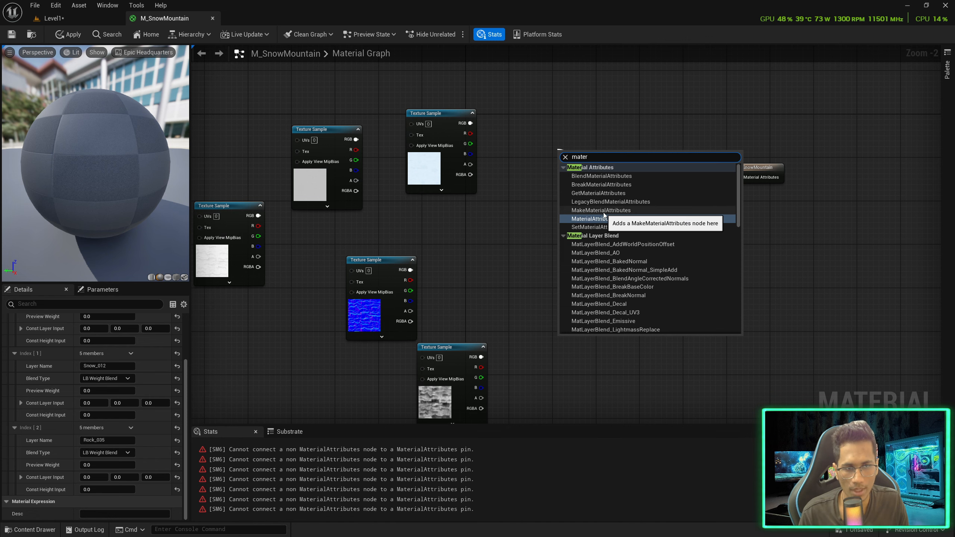
left_click(603, 211)
left_click_drag(586, 147, 534, 145)
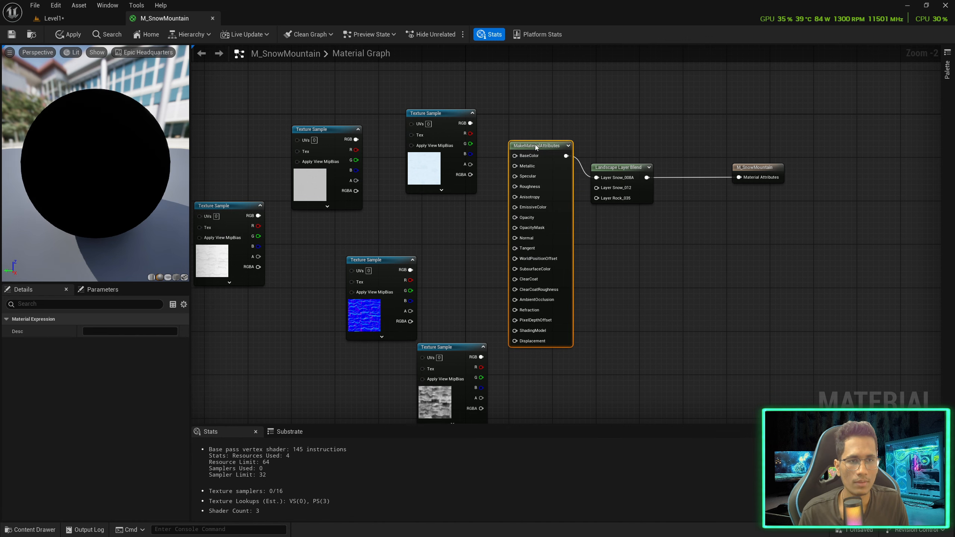
scroll(535, 145, "up", 2)
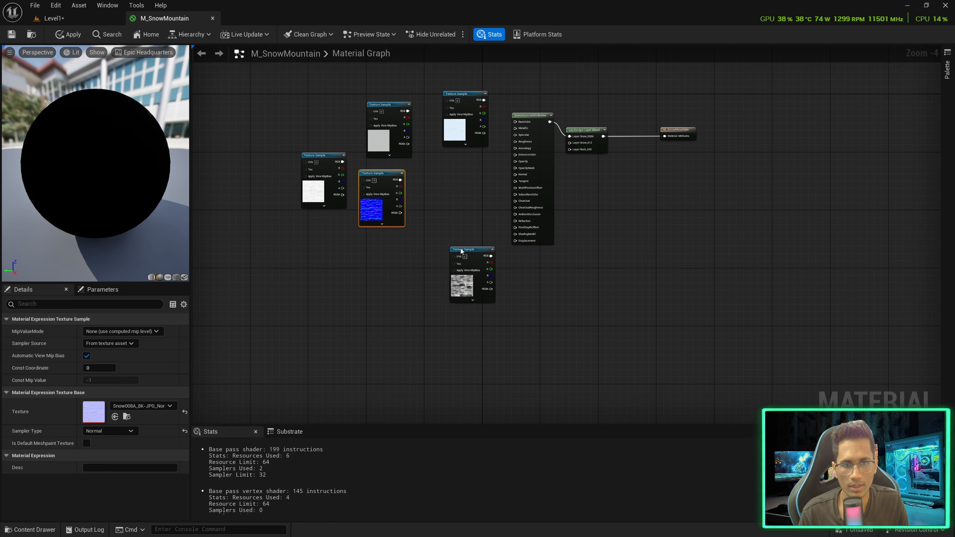
left_click_drag(462, 252, 425, 168)
scroll(504, 167, "up", 2)
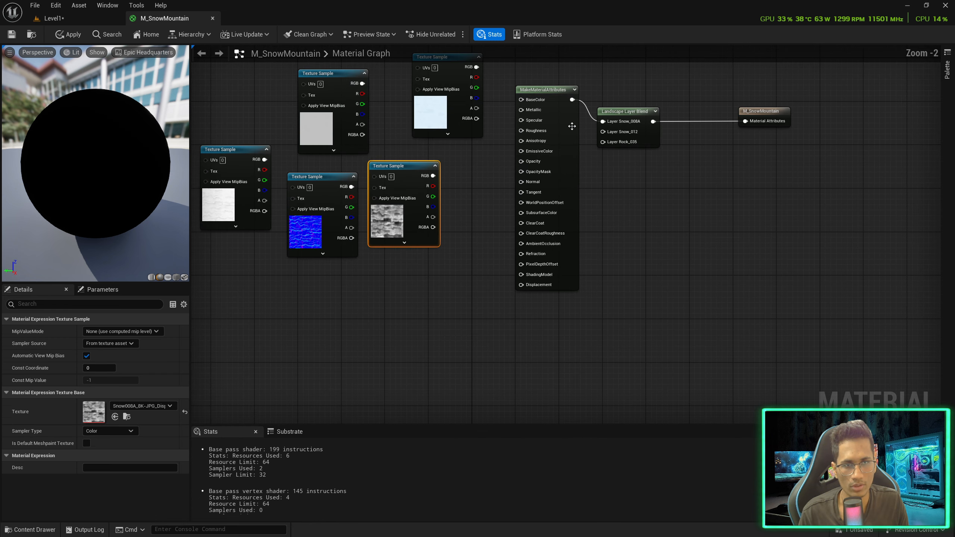
Duplicate the MakeMaterialAttributes node twice, placing the copies below it
left_click(536, 90)
key("ctrl+d")
left_click_drag(631, 184, 565, 371)
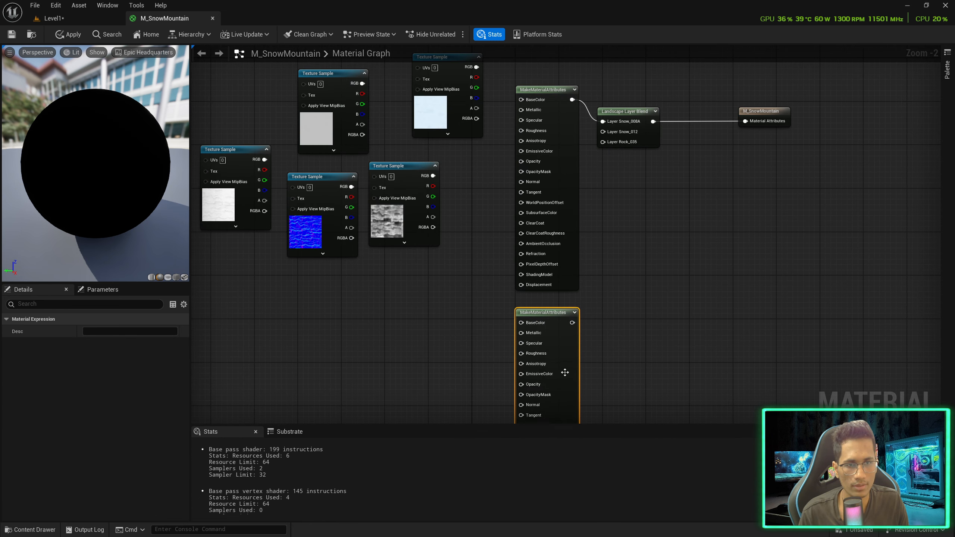
right_click_drag(608, 330, 563, 121)
key("ctrl+d")
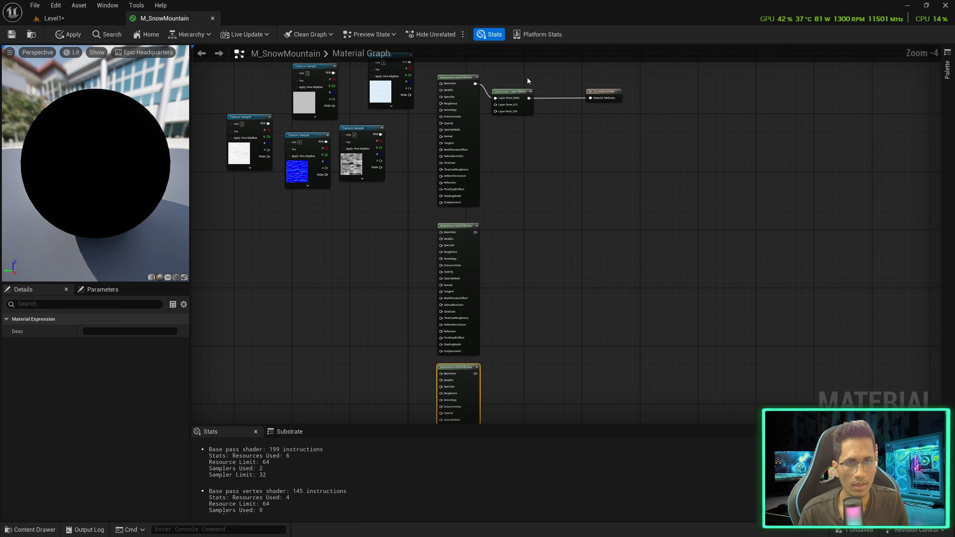
left_click_drag(526, 78, 679, 263)
scroll(484, 218, "up", 3)
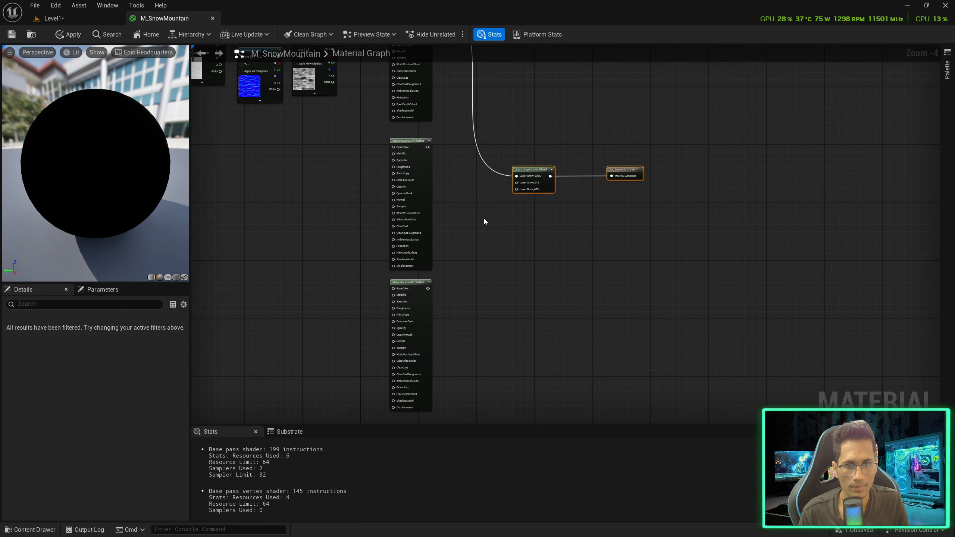
Connect the second MakeMaterialAttributes node to Layer Snow_012 and the third to Layer Rock_035
right_click_drag(426, 147, 419, 204)
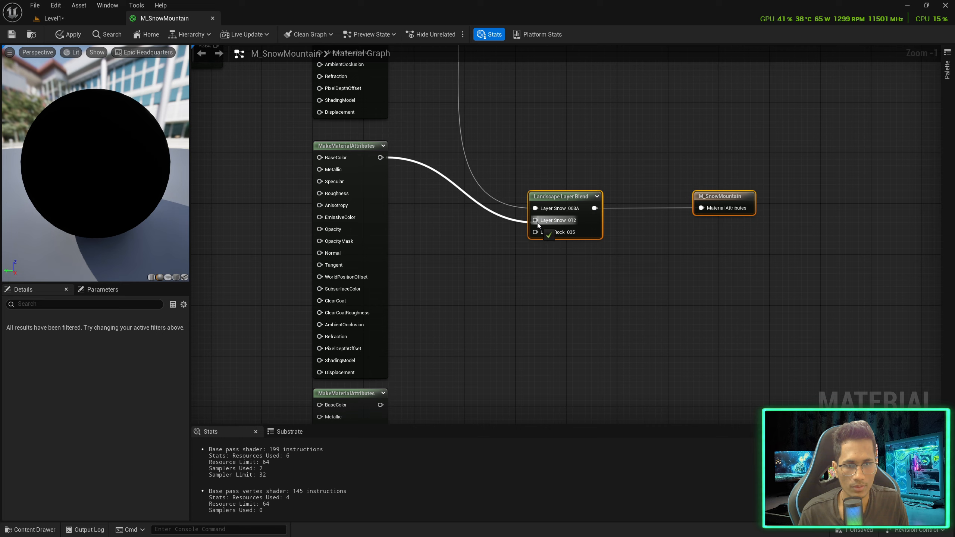
left_click_drag(538, 225, 536, 221)
left_click_drag(393, 296, 516, 162)
Wire the light snow texture into BaseColor and the grey texture into Roughness of the first attributes node
right_click_drag(384, 178, 639, 298)
scroll(468, 177, "down", 3)
right_click_drag(406, 119, 493, 221)
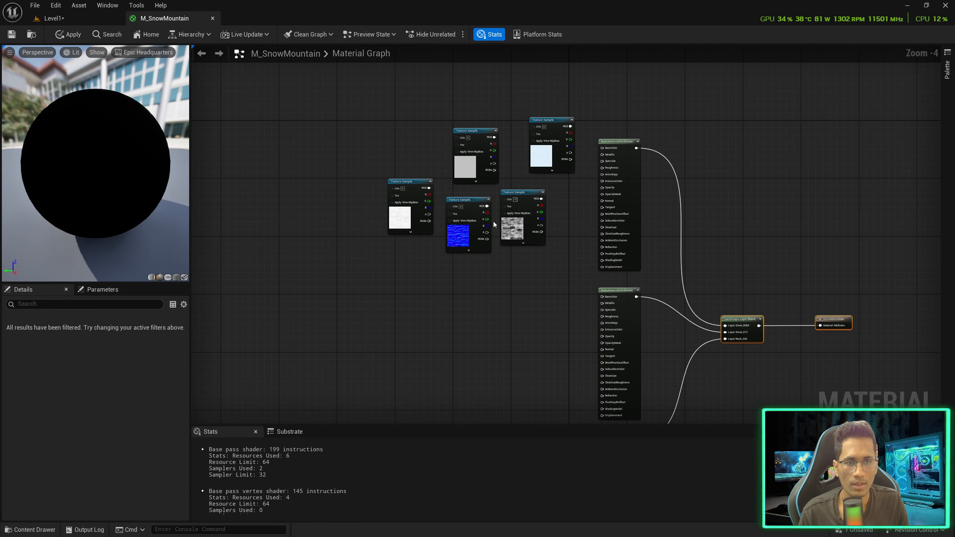
scroll(566, 188, "up", 3)
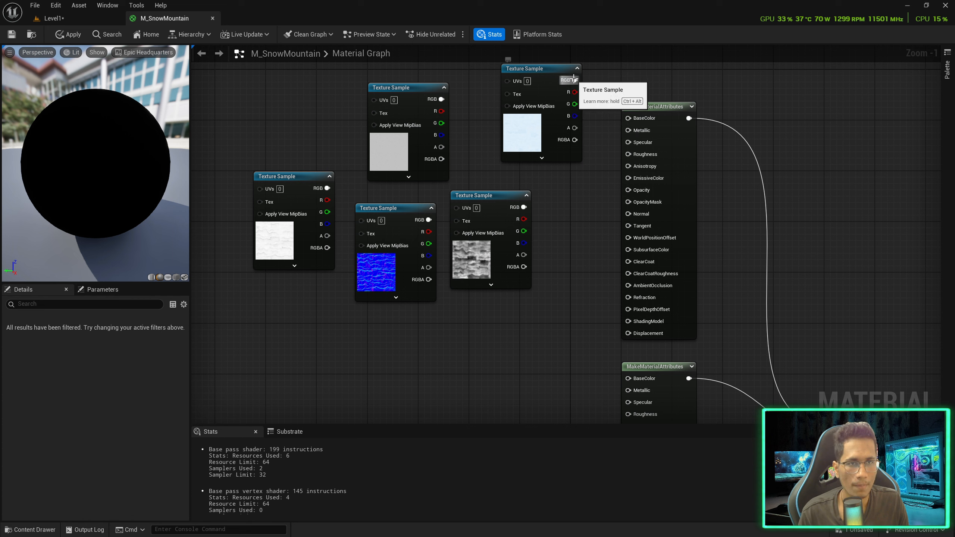
left_click_drag(575, 80, 627, 118)
left_click(412, 98)
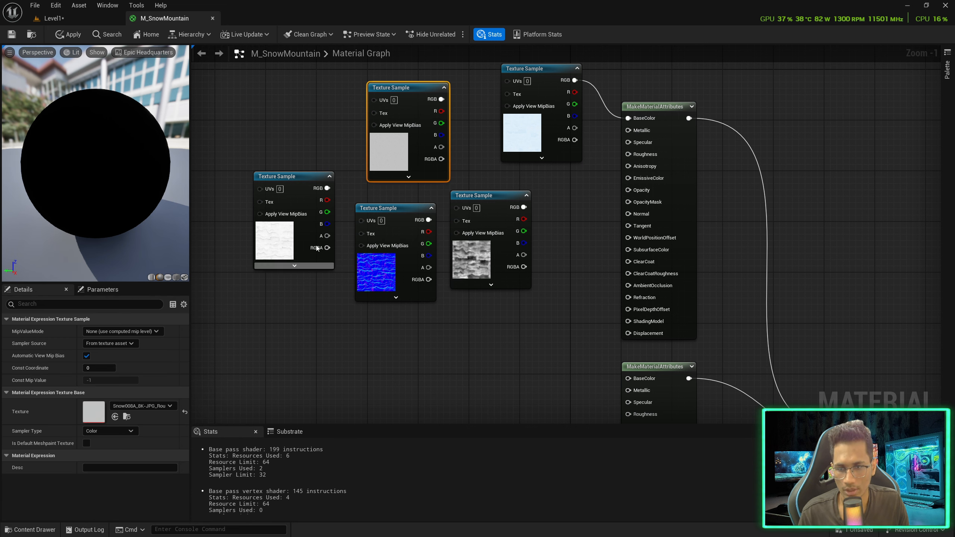
left_click(317, 175)
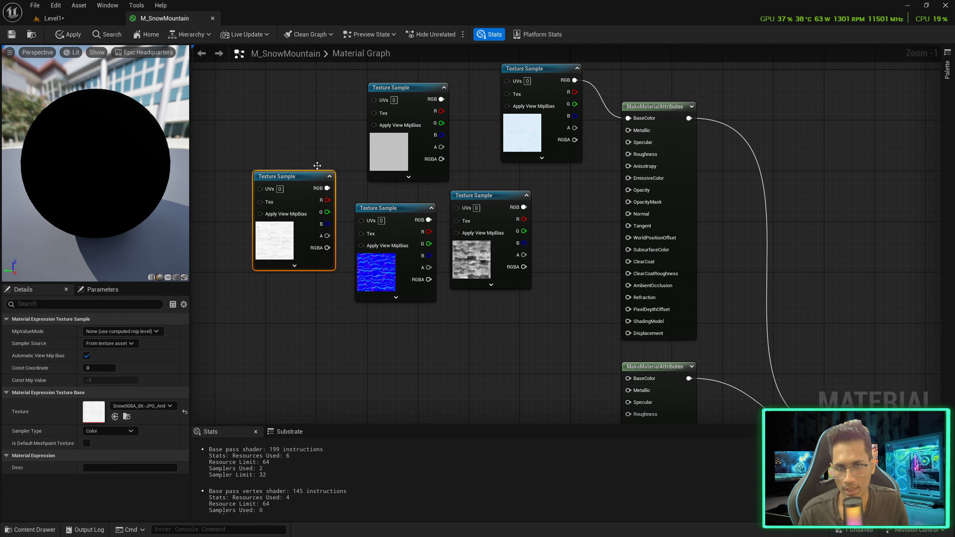
left_click(426, 87)
left_click_drag(442, 98, 633, 154)
Connect the displacement, blue normal and white occlusion textures to Displacement, Normal and AmbientOcclusion
left_click(524, 207)
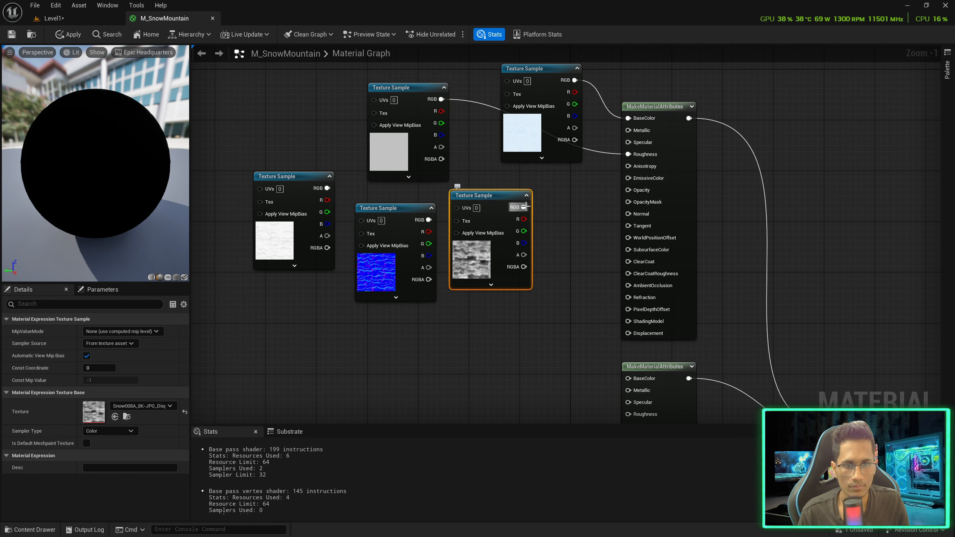
left_click_drag(524, 207, 627, 332)
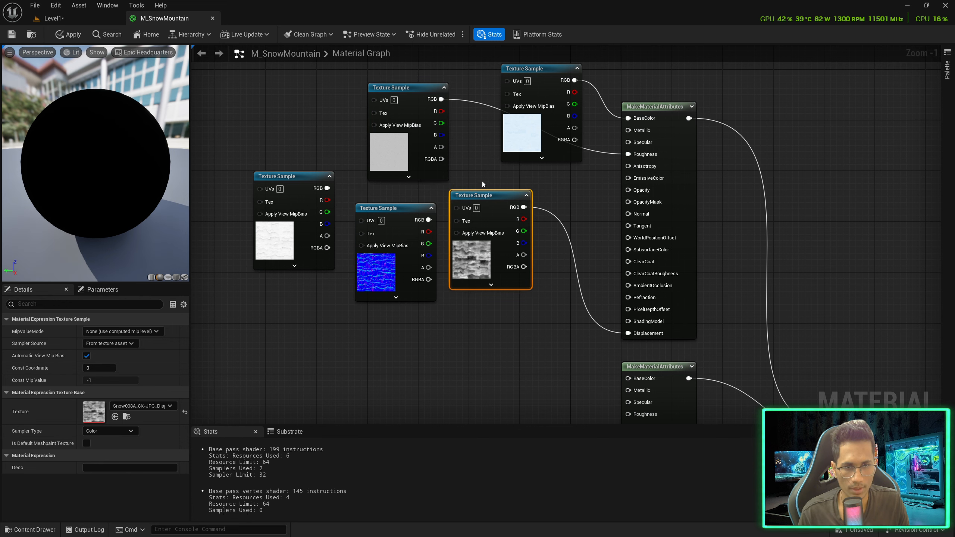
left_click_drag(561, 188, 639, 217)
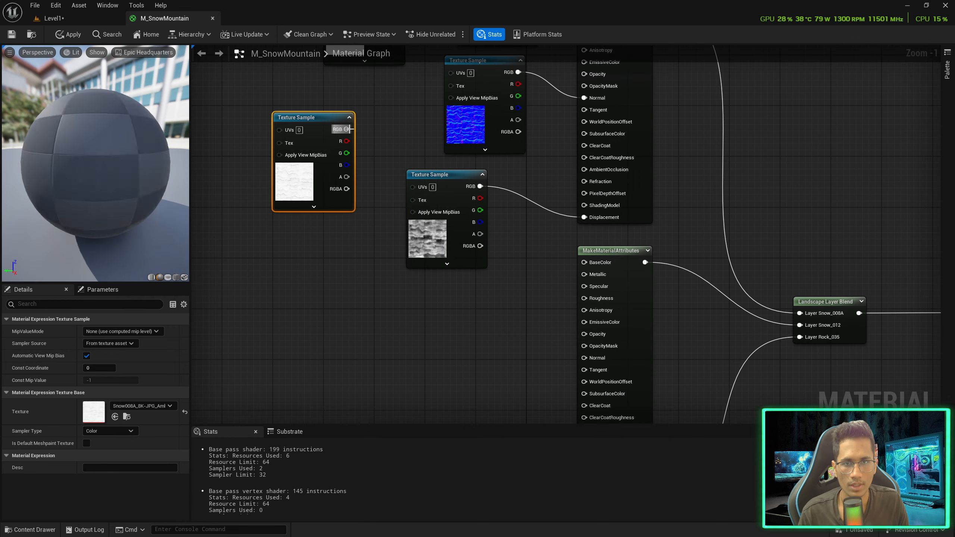
left_click_drag(348, 129, 584, 169)
scroll(507, 276, "down", 3)
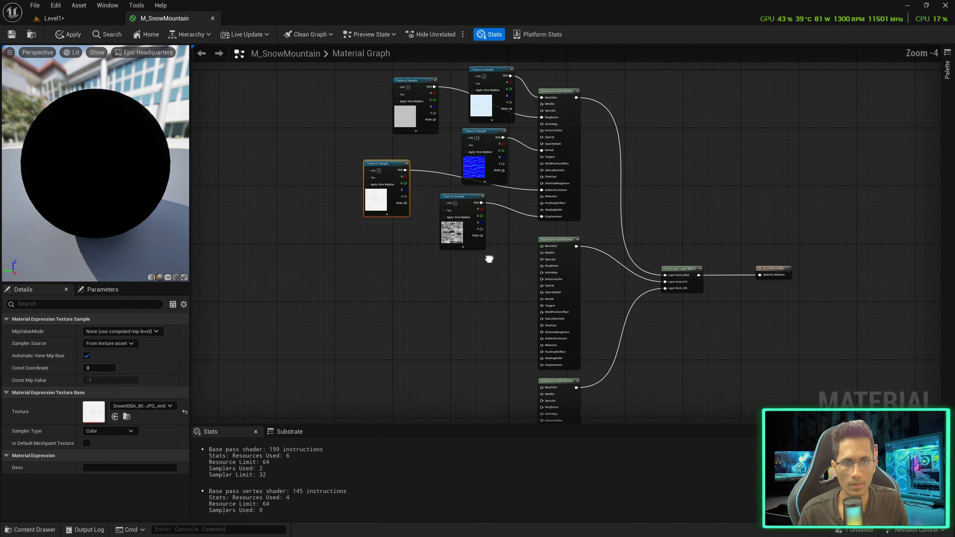
Open the Snow_012 texture folder and drag its five textures into the graph
key("ctrl+space")
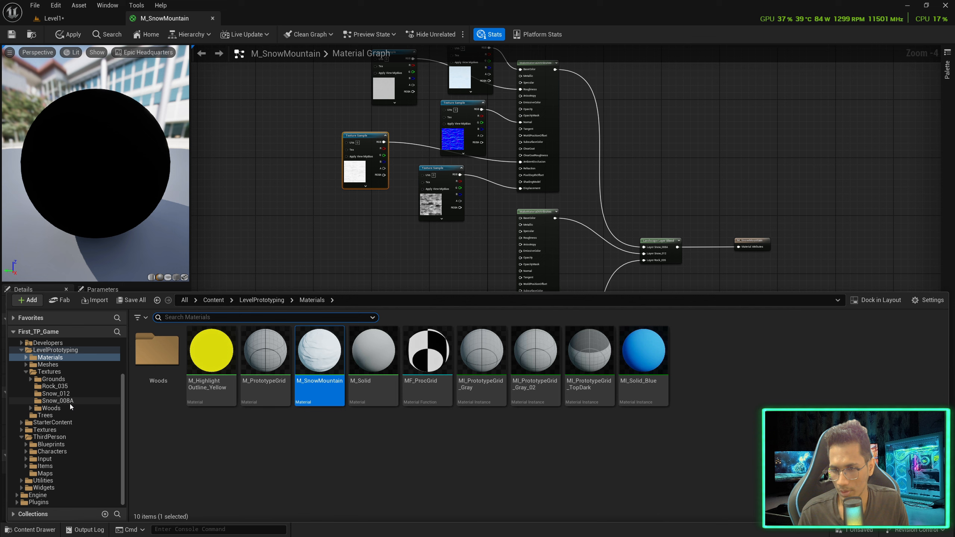
left_click(60, 394)
left_click(373, 379, "shift")
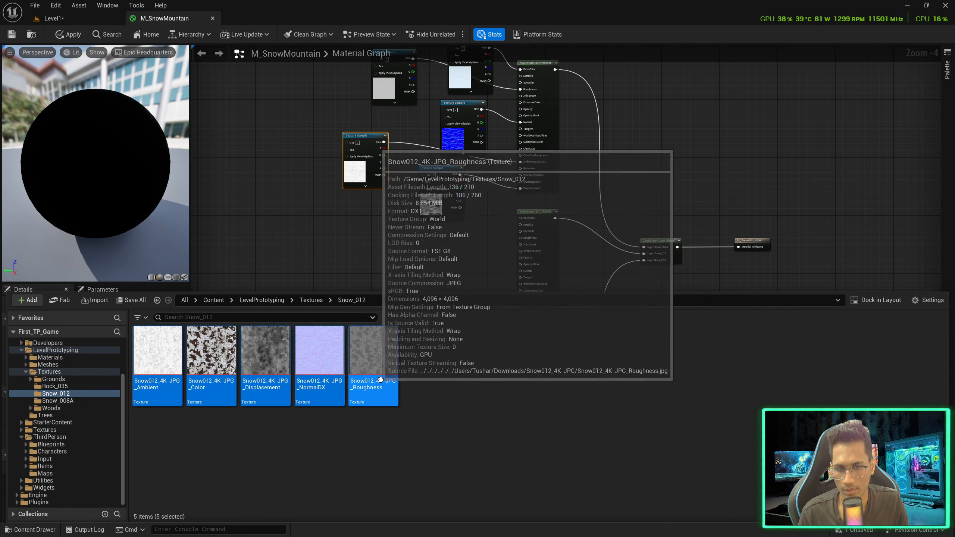
left_click_drag(386, 390, 322, 236)
Delete the two spare MakeMaterialAttributes nodes
left_click(444, 253)
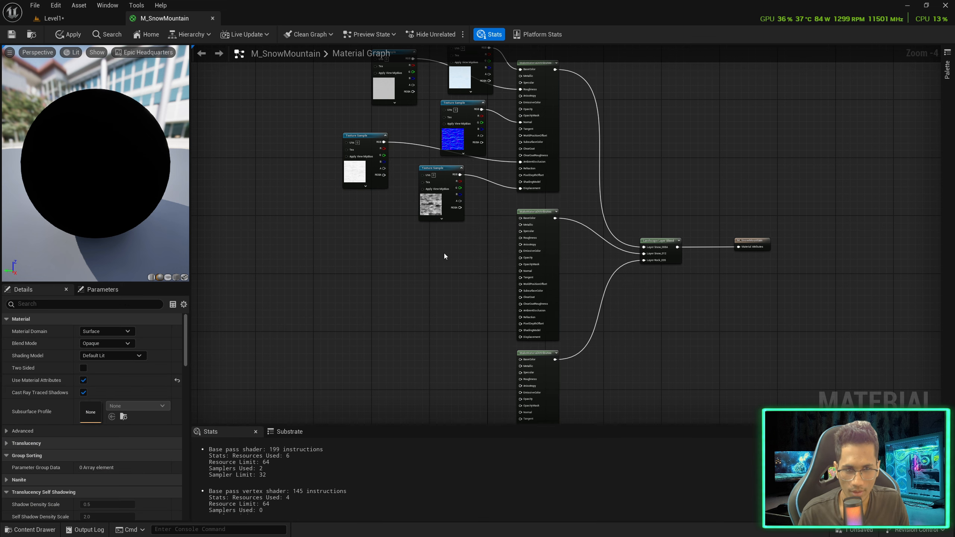
left_click_drag(468, 278, 572, 381)
key("Delete")
Copy the six snow material nodes and paste two copies below the original set
right_click_drag(555, 221, 559, 321)
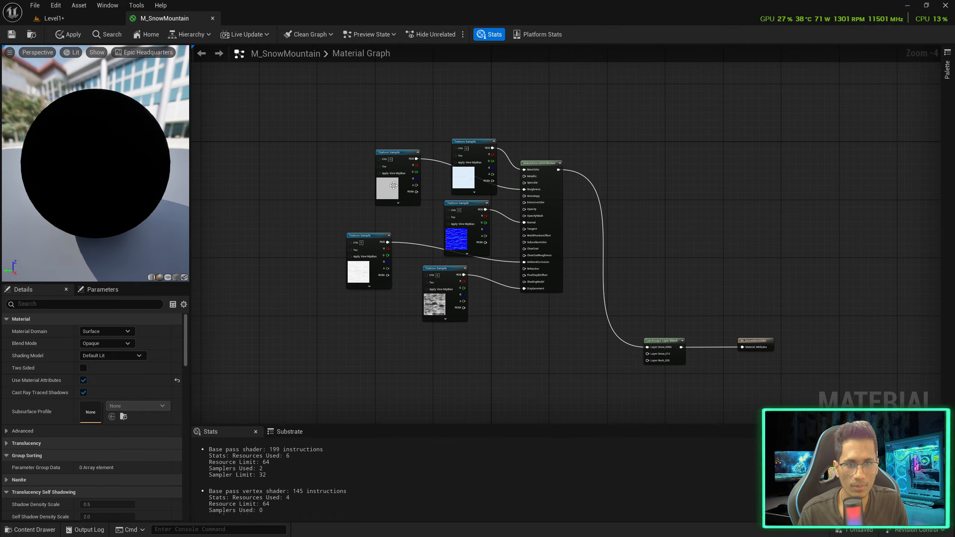
left_click_drag(326, 134, 554, 343)
key("ctrl+c")
right_click_drag(554, 345, 479, 168)
key("ctrl+v")
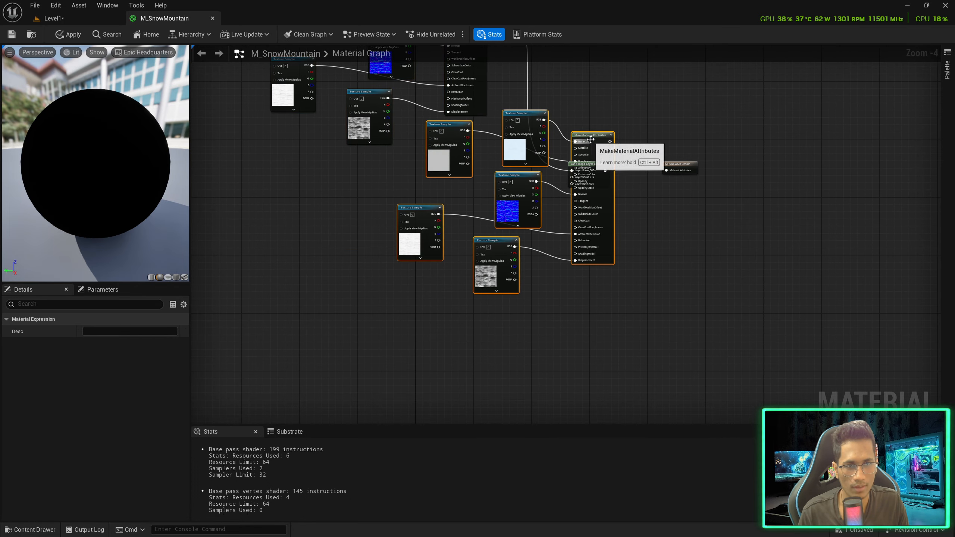
left_click_drag(588, 137, 466, 188)
right_click_drag(531, 256, 519, 173)
key("ctrl+v")
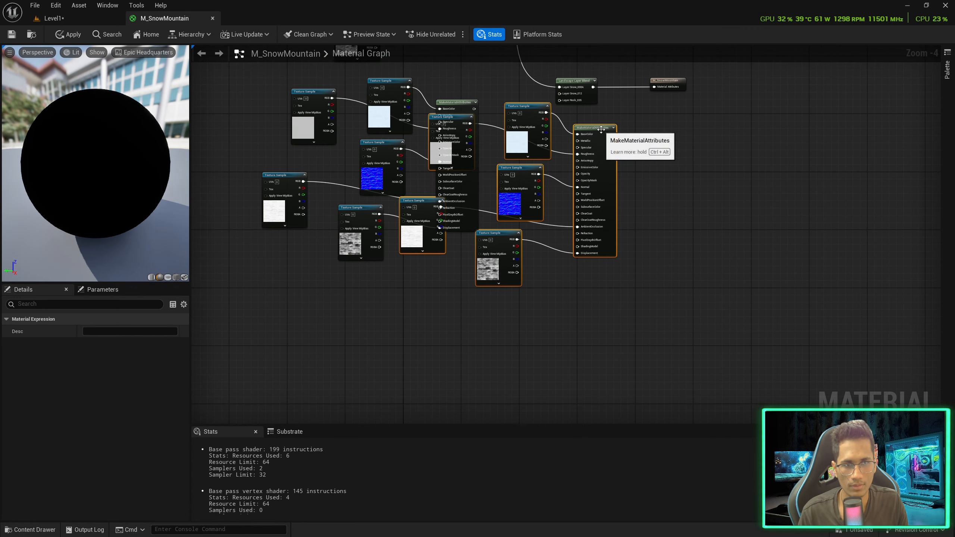
left_click_drag(602, 130, 467, 300)
left_click(517, 191)
right_click_drag(519, 188, 496, 240)
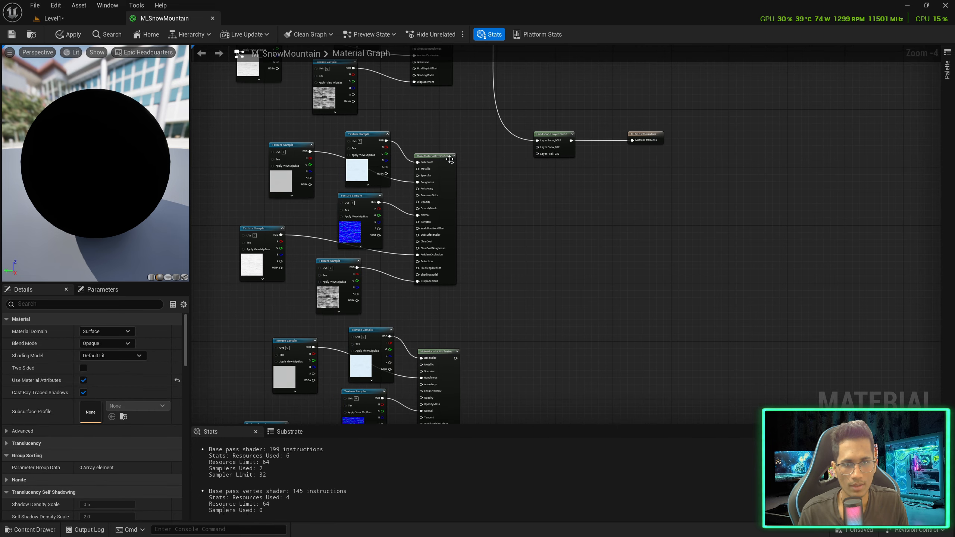
Connect the upper copy to Layer Snow_012 and the lower copy to Layer Rock_035
left_click_drag(451, 162, 537, 147)
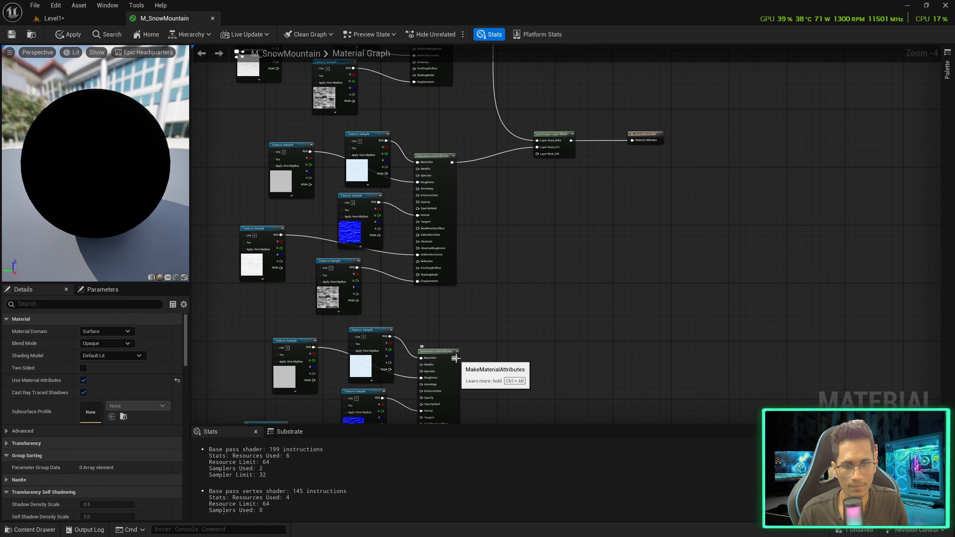
left_click_drag(456, 357, 537, 154)
scroll(529, 152, "up", 4)
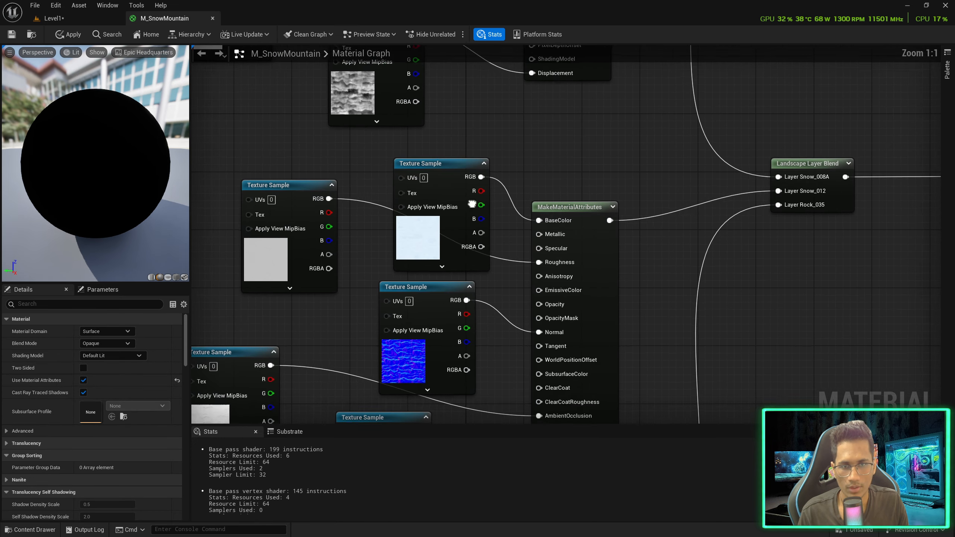
Assign the Snow012_4K-JPG_Color and Snow012 roughness textures to the Snow_012 copy's color and roughness nodes
left_click(472, 204)
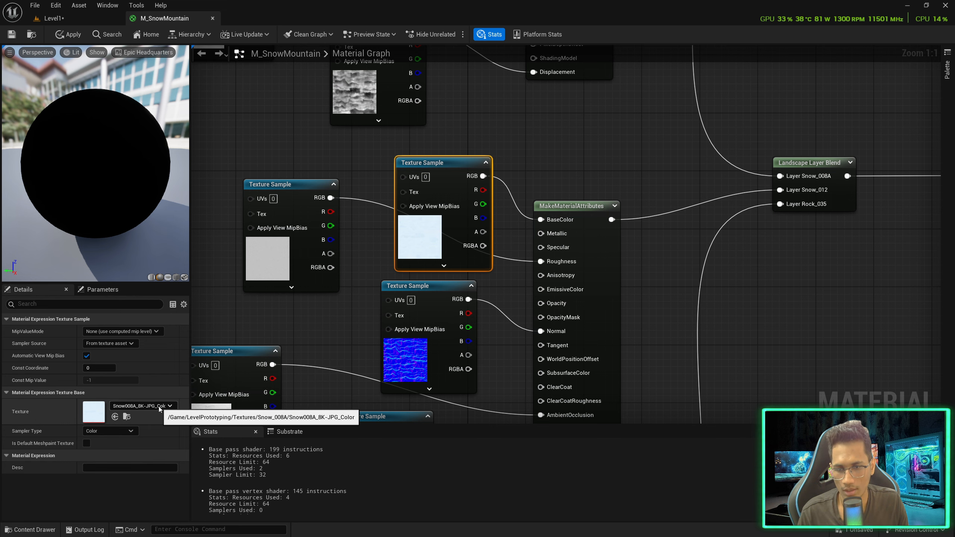
key("ctrl+space")
left_click(311, 301)
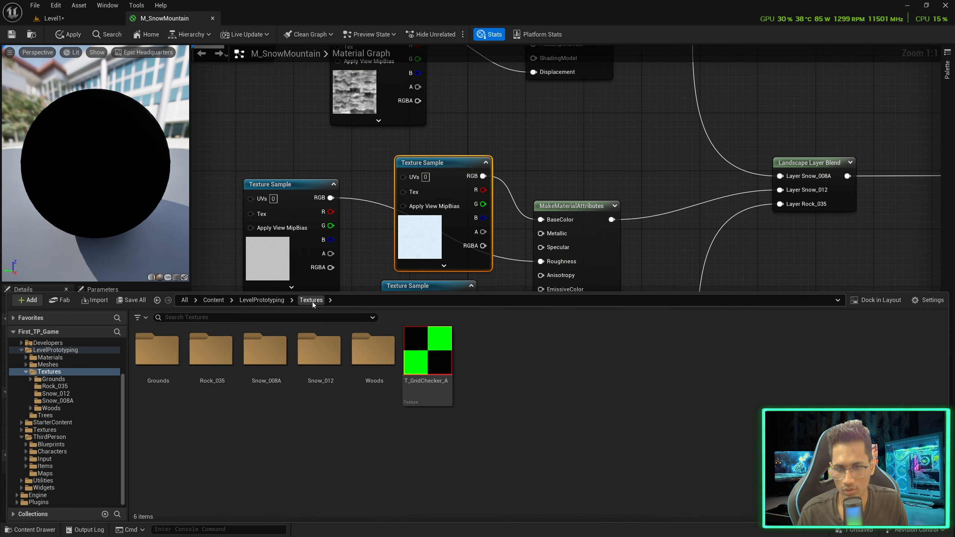
double_click(315, 359)
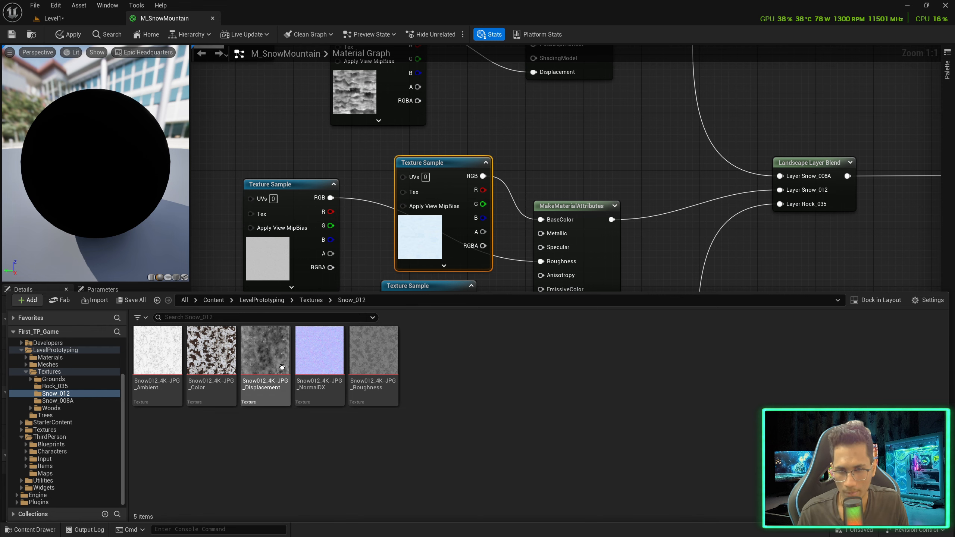
left_click(217, 373)
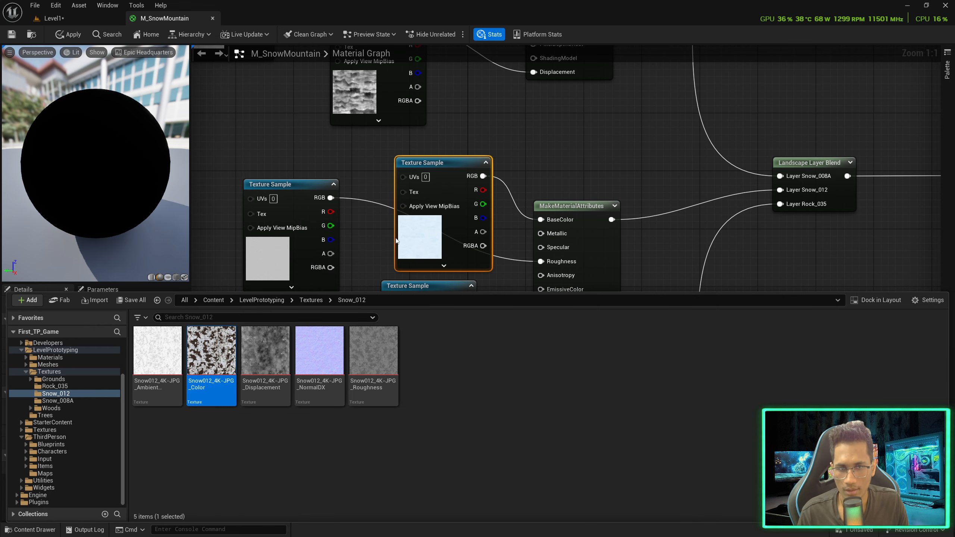
left_click(115, 417)
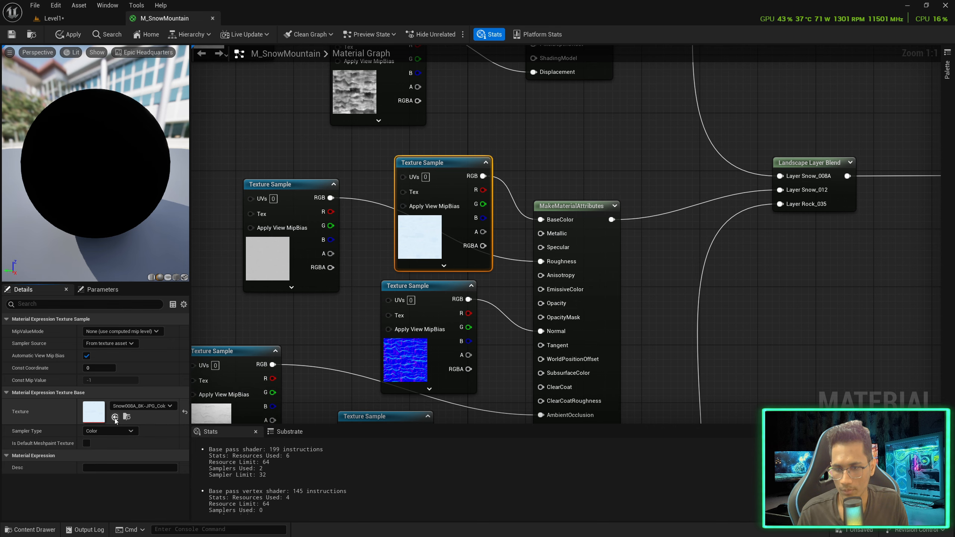
right_click_drag(384, 295, 384, 217)
left_click(286, 151)
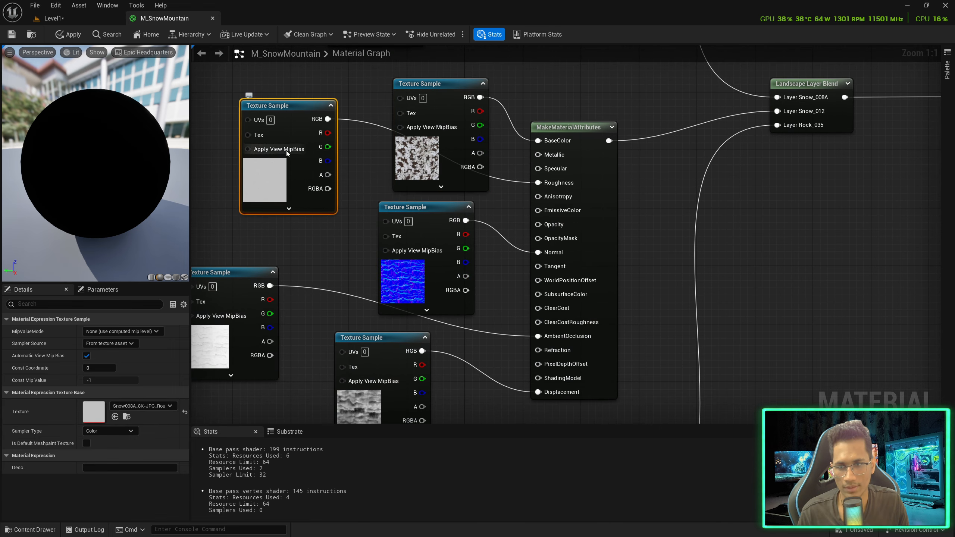
key("ctrl+space")
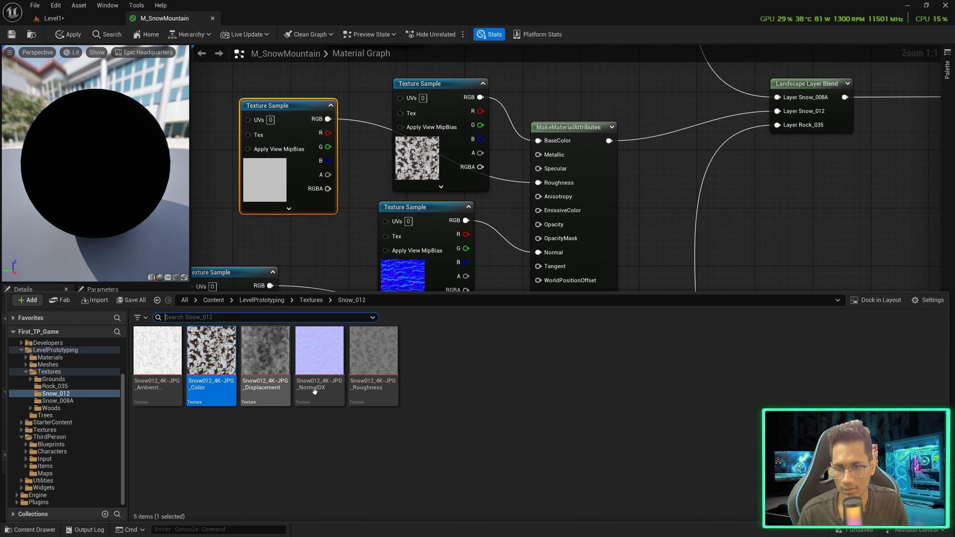
left_click(359, 387)
key("ctrl+space")
left_click(115, 416)
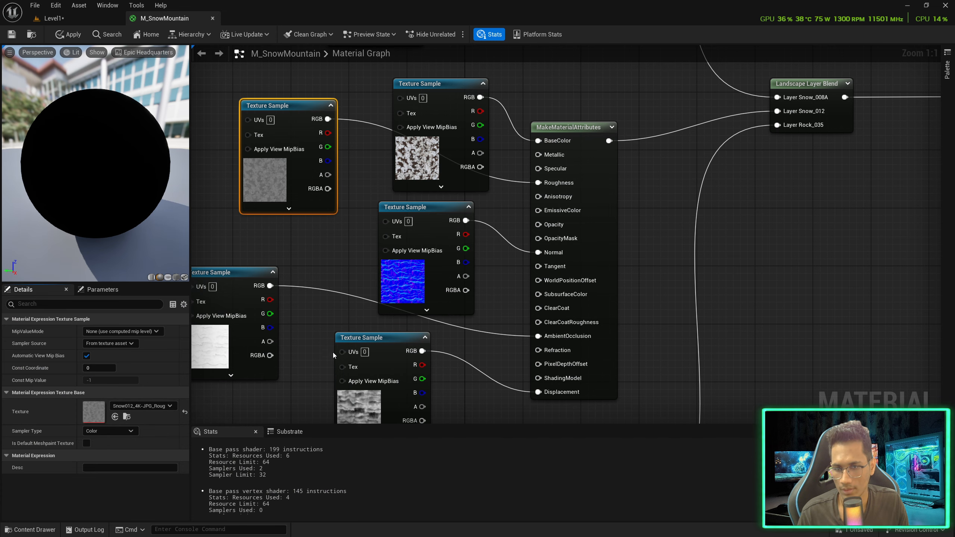
Assign the Snow012 ambient occlusion and displacement textures to their nodes in the Snow_012 copy
right_click_drag(333, 343, 394, 243)
left_click(281, 177)
key("ctrl+space")
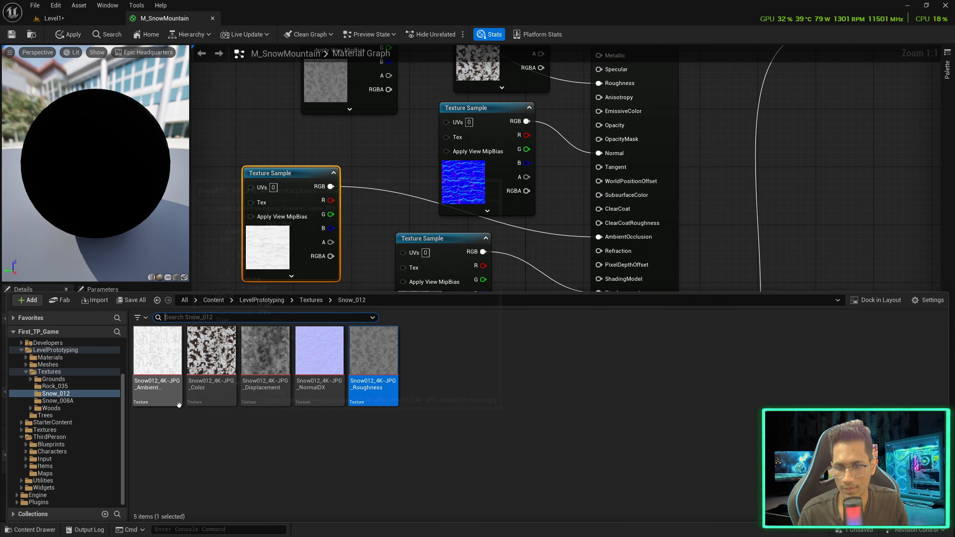
left_click(164, 404)
key("ctrl+space")
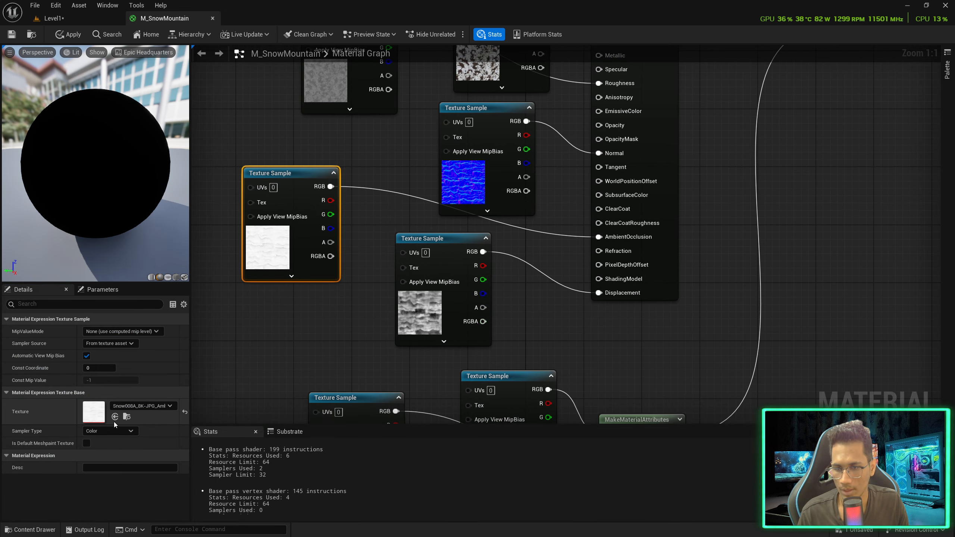
right_click_drag(333, 364, 316, 277)
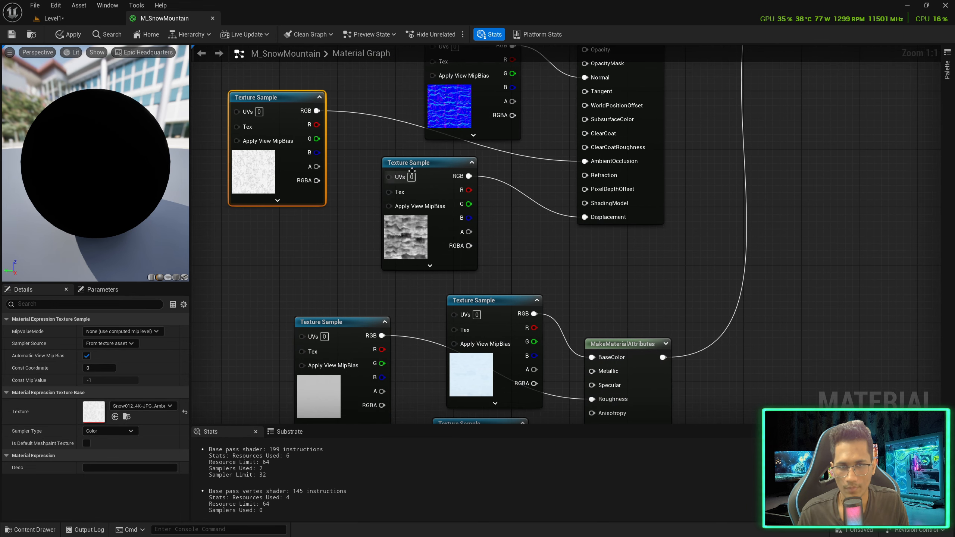
left_click(419, 184)
key("ctrl+space")
left_click(260, 389)
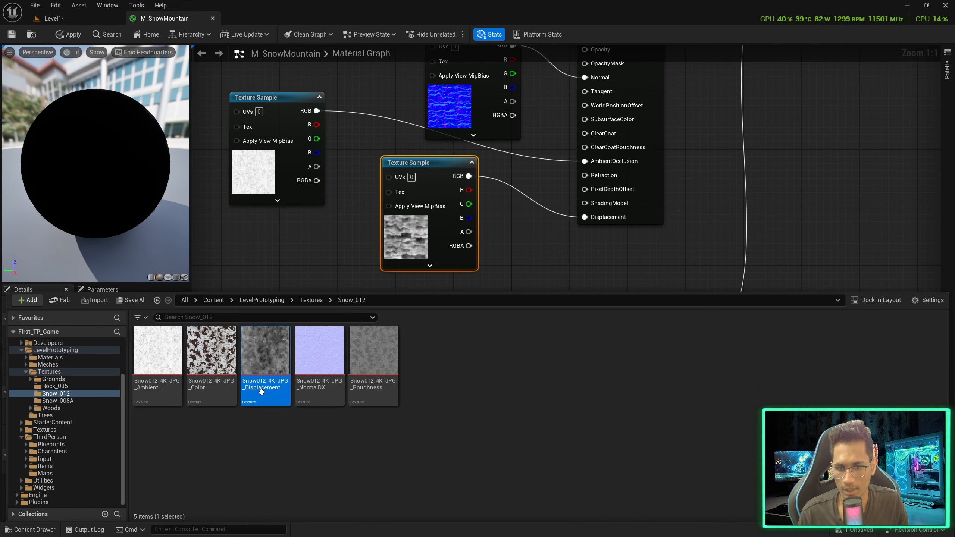
key("ctrl+space")
left_click(115, 417)
Assign the Snow012 normal map to the Snow_012 copy's normal-map node
right_click_drag(520, 251, 515, 380)
left_click(481, 177)
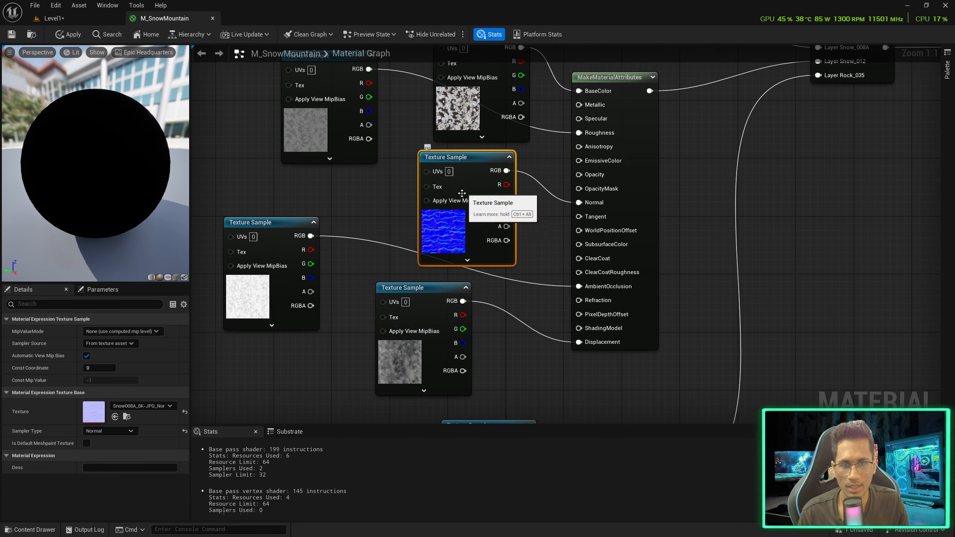
key("ctrl+space")
left_click(319, 359)
key("ctrl+space")
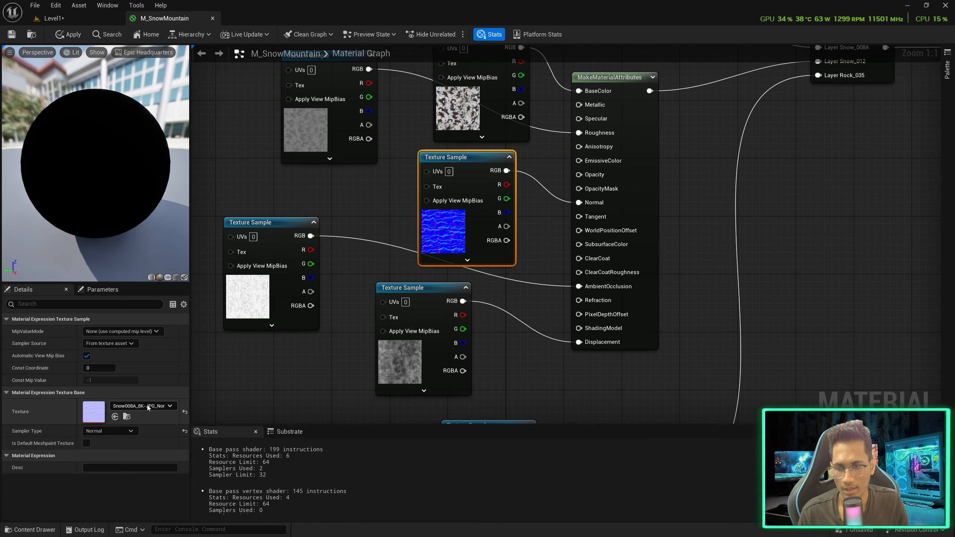
left_click(115, 416)
scroll(436, 233, "down", 2)
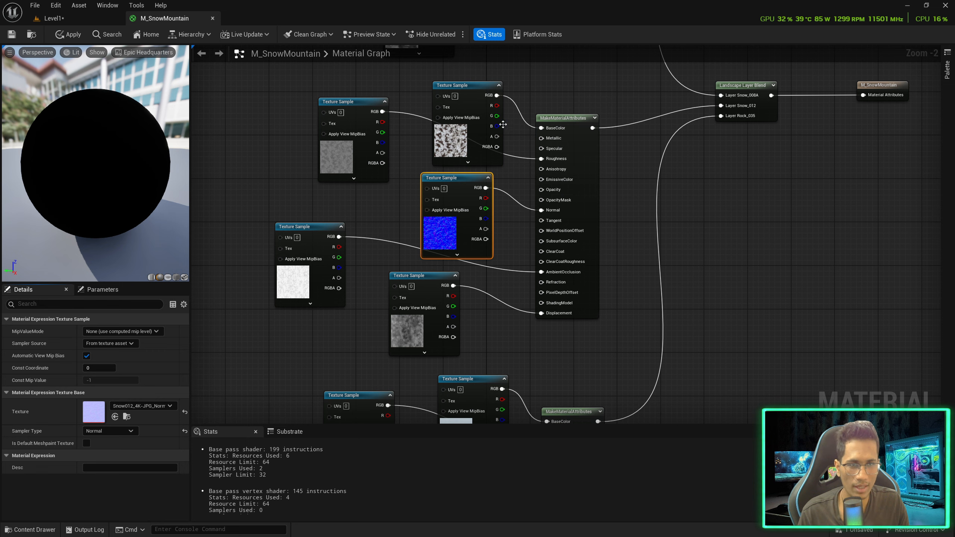
right_click_drag(616, 285, 607, 11)
scroll(531, 175, "up", 1)
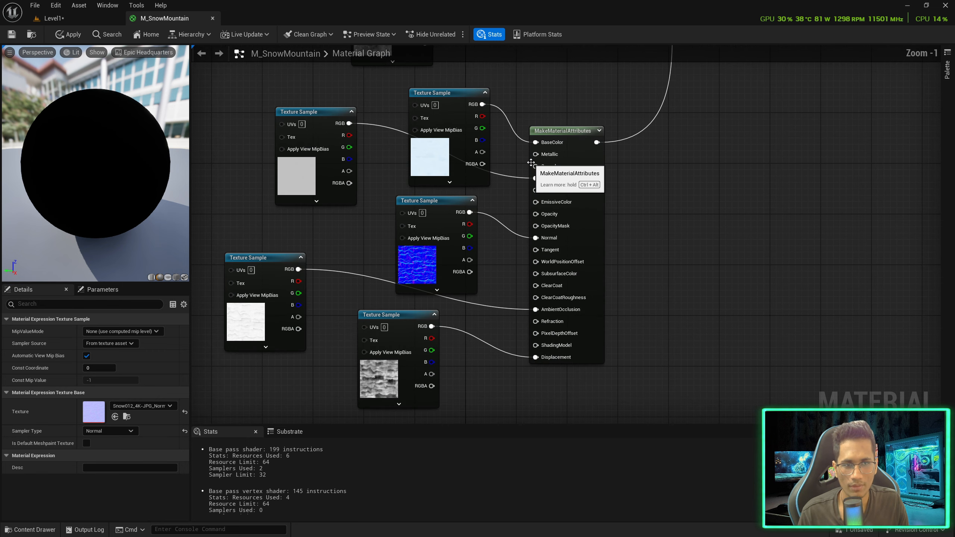
key("ctrl+space")
Assign the Rock035 colour and roughness textures to the Rock_035 set's color and roughness nodes
left_click(311, 300)
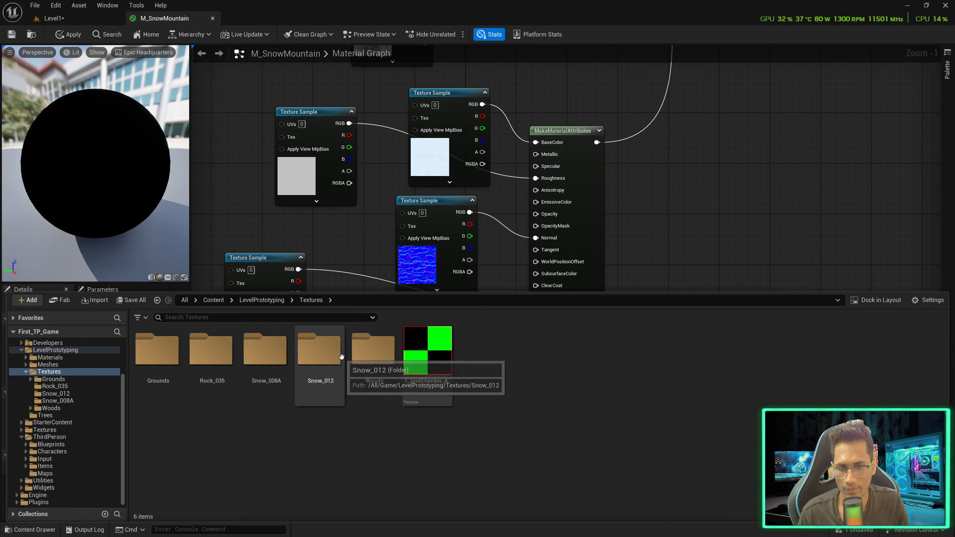
double_click(211, 352)
left_click(226, 367)
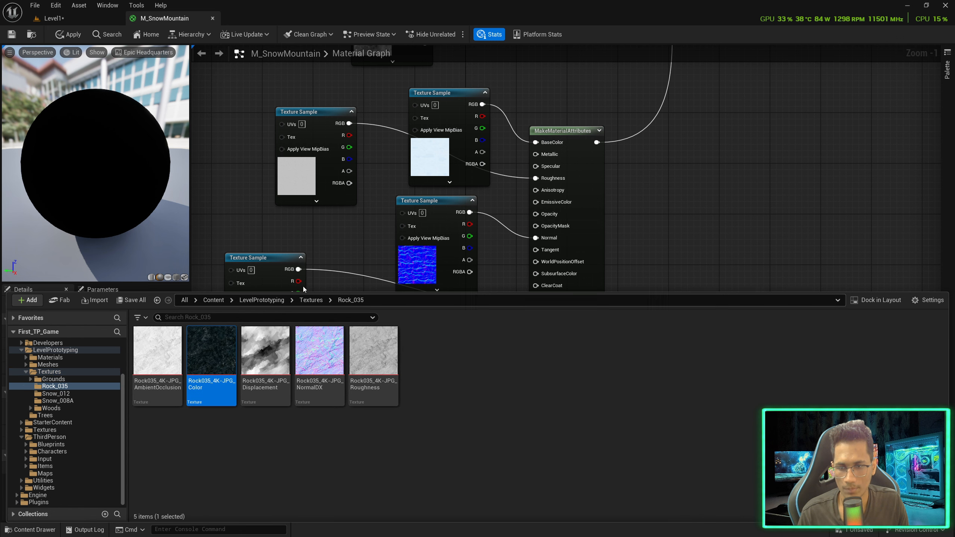
key("ctrl+space")
left_click(458, 92)
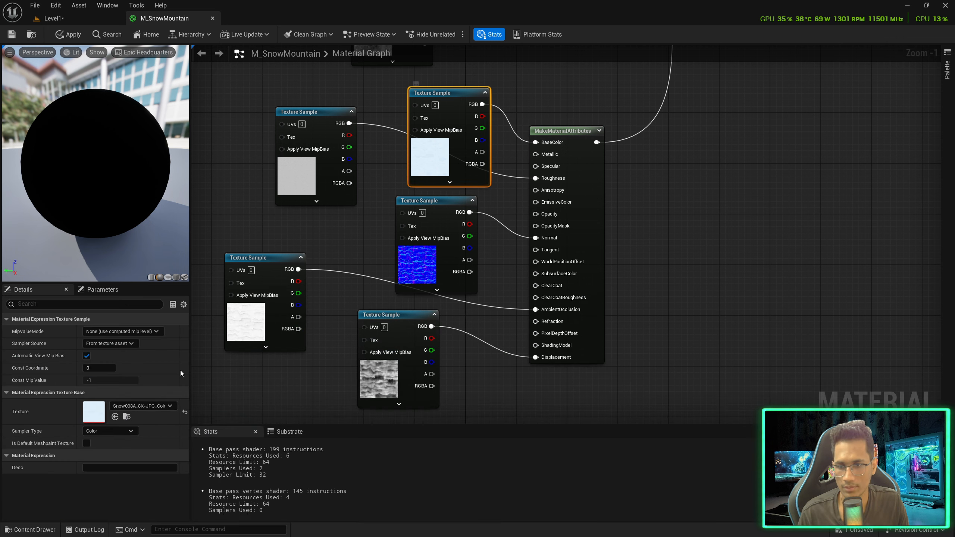
left_click(114, 417)
left_click(334, 143)
key("ctrl+space")
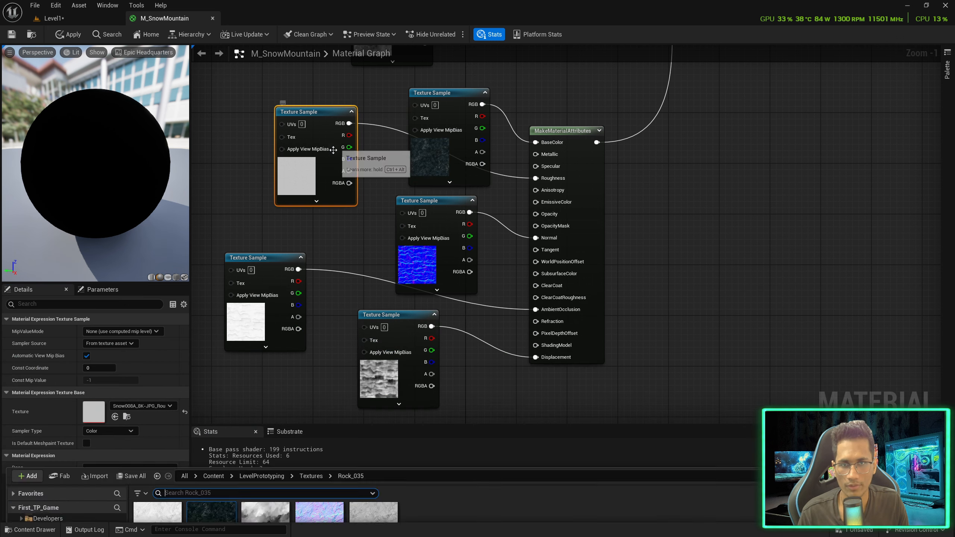
left_click(357, 377)
key("ctrl+space")
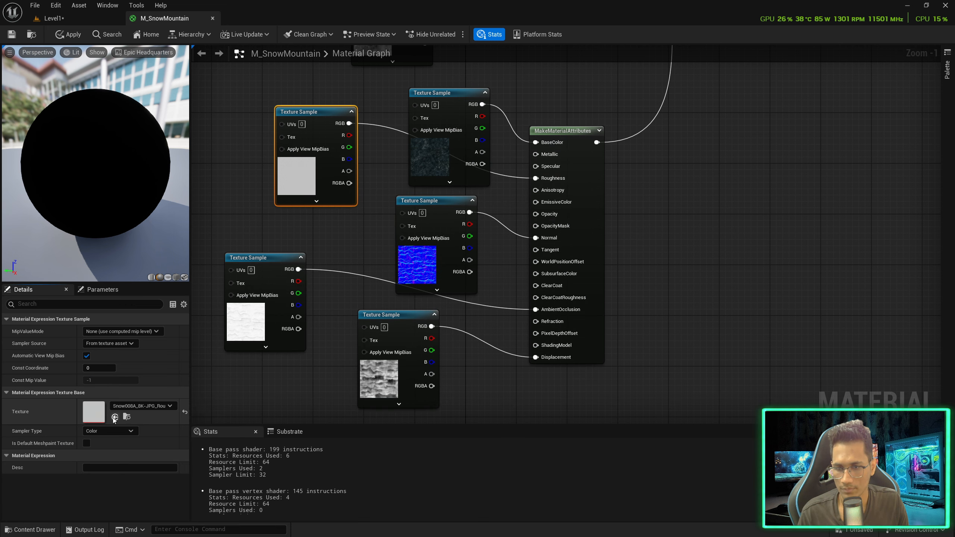
left_click(114, 416)
Assign the Rock035 AmbientOcclusion and NormalDX textures to the occlusion and normal-map nodes
left_click(275, 260)
key("ctrl+space")
left_click(157, 361)
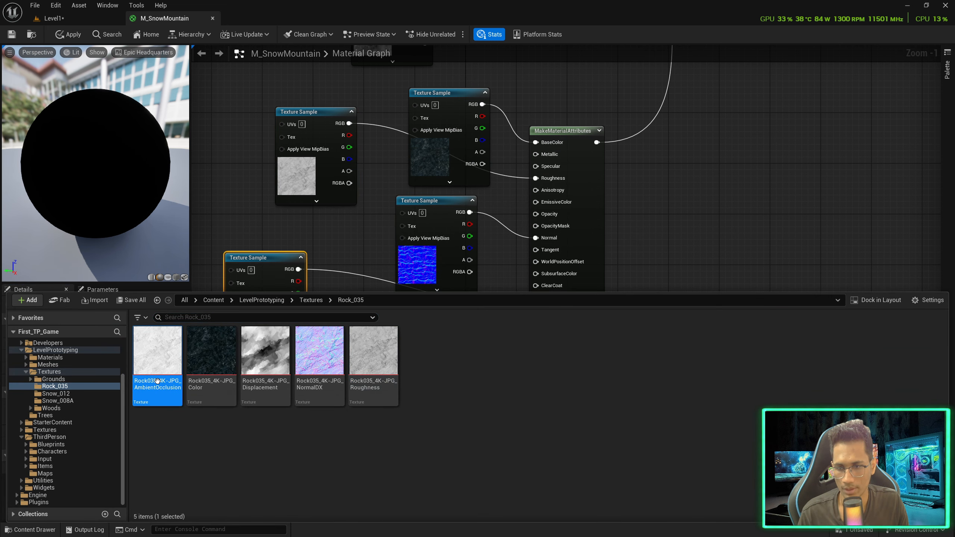
key("ctrl+space")
left_click(114, 416)
left_click(432, 209)
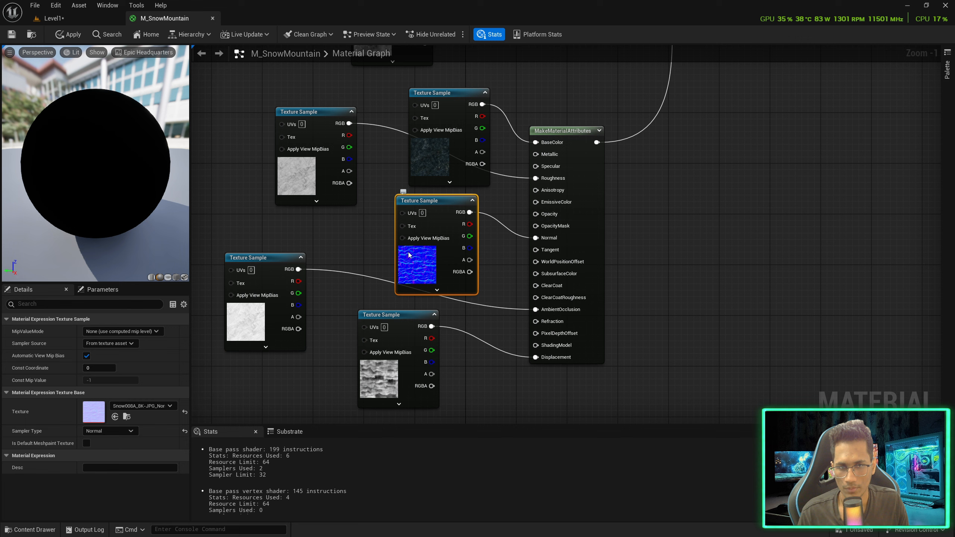
key("ctrl+space")
left_click(317, 369)
key("ctrl+space")
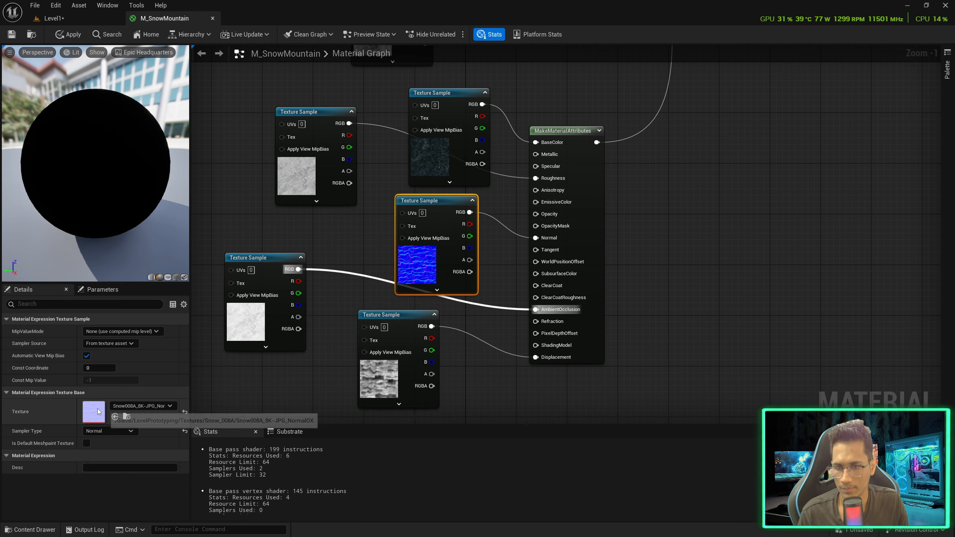
left_click(115, 416)
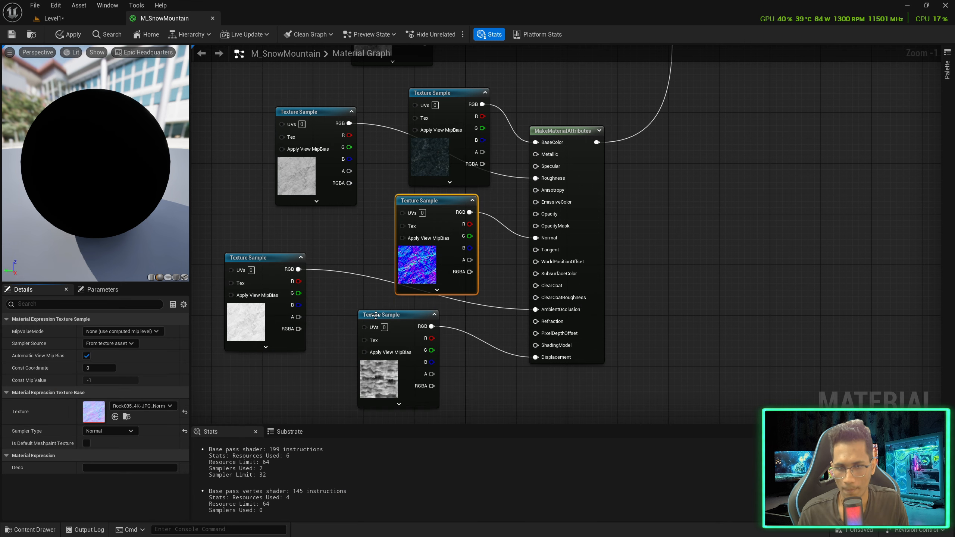
Assign the Rock035 Displacement texture to the displacement node and view the whole layered graph
left_click(370, 342)
key("ctrl+space")
left_click(243, 372)
key("ctrl+space")
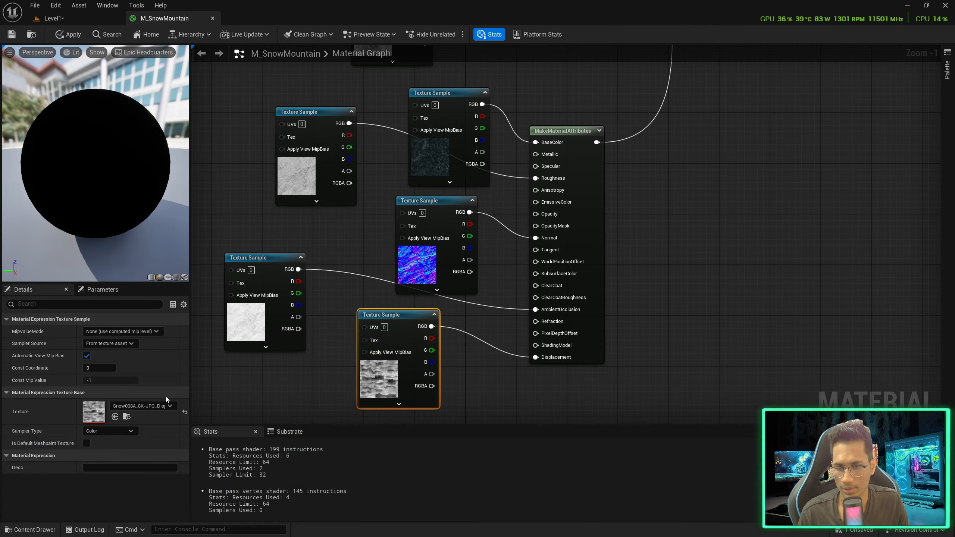
left_click(115, 417)
scroll(689, 149, "down", 3)
right_click_drag(689, 148, 582, 293)
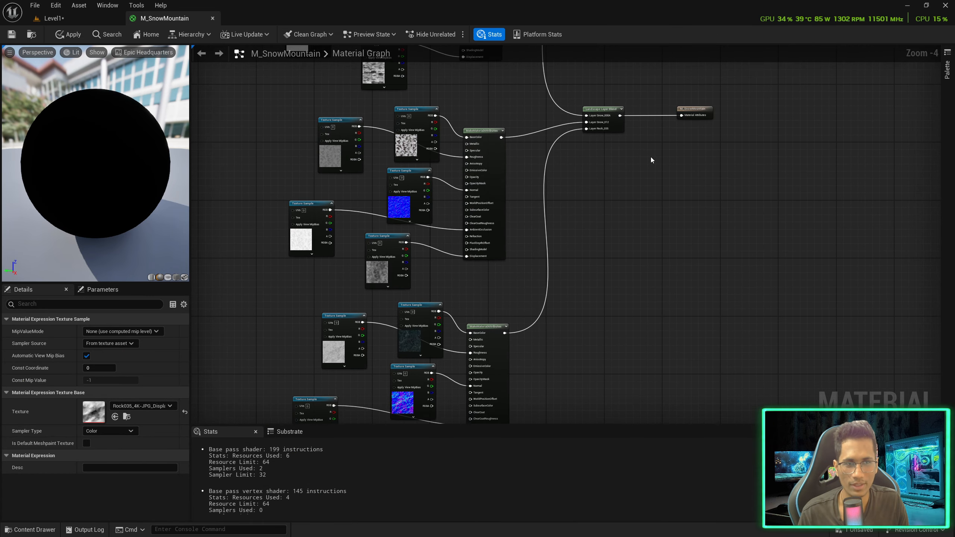
right_click_drag(653, 161, 655, 324)
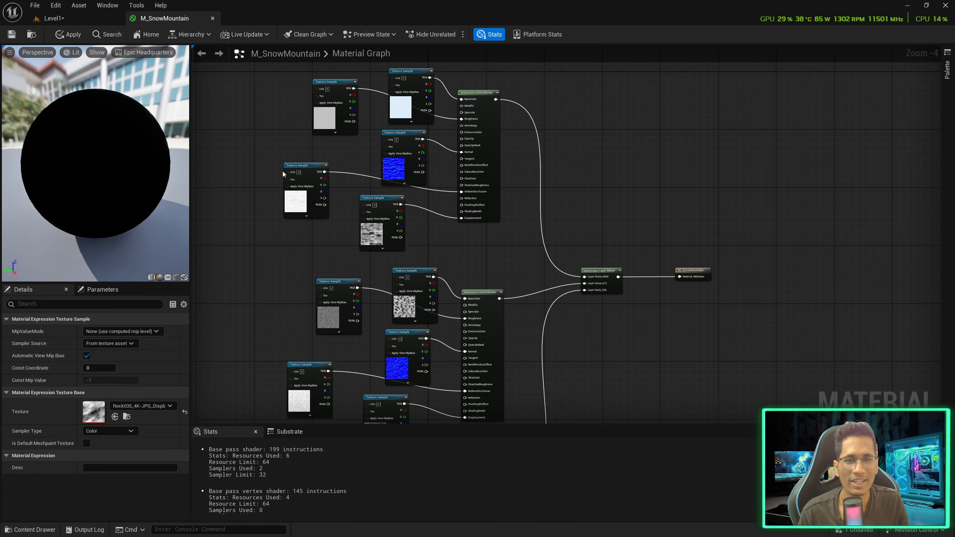
Apply the material changes and return to the level view of the mountain peaks
left_click(17, 38)
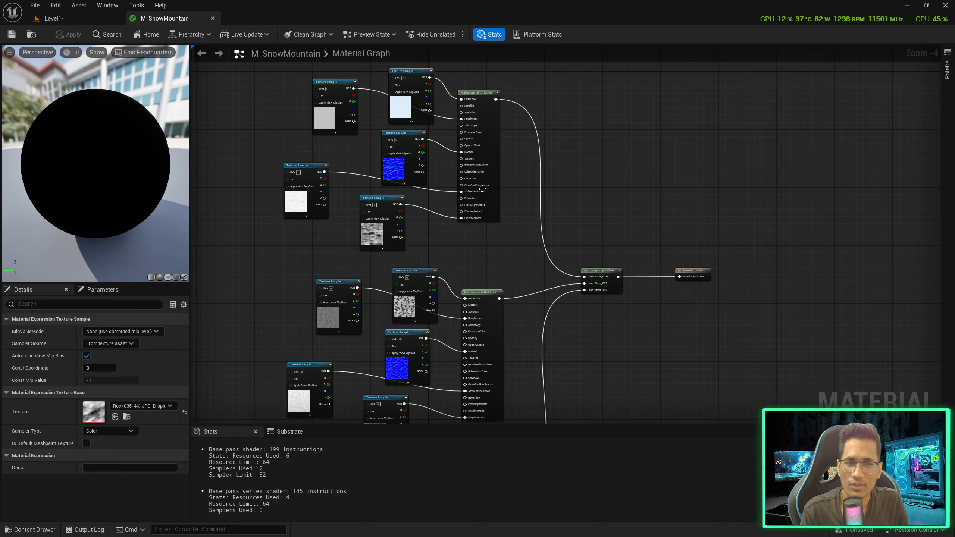
left_click(88, 18)
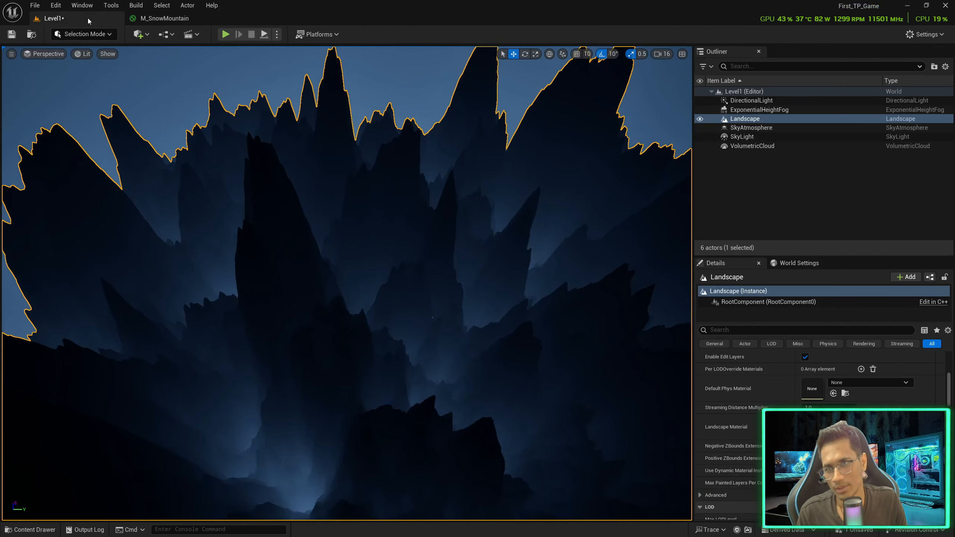
right_click_drag(351, 215, 296, 175)
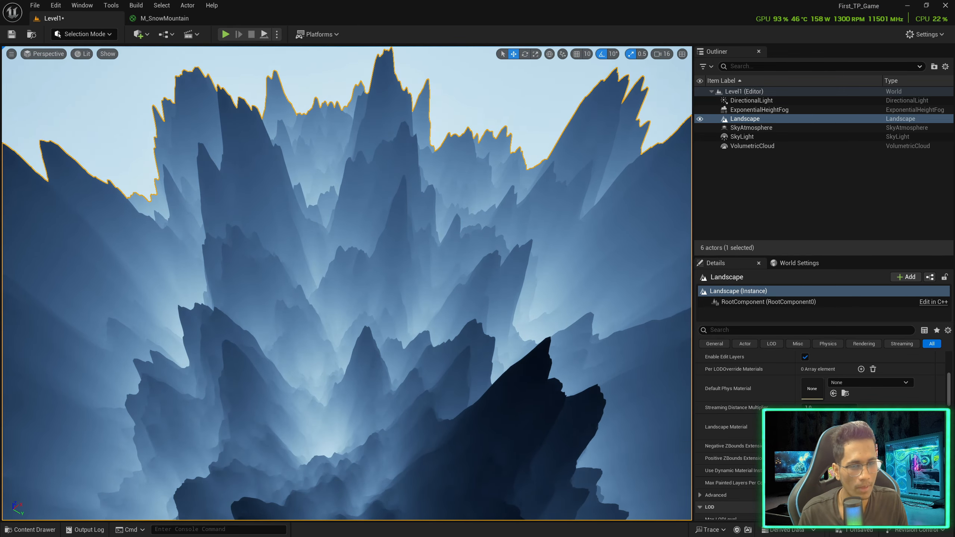
Switch to Landscape mode and move the landscape panel into the viewport
left_click(95, 38)
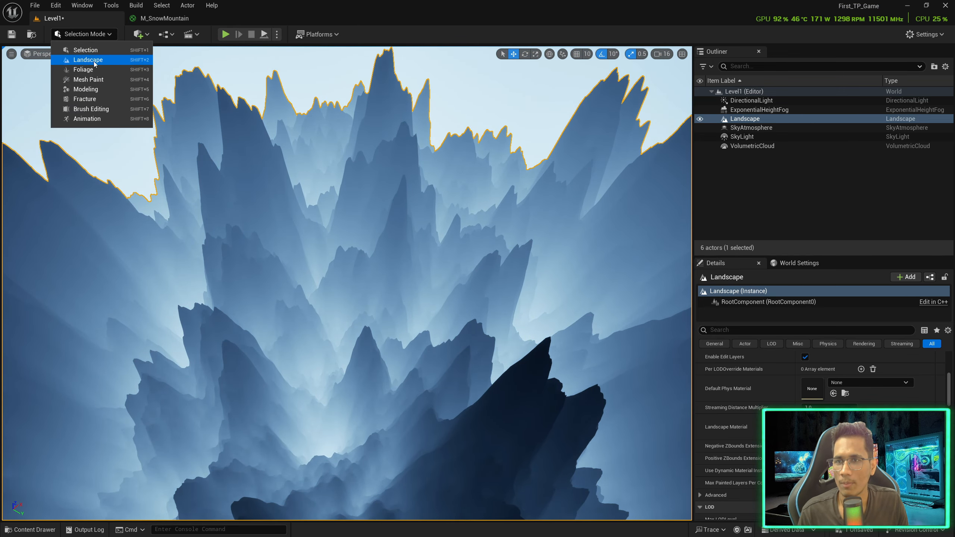
left_click(95, 62)
left_click_drag(840, 95, 524, 109)
In the Paint tools, create target layers from the assigned material
left_click(529, 107)
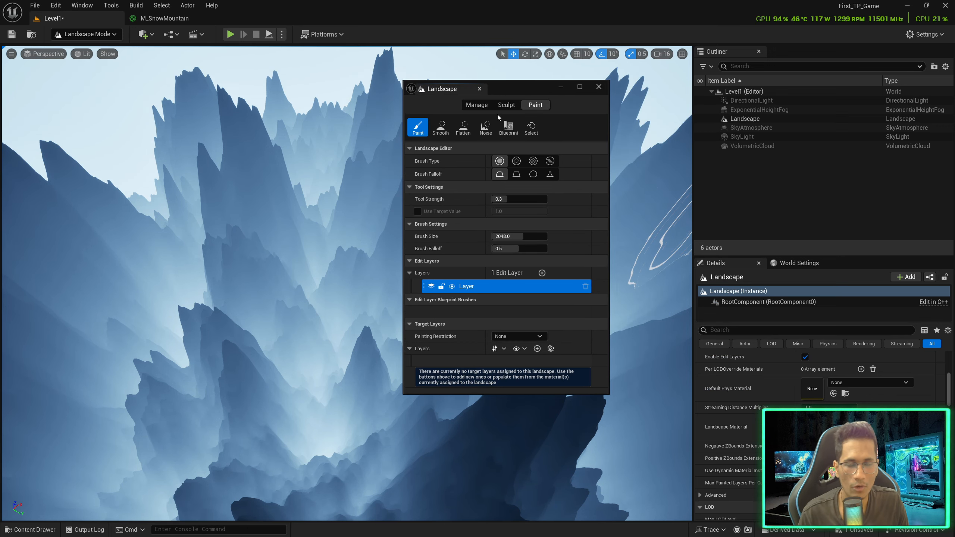
left_click(477, 104)
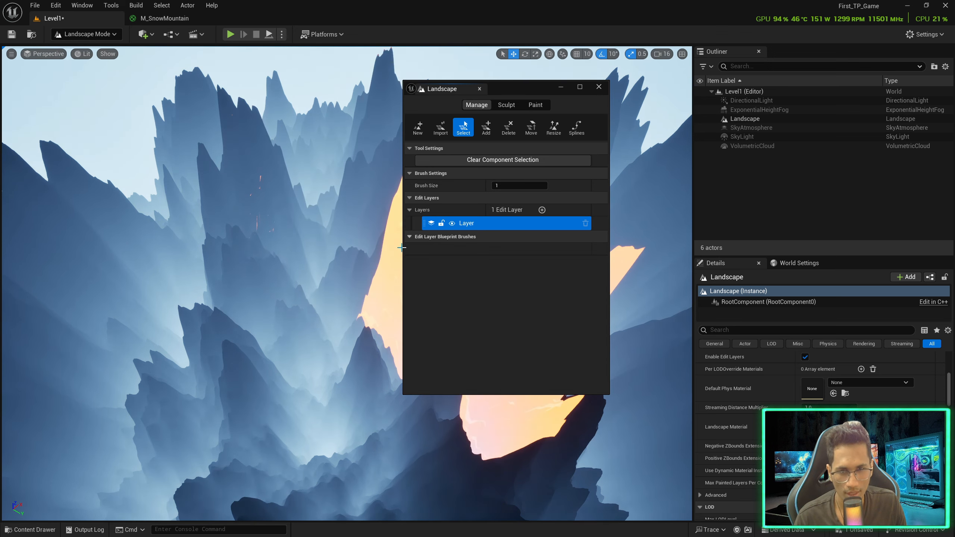
left_click(535, 103)
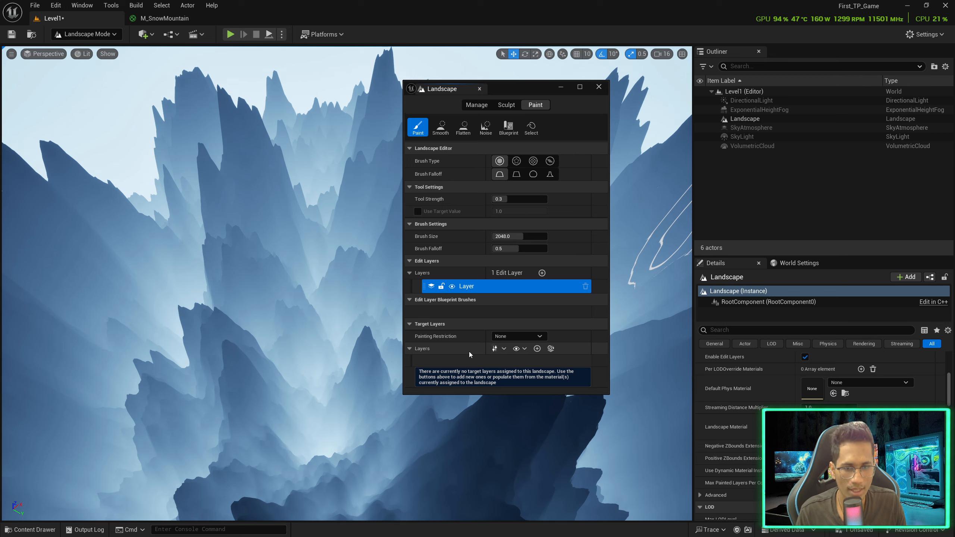
left_click(551, 349)
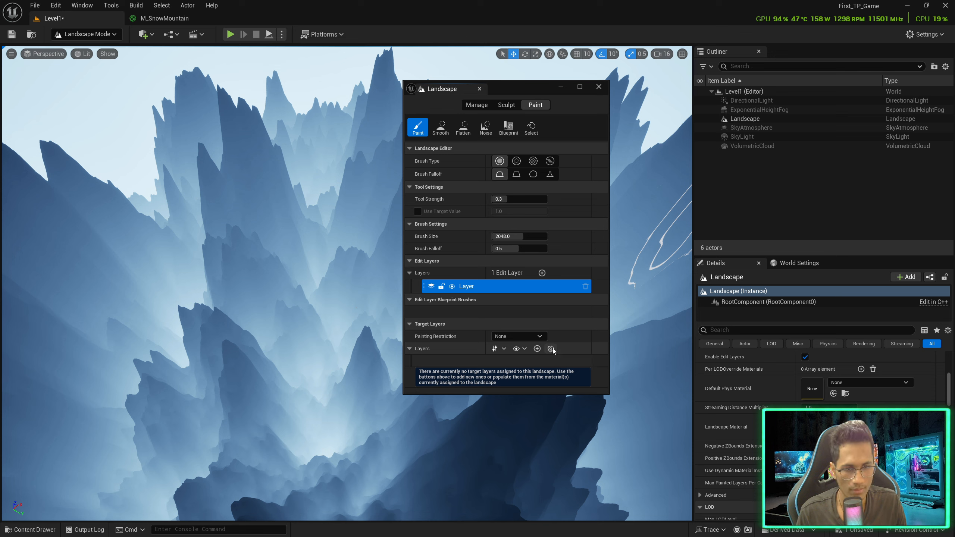
Create and save weight-blended layer info for Snow_008A, Snow_012 and Rock_035
scroll(540, 356, "down", 1)
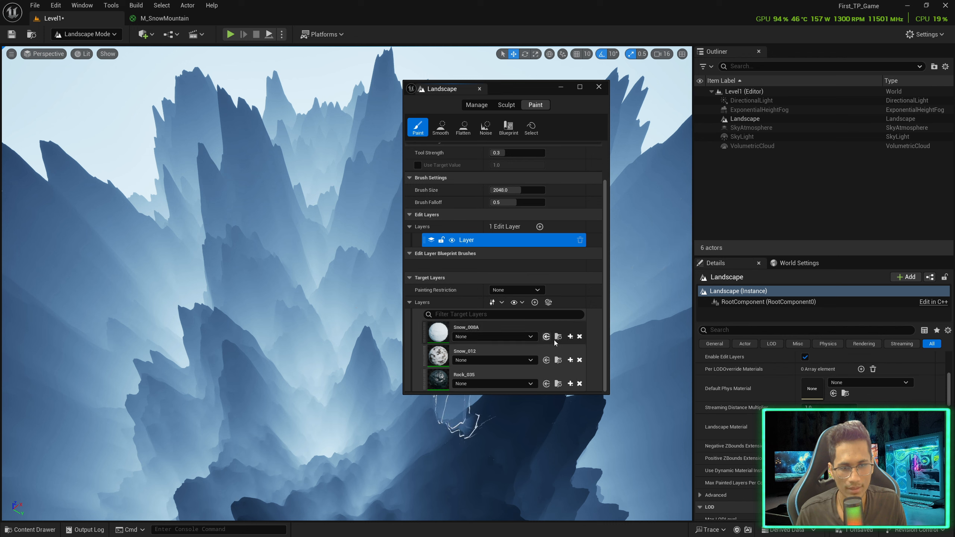
left_click(570, 337)
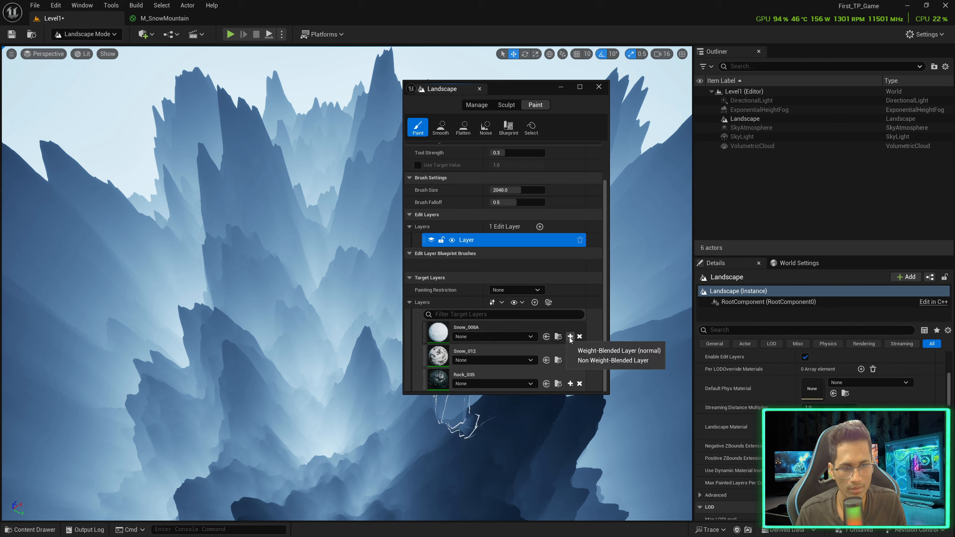
left_click(592, 351)
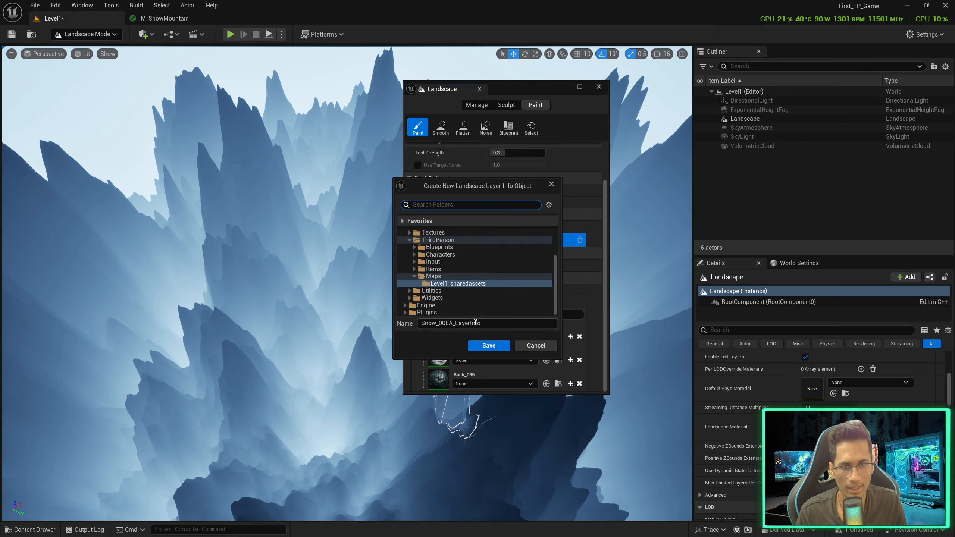
left_click(484, 349)
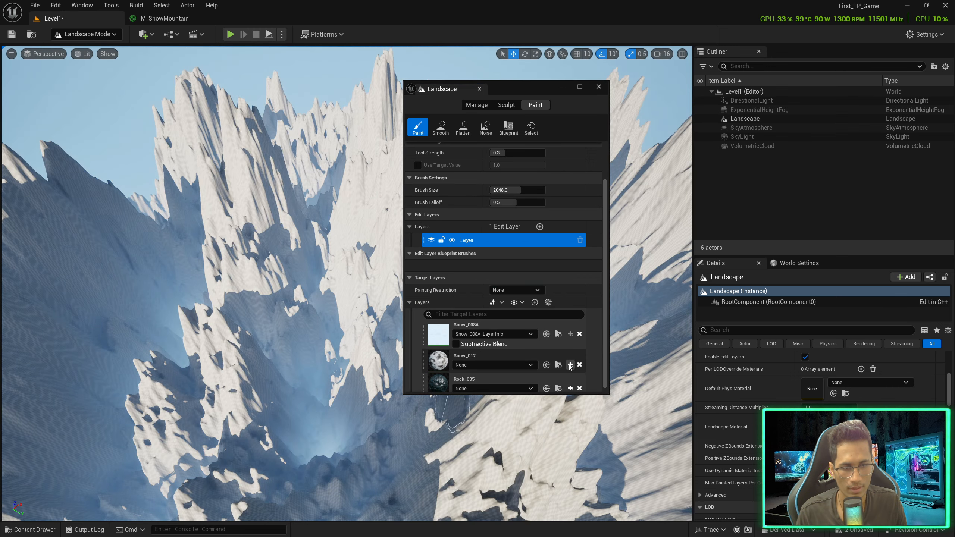
left_click(570, 364)
left_click(489, 347)
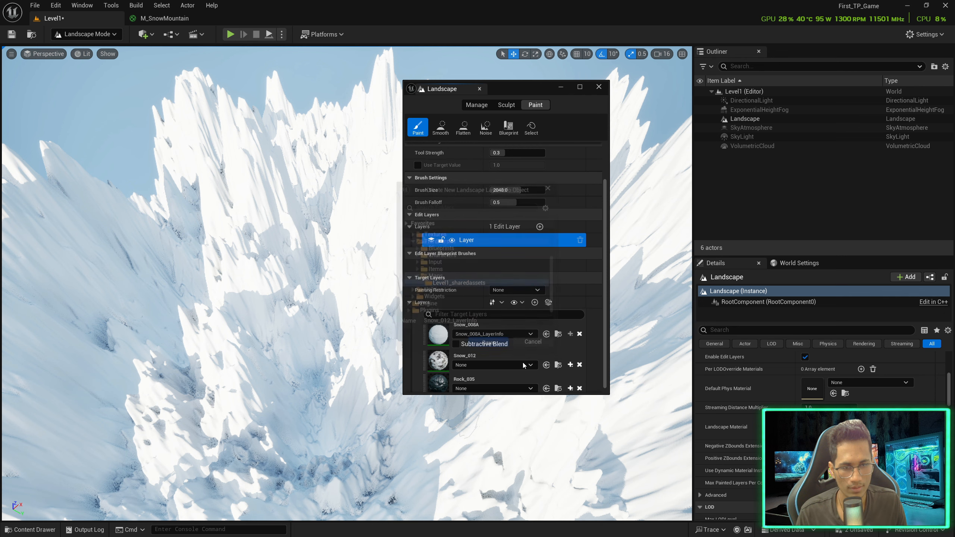
left_click(570, 384)
left_click(592, 397)
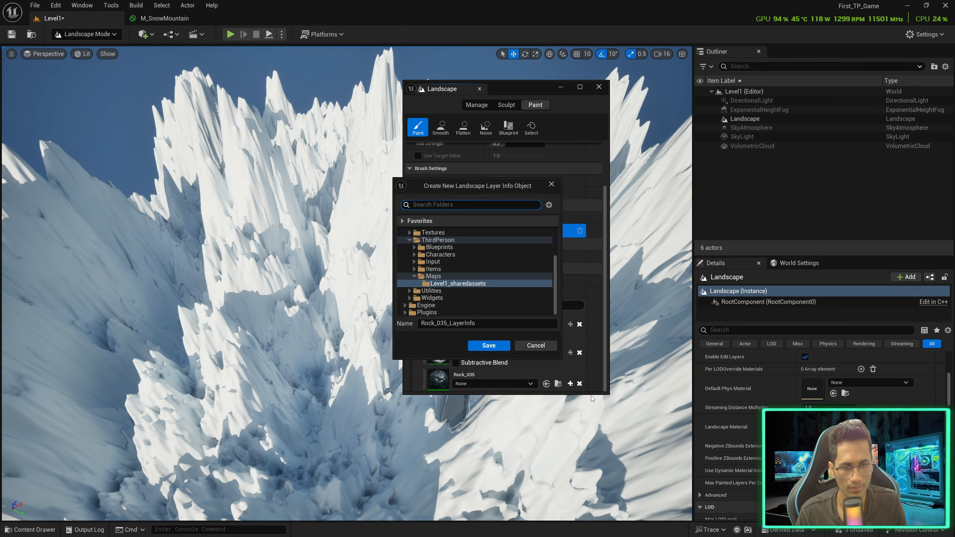
left_click(498, 349)
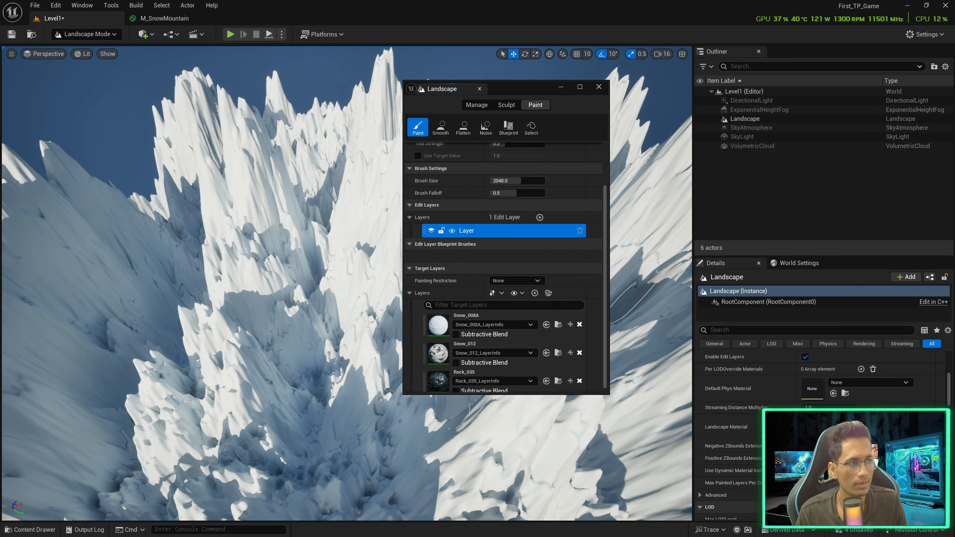
left_click_drag(954, 126, 415, 145)
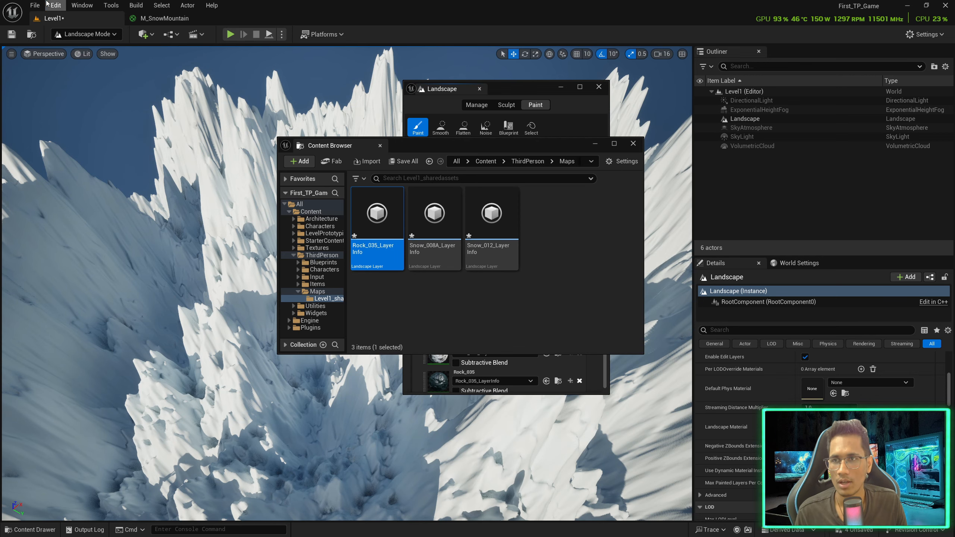
Save the level from the File menu
left_click(35, 4)
left_click(61, 136)
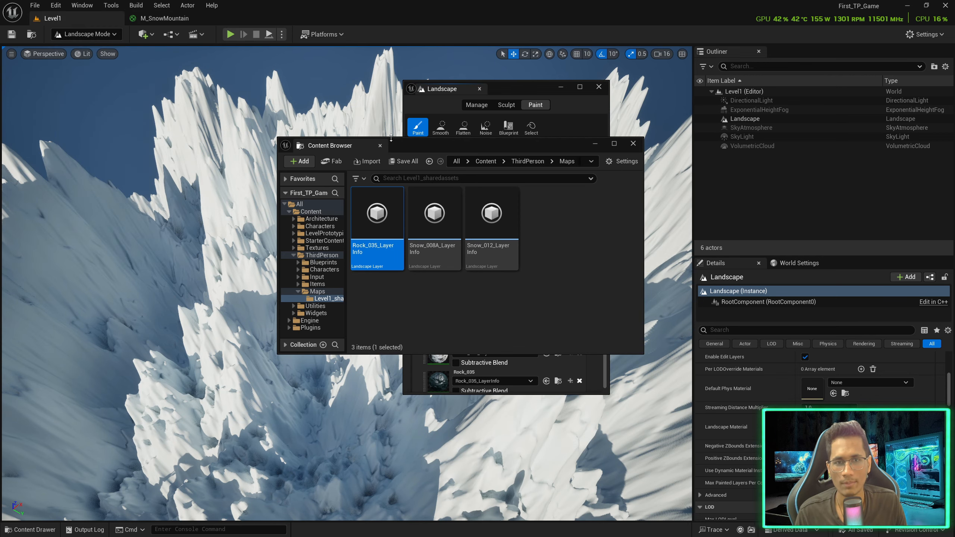
left_click_drag(424, 151, 646, 182)
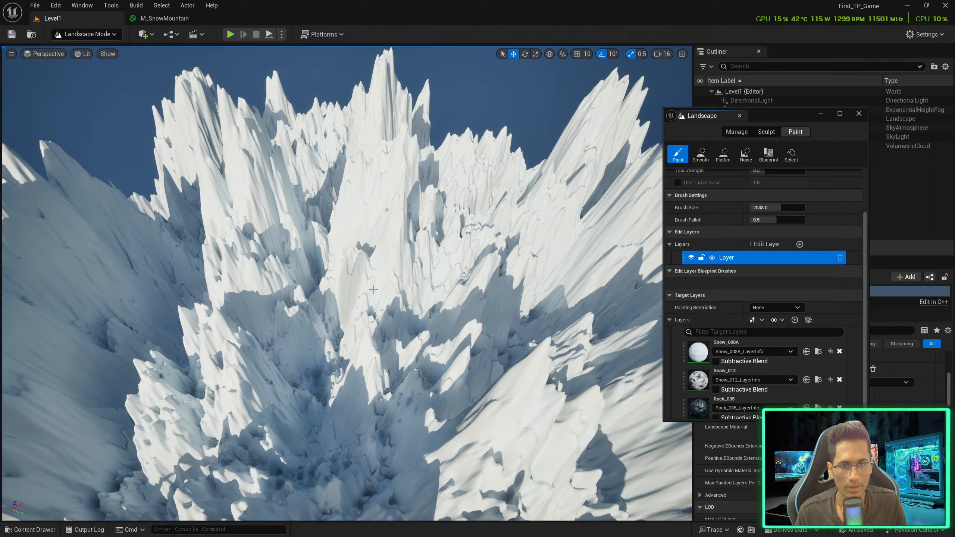
scroll(574, 284, "down", 3)
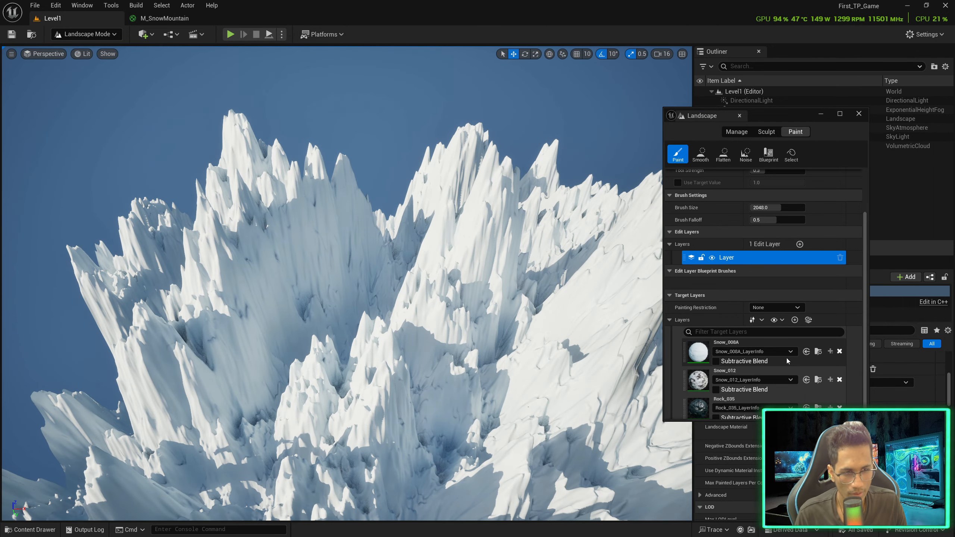
Fill the whole landscape with the Snow_012 layer
right_click(758, 346)
left_click(748, 372)
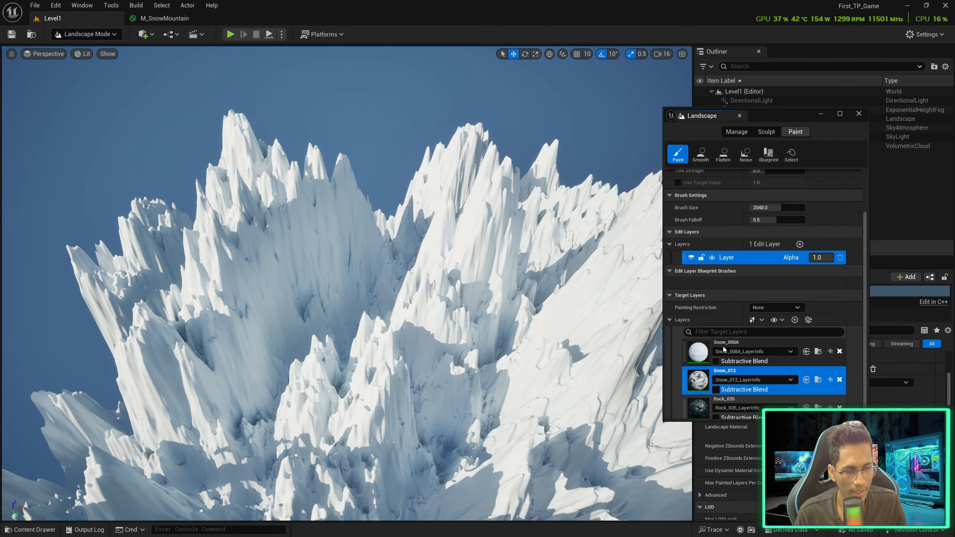
right_click(750, 373)
left_click(775, 406)
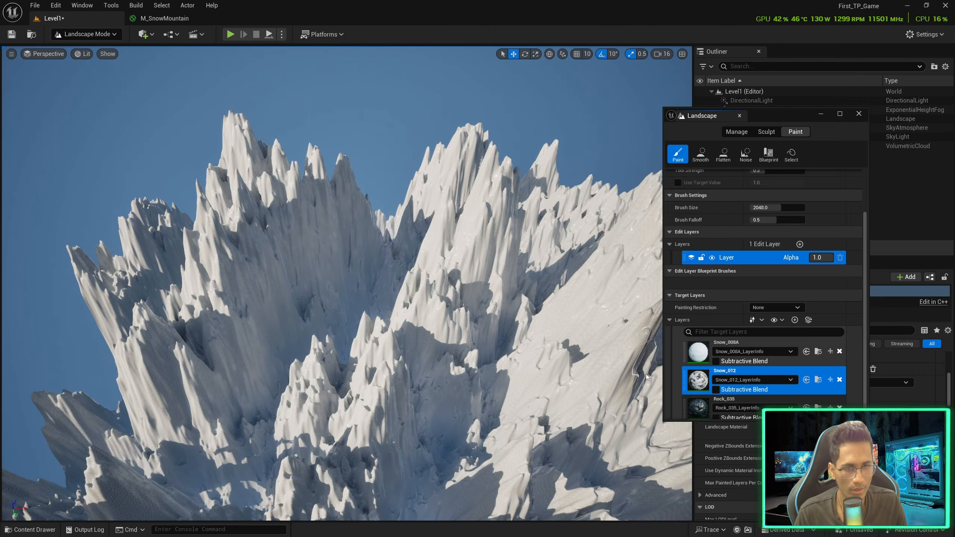
key("w")
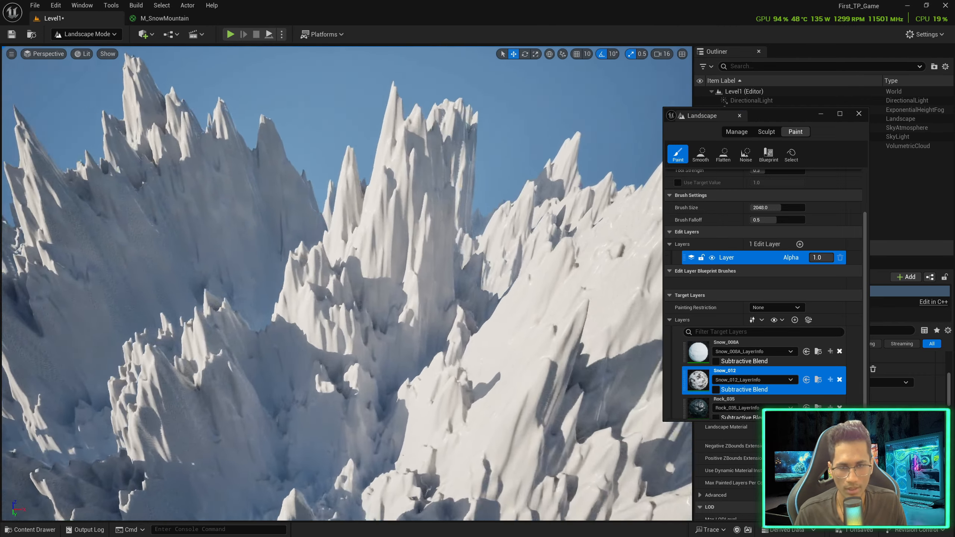
scroll(784, 378, "down", 2)
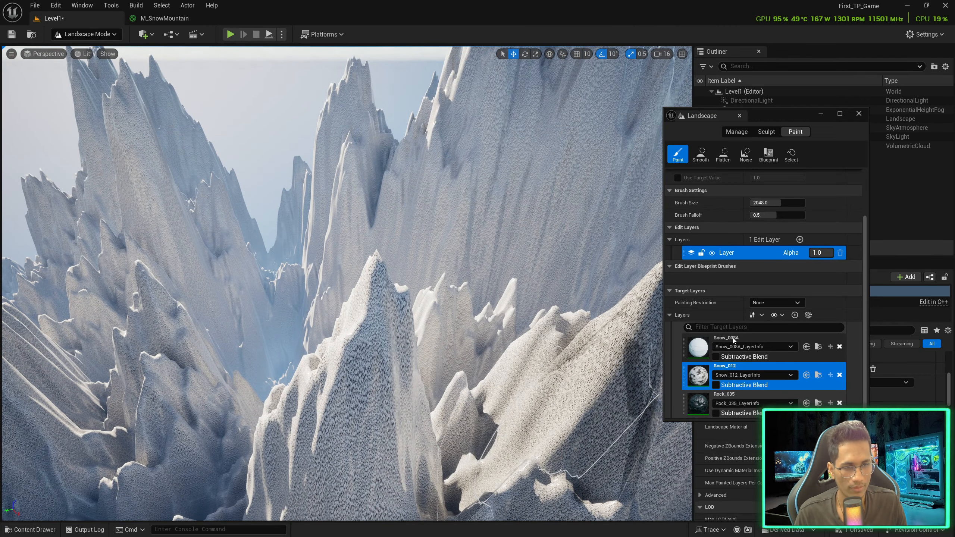
Reselect Snow_012 and fill the landscape with the rocky layer again
left_click(734, 341)
right_click(734, 340)
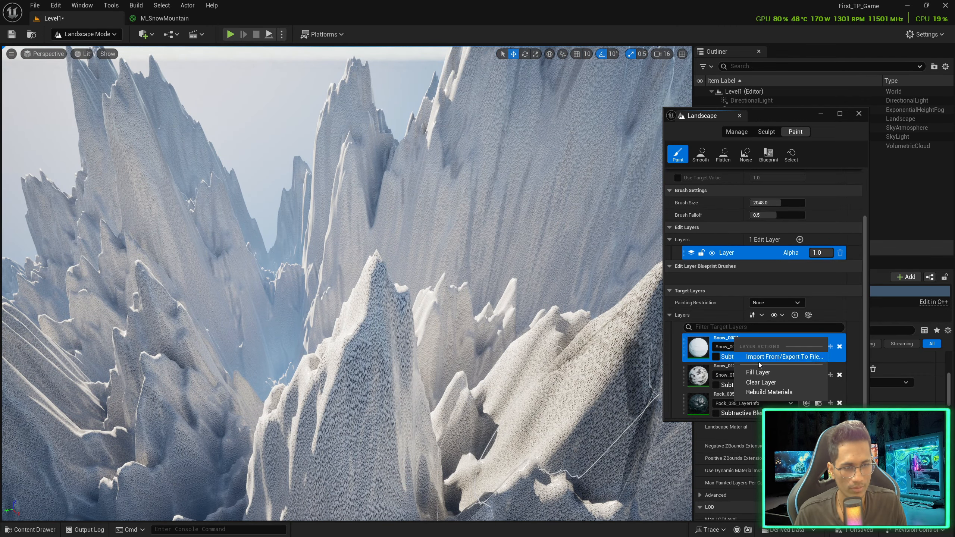
left_click(727, 386)
right_click(726, 395)
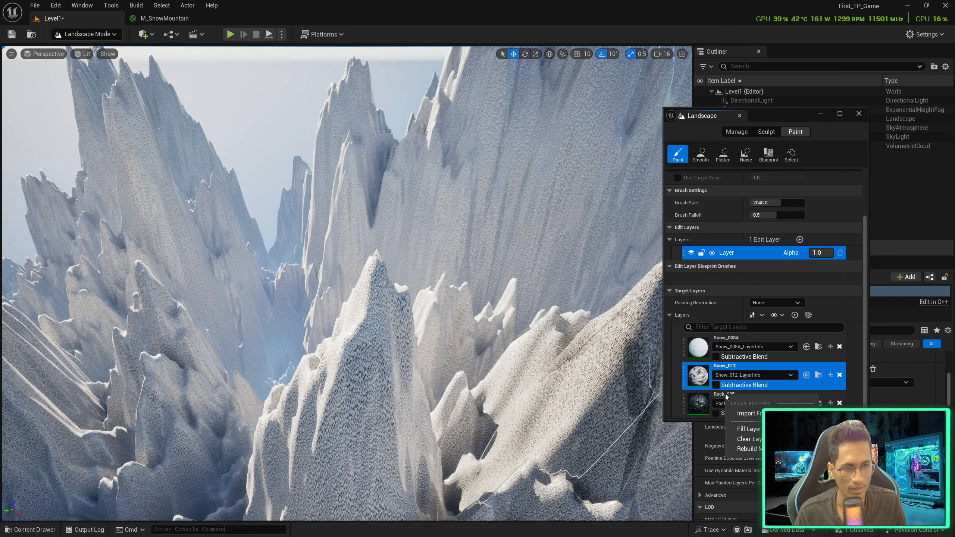
left_click(746, 430)
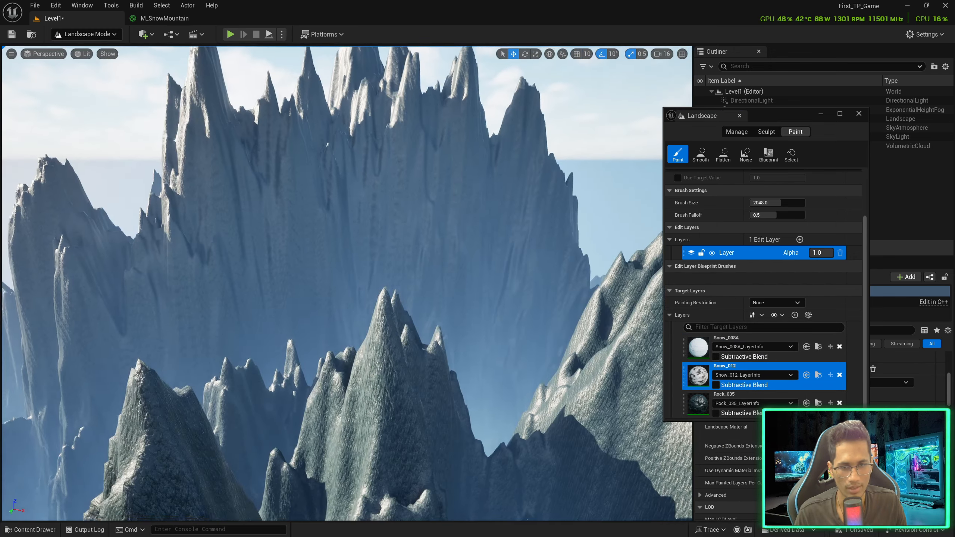
Fly in to inspect the painted snowy peaks, then return to the M_SnowMountain material graph
key("w")
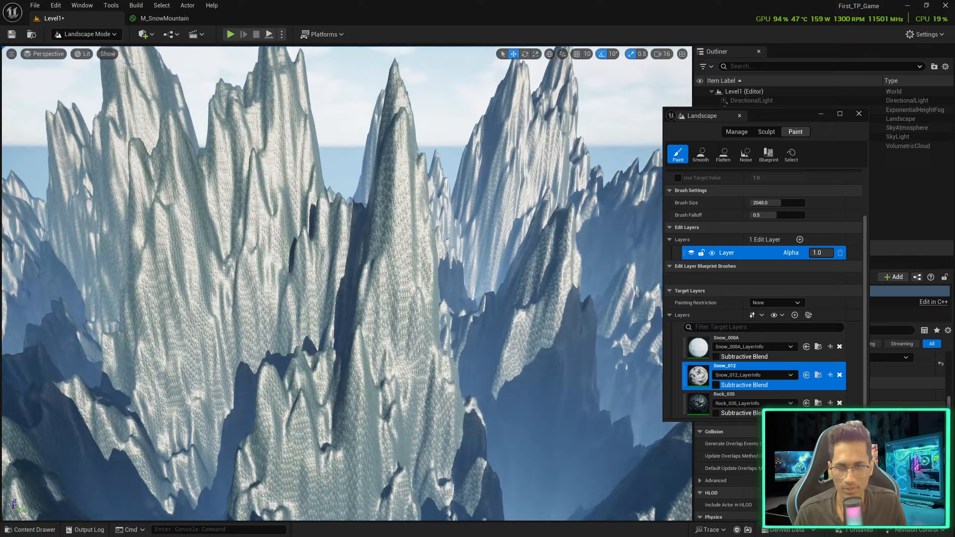
key("w")
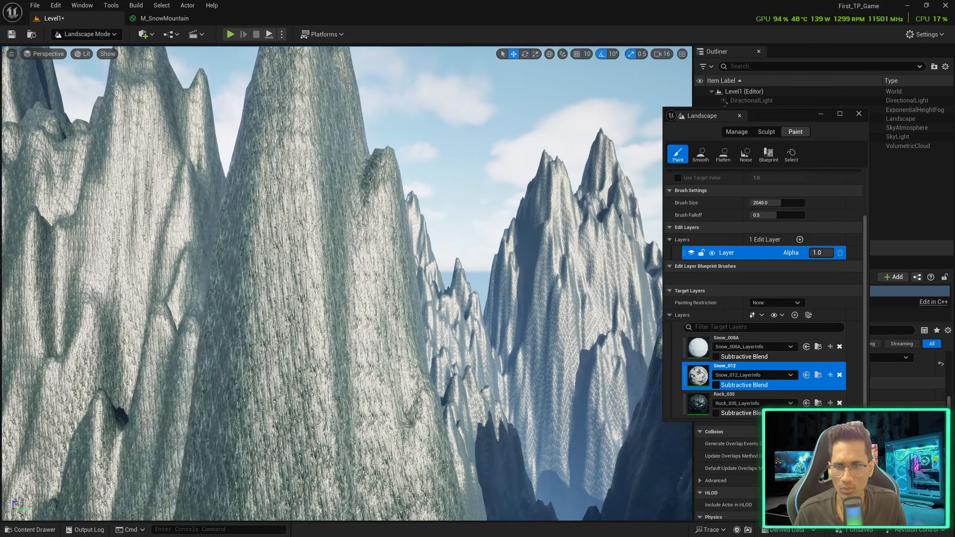
key("w")
key("s")
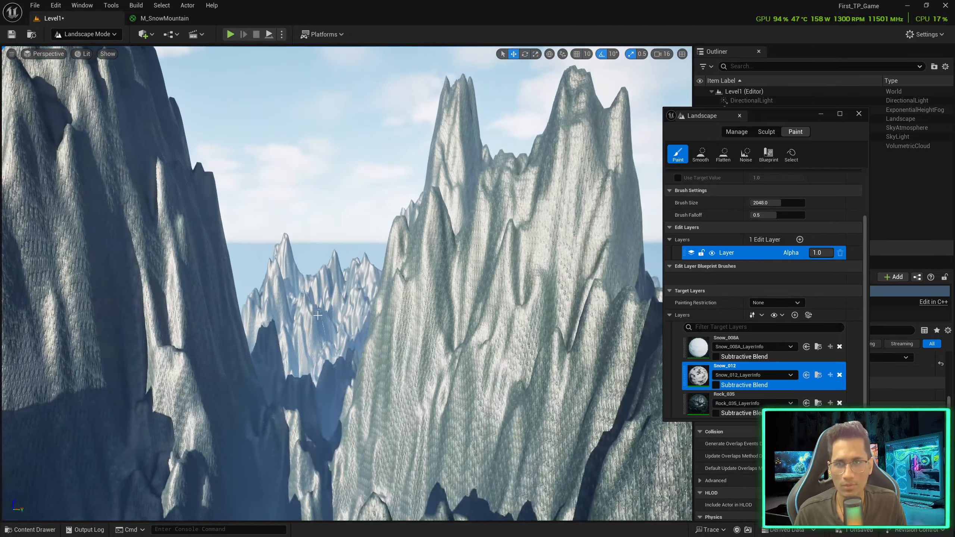
left_click(177, 20)
right_click_drag(251, 224, 386, 266)
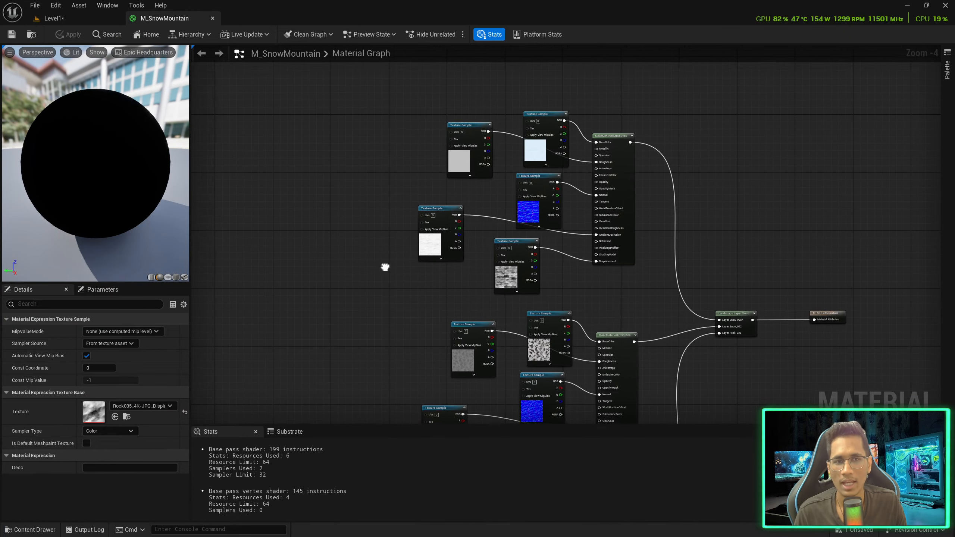
Add a Landscape Coords node to the left of the texture samples
scroll(534, 131, "up", 2)
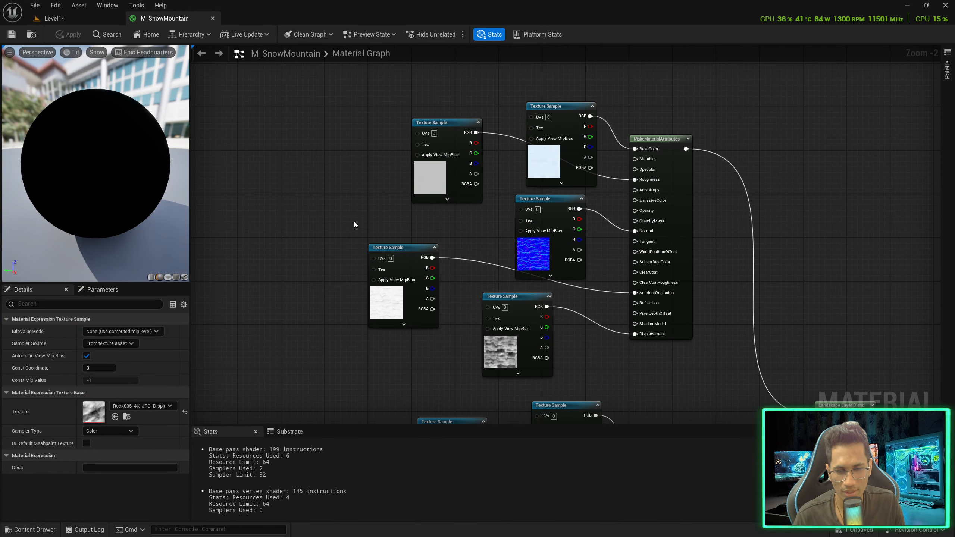
right_click_drag(309, 217, 490, 226)
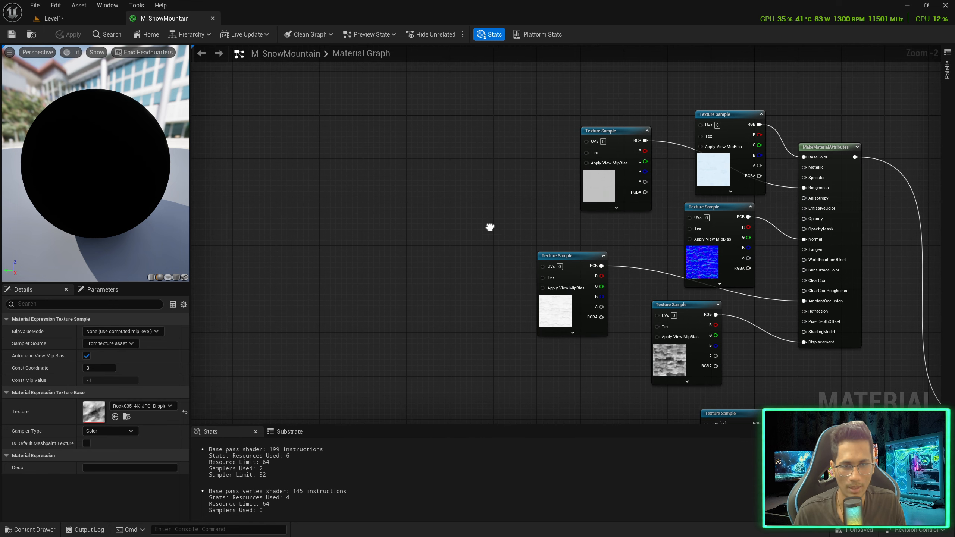
right_click(285, 206)
type("la")
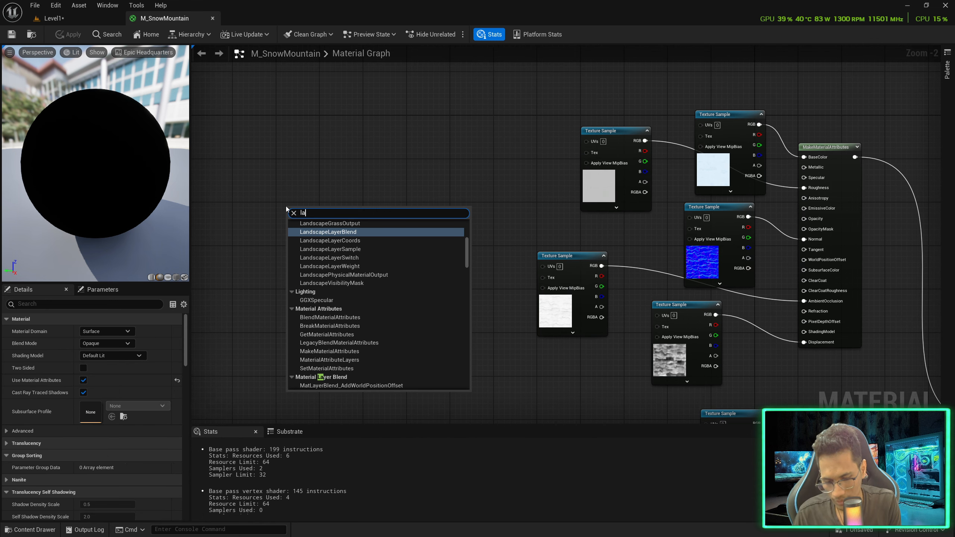
type("nds")
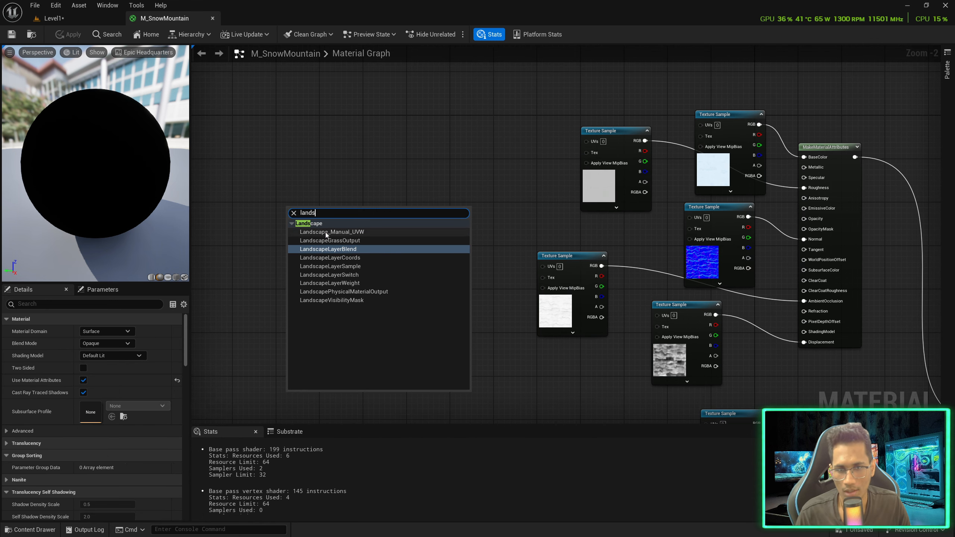
left_click(348, 258)
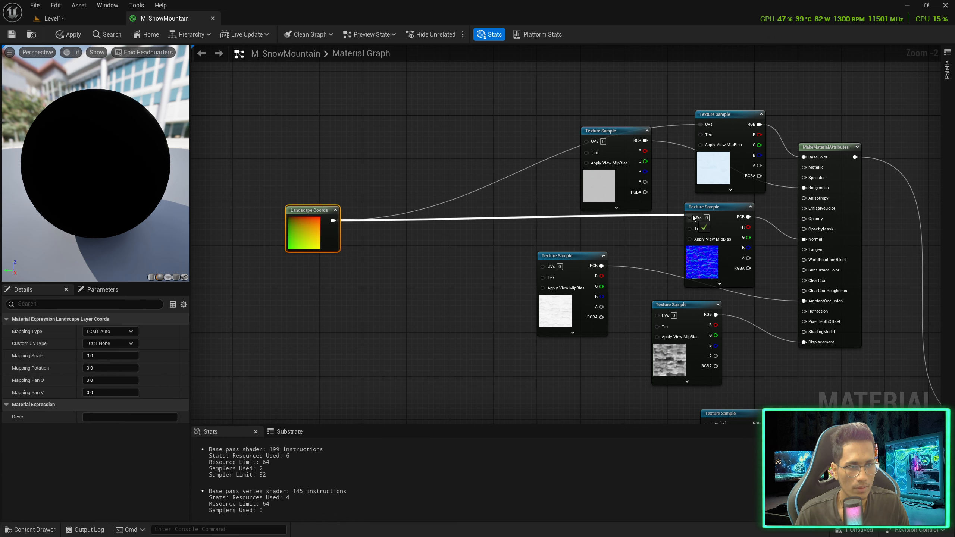
Wire Landscape Coords into the first group's texture sample UVs, including roughness and displacement
left_click_drag(693, 218, 694, 218)
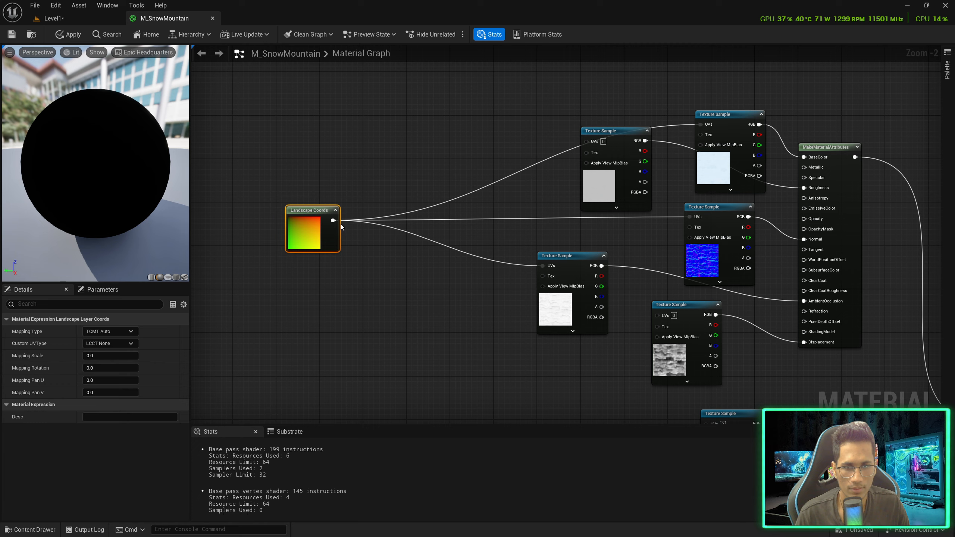
left_click_drag(621, 326, 658, 315)
right_click_drag(449, 310, 426, 274)
left_click_drag(309, 184, 607, 150)
left_click_drag(688, 176, 705, 225)
left_click_drag(660, 270, 639, 308)
left_click_drag(552, 224, 542, 257)
scroll(506, 295, "down", 3)
right_click_drag(500, 300, 443, 154)
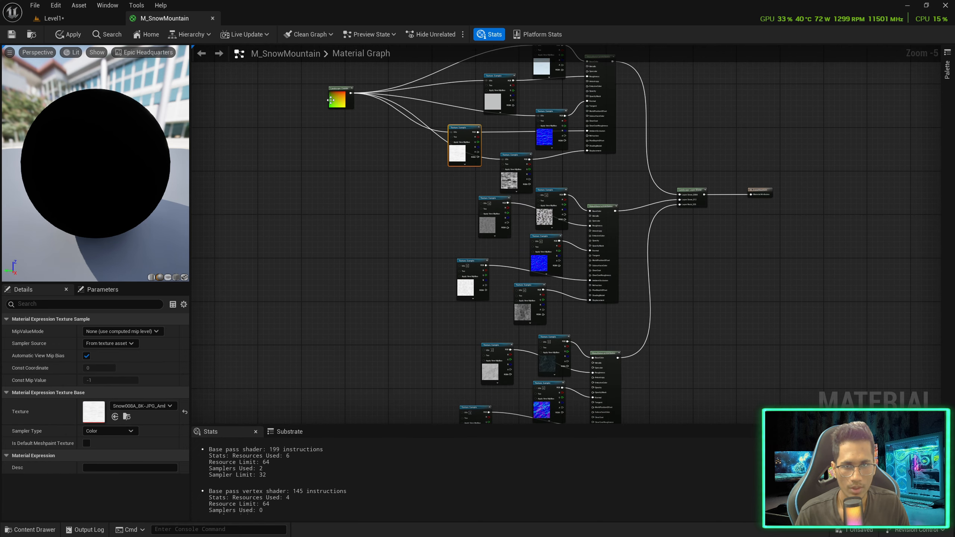
Duplicate the Landscape Coords node and spread the node groups apart beside it
left_click(340, 99)
key("ctrl+d")
scroll(459, 227, "up", 3)
right_click_drag(488, 209, 441, 140)
scroll(439, 138, "down", 4)
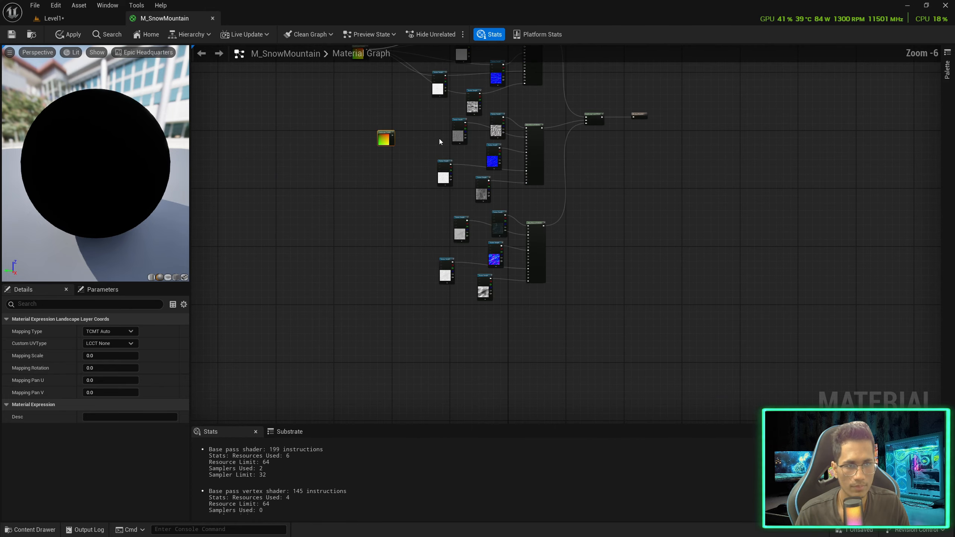
left_click_drag(429, 208, 555, 313)
left_click_drag(499, 227, 502, 278)
left_click_drag(427, 109, 553, 211)
left_click_drag(497, 128, 498, 165)
scroll(495, 140, "up", 1)
scroll(495, 140, "up", 1)
right_click_drag(495, 140, 534, 269)
left_click_drag(505, 247, 498, 189)
Connect the duplicate coords to the next group's sample UVs, including AO, normal and displacement
left_click_drag(300, 104, 497, 131)
scroll(351, 207, "up", 3)
left_click_drag(330, 206, 631, 112)
left_click_drag(330, 206, 452, 277)
left_click_drag(330, 207, 620, 221)
left_click_drag(330, 206, 581, 334)
right_click_drag(580, 333, 505, 207)
scroll(505, 207, "down", 3)
scroll(369, 343, "up", 3)
Wire the last group's samples, including displacement, to Landscape Coords and select all three coords nodes
right_click_drag(369, 342, 327, 197)
left_click_drag(327, 197, 488, 141)
left_click_drag(378, 179, 621, 123)
left_click_drag(571, 346, 378, 180)
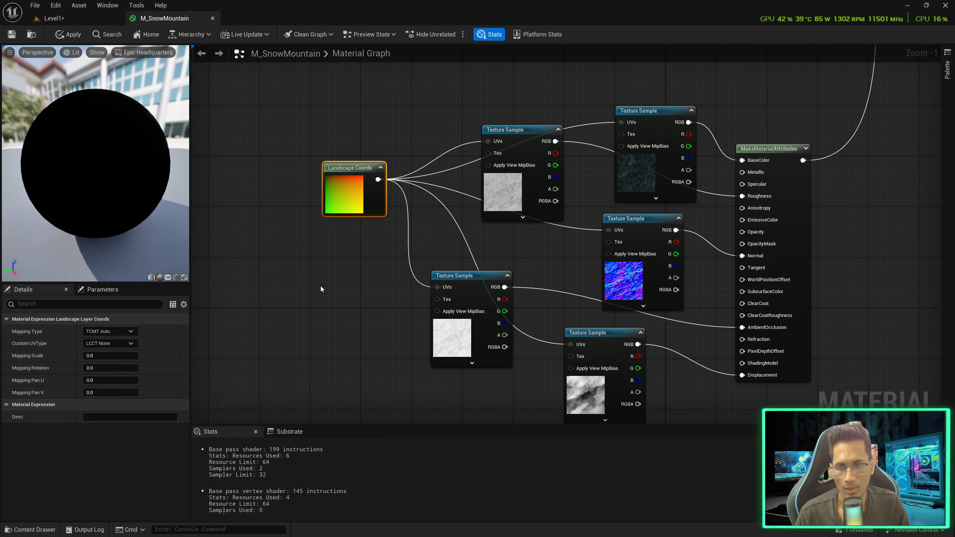
right_click_drag(308, 86, 337, 198)
scroll(336, 199, "down", 5)
right_click_drag(327, 120, 347, 217)
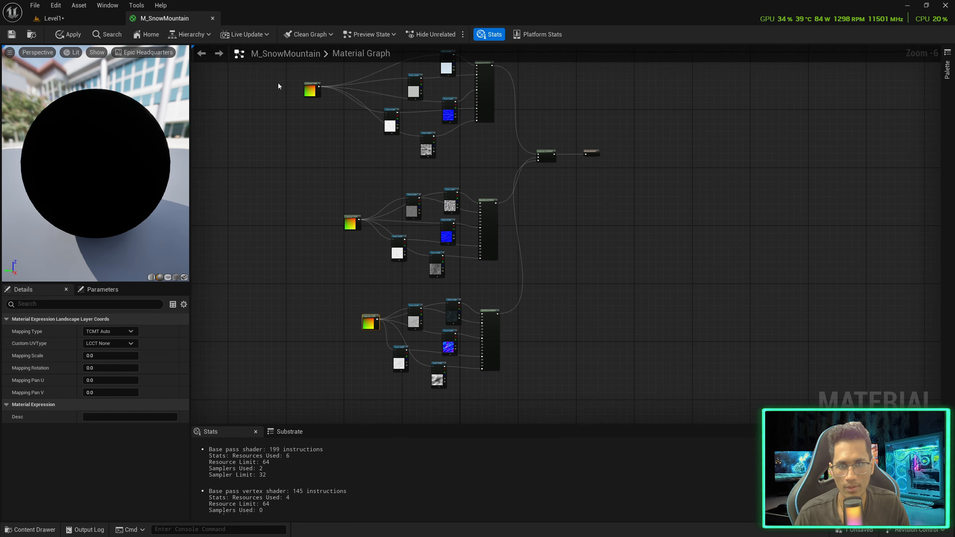
left_click_drag(374, 338, 374, 337)
scroll(334, 197, "up", 6)
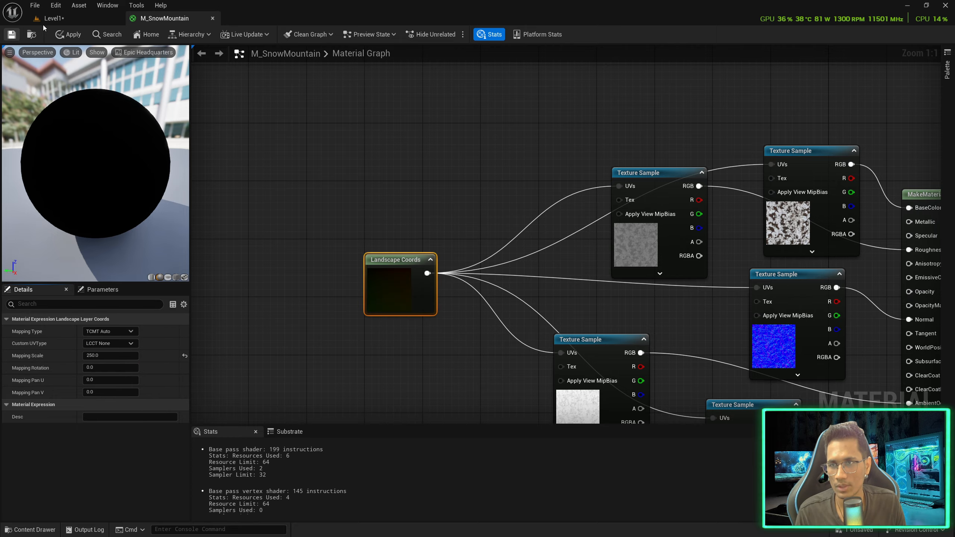
Back in Level1, fill the whole landscape with the Snow_008A layer
left_click(52, 24)
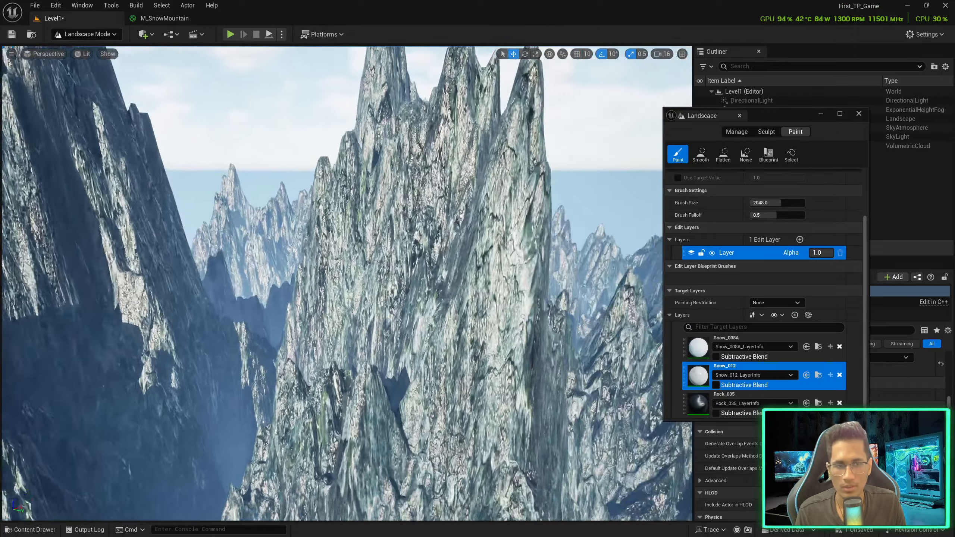
right_click_drag(414, 241, 464, 246)
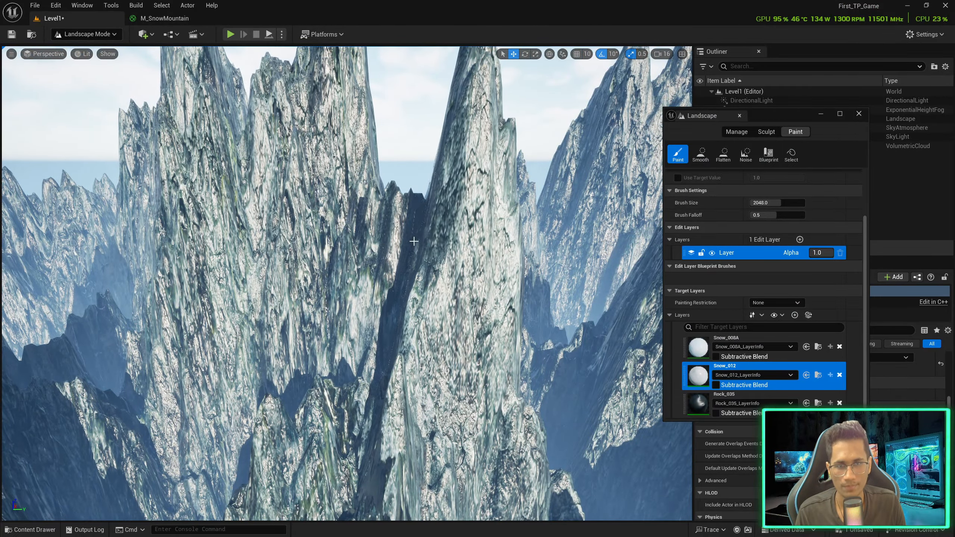
right_click(739, 343)
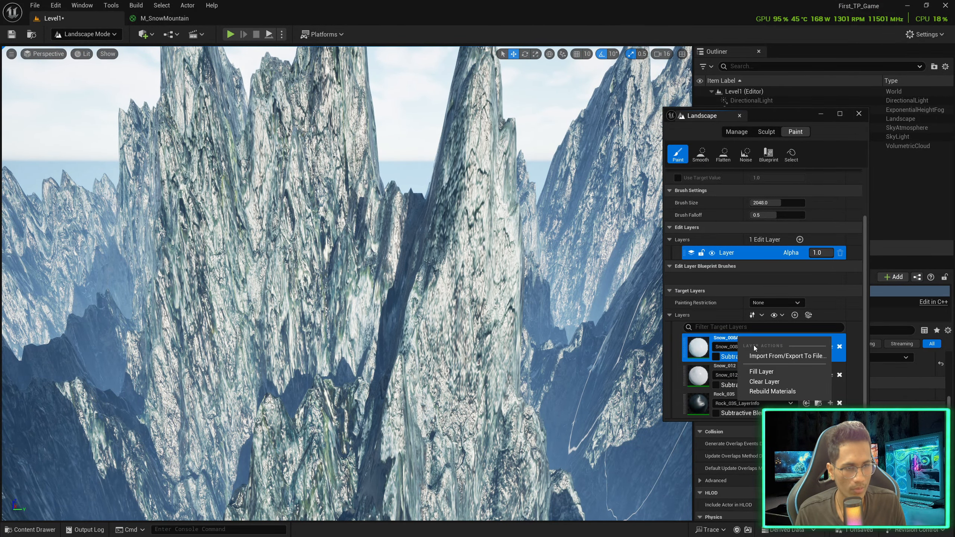
left_click(762, 371)
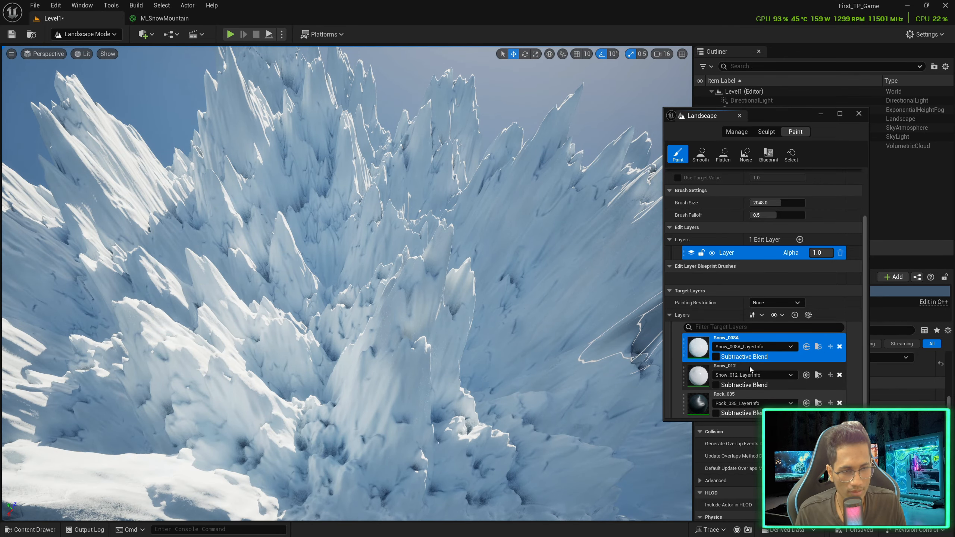
Select Snow_012 and paint dark rock strokes over the nearby spikes
left_click(748, 366)
left_click_drag(404, 331, 439, 318)
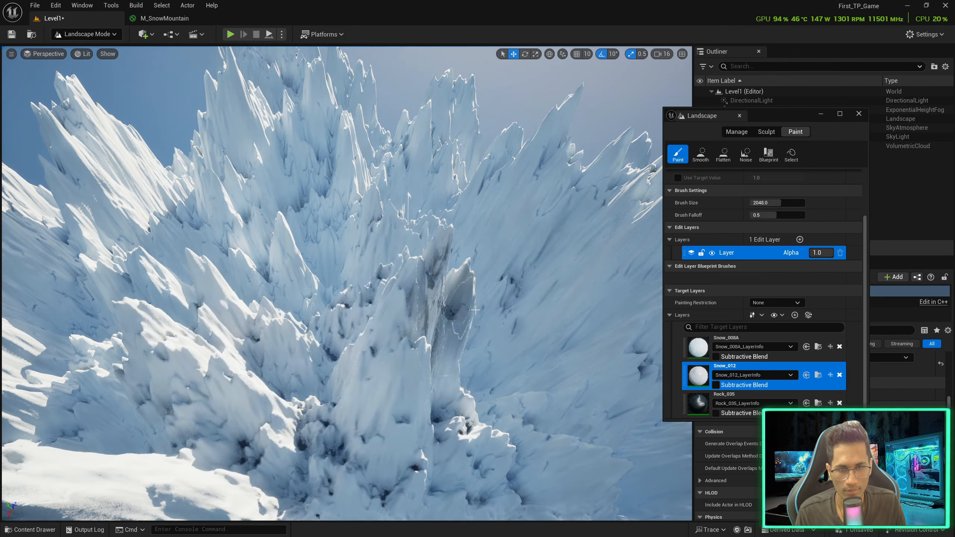
right_click_drag(407, 295, 481, 276)
left_click_drag(471, 264, 456, 312)
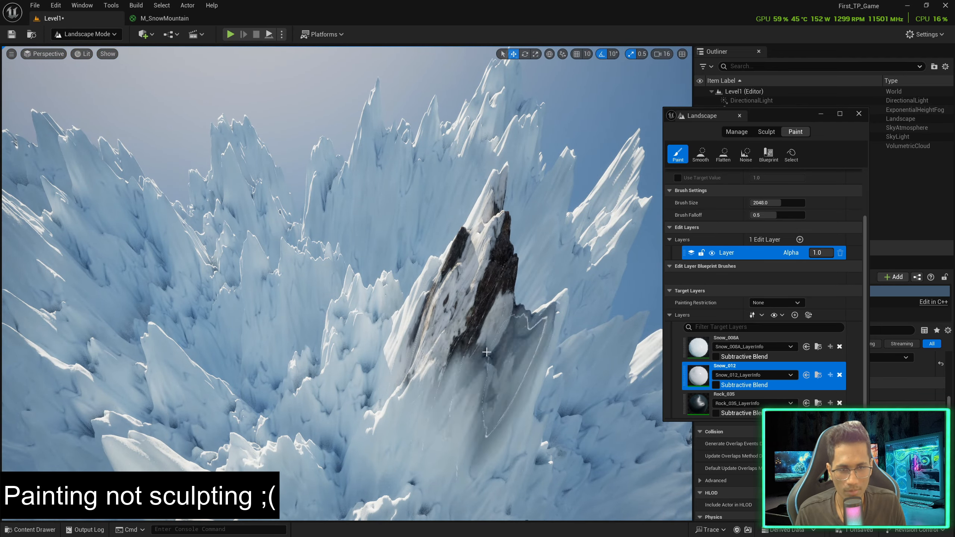
left_click_drag(486, 352, 515, 359)
mouse_move(515, 360)
right_mouse_down()
mouse_move(485, 316)
mouse_move(499, 312)
right_mouse_up()
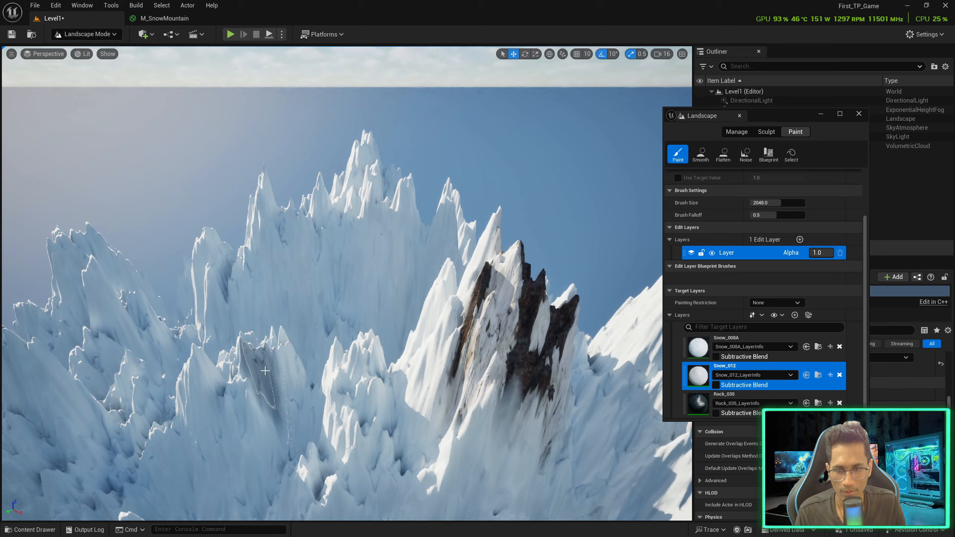
left_click_drag(295, 356, 297, 357)
mouse_move(297, 357)
right_mouse_down()
mouse_move(263, 363)
mouse_move(295, 358)
right_mouse_up()
Paint rock streaks across the far peaks, the left spikes and the centre-right spike
mouse_move(344, 205)
left_mouse_down()
mouse_move(355, 195)
mouse_move(383, 220)
mouse_move(432, 214)
mouse_move(395, 224)
left_mouse_up()
mouse_move(353, 227)
right_mouse_down()
mouse_move(391, 226)
mouse_move(350, 227)
right_mouse_up()
left_click_drag(226, 226, 235, 252)
mouse_move(235, 252)
right_mouse_down()
mouse_move(306, 241)
mouse_move(329, 258)
right_mouse_up()
mouse_move(229, 260)
left_mouse_down()
mouse_move(210, 286)
mouse_move(173, 267)
left_mouse_up()
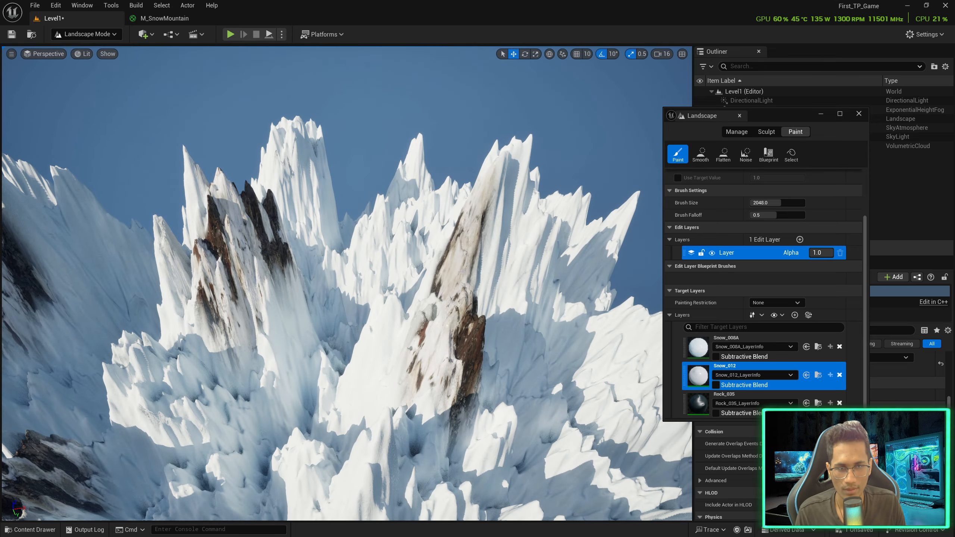
left_click_drag(462, 272, 526, 256)
right_click_drag(526, 256, 399, 252)
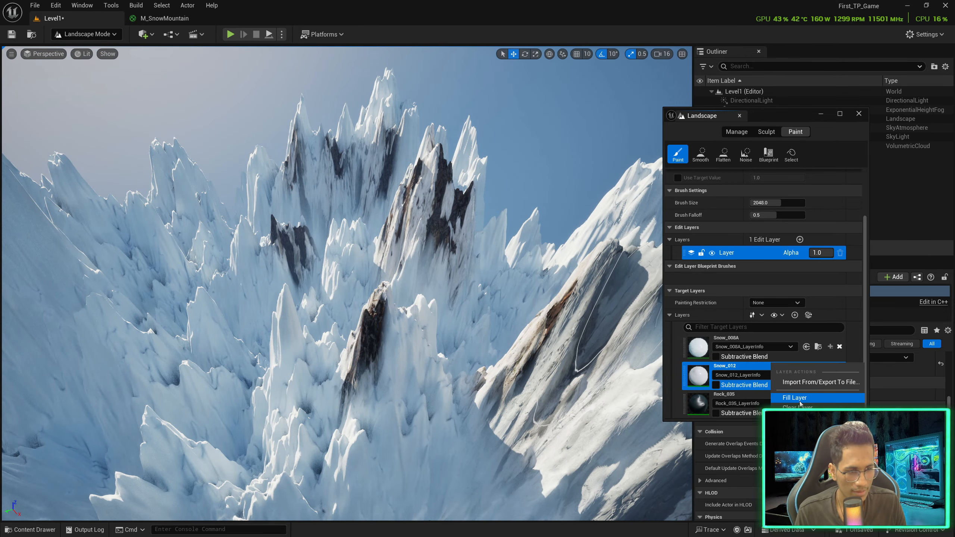
Fill the landscape with Snow_012 and clear the Snow_008A layer, then look around the mountain
left_click(794, 398)
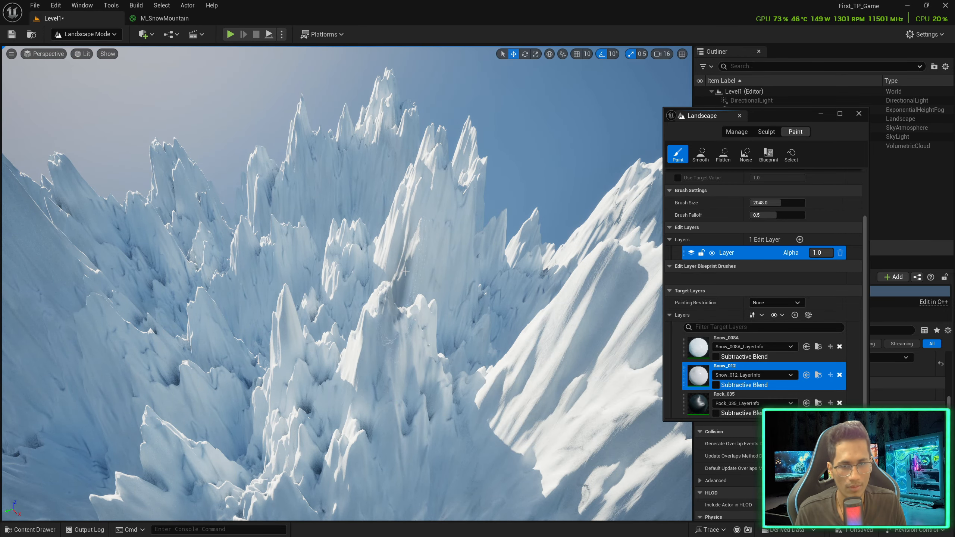
right_click(761, 340)
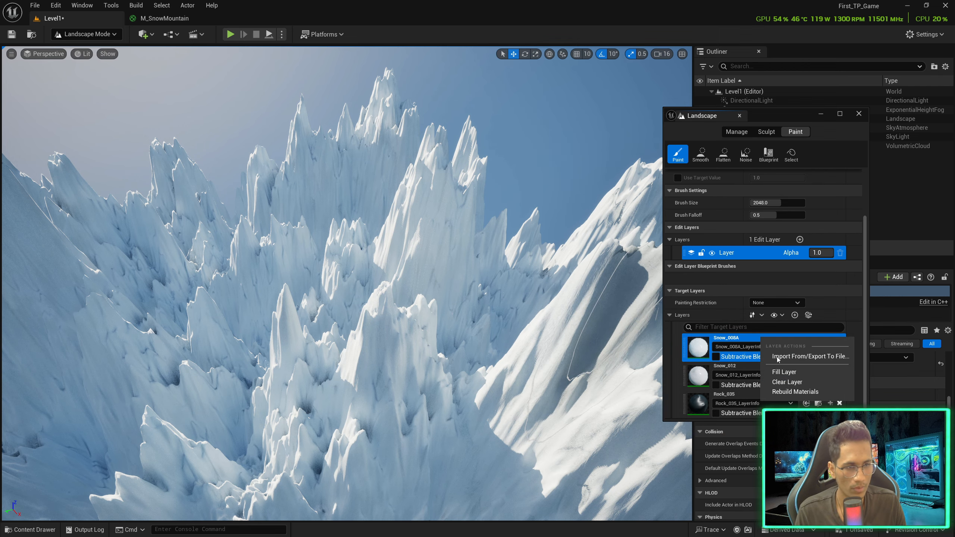
left_click(788, 382)
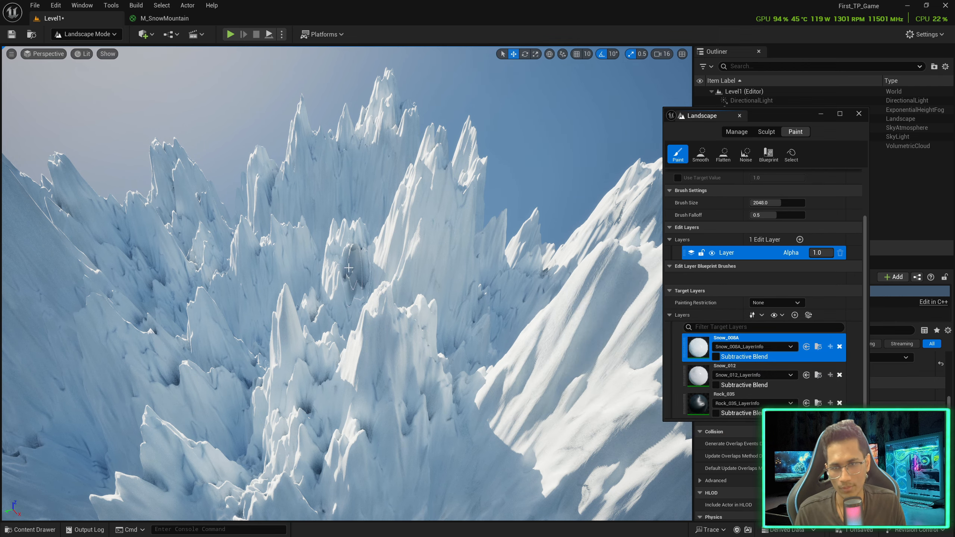
mouse_move(385, 255)
right_mouse_down()
mouse_move(357, 271)
mouse_move(338, 312)
mouse_move(308, 278)
mouse_move(455, 235)
mouse_move(423, 227)
right_mouse_up()
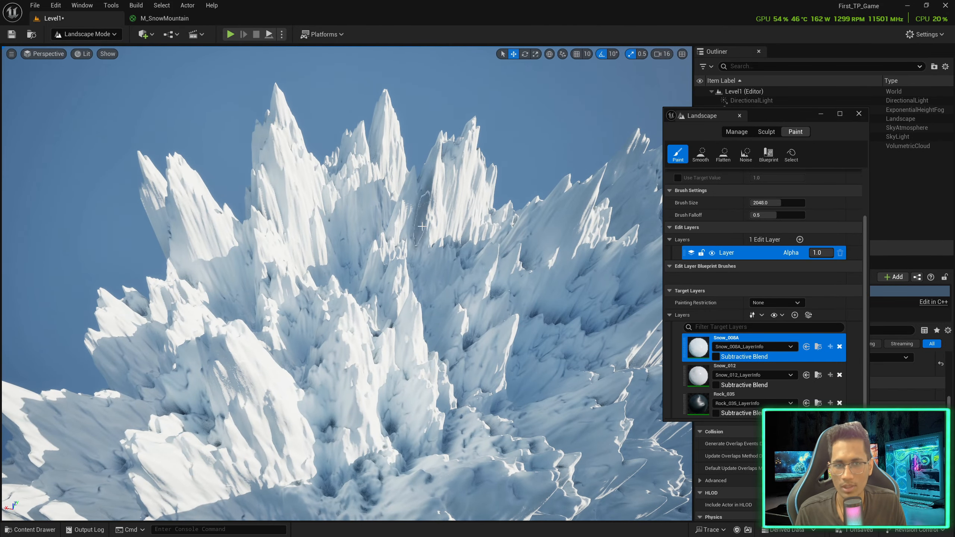
Switch to Sculpt mode and set the brush size to 8192
left_click(761, 132)
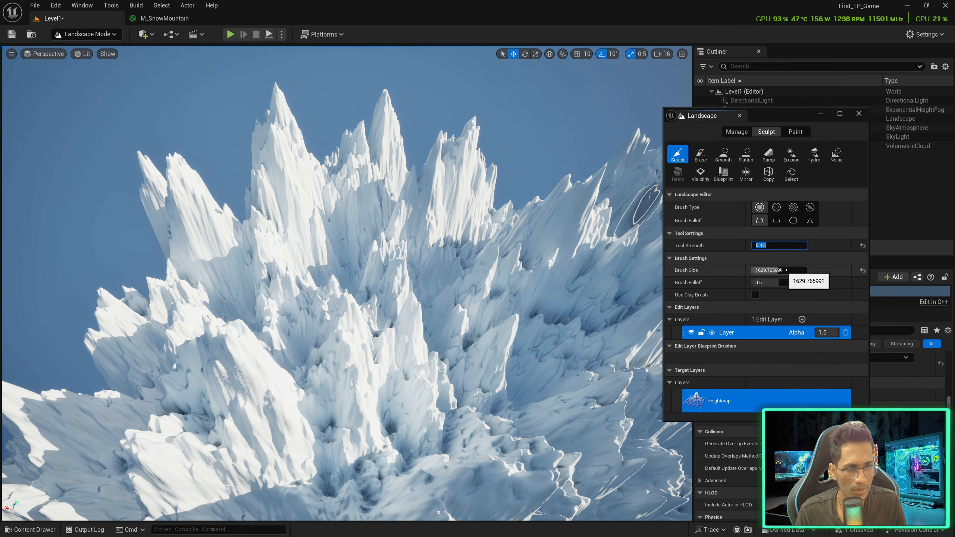
left_click_drag(783, 270, 808, 270)
mouse_move(440, 280)
right_mouse_down()
mouse_move(370, 311)
mouse_move(332, 314)
mouse_move(53, 270)
right_mouse_up()
key("d")
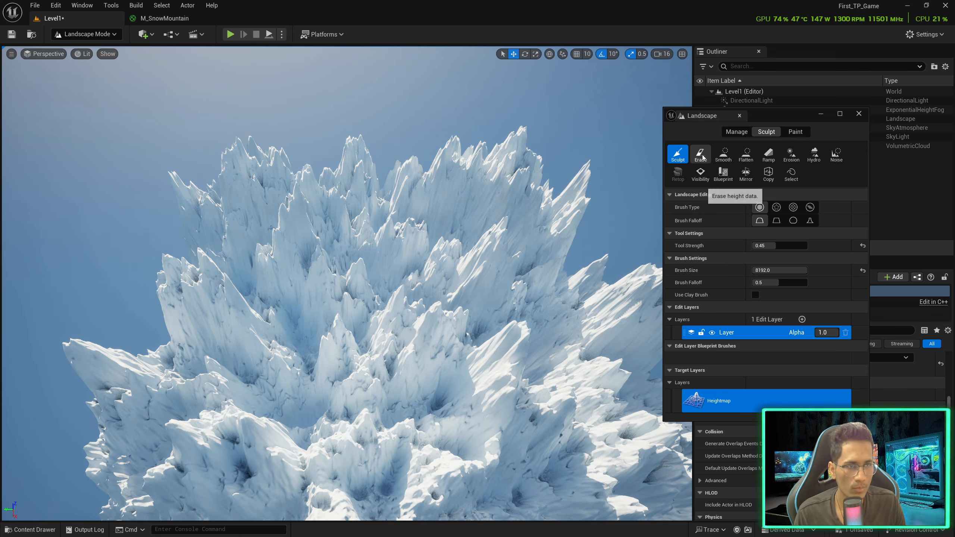
Smooth the central-right peaks, left ridge and lower slopes with the Smooth tool
left_click(722, 156)
mouse_move(454, 262)
left_mouse_down()
mouse_move(486, 268)
mouse_move(447, 287)
left_mouse_up()
mouse_move(297, 222)
left_mouse_down()
mouse_move(277, 293)
mouse_move(293, 386)
mouse_move(295, 370)
mouse_move(195, 291)
mouse_move(226, 361)
mouse_move(357, 470)
mouse_move(527, 451)
mouse_move(586, 339)
mouse_move(537, 301)
mouse_move(470, 211)
mouse_move(324, 227)
mouse_move(393, 230)
left_mouse_up()
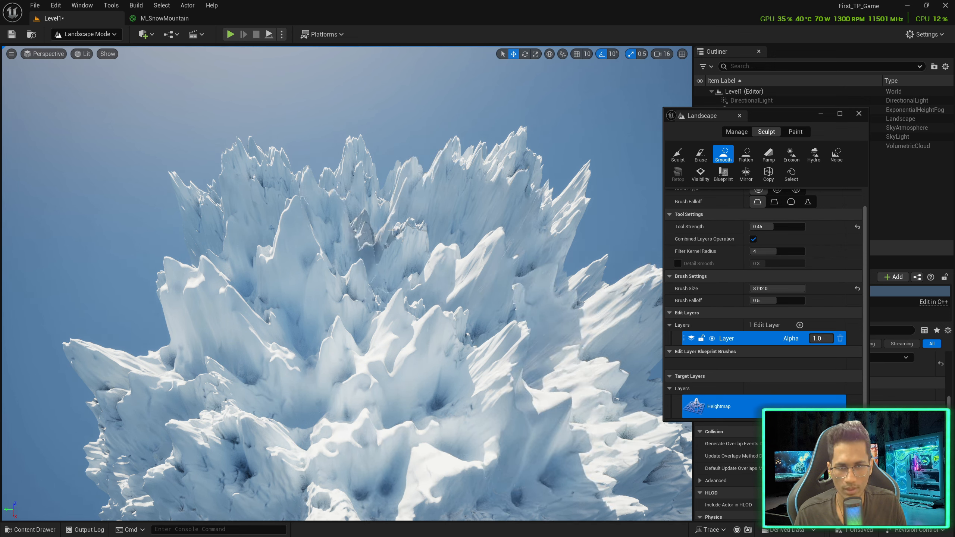
mouse_move(302, 195)
left_mouse_down()
mouse_move(233, 466)
mouse_move(331, 488)
mouse_move(545, 491)
left_mouse_up()
right_click_drag(546, 491, 398, 478)
mouse_move(398, 479)
left_mouse_down()
mouse_move(327, 468)
mouse_move(528, 394)
left_mouse_up()
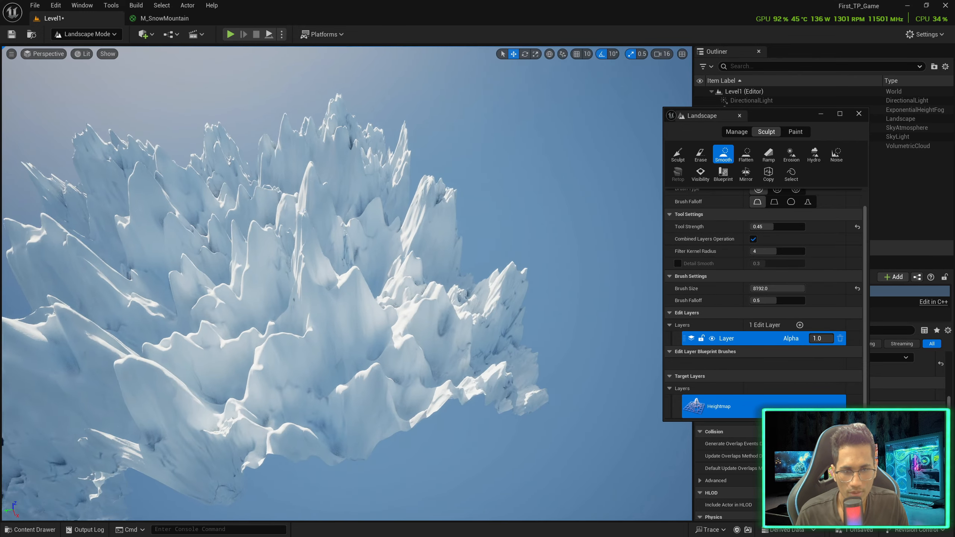
scroll(443, 298, "up", 5)
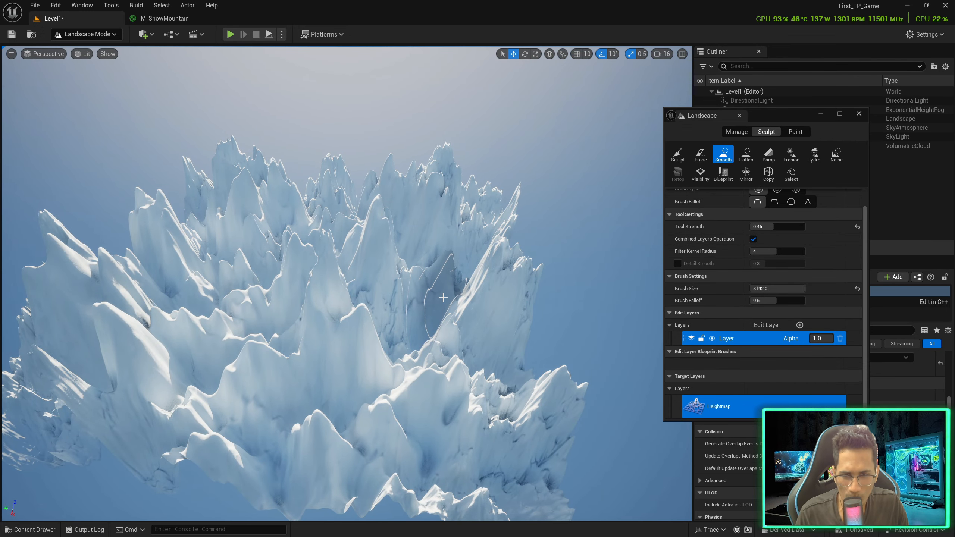
Select the Landscape actor and set its X scale to 250
left_click_drag(781, 116, 601, 92)
left_click(743, 119)
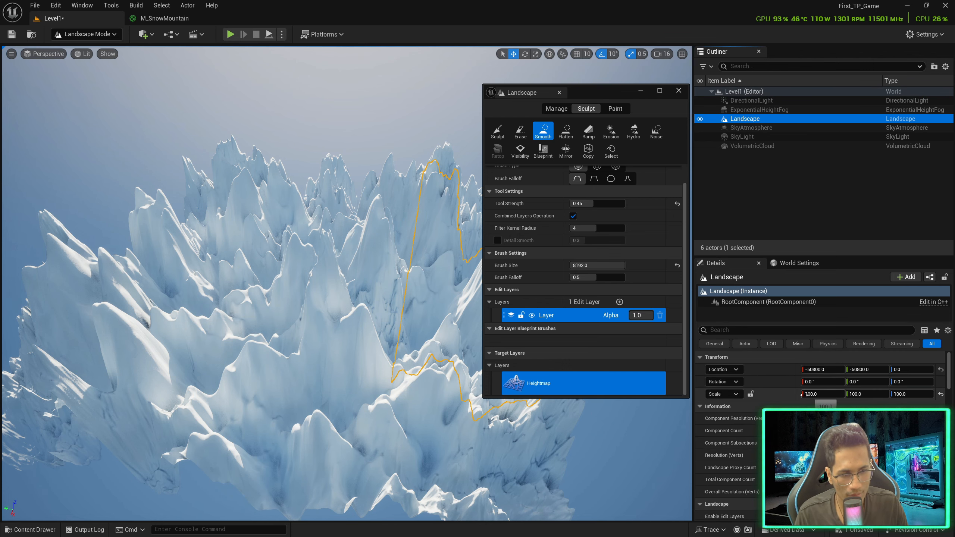
left_click(812, 396)
type("25")
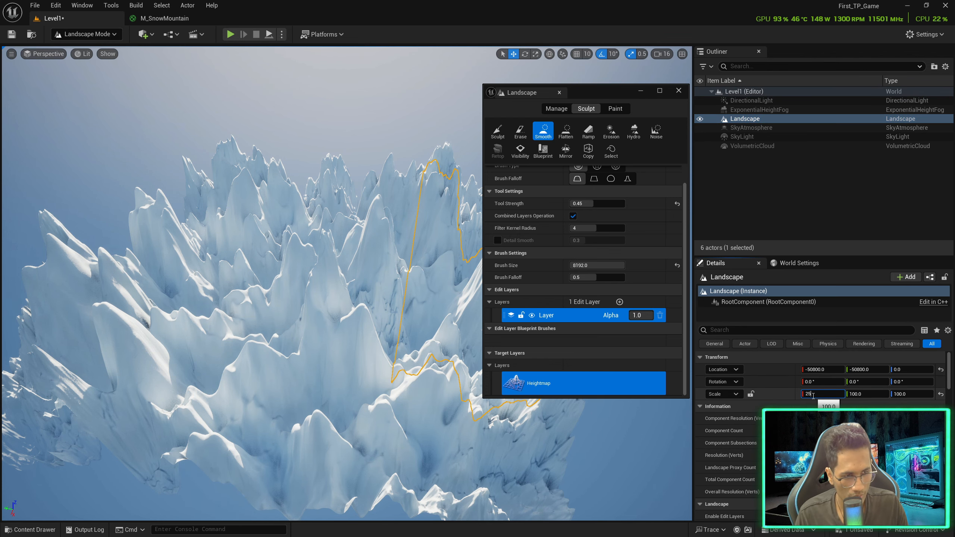
type("0")
key("Tab")
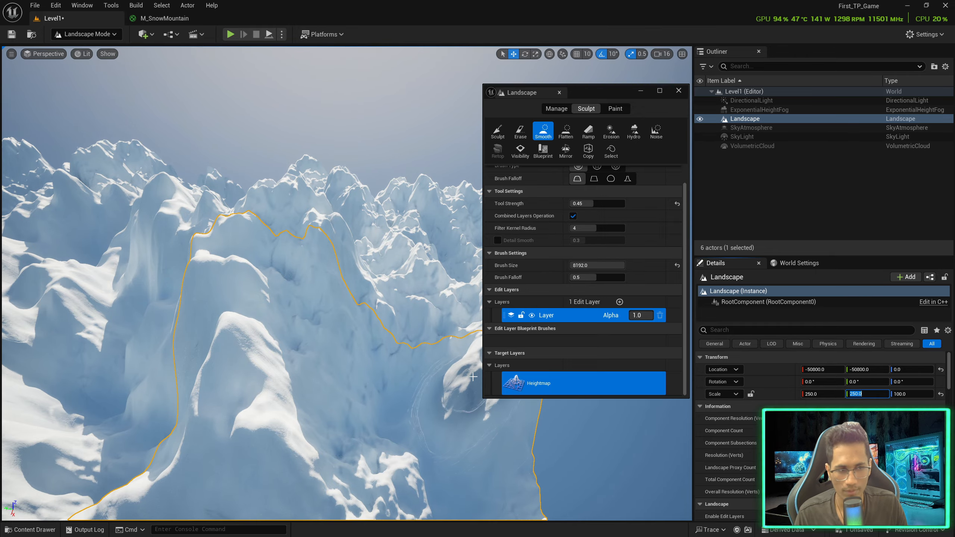
right_click_drag(287, 285, 53, 319)
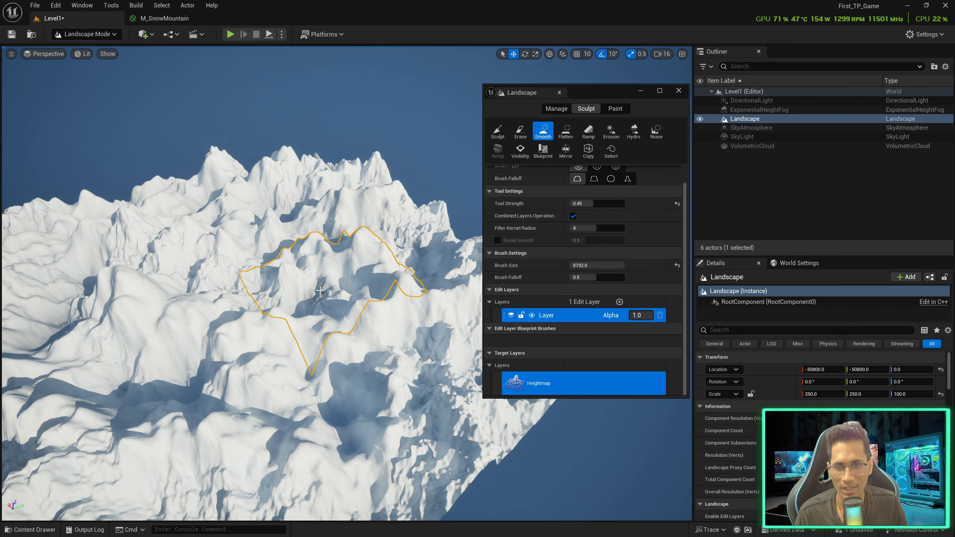
right_click_drag(301, 284, 317, 285)
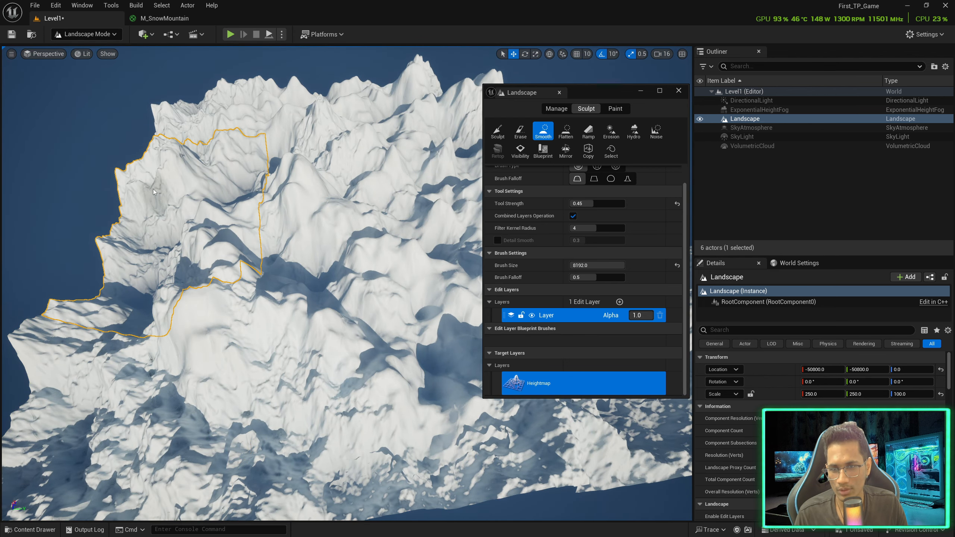
mouse_move(161, 289)
right_mouse_down()
mouse_move(199, 291)
mouse_move(160, 288)
right_mouse_up()
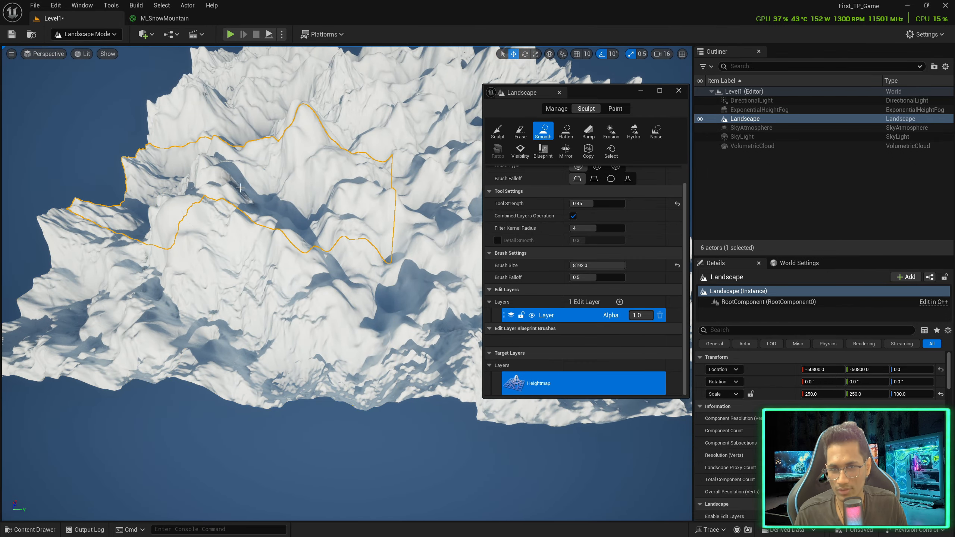
mouse_move(280, 158)
right_mouse_down()
mouse_move(300, 153)
mouse_move(280, 158)
right_mouse_up()
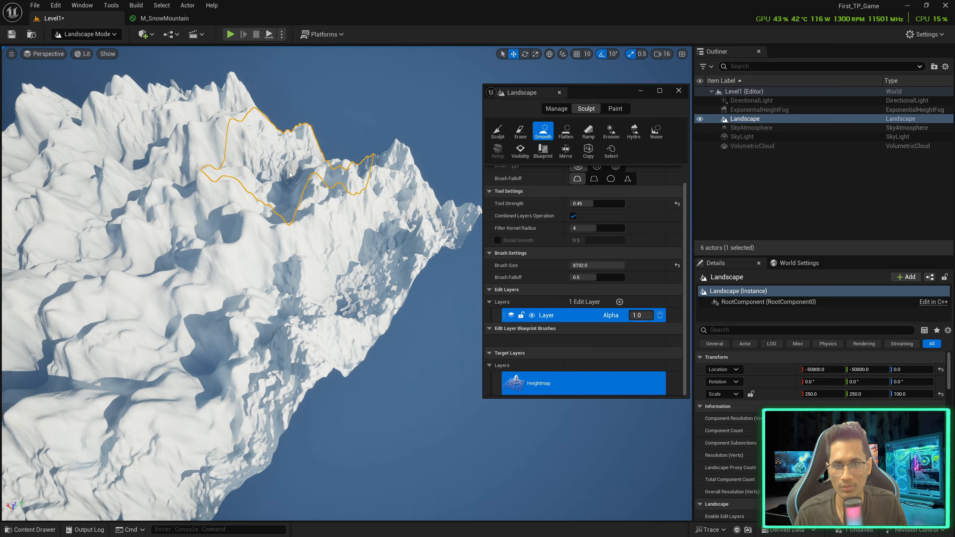
mouse_move(277, 157)
right_mouse_down()
mouse_move(257, 185)
mouse_move(241, 185)
mouse_move(257, 185)
right_mouse_up()
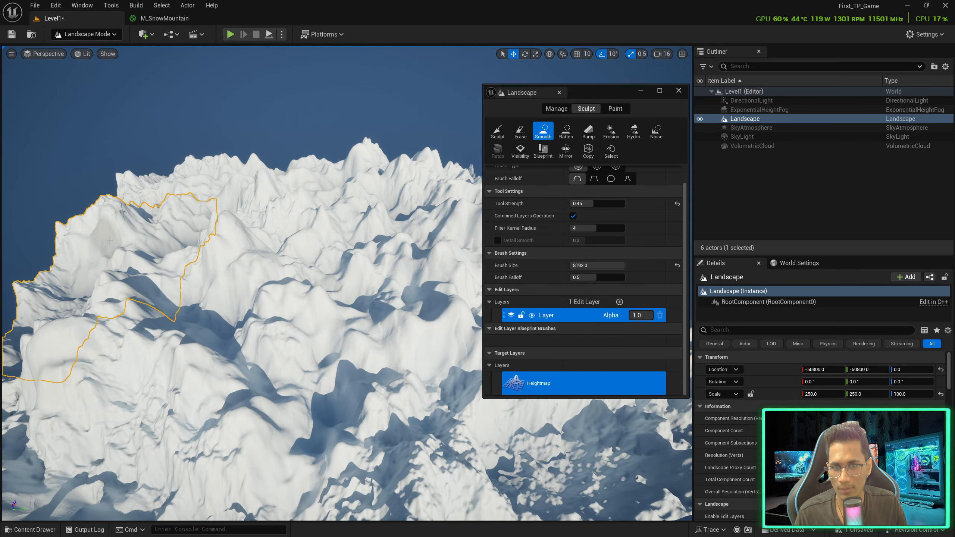
key("w")
mouse_move(126, 203)
right_mouse_down()
mouse_move(113, 199)
mouse_move(83, 216)
mouse_move(82, 185)
right_mouse_up()
key("d")
key("s")
left_click_drag(587, 96, 829, 149)
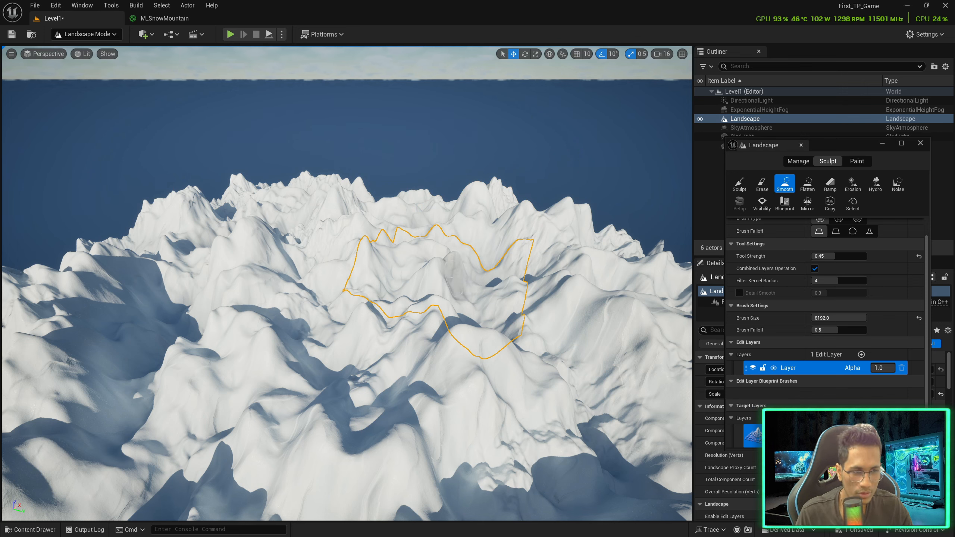
In Paint mode, pick the dark rock layer and dab a small rock patch on a snowy peak, flying closer
left_click(856, 161)
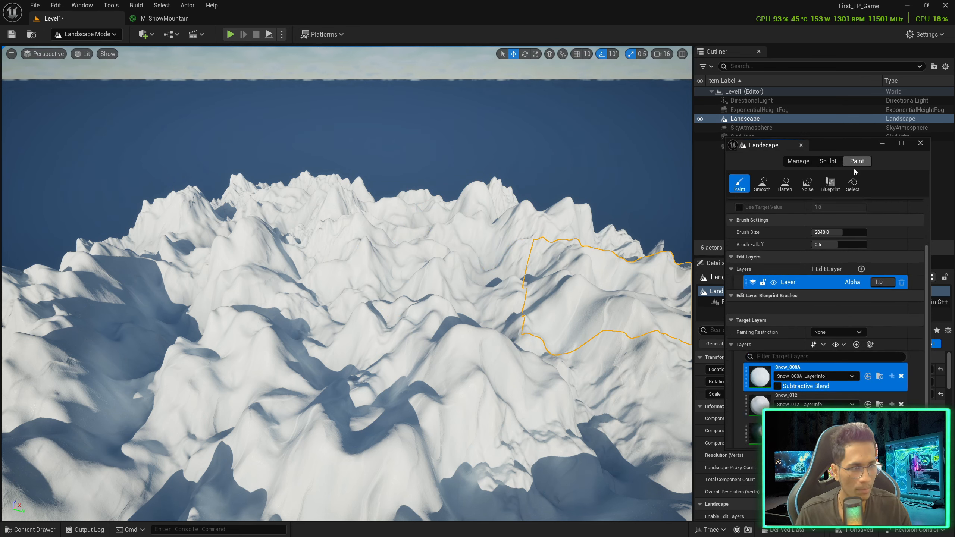
left_click(754, 433)
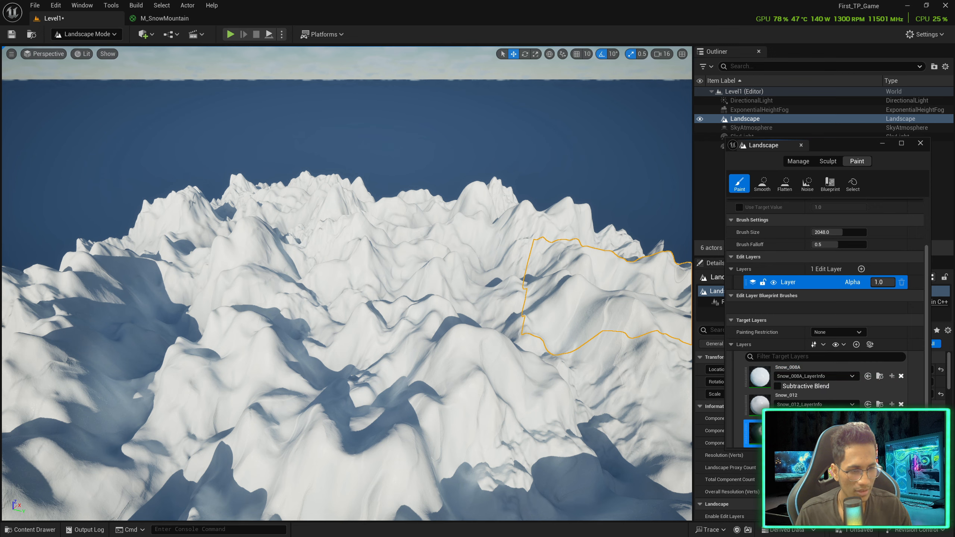
left_click(461, 338)
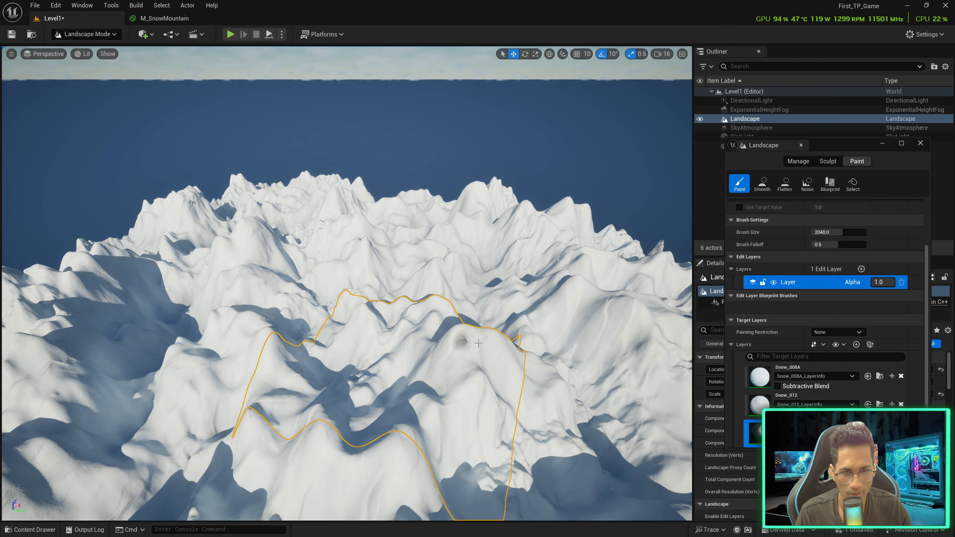
left_click_drag(475, 335, 478, 338)
right_click_drag(478, 338, 467, 346)
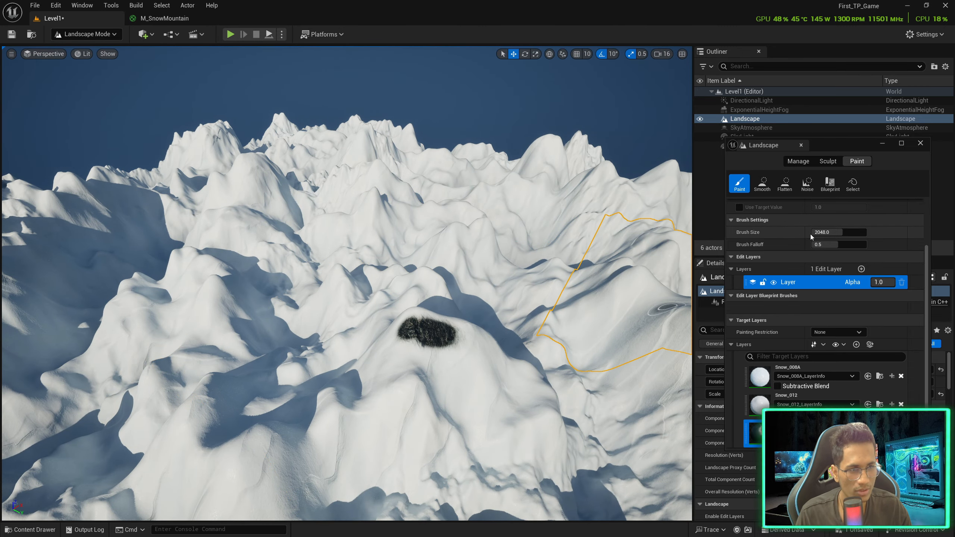
scroll(810, 234, "up", 3)
scroll(823, 285, "up", 1)
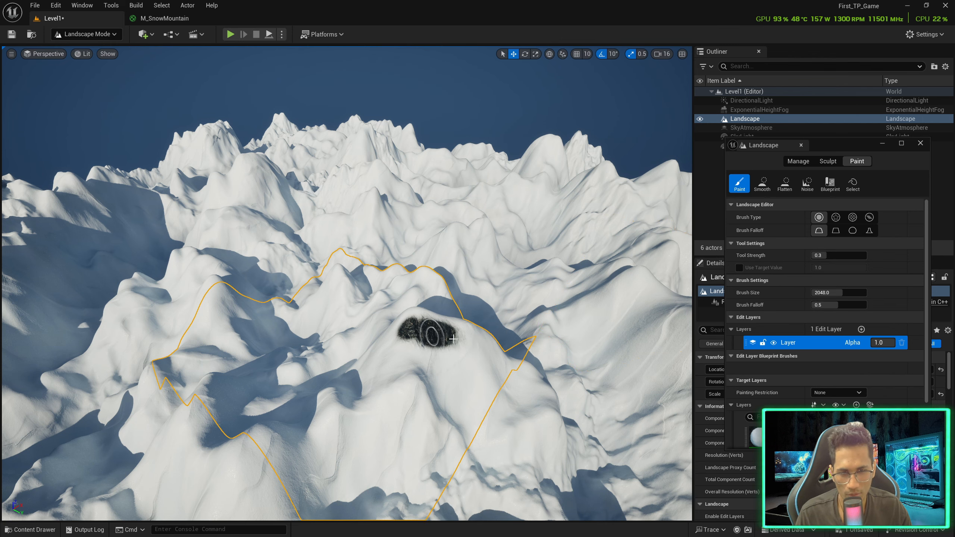
key("w")
right_click_drag(453, 339, 384, 341)
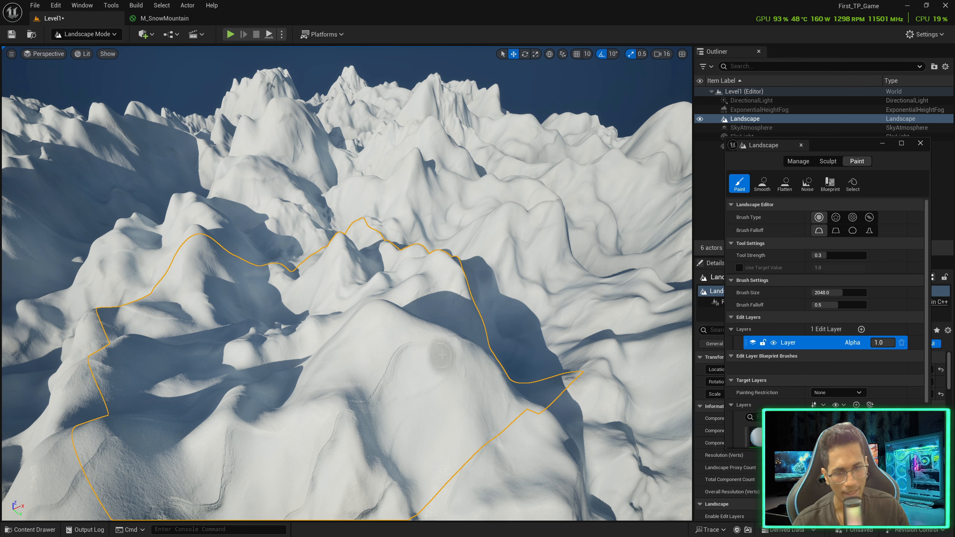
Undo the small rock patch and move the camera across the peaks
key("ctrl+z")
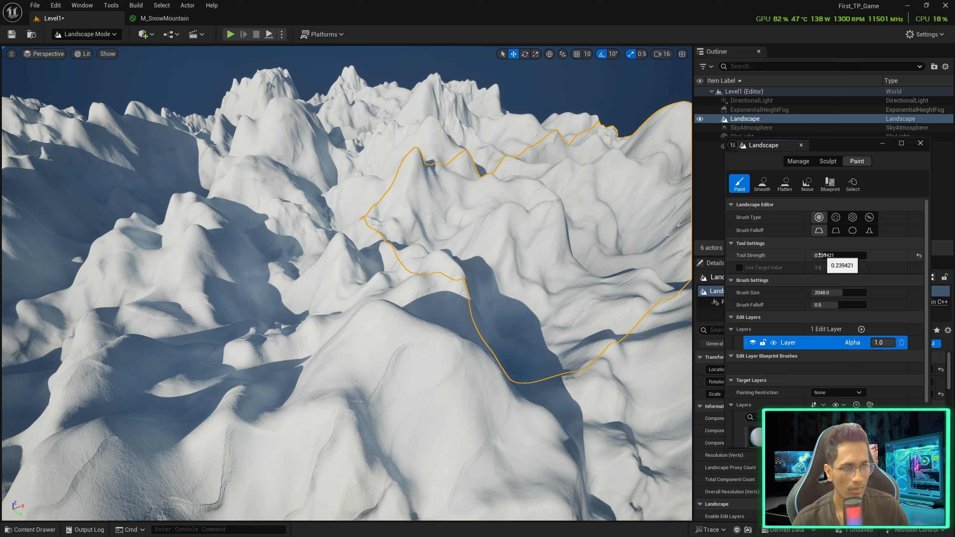
key("d")
right_click_drag(591, 244, 515, 252)
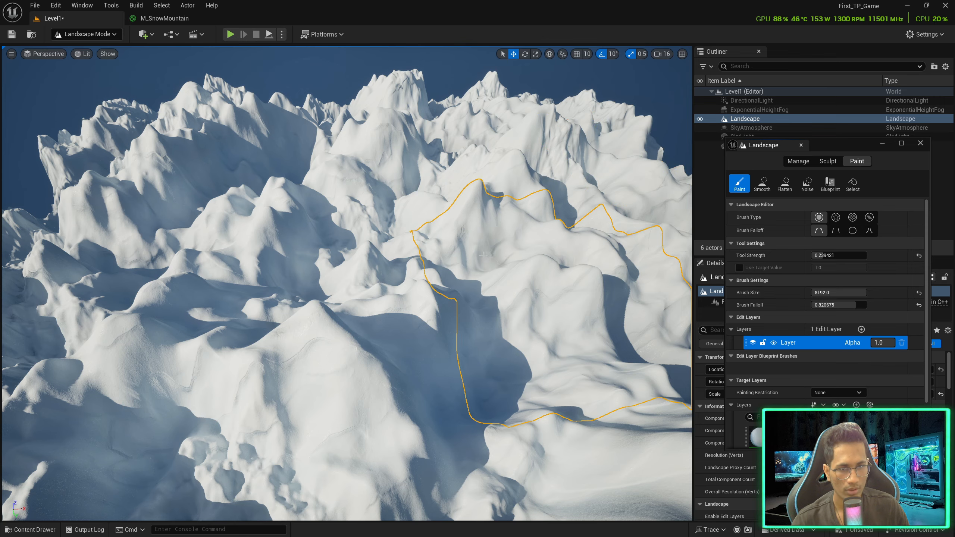
mouse_move(499, 224)
right_mouse_down()
mouse_move(512, 211)
mouse_move(479, 224)
right_mouse_up()
key("d")
Paint broad dark rock streaks across several snowy peaks and down the left valley
mouse_move(499, 224)
left_mouse_down()
mouse_move(300, 290)
mouse_move(541, 222)
mouse_move(278, 230)
mouse_move(300, 174)
left_mouse_up()
mouse_move(373, 170)
left_mouse_down()
mouse_move(273, 299)
mouse_move(500, 287)
mouse_move(260, 319)
mouse_move(533, 337)
mouse_move(484, 274)
mouse_move(556, 294)
mouse_move(608, 245)
mouse_move(611, 290)
left_mouse_up()
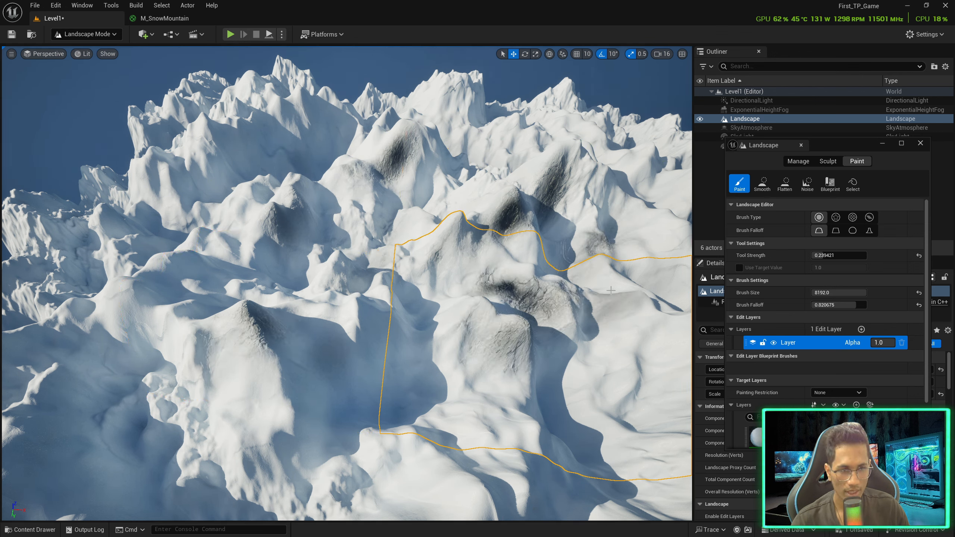
right_click_drag(658, 299, 654, 280)
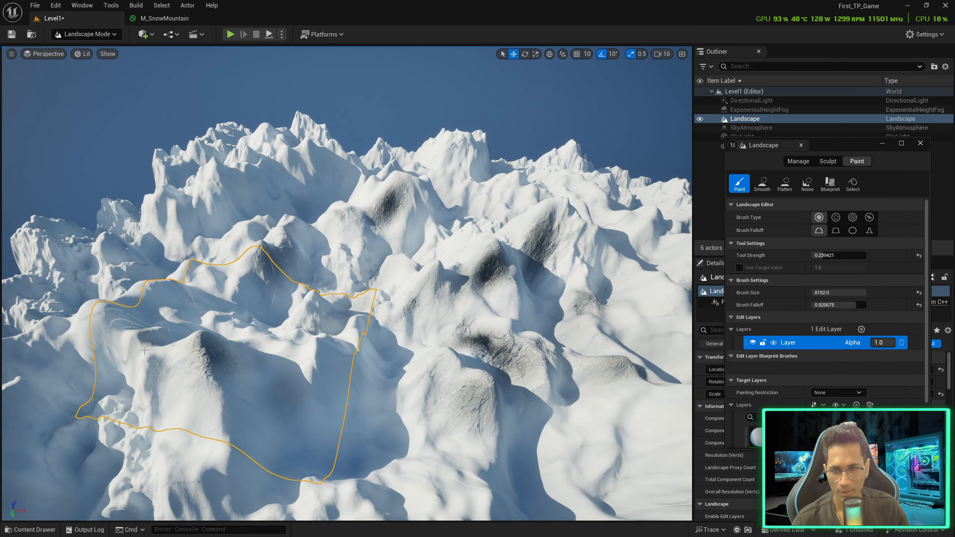
left_click(136, 301)
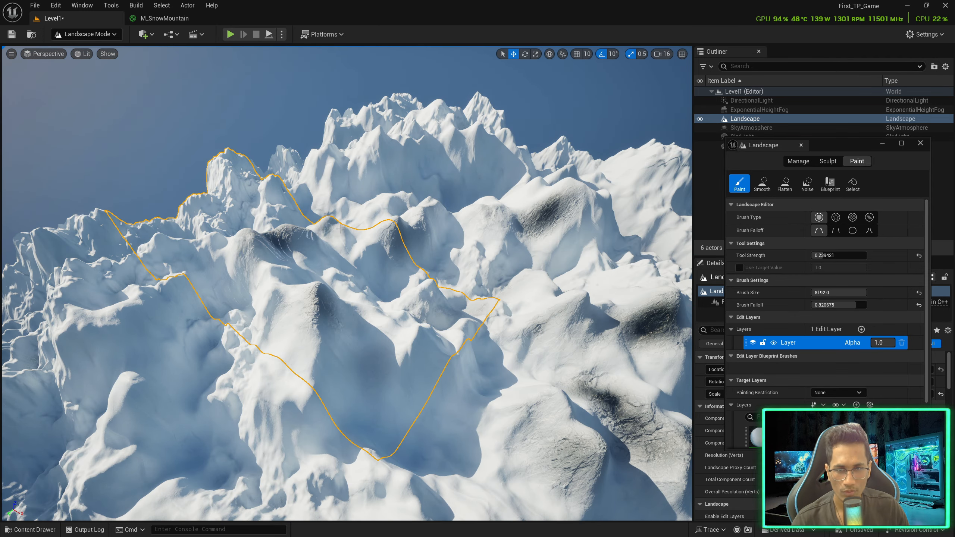
mouse_move(340, 228)
left_mouse_down()
mouse_move(616, 184)
mouse_move(376, 160)
mouse_move(188, 296)
mouse_move(325, 496)
mouse_move(537, 338)
mouse_move(150, 425)
mouse_move(432, 365)
mouse_move(150, 342)
mouse_move(263, 192)
mouse_move(458, 158)
mouse_move(346, 331)
mouse_move(406, 415)
left_mouse_up()
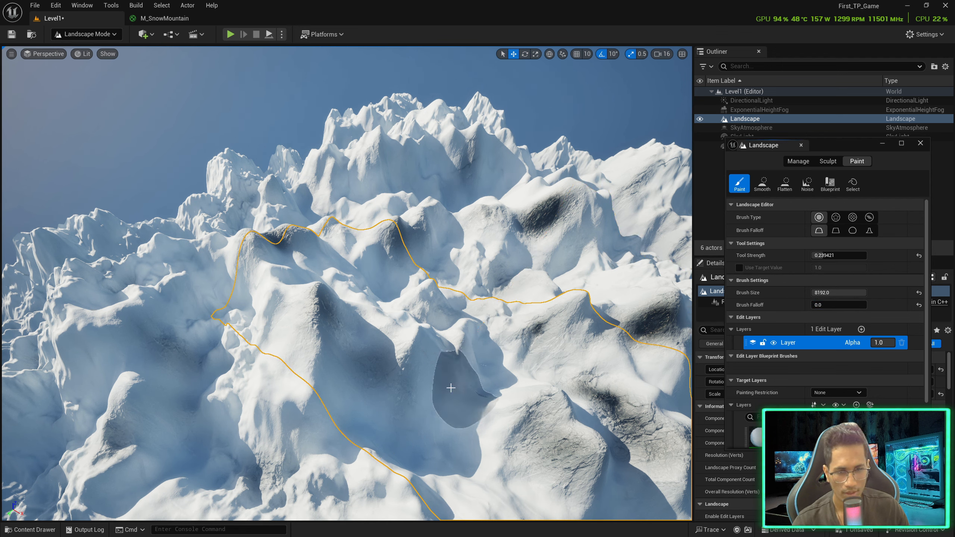
Paint rock into the valley, undo it, and test a stroke in the central hollow
mouse_move(432, 400)
left_mouse_down()
mouse_move(442, 370)
mouse_move(417, 162)
mouse_move(203, 228)
mouse_move(162, 395)
mouse_move(338, 432)
mouse_move(463, 376)
mouse_move(435, 251)
mouse_move(370, 328)
mouse_move(432, 161)
mouse_move(526, 331)
mouse_move(460, 433)
left_mouse_up()
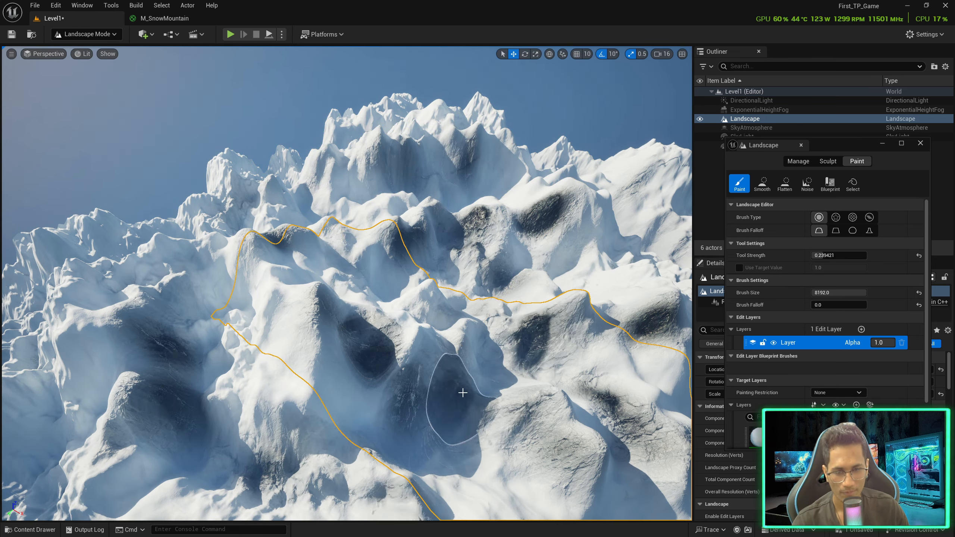
key("ctrl+z")
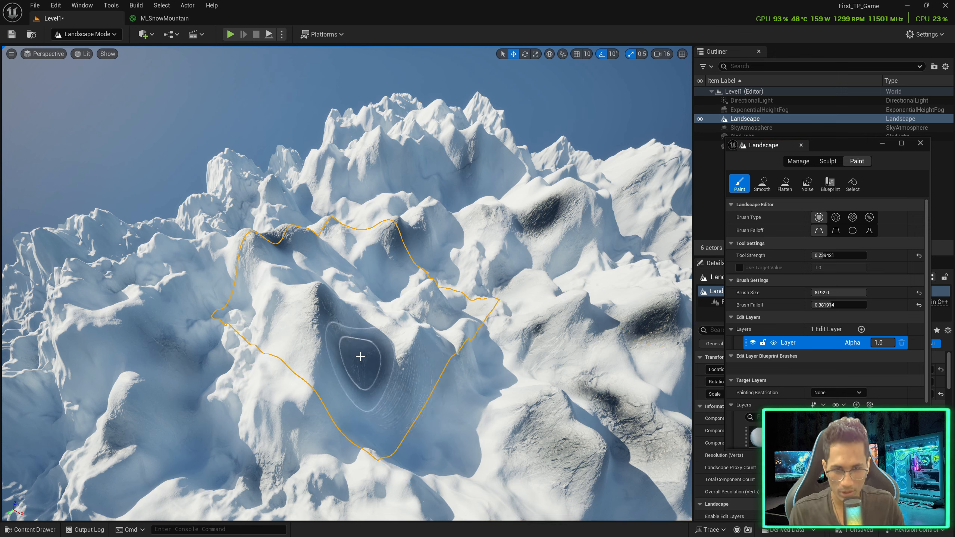
left_click_drag(348, 355, 354, 362)
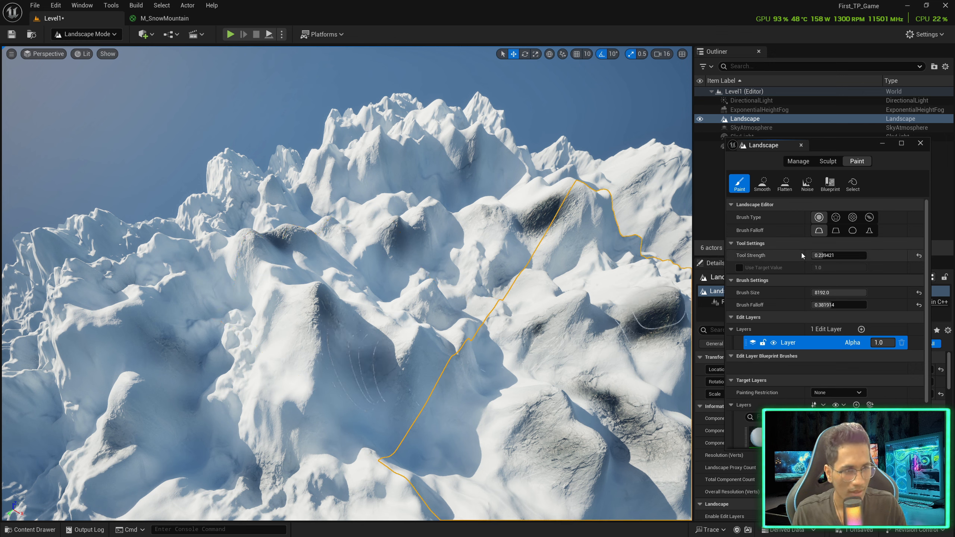
Raise brush falloff to about 0.55 and dab rock paint onto three more snowy slopes
left_click_drag(823, 305, 839, 305)
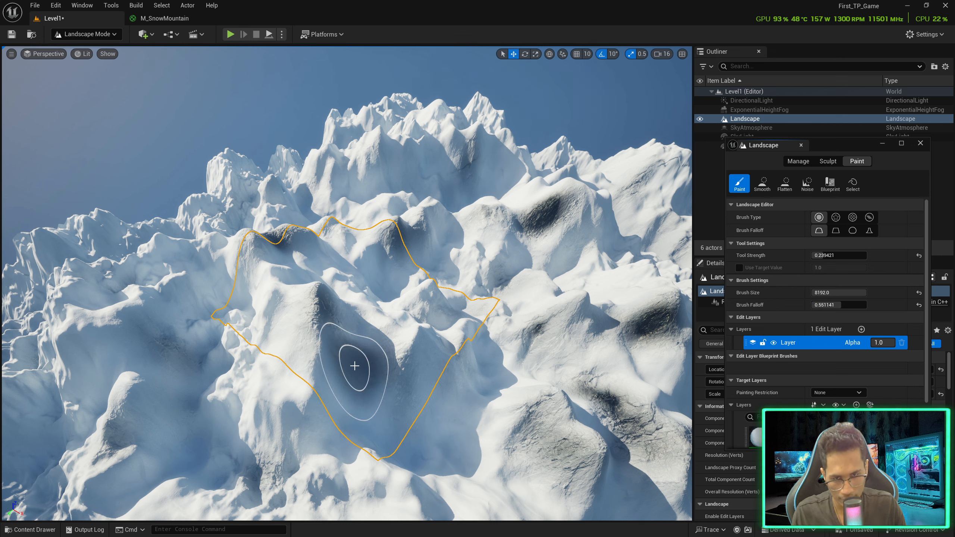
left_click(282, 353)
left_click(464, 153)
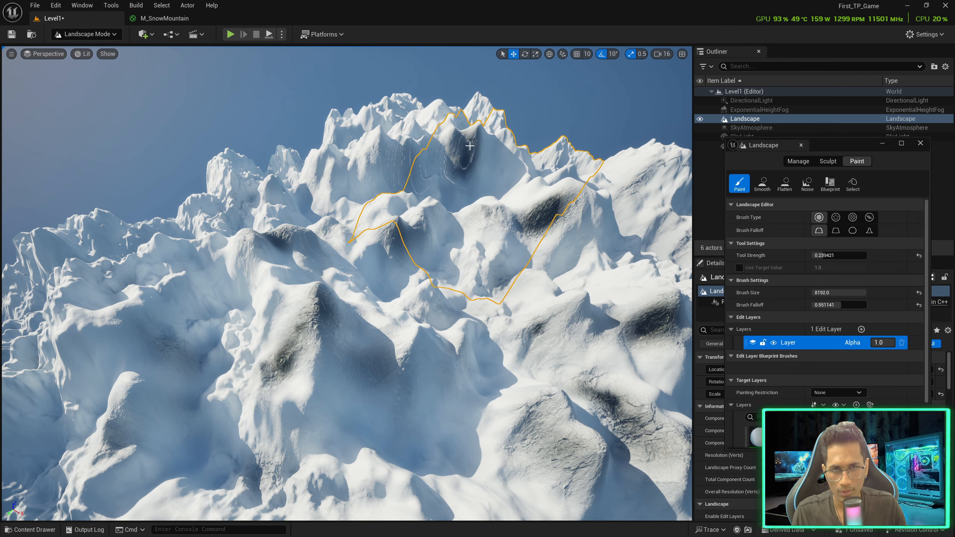
left_click(374, 152)
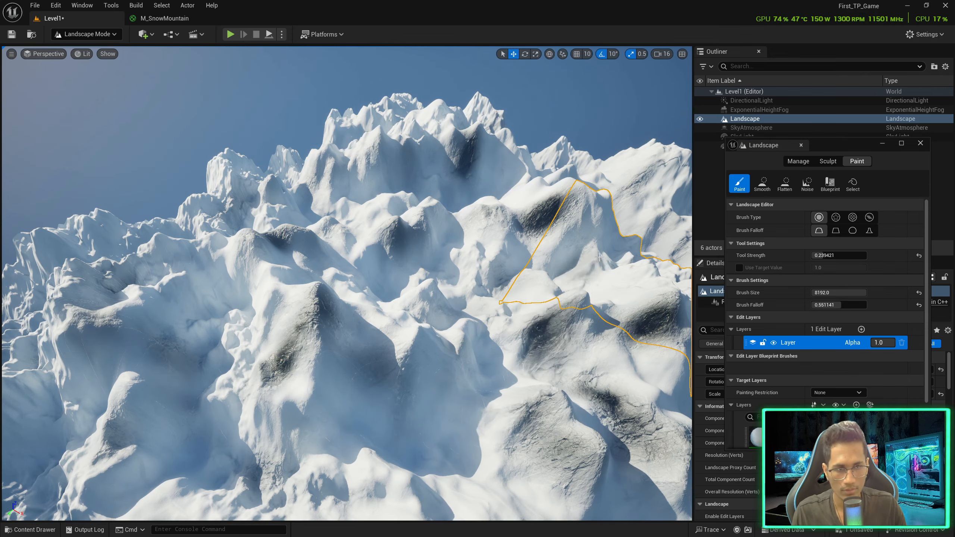
mouse_move(347, 406)
right_mouse_down()
mouse_move(380, 376)
mouse_move(330, 404)
right_mouse_up()
scroll(794, 370, "down", 3)
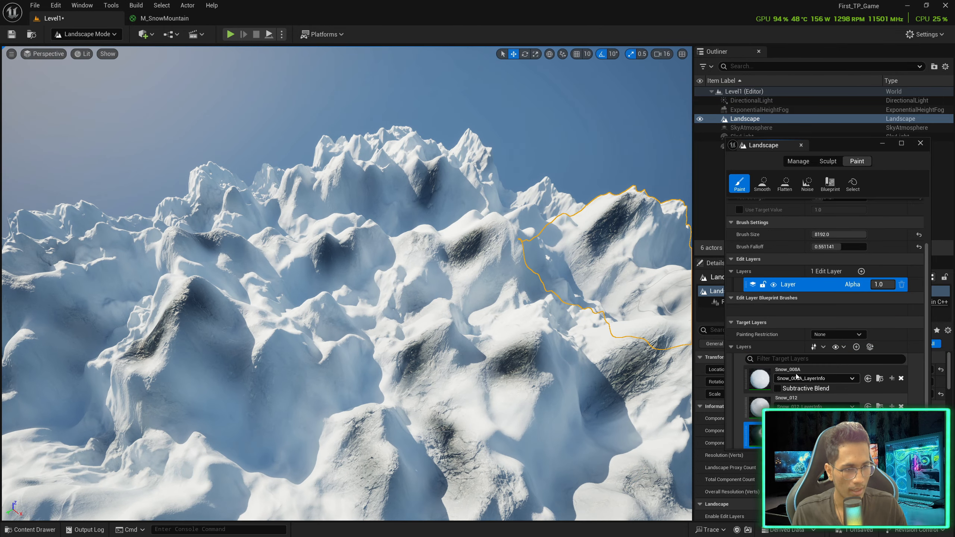
Fill the whole landscape with Snow_008A and look around the snow-dusted rock outcrops
right_click(796, 370)
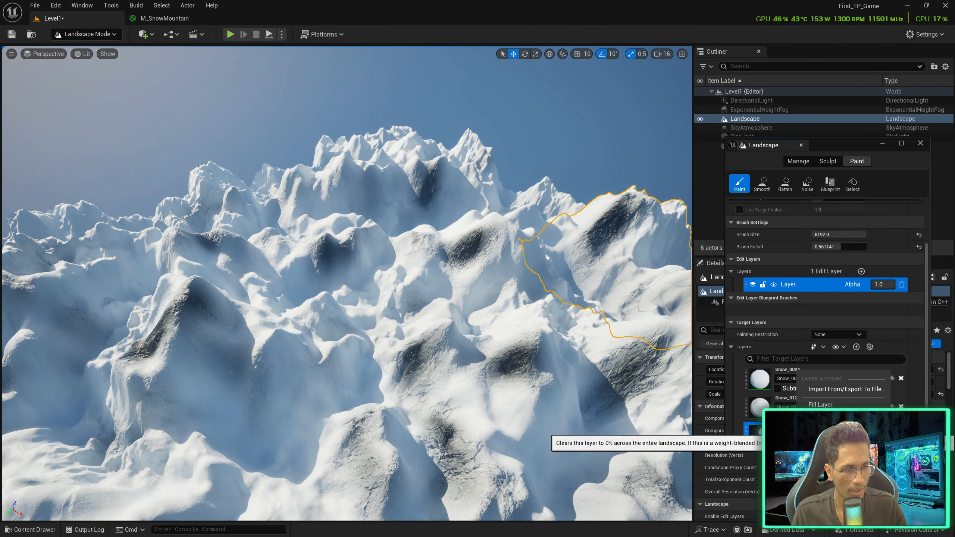
left_click(820, 404)
right_click_drag(466, 324, 485, 337)
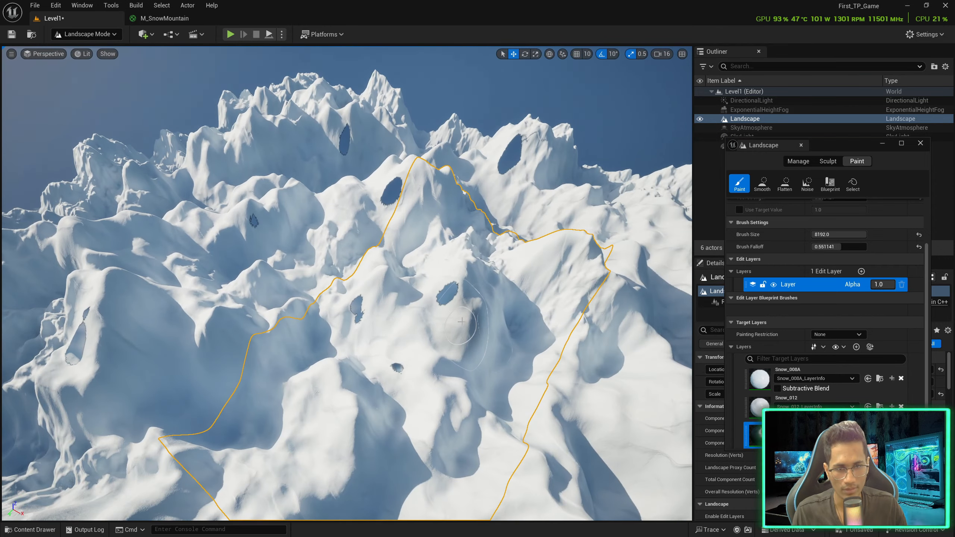
mouse_move(403, 232)
right_mouse_down()
mouse_move(417, 226)
mouse_move(406, 241)
right_mouse_up()
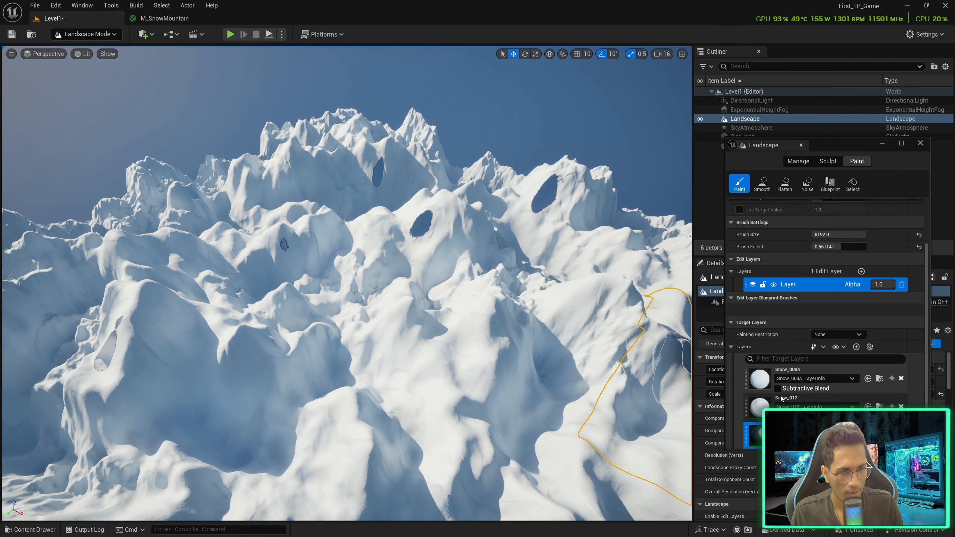
mouse_move(243, 317)
right_mouse_down()
mouse_move(195, 311)
mouse_move(244, 316)
right_mouse_up()
Paint Snow_012 rock outcrops and streaks onto the left, central and right peaks
mouse_move(111, 328)
left_mouse_down()
mouse_move(480, 306)
mouse_move(412, 293)
left_mouse_up()
mouse_move(453, 220)
left_mouse_down()
mouse_move(415, 211)
mouse_move(475, 229)
left_mouse_up()
mouse_move(412, 227)
left_mouse_down()
mouse_move(409, 219)
mouse_move(449, 227)
left_mouse_up()
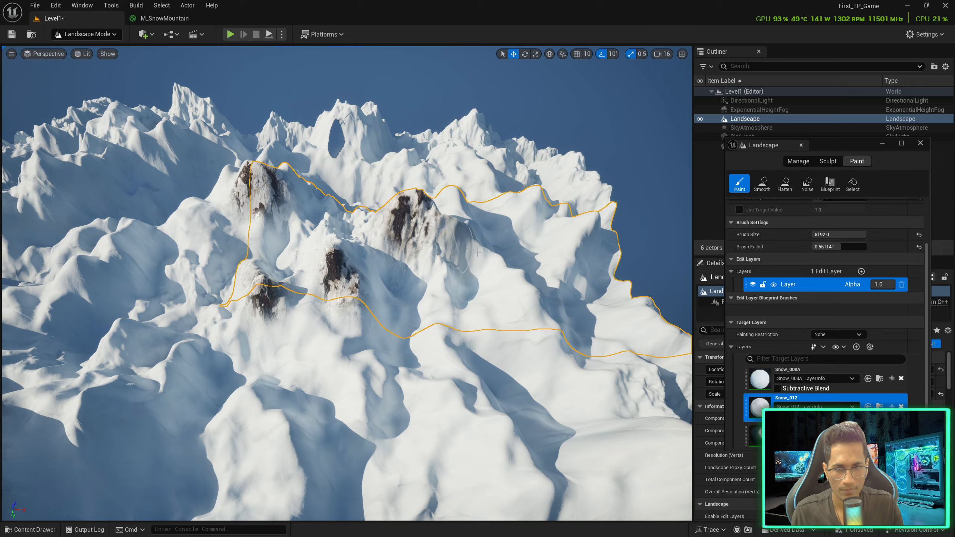
mouse_move(451, 230)
right_mouse_down()
mouse_move(353, 224)
mouse_move(427, 230)
right_mouse_up()
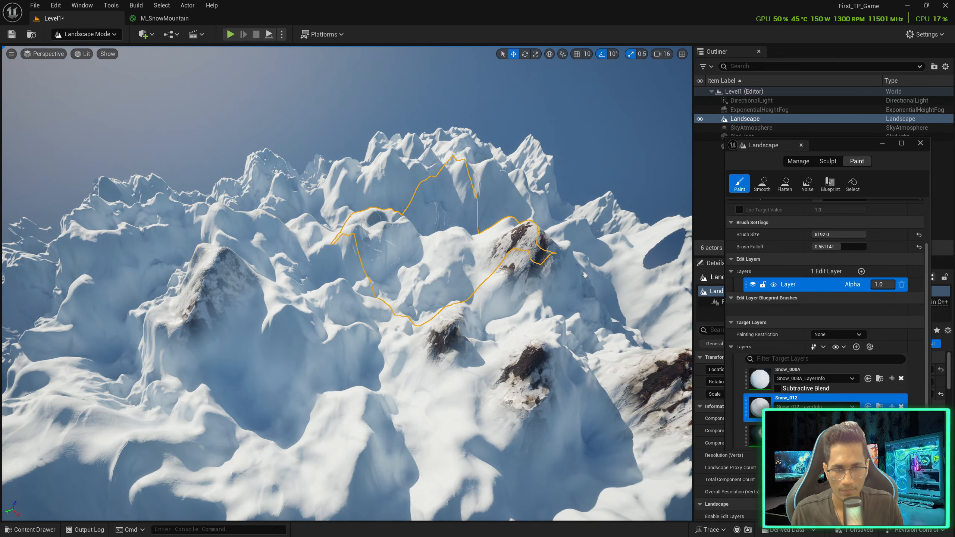
left_click_drag(344, 270, 371, 260)
right_click_drag(370, 259, 324, 300)
left_click_drag(379, 278, 320, 278)
right_click_drag(320, 278, 278, 260)
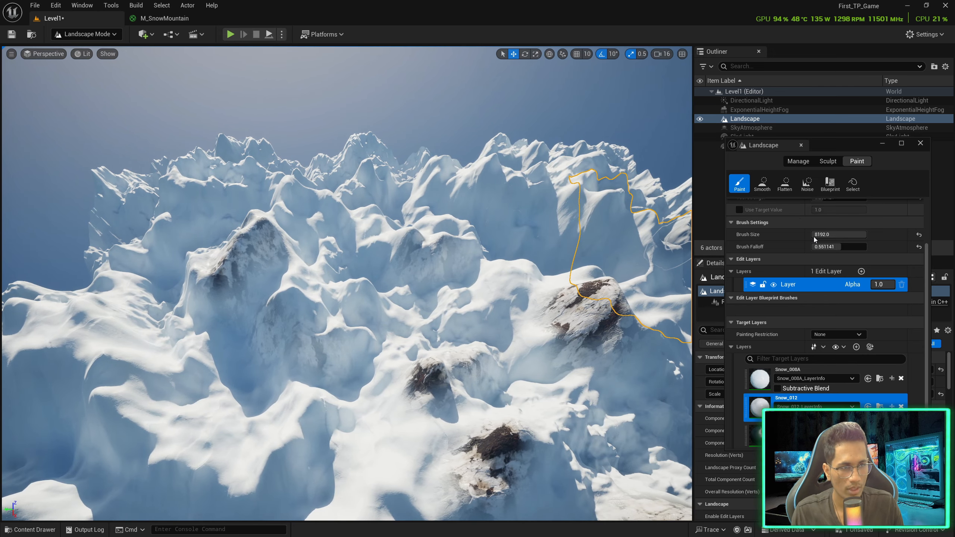
Paint rock patches onto the left slope, the right peak, the distant slopes and the lower snowy slopes
scroll(816, 244, "up", 2)
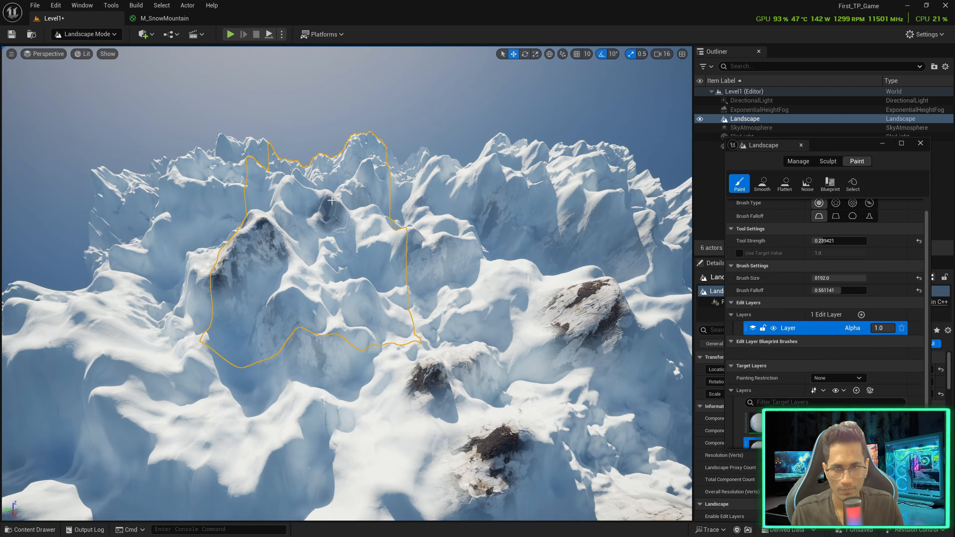
mouse_move(128, 361)
left_mouse_down()
mouse_move(264, 443)
mouse_move(214, 457)
left_mouse_up()
mouse_move(214, 457)
right_mouse_down()
mouse_move(331, 417)
mouse_move(338, 463)
mouse_move(300, 508)
right_mouse_up()
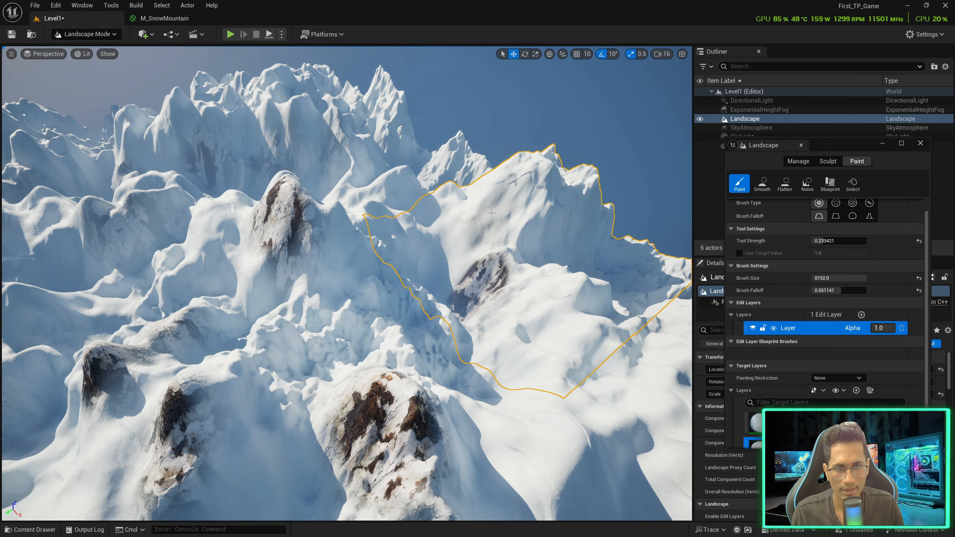
mouse_move(507, 191)
left_mouse_down()
mouse_move(530, 197)
mouse_move(506, 190)
left_mouse_up()
left_click_drag(393, 179, 344, 152)
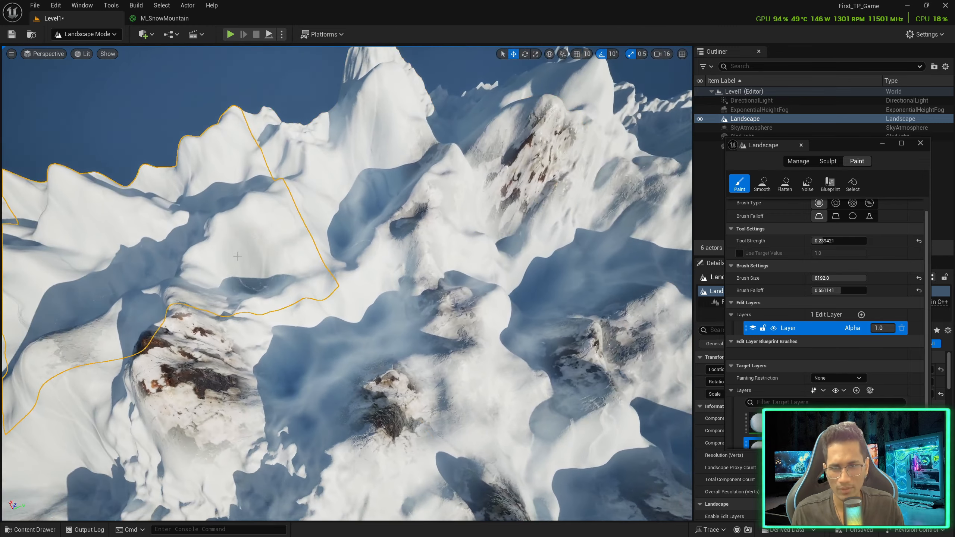
left_click_drag(348, 160, 277, 248)
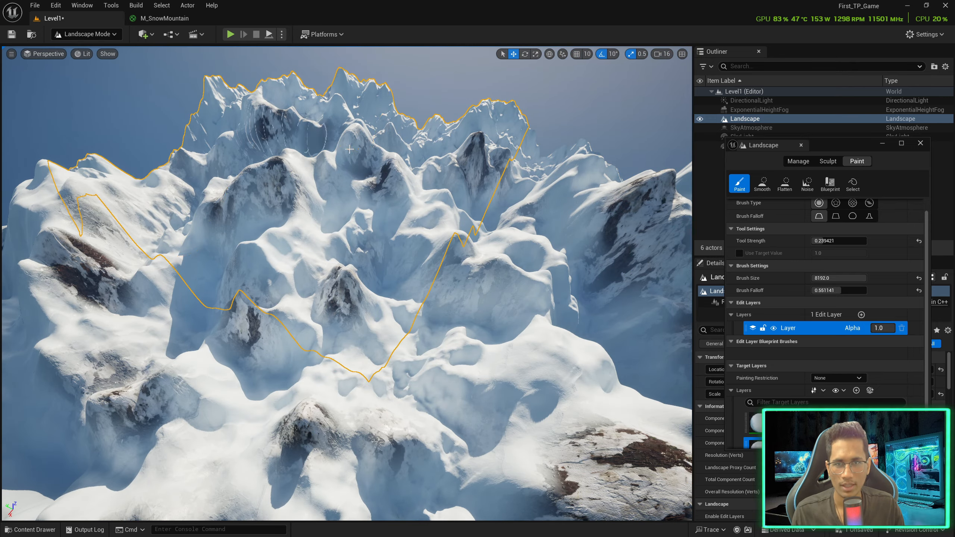
Darken the right peak with rock paint and lay dark rock texture along a slope
left_click_drag(349, 149, 488, 274)
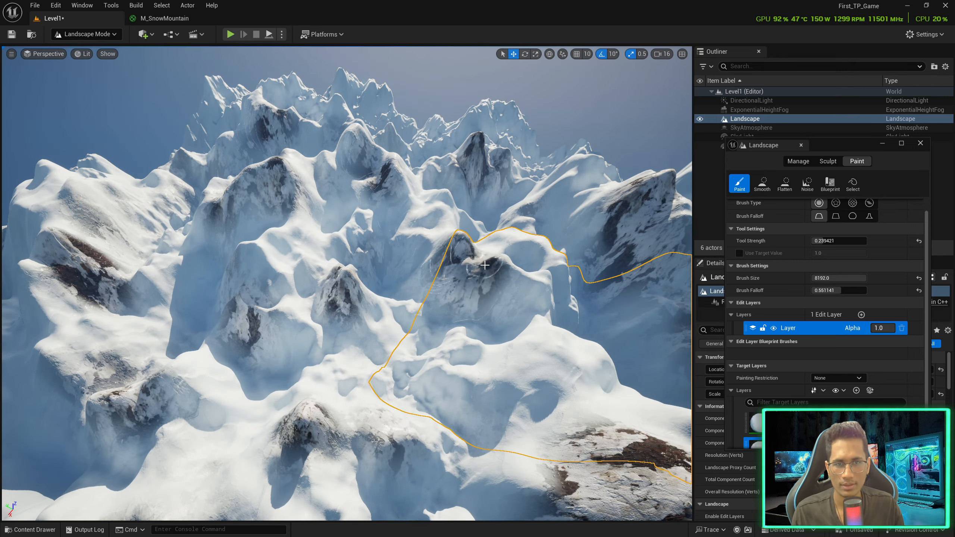
mouse_move(488, 274)
right_mouse_down()
mouse_move(579, 264)
mouse_move(560, 253)
mouse_move(568, 263)
right_mouse_up()
mouse_move(457, 205)
left_mouse_down()
mouse_move(471, 218)
mouse_move(468, 261)
mouse_move(488, 274)
left_mouse_up()
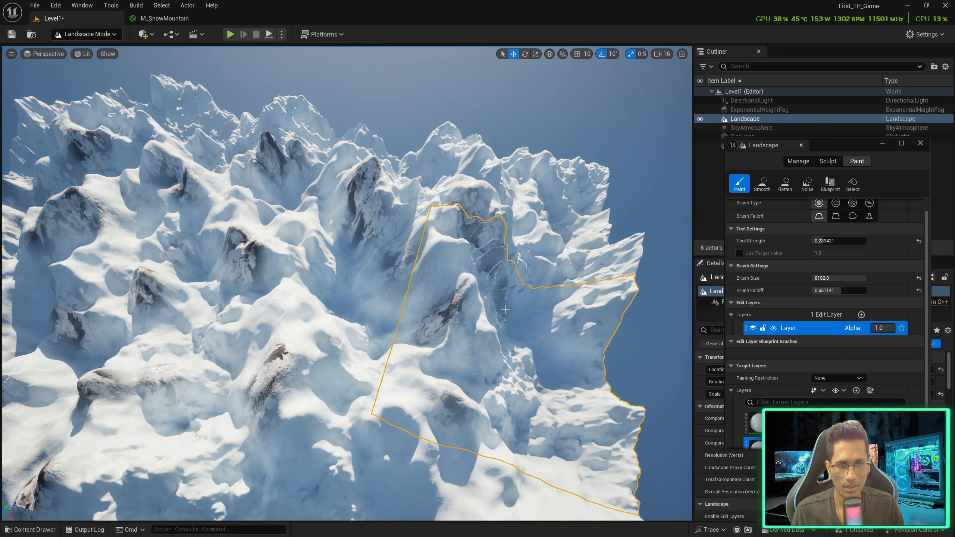
right_click_drag(458, 298, 380, 266)
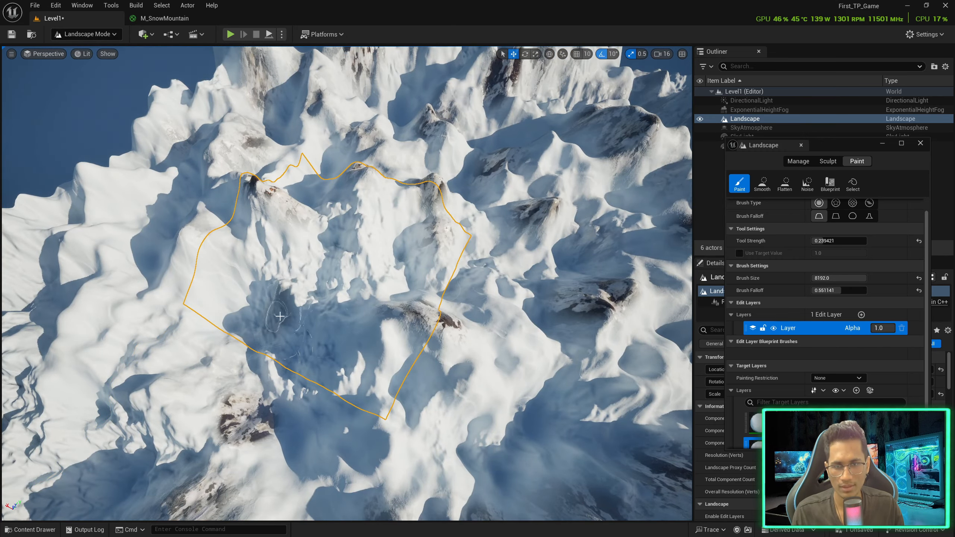
mouse_move(309, 280)
right_mouse_down()
mouse_move(312, 297)
mouse_move(295, 251)
right_mouse_up()
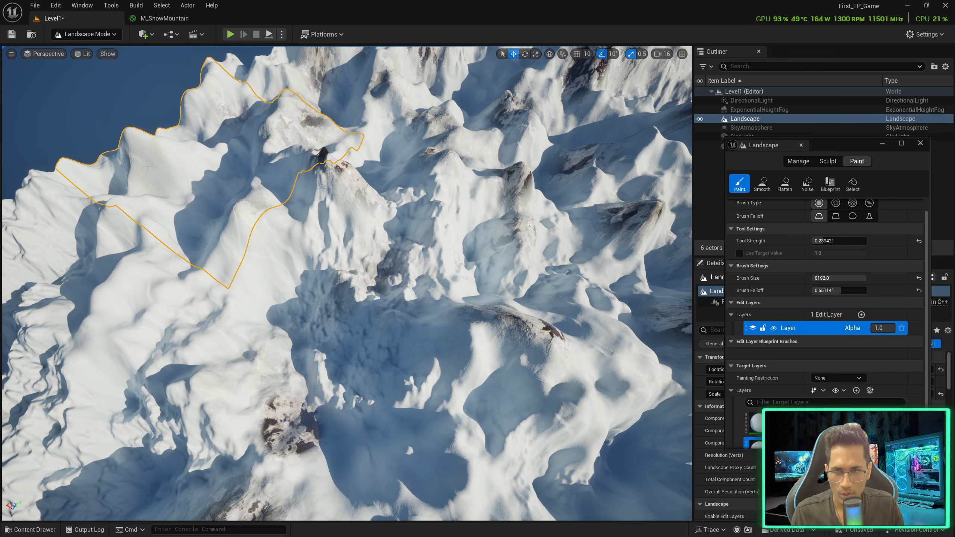
mouse_move(148, 166)
right_mouse_down()
mouse_move(146, 148)
mouse_move(146, 161)
right_mouse_up()
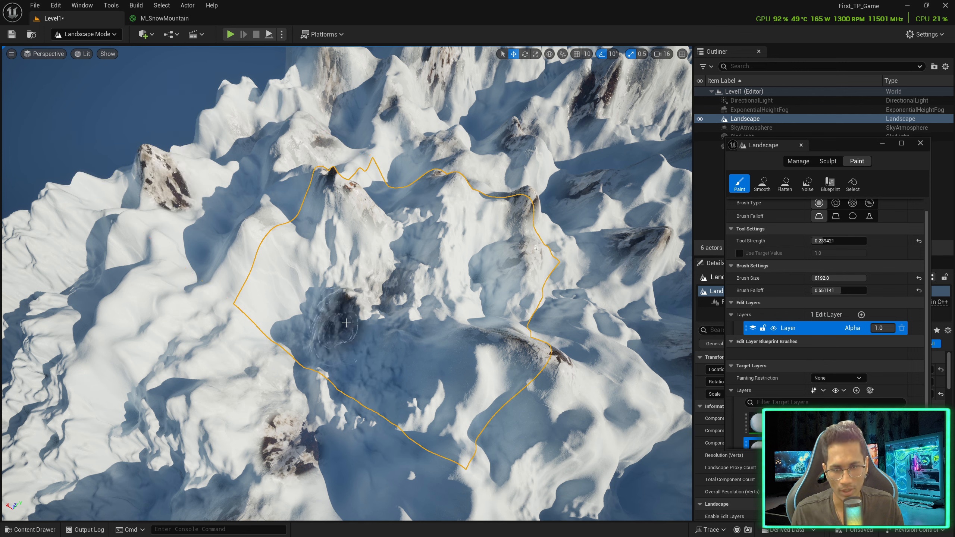
mouse_move(345, 323)
left_mouse_down()
mouse_move(363, 348)
mouse_move(447, 244)
mouse_move(592, 195)
mouse_move(550, 321)
left_mouse_up()
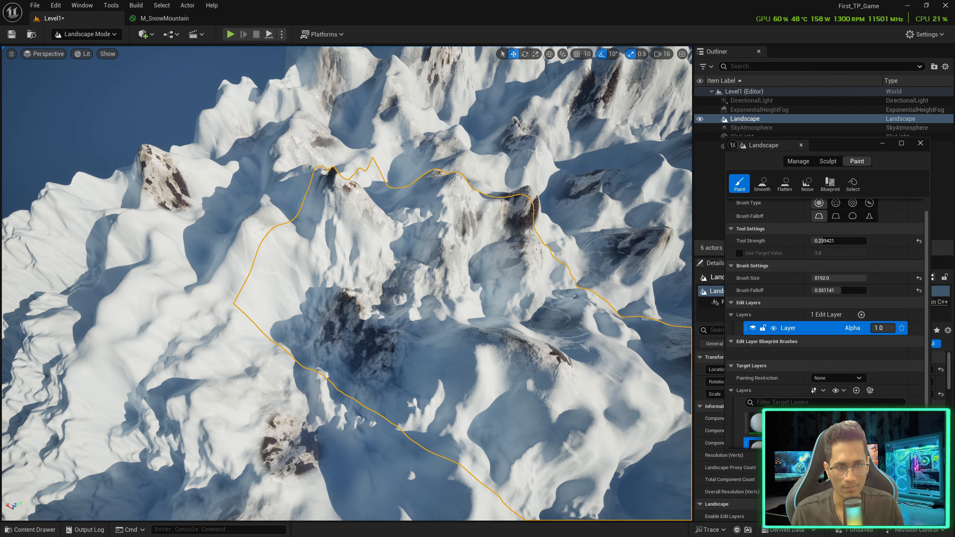
Paint rock texture over the left slopes, then swing around to other peaks
right_click_drag(406, 181, 368, 199)
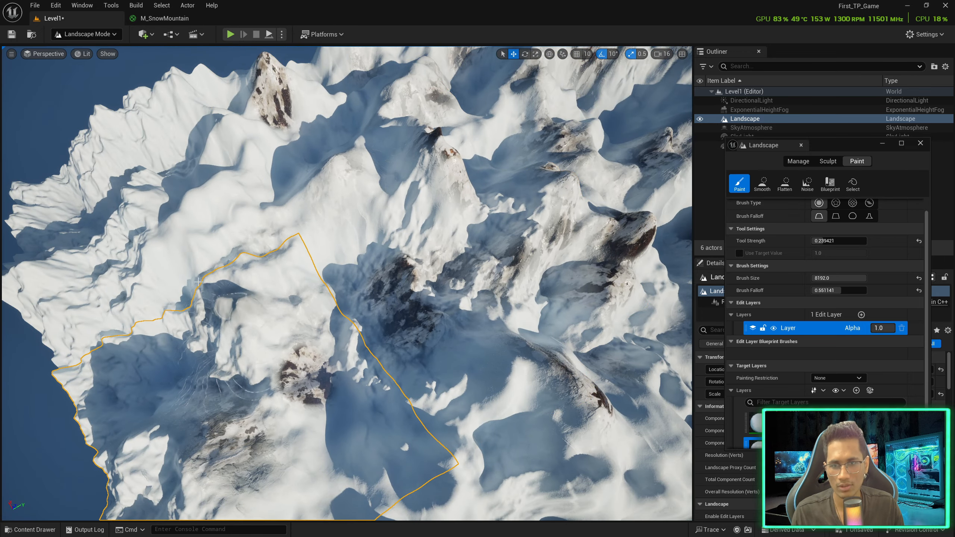
mouse_move(165, 287)
left_mouse_down()
mouse_move(101, 270)
mouse_move(132, 226)
mouse_move(95, 228)
left_mouse_up()
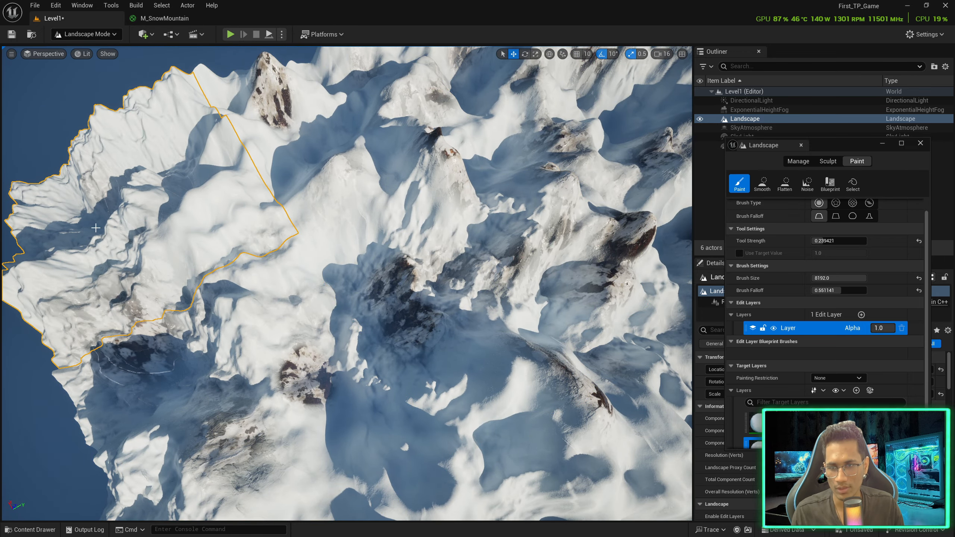
right_click_drag(116, 245, 84, 235)
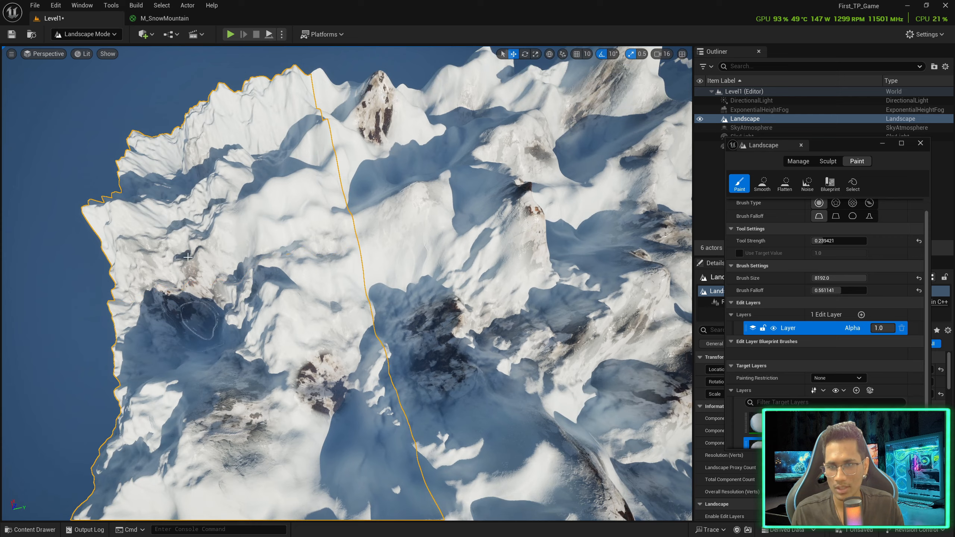
mouse_move(170, 242)
right_mouse_down()
mouse_move(233, 211)
mouse_move(256, 219)
right_mouse_up()
mouse_move(375, 261)
right_mouse_down()
mouse_move(470, 257)
mouse_move(545, 283)
mouse_move(505, 298)
mouse_move(481, 272)
right_mouse_up()
key("d")
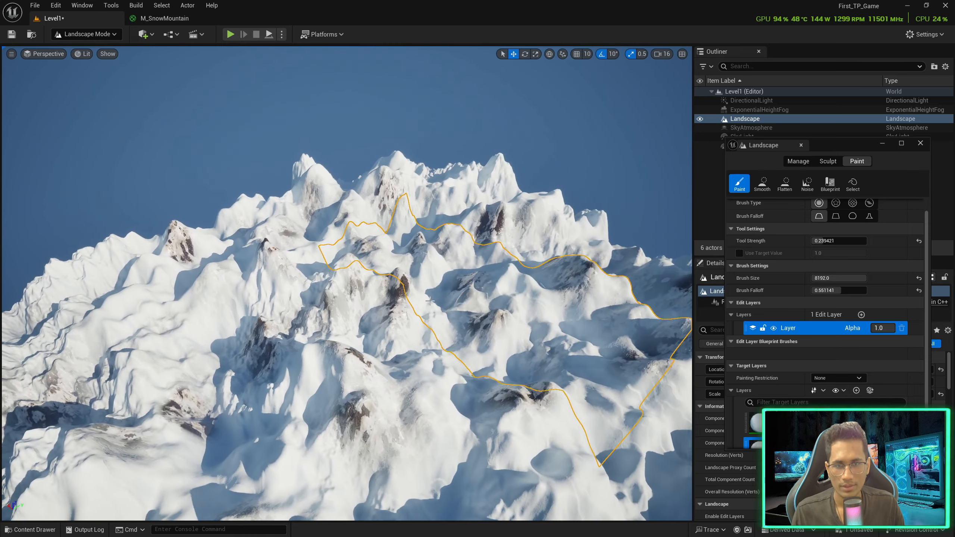
mouse_move(345, 323)
right_mouse_down()
mouse_move(357, 344)
mouse_move(399, 365)
right_mouse_up()
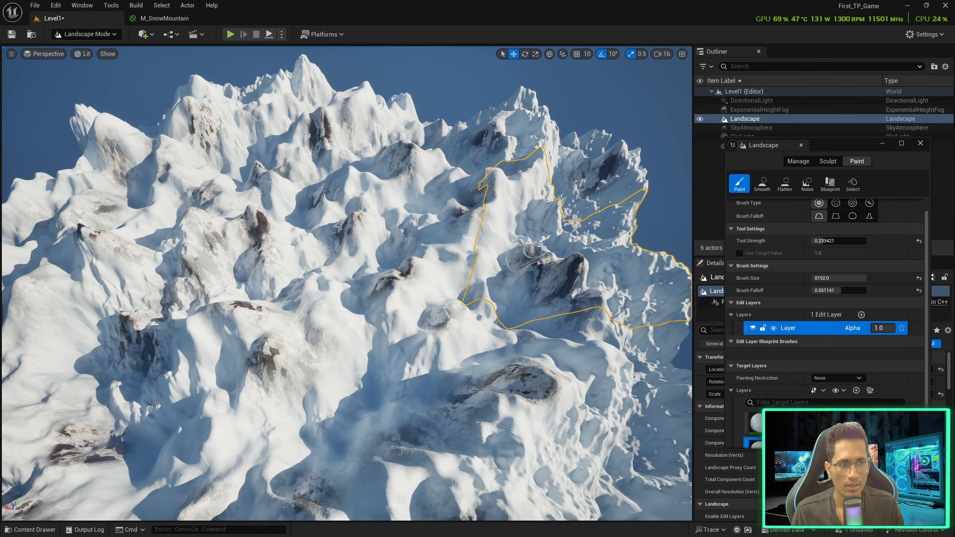
Switch to the third target layer and paint it onto the slopes and a peak
scroll(758, 439, "down", 3)
left_click(760, 431)
right_click_drag(399, 320, 335, 298)
left_click_drag(287, 332, 307, 329)
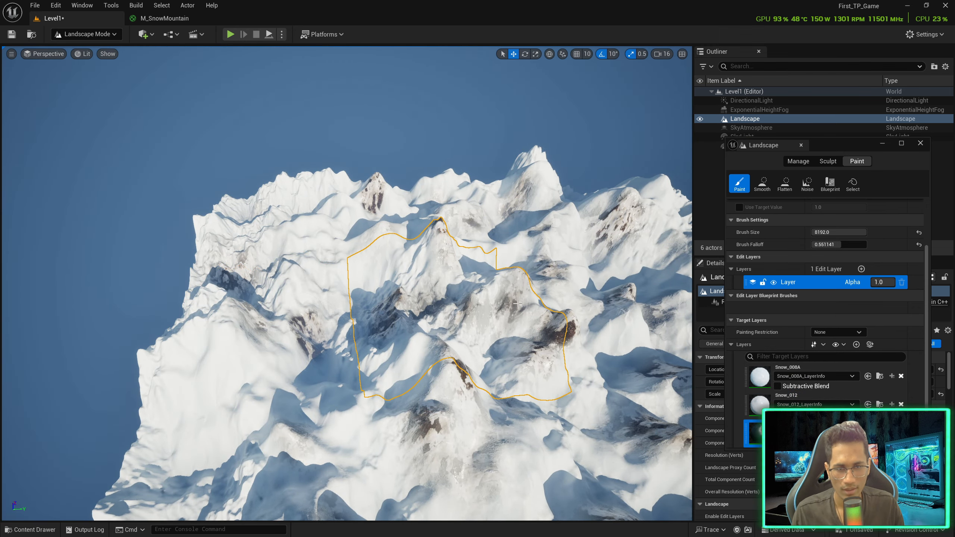
mouse_move(530, 320)
right_mouse_down()
mouse_move(595, 303)
mouse_move(499, 292)
right_mouse_up()
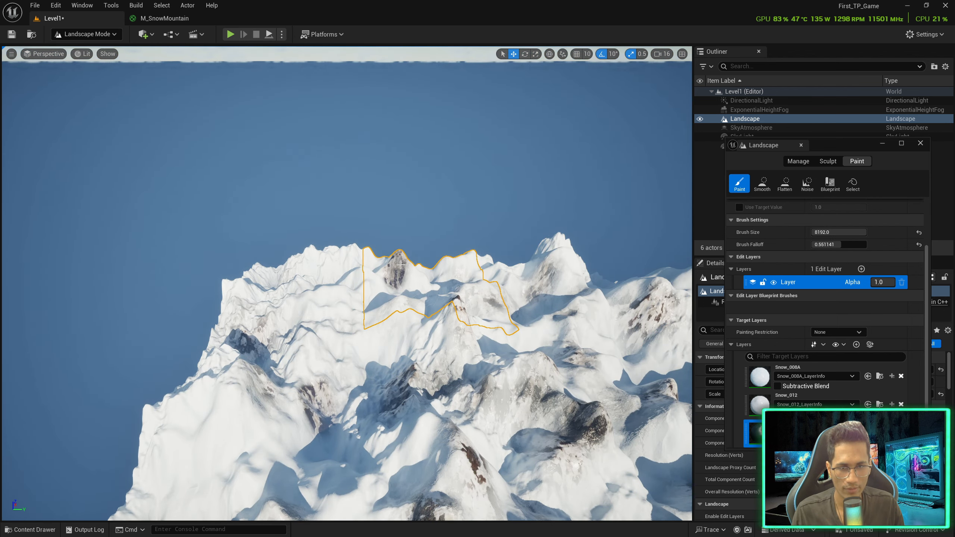
right_click_drag(400, 265, 452, 263)
left_click(408, 363)
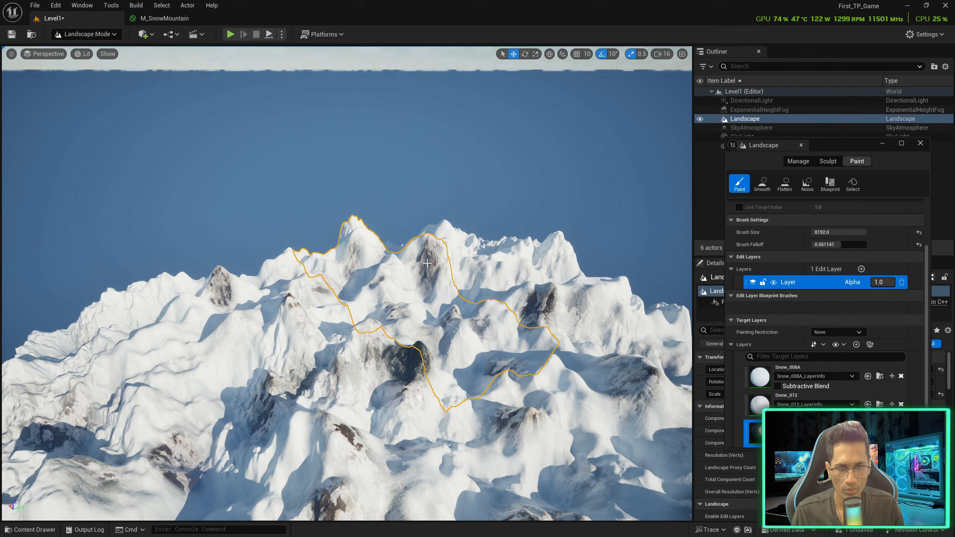
Paint dark rock onto the near, left and central snowy peaks
right_click_drag(355, 240, 452, 320)
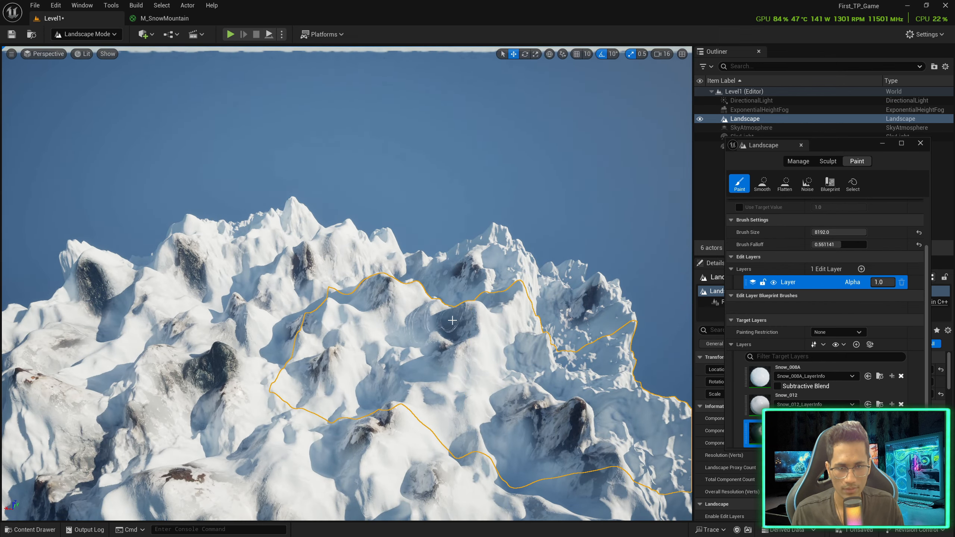
left_click(468, 311)
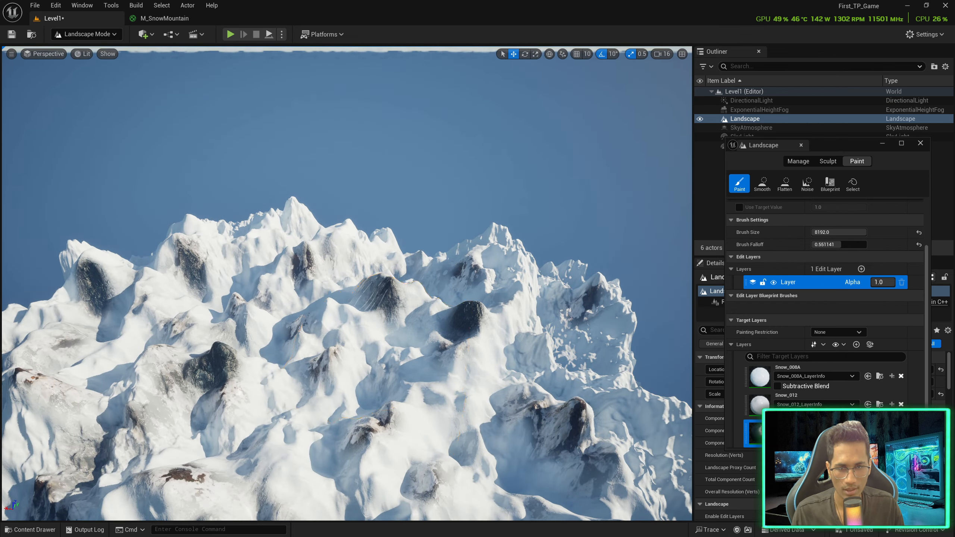
mouse_move(382, 348)
right_mouse_down()
mouse_move(407, 371)
mouse_move(380, 367)
mouse_move(370, 393)
mouse_move(308, 380)
right_mouse_up()
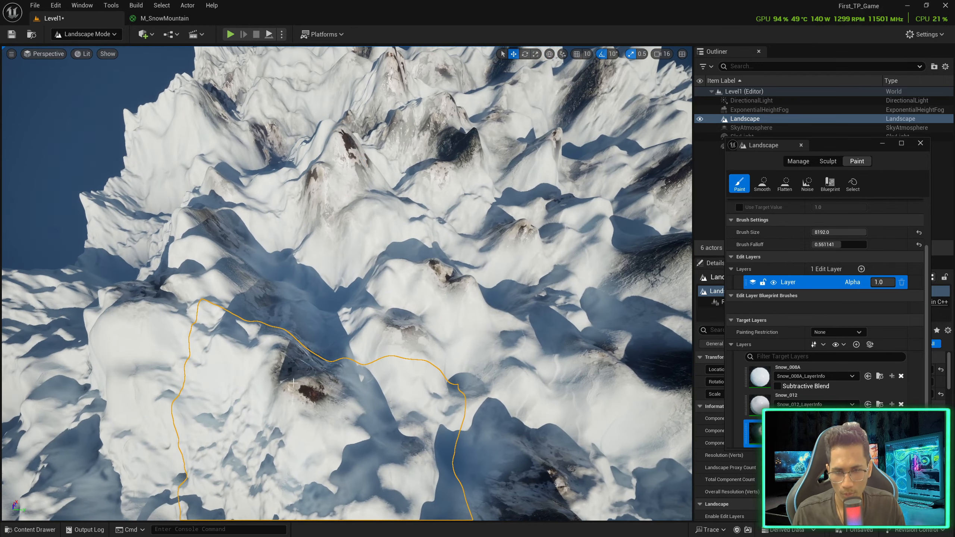
left_click(133, 337)
left_click(416, 283)
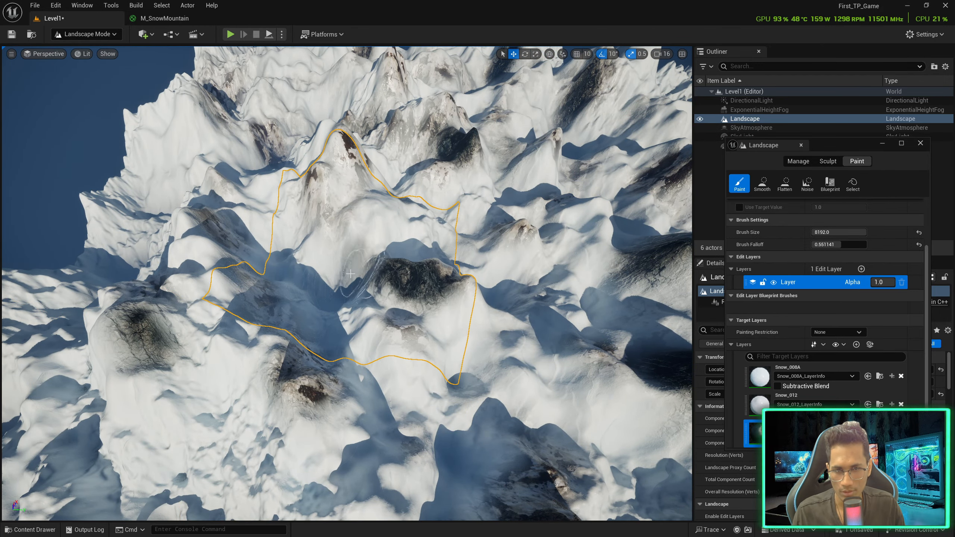
left_click(124, 339)
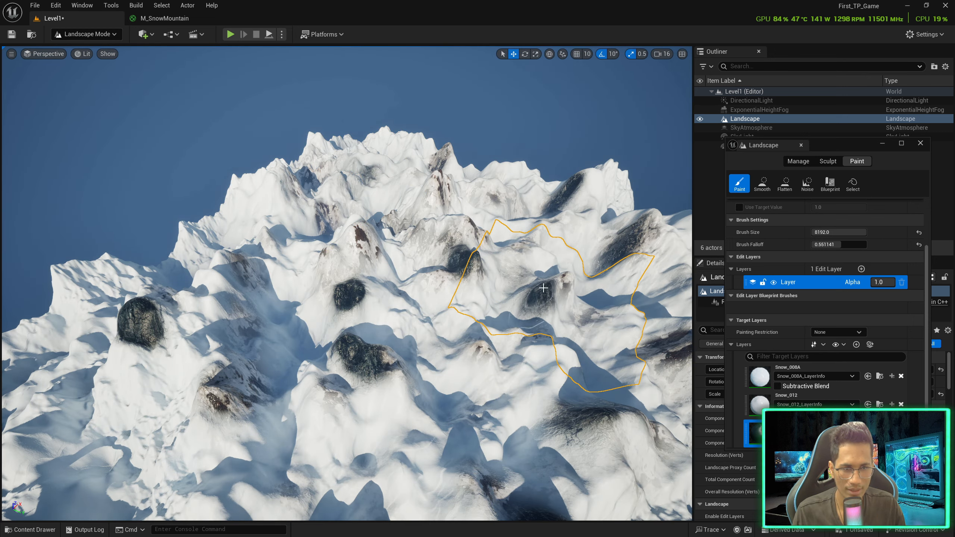
right_click_drag(543, 287, 569, 295)
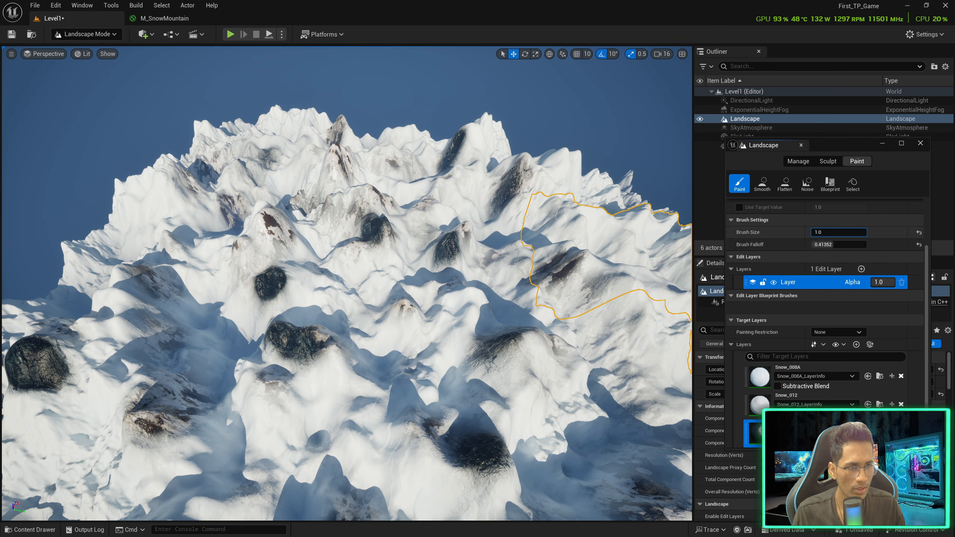
Lower the paint Tool Strength to about 0.10
scroll(838, 239, "up", 3)
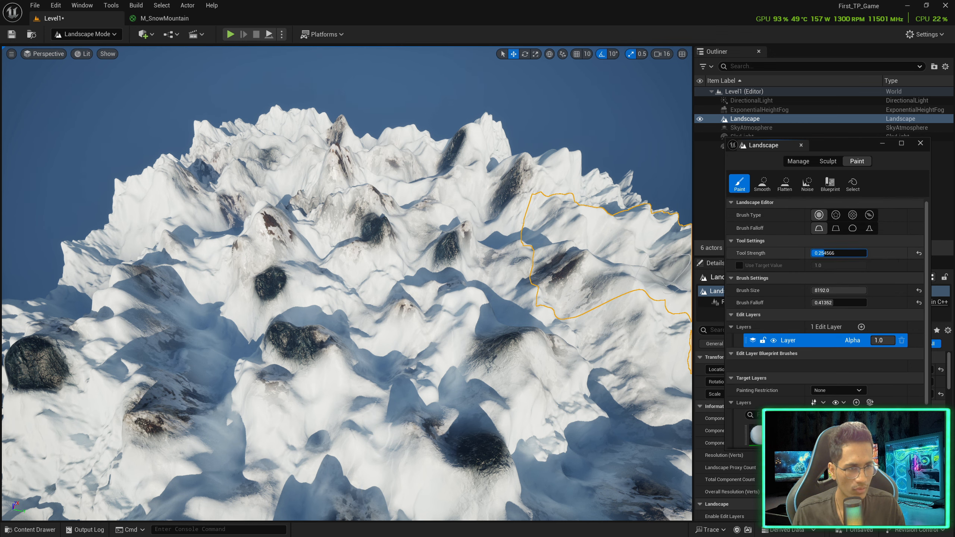
left_click_drag(817, 253, 816, 253)
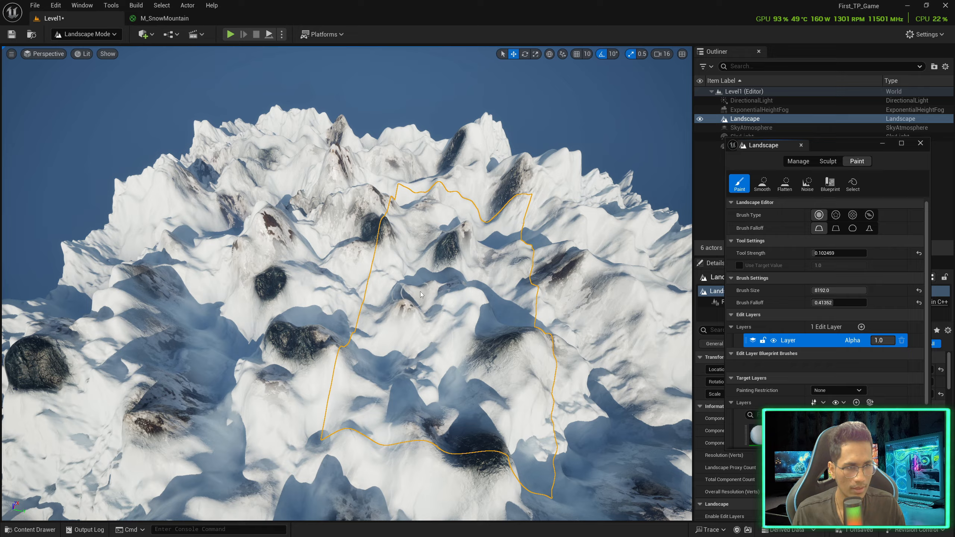
right_click_drag(455, 280, 477, 279)
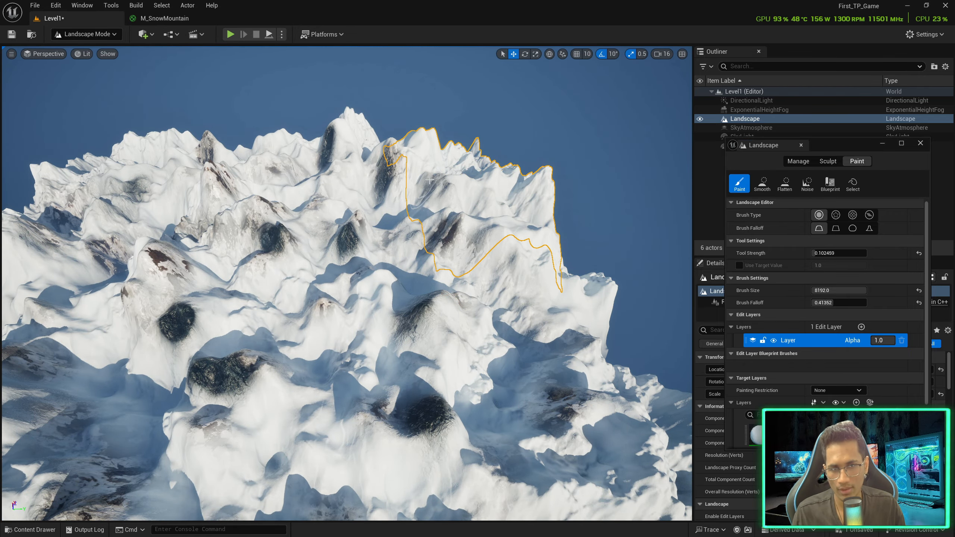
key("d")
right_click_drag(267, 240, 142, 242)
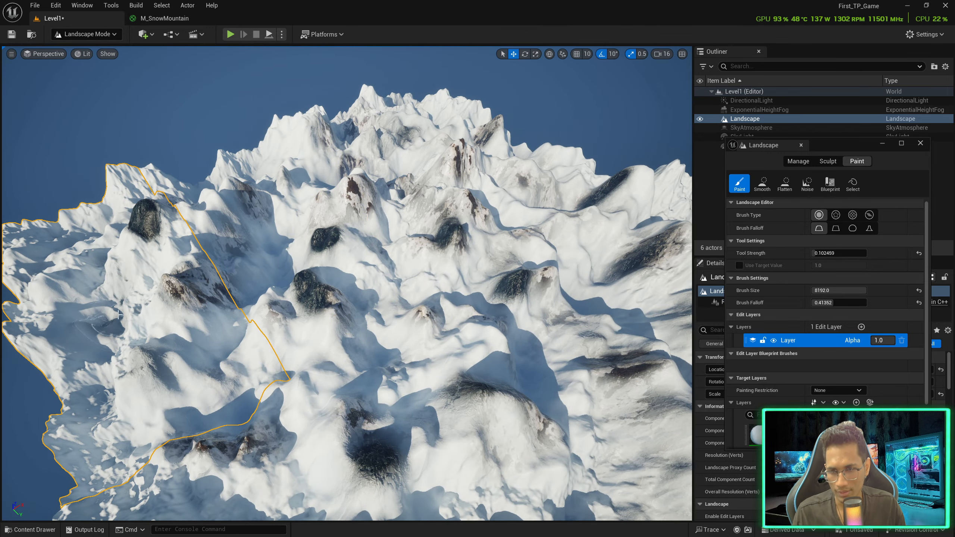
right_click_drag(109, 303, 76, 295)
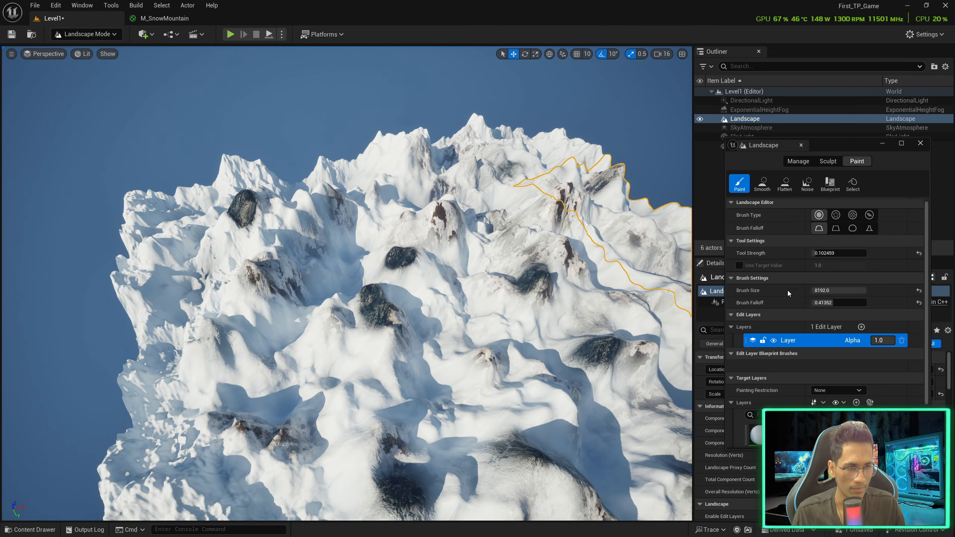
scroll(789, 354, "down", 3)
Paint Snow_008A snow over the dark rocks on the first peak
left_click(770, 372)
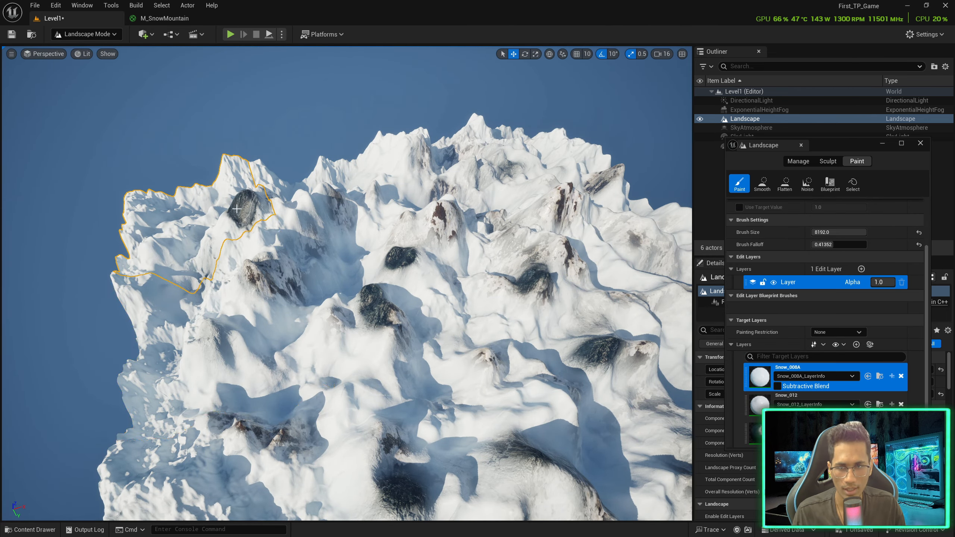
mouse_move(236, 209)
left_mouse_down()
mouse_move(470, 240)
mouse_move(320, 274)
mouse_move(231, 194)
mouse_move(367, 305)
left_mouse_up()
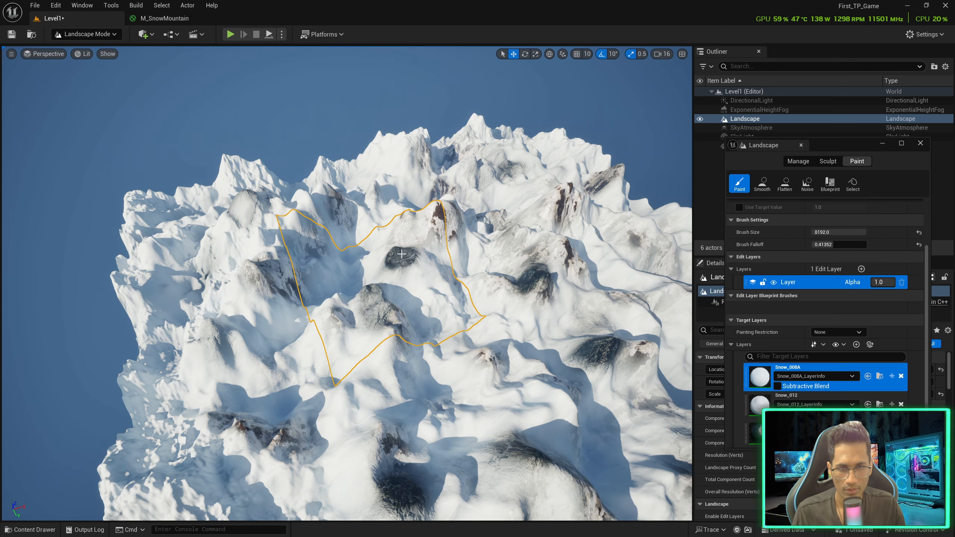
right_click_drag(408, 277, 448, 265)
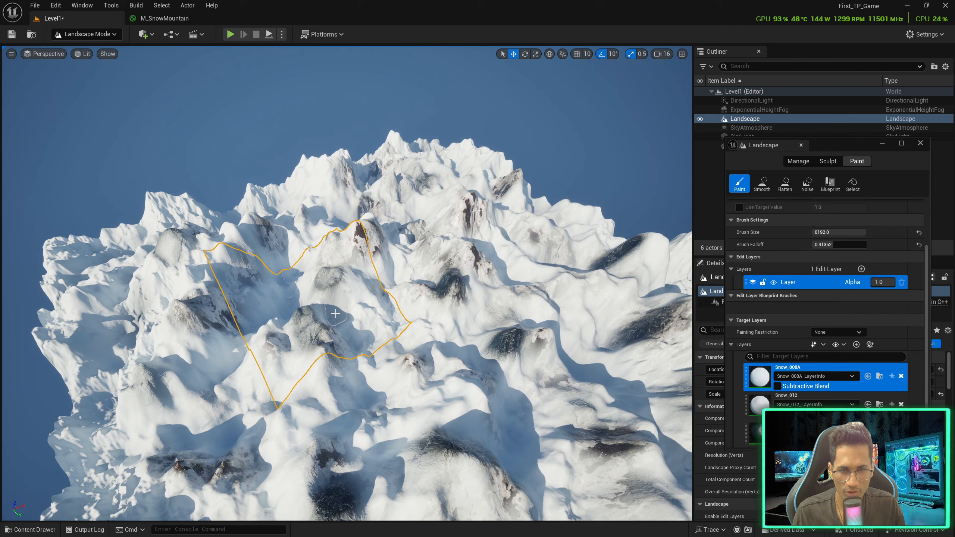
mouse_move(360, 253)
right_mouse_down()
mouse_move(371, 245)
mouse_move(342, 285)
mouse_move(335, 275)
right_mouse_up()
key("w")
key("w")
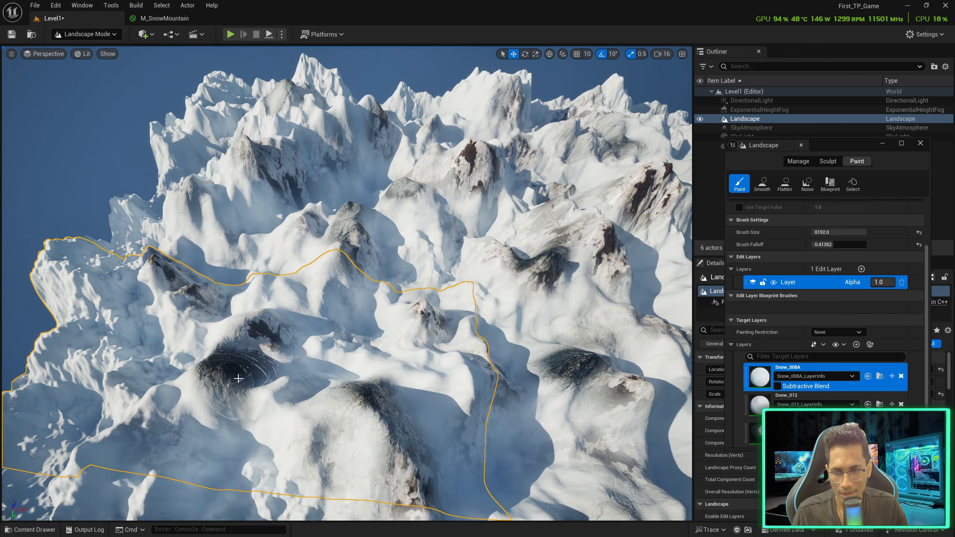
mouse_move(237, 386)
right_mouse_down()
mouse_move(263, 424)
mouse_move(297, 384)
mouse_move(324, 373)
right_mouse_up()
key("a")
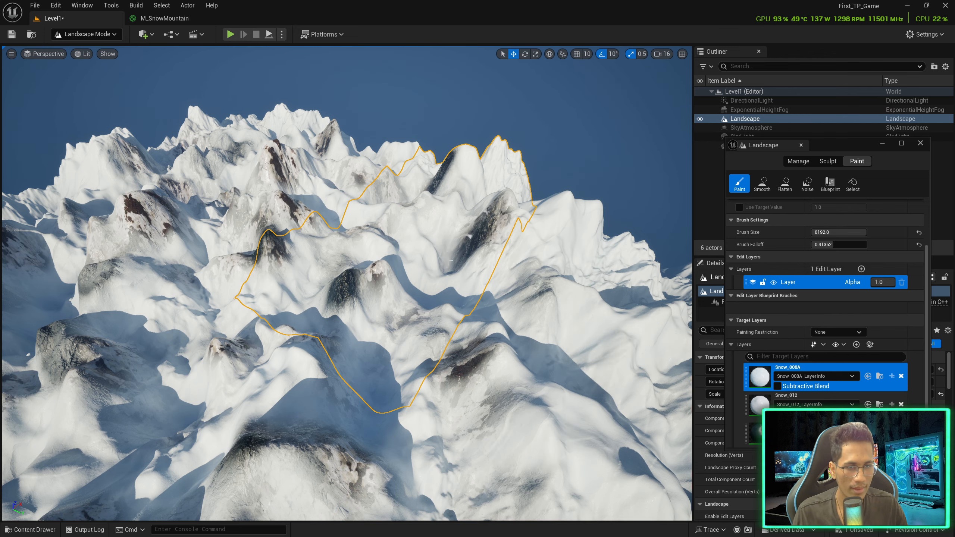
Lighten another dark rock patch with snow, then make Snow_012 the active layer
mouse_move(350, 285)
right_mouse_down()
mouse_move(338, 289)
mouse_move(362, 277)
right_mouse_up()
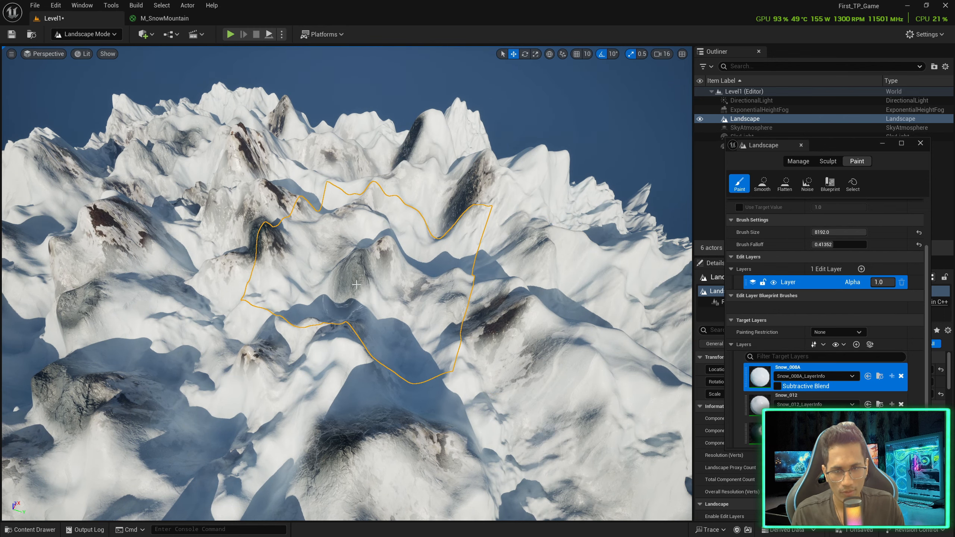
right_click_drag(356, 284, 347, 277)
mouse_move(534, 286)
right_mouse_down()
mouse_move(500, 278)
mouse_move(513, 301)
right_mouse_up()
mouse_move(438, 279)
right_mouse_down()
mouse_move(445, 251)
mouse_move(487, 248)
mouse_move(496, 235)
mouse_move(399, 176)
right_mouse_up()
left_click(368, 205)
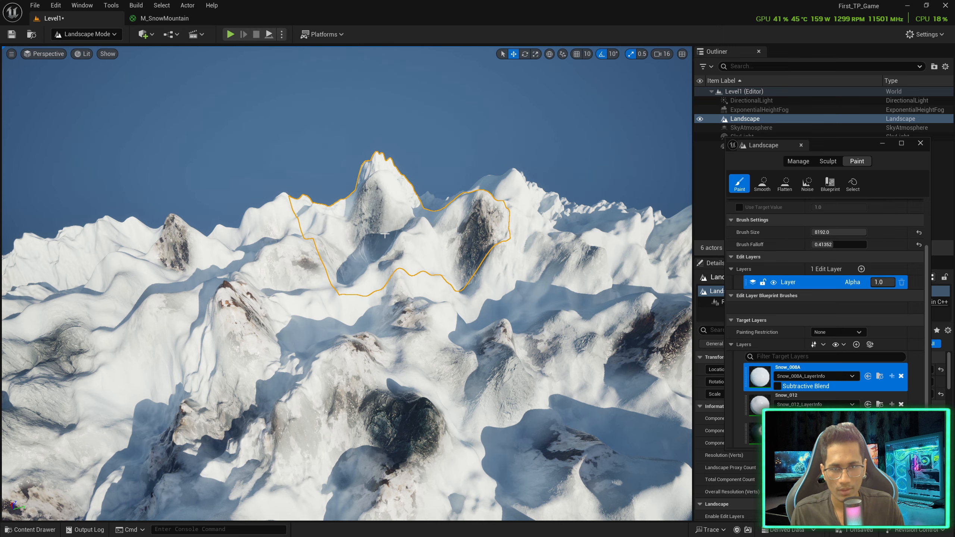
mouse_move(368, 206)
right_mouse_down()
mouse_move(419, 198)
mouse_move(241, 304)
right_mouse_up()
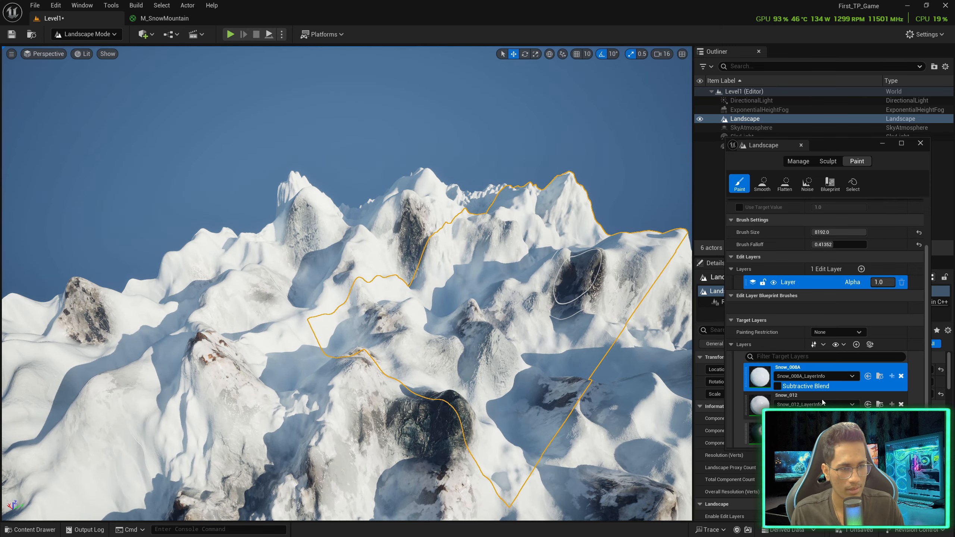
left_click(789, 395)
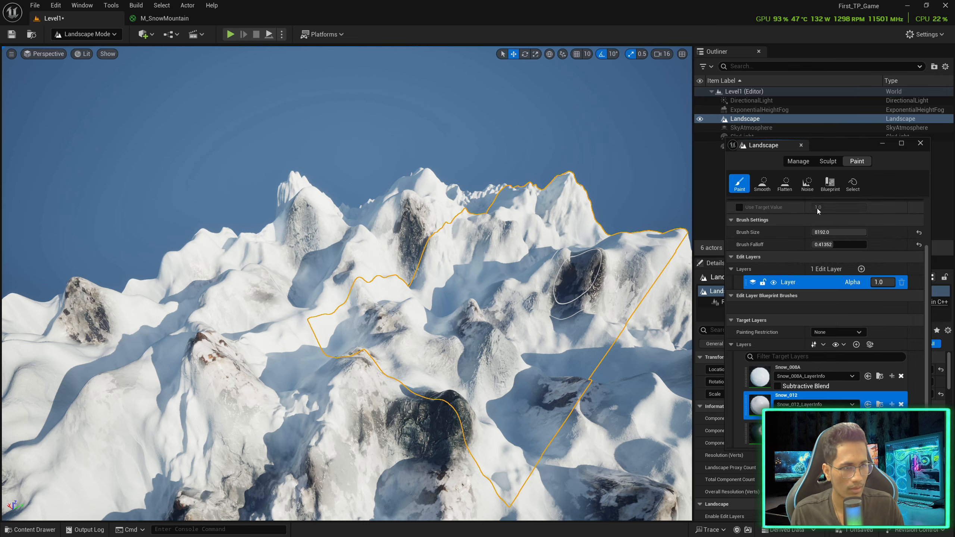
Make Snow_008A the paint layer and fly back across the landscape
scroll(817, 211, "up", 3)
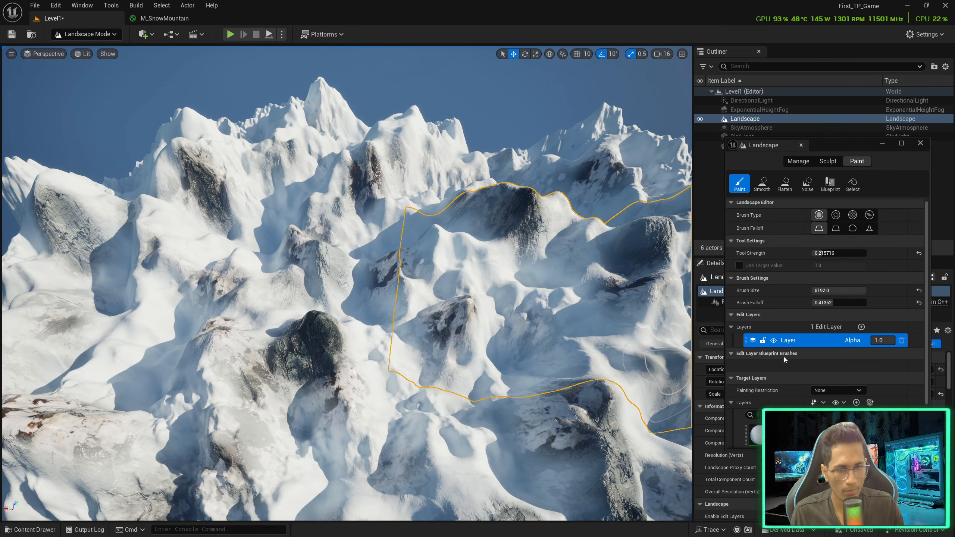
scroll(823, 301, "down", 3)
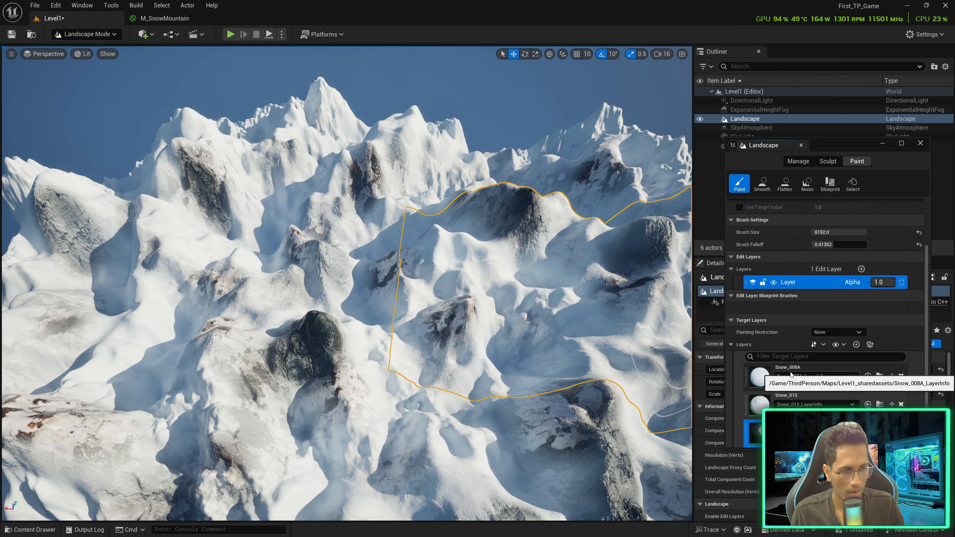
left_click(808, 370)
key("d")
mouse_move(415, 446)
right_mouse_down()
mouse_move(393, 432)
mouse_move(240, 432)
mouse_move(120, 406)
right_mouse_up()
key("s")
key("w")
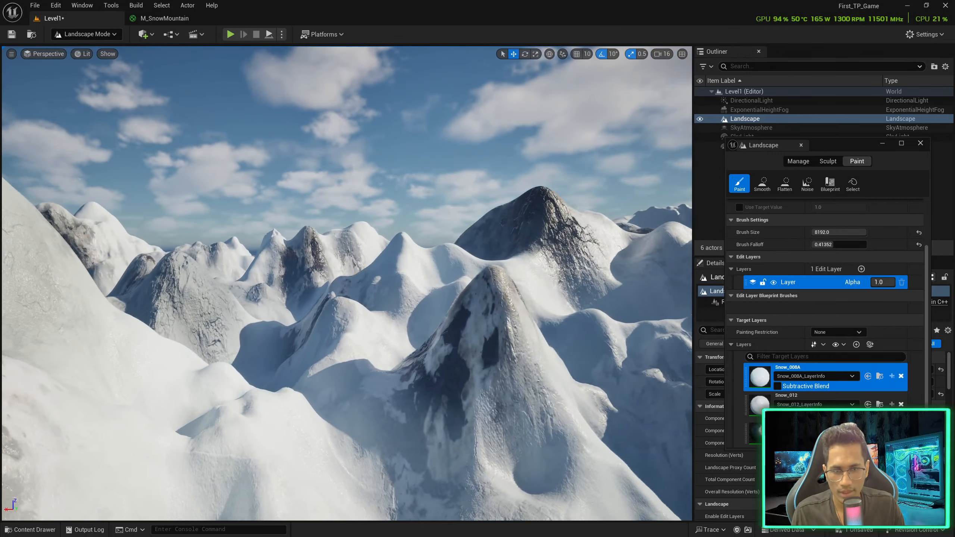
key("s")
Fly closer over the snowy peaks, looking down on them and up toward the sky
right_click_drag(503, 459, 432, 451)
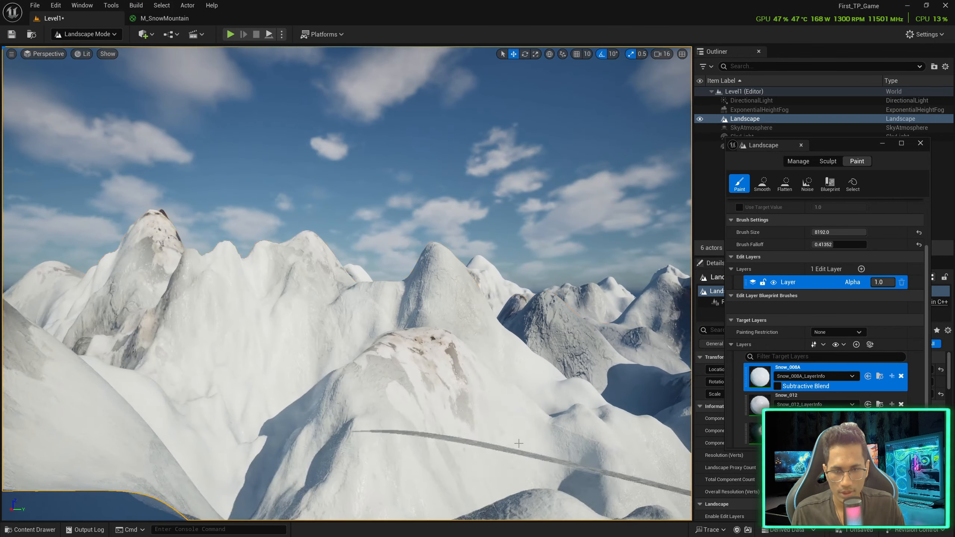
right_click_drag(446, 322, 508, 352)
key("w")
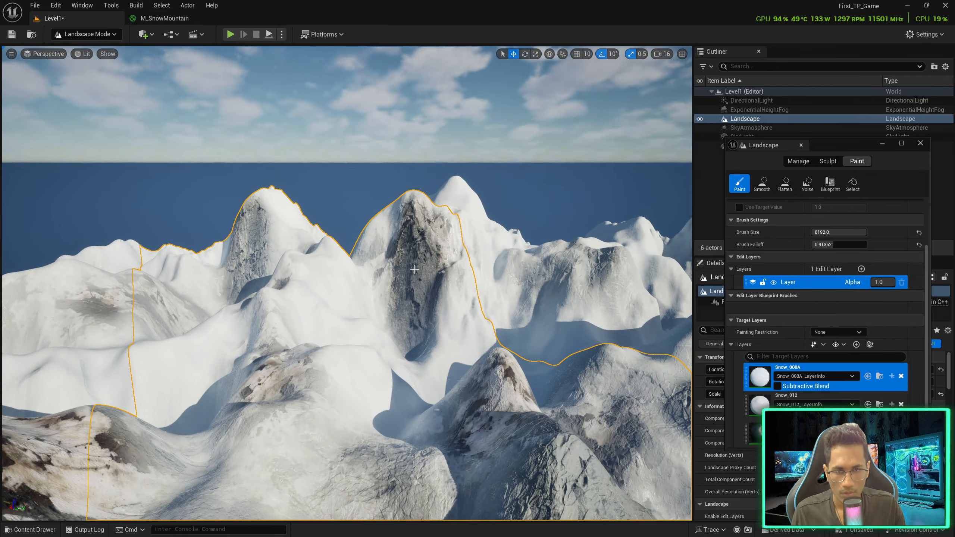
right_click_drag(415, 269, 445, 282)
key("w")
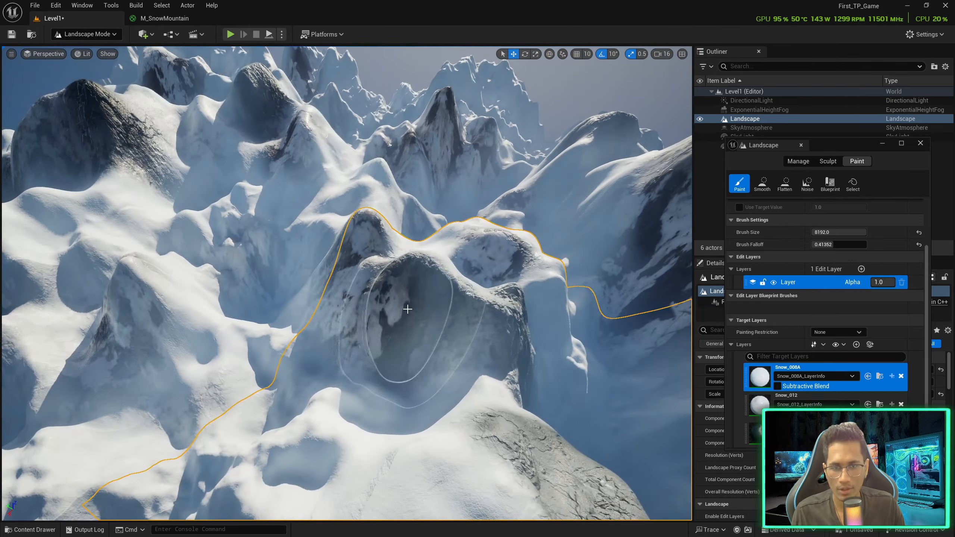
right_click_drag(479, 262, 398, 238)
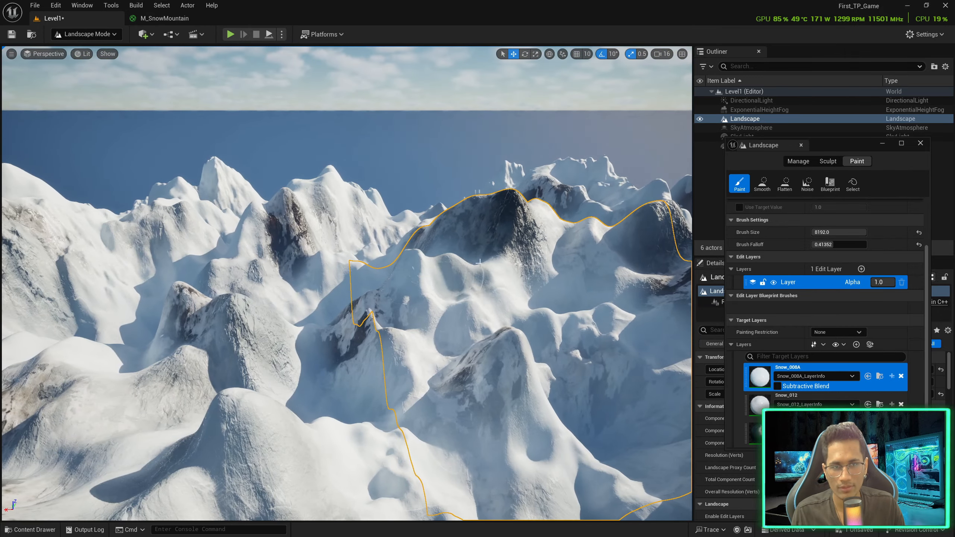
right_click_drag(510, 245, 516, 287)
key("w")
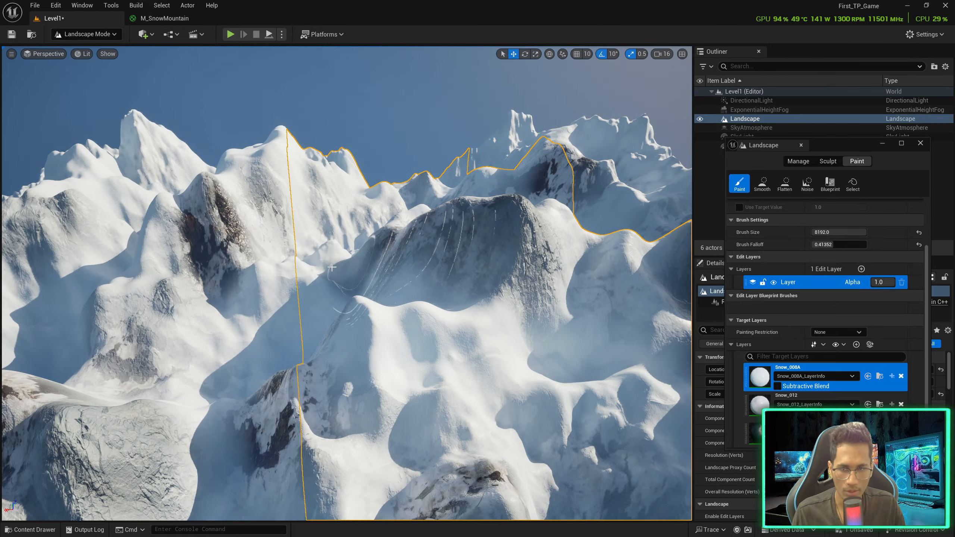
mouse_move(223, 252)
right_mouse_down()
mouse_move(226, 285)
mouse_move(278, 282)
mouse_move(276, 185)
mouse_move(323, 207)
mouse_move(237, 207)
mouse_move(226, 223)
right_mouse_up()
key("s")
key("w")
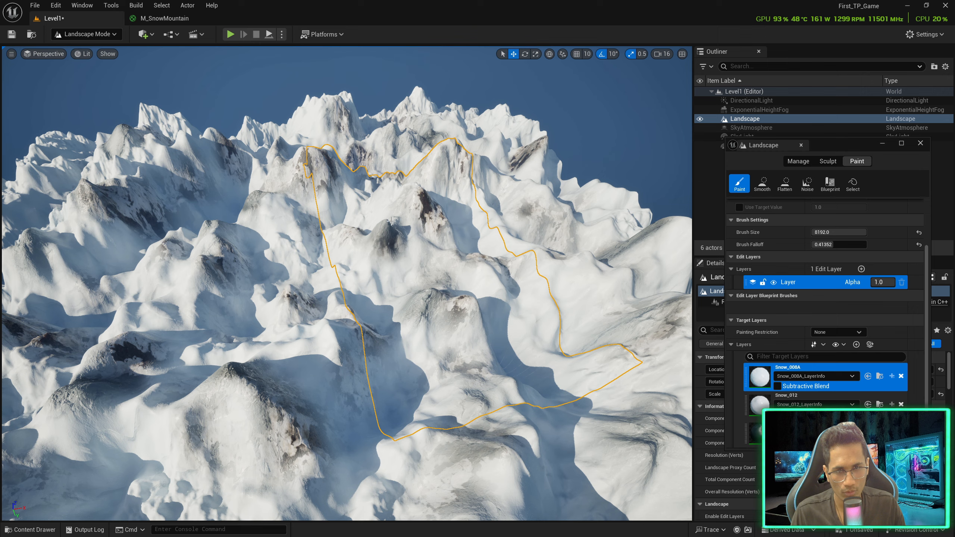
Fly sideways along the mountain range, surveying the peaks from new angles
key("d")
right_click_drag(482, 255, 453, 240)
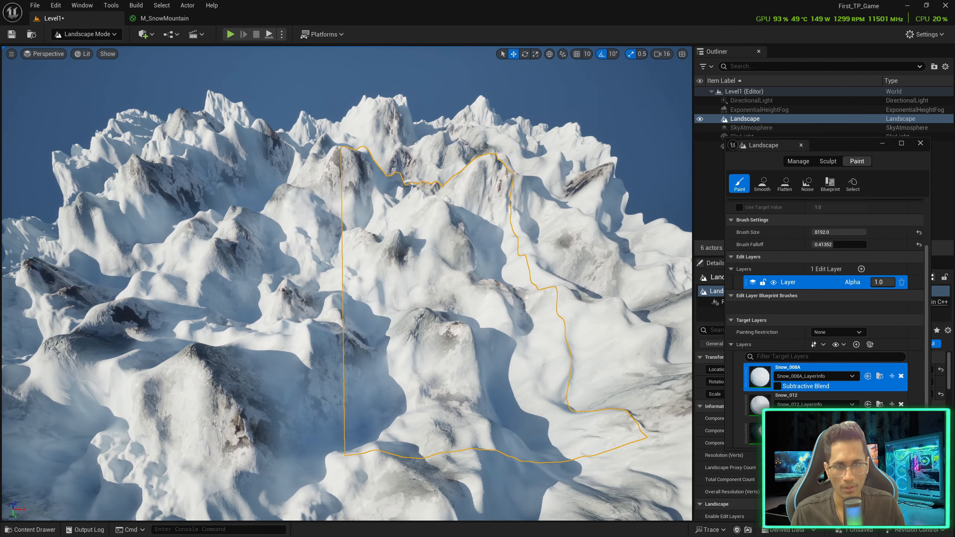
key("d")
mouse_move(333, 161)
right_mouse_down()
mouse_move(146, 238)
mouse_move(196, 296)
right_mouse_up()
key("d")
right_click_drag(428, 429, 485, 427)
key("a")
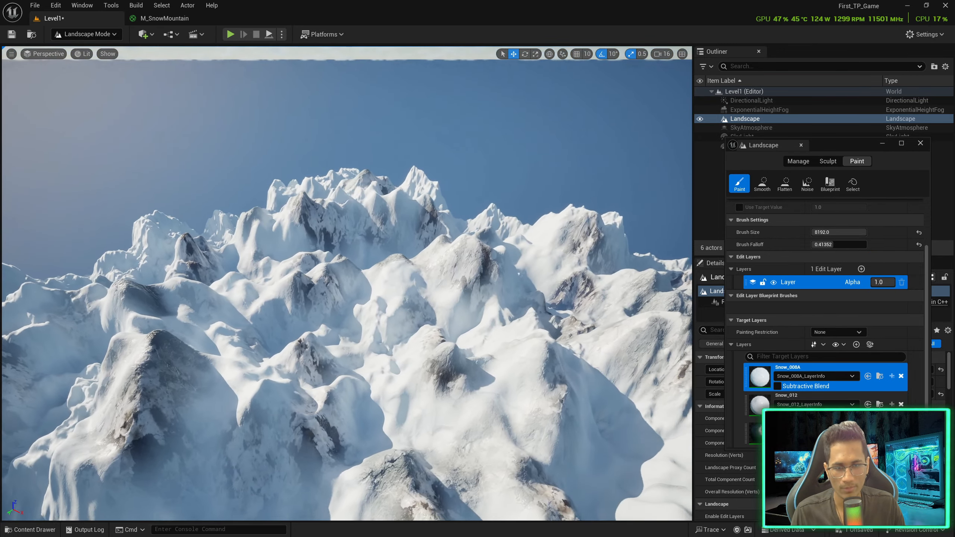
key("s")
mouse_move(406, 384)
right_mouse_down()
mouse_move(400, 361)
mouse_move(397, 372)
mouse_move(451, 417)
mouse_move(332, 429)
right_mouse_up()
key("w")
key("d")
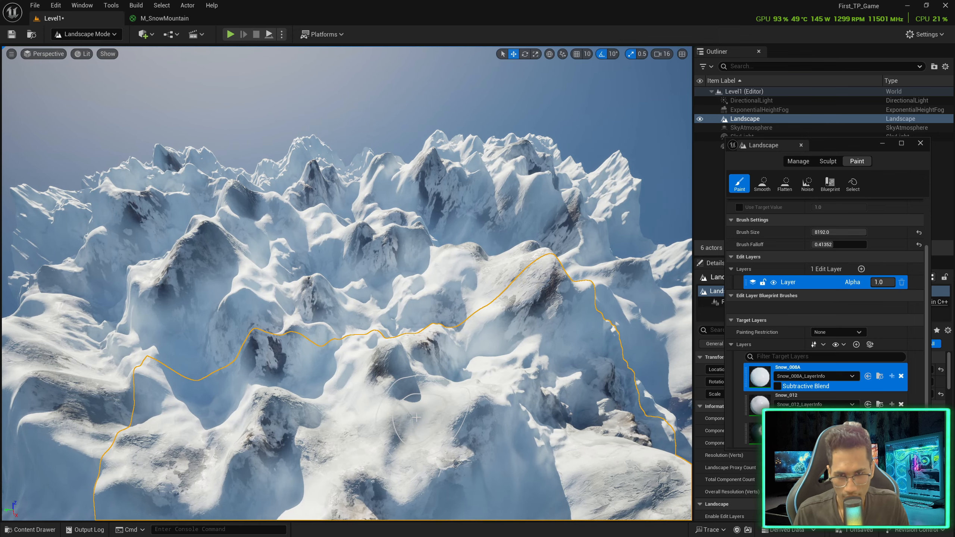
mouse_move(470, 196)
right_mouse_down()
mouse_move(541, 226)
mouse_move(436, 259)
mouse_move(386, 289)
right_mouse_up()
key("s")
key("d")
key("w")
mouse_move(413, 225)
right_mouse_down()
mouse_move(412, 208)
mouse_move(361, 222)
right_mouse_up()
key("d")
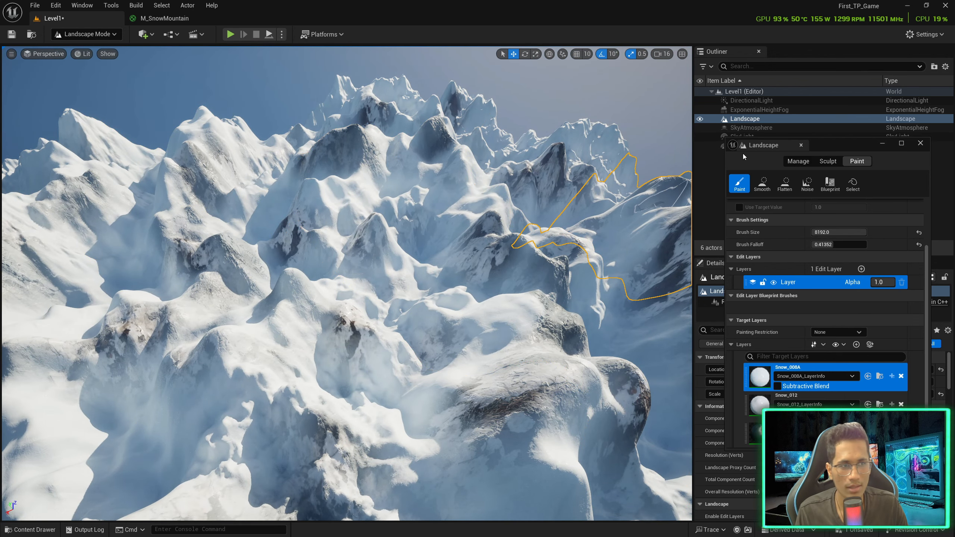
Switch to Sculpt with the Smooth tool, survey the mountains, then select Flatten
left_click(823, 162)
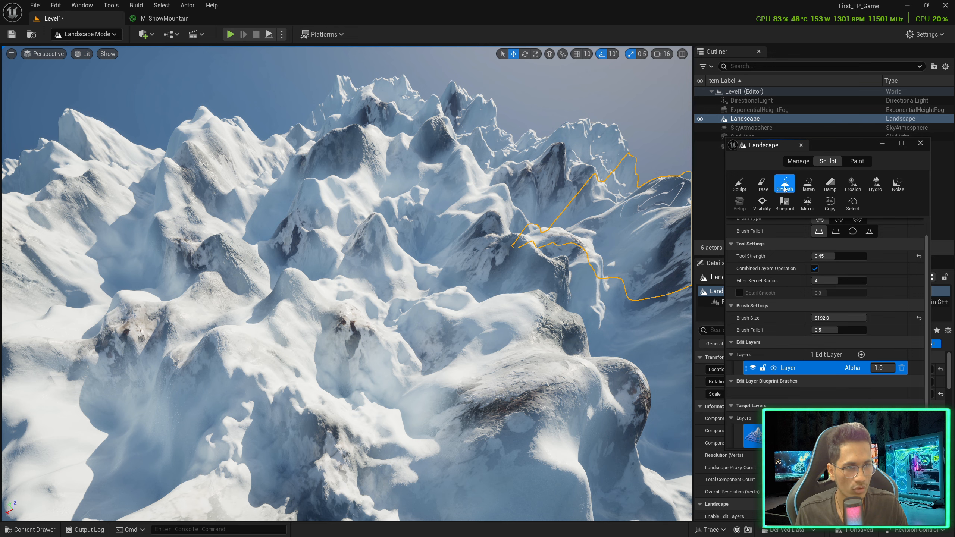
scroll(781, 233, "up", 1)
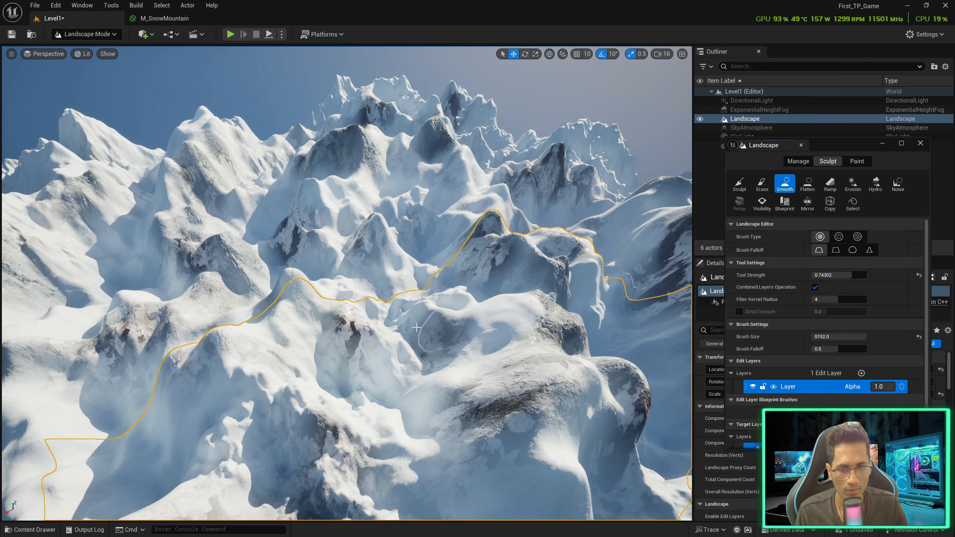
mouse_move(416, 327)
right_mouse_down()
mouse_move(425, 282)
mouse_move(437, 287)
mouse_move(386, 287)
mouse_move(380, 301)
mouse_move(417, 271)
mouse_move(538, 281)
mouse_move(525, 271)
right_mouse_up()
key("d")
key("w")
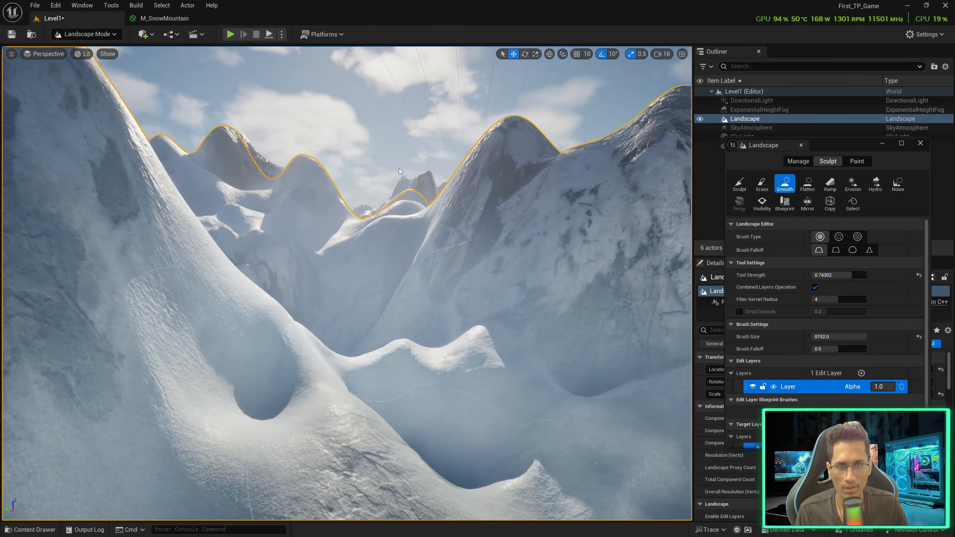
mouse_move(400, 172)
right_mouse_down()
mouse_move(235, 173)
mouse_move(463, 169)
mouse_move(440, 270)
mouse_move(402, 240)
mouse_move(346, 219)
mouse_move(263, 263)
right_mouse_up()
mouse_move(339, 318)
right_mouse_down()
mouse_move(327, 240)
mouse_move(305, 303)
mouse_move(319, 270)
right_mouse_up()
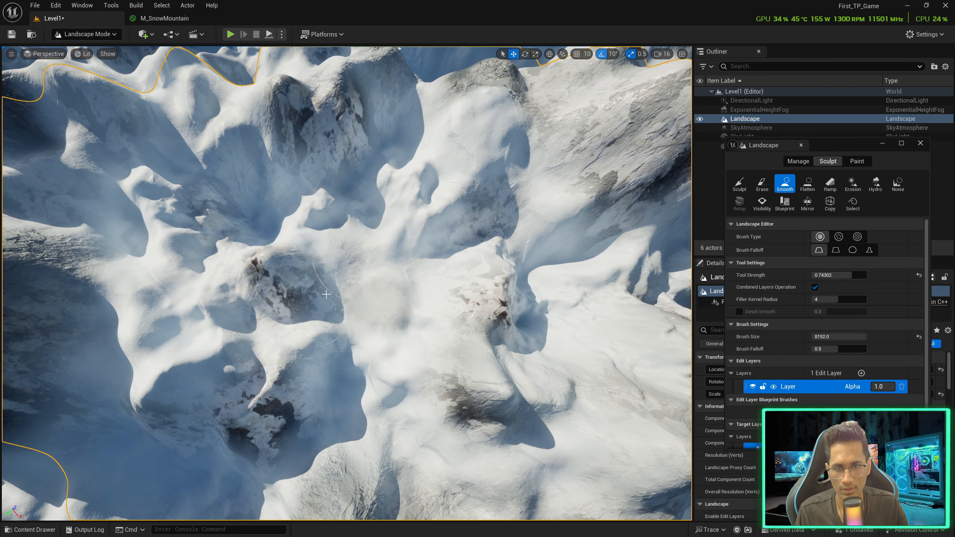
left_click(813, 184)
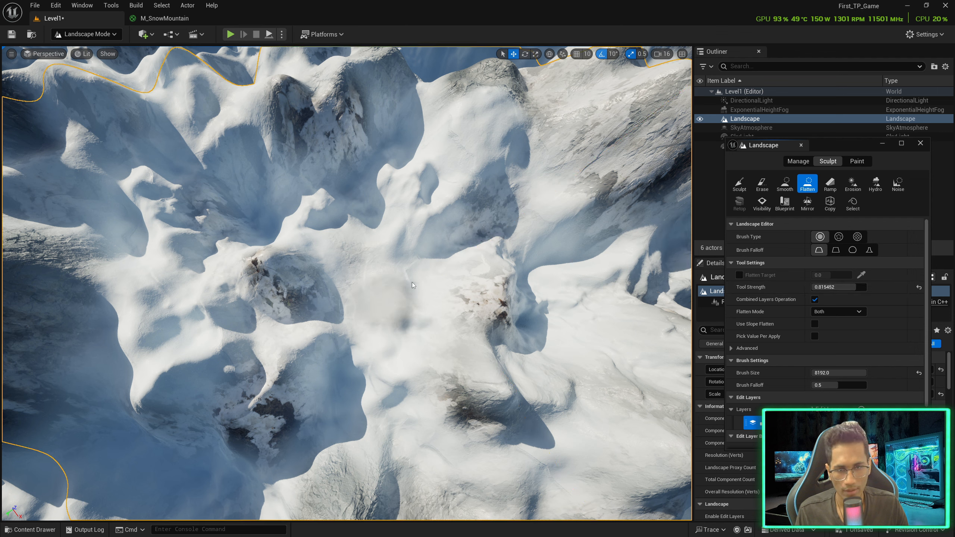
Flatten the snowy ridge into a plateau, then level the terrain beside it and its right rim
mouse_move(406, 288)
left_mouse_down()
mouse_move(387, 289)
mouse_move(404, 277)
mouse_move(370, 235)
mouse_move(395, 330)
mouse_move(344, 362)
left_mouse_up()
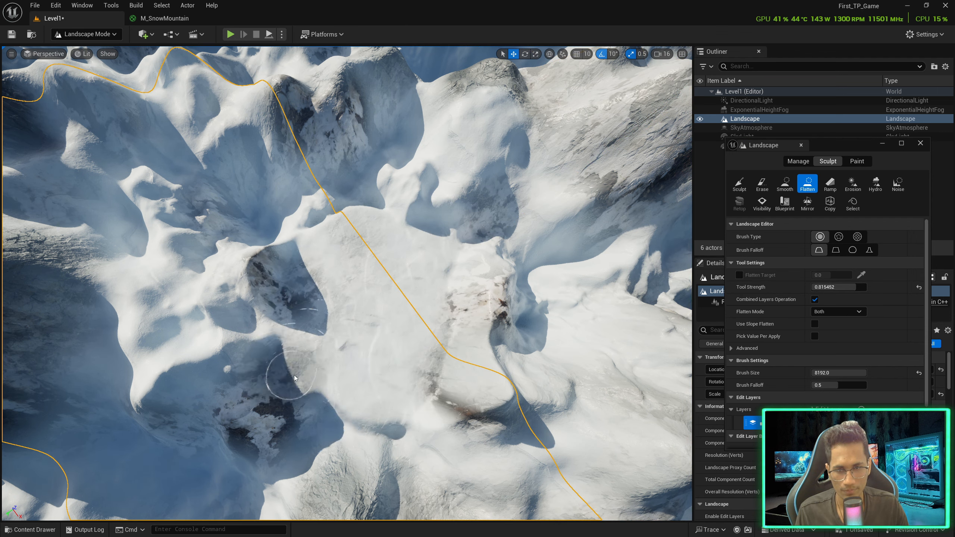
mouse_move(311, 343)
right_mouse_down()
mouse_move(45, 335)
mouse_move(6, 319)
right_mouse_up()
mouse_move(473, 391)
left_mouse_down()
mouse_move(376, 301)
mouse_move(450, 421)
mouse_move(537, 280)
mouse_move(417, 252)
mouse_move(391, 315)
left_mouse_up()
mouse_move(391, 316)
right_mouse_down()
mouse_move(410, 278)
mouse_move(365, 291)
mouse_move(359, 325)
mouse_move(318, 289)
mouse_move(320, 263)
mouse_move(316, 280)
mouse_move(241, 274)
mouse_move(161, 294)
right_mouse_up()
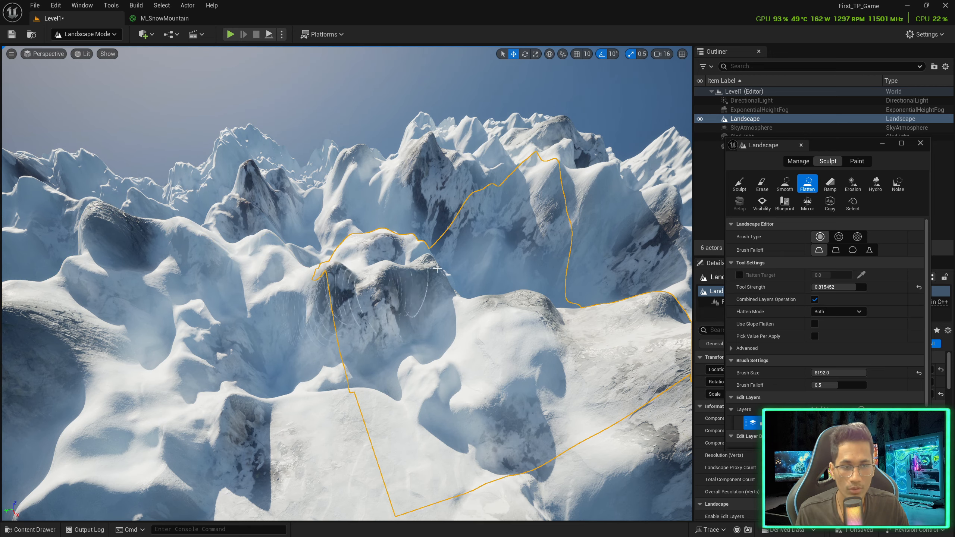
Select the Ramp sculpt tool and place the first ramp point on the slope
left_click(829, 184)
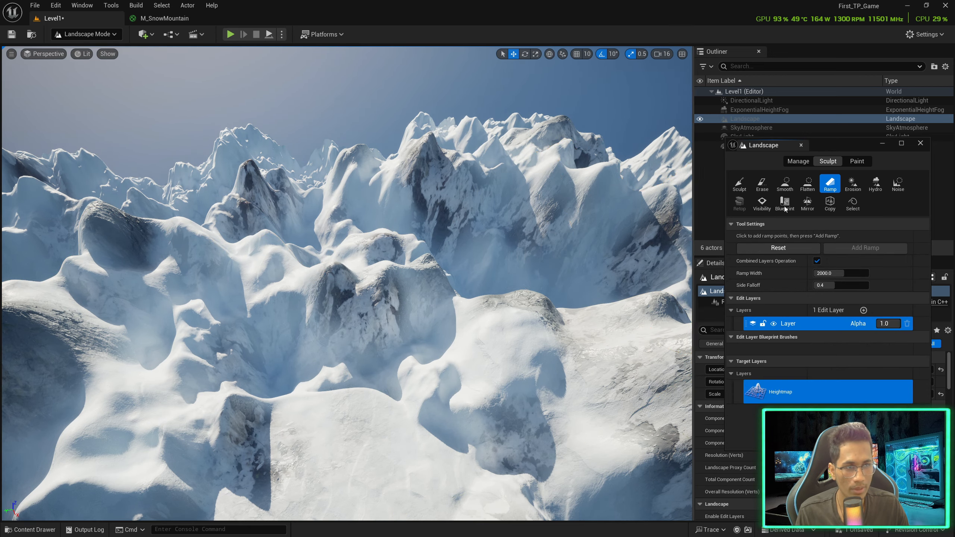
right_click_drag(426, 292, 369, 299)
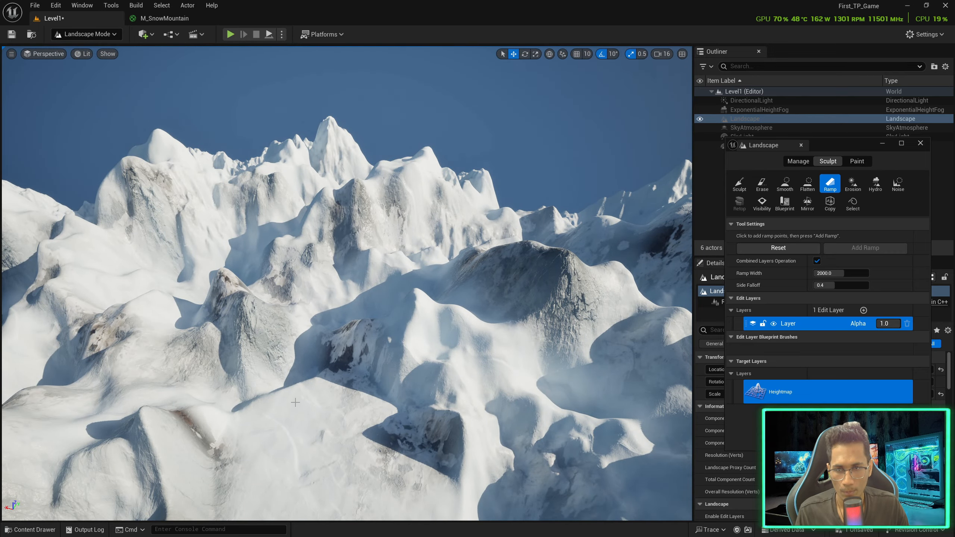
right_click_drag(199, 349, 45, 370)
left_click(270, 395)
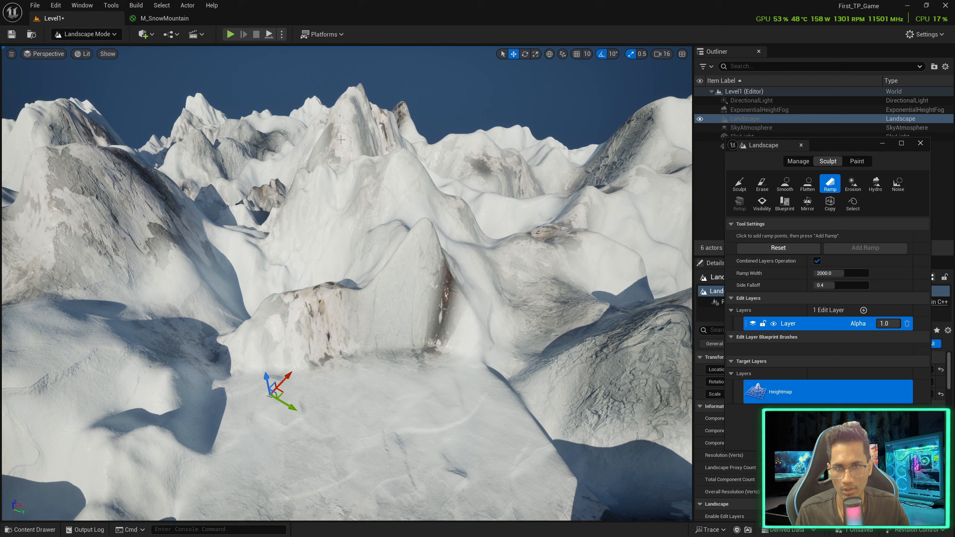
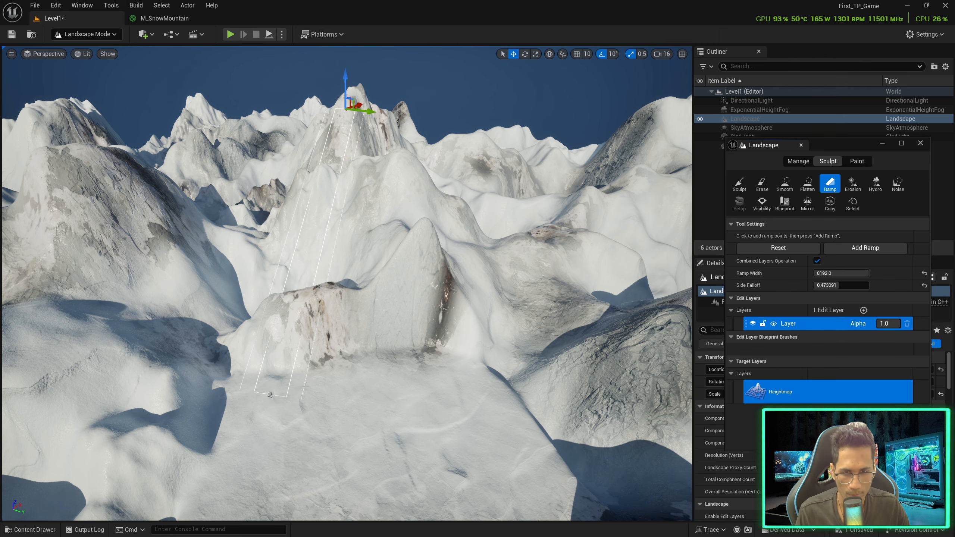
Fly up to the mountain slope and add the first planned ramp across it
key("w")
right_click_drag(289, 396, 281, 395)
left_click(842, 248)
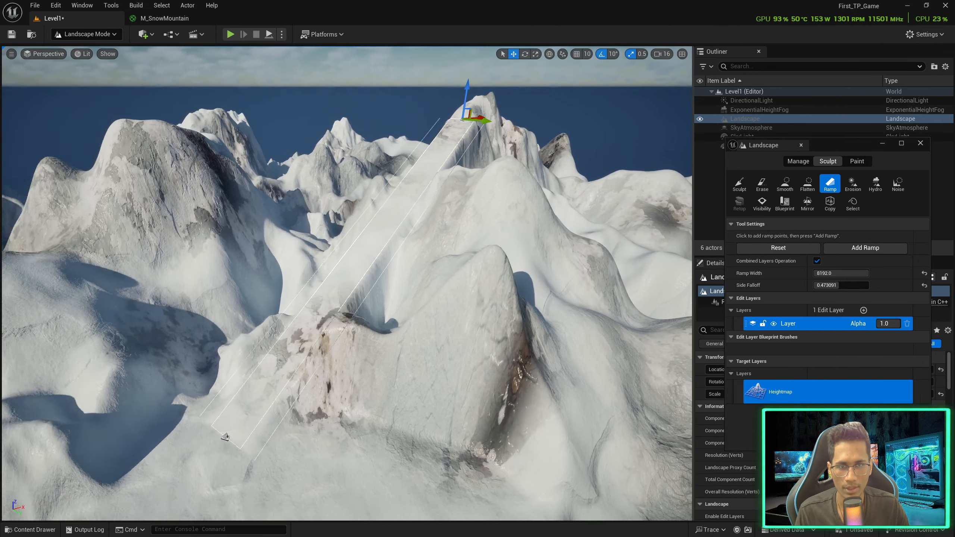
right_click_drag(472, 216, 470, 218)
key("s")
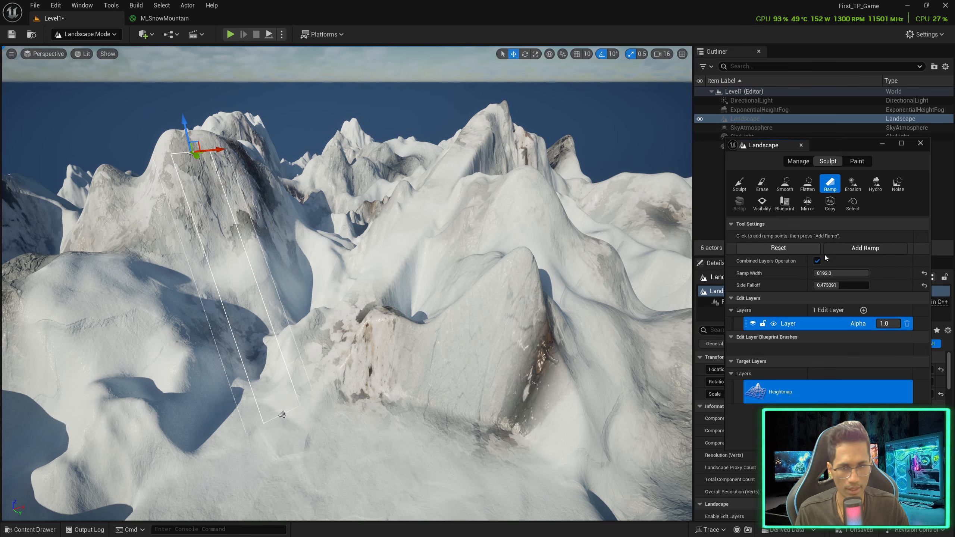
left_click(842, 249)
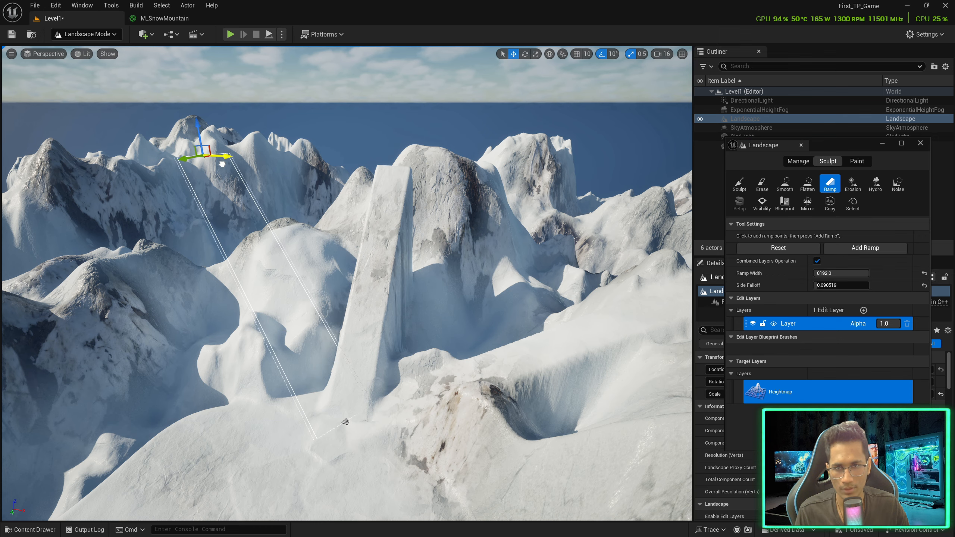
Add a second ramp, then shift its end point sideways and add the repositioned ramp
left_click(844, 251)
right_click_drag(530, 221, 461, 228)
key("d")
left_click_drag(412, 151, 192, 163)
key("e")
key("a")
right_click_drag(232, 172, 291, 224)
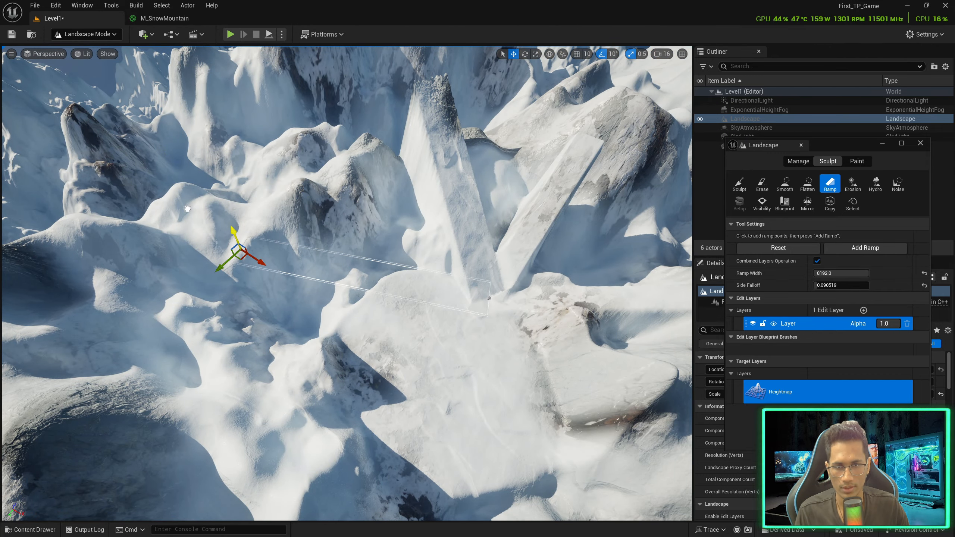
left_click(852, 252)
Add two more outlined ramps running up the snowy mountainside
key("d")
right_click_drag(208, 272, 128, 242)
key("w")
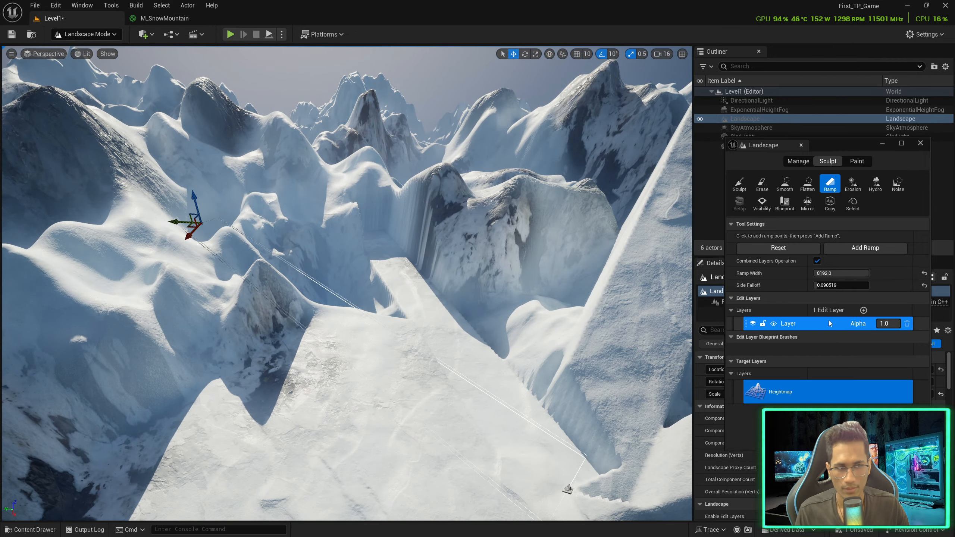
left_click(865, 252)
key("d")
right_click_drag(470, 260, 357, 264)
key("e")
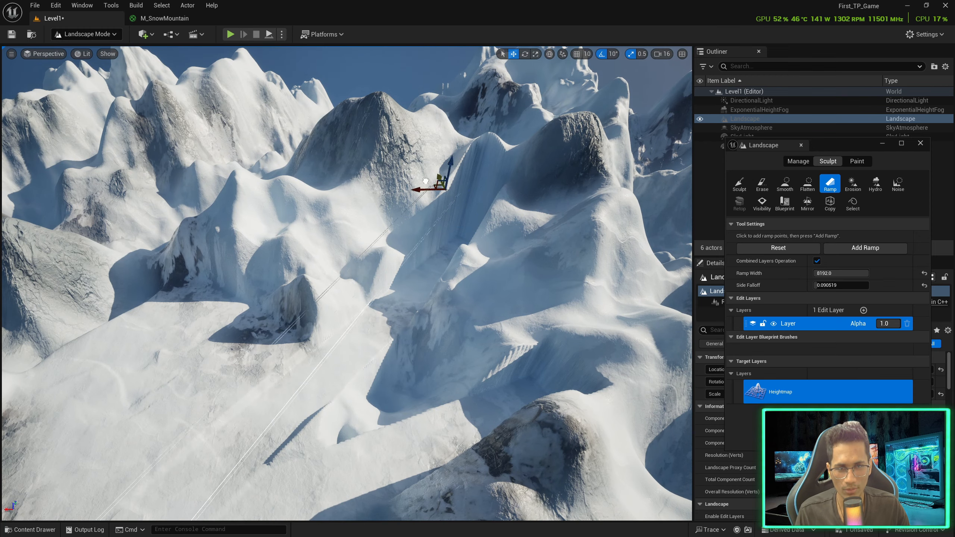
left_click(864, 250)
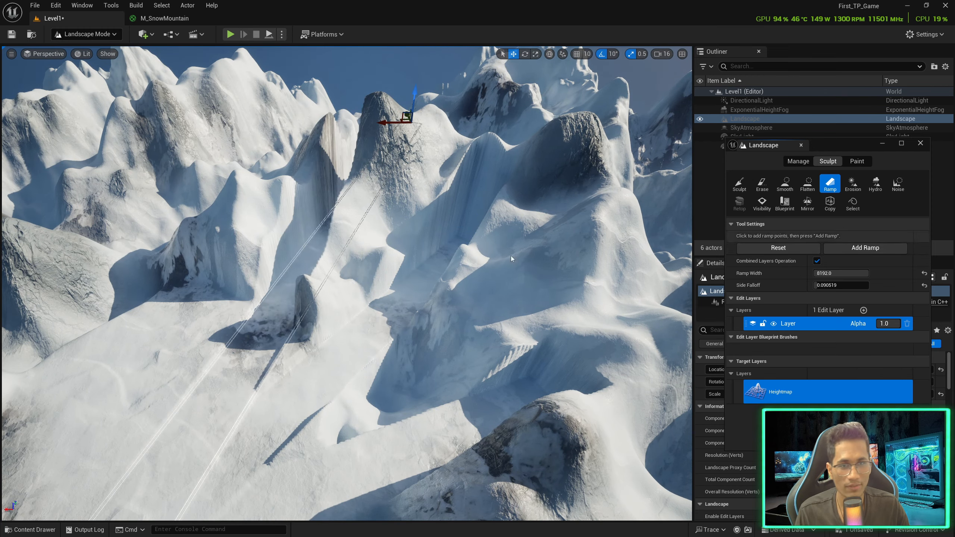
Carve one more ramp into the mountain and fly over to inspect all the ramps
key("d")
right_click_drag(435, 149, 404, 156)
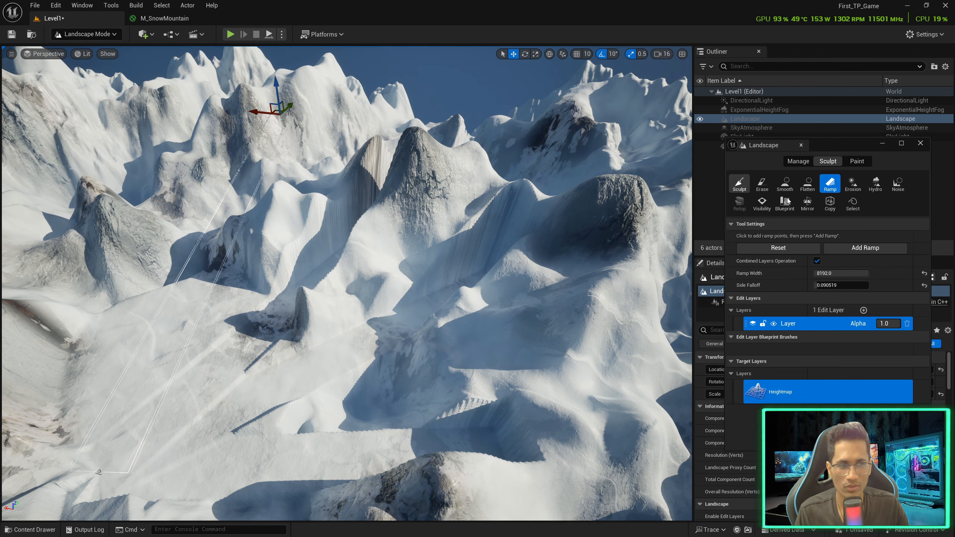
left_click(840, 250)
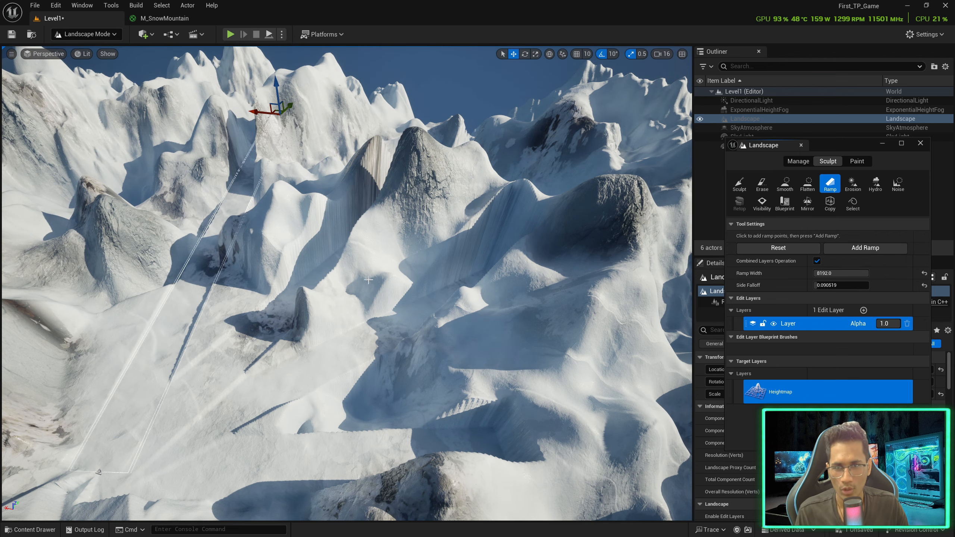
right_click_drag(507, 225, 474, 196)
key("d")
key("a")
key("w")
mouse_move(297, 252)
right_mouse_down()
mouse_move(500, 247)
mouse_move(301, 242)
right_mouse_up()
key("a")
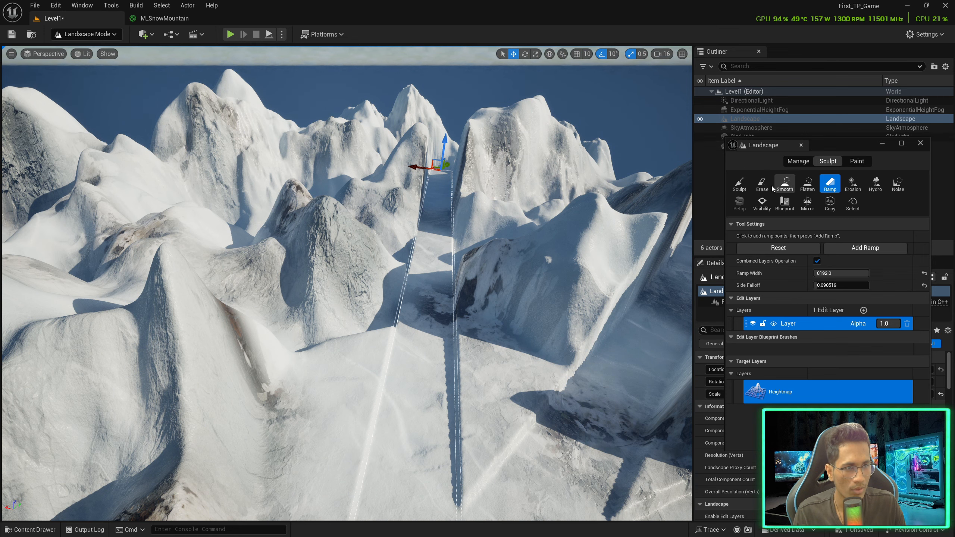
Roughen the left ramp slab with the Noise tool at strength 0.22151
left_click(784, 184)
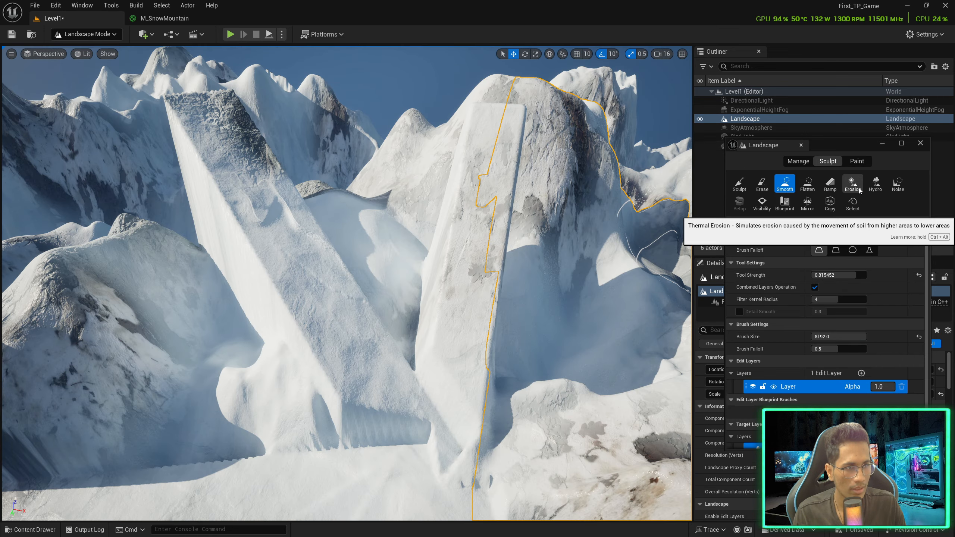
left_click(893, 191)
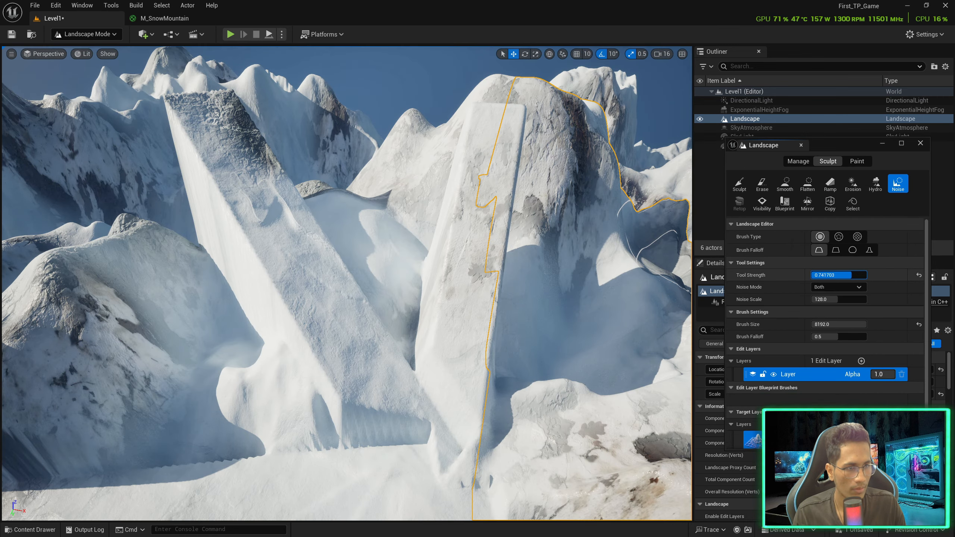
left_click_drag(830, 275, 823, 275)
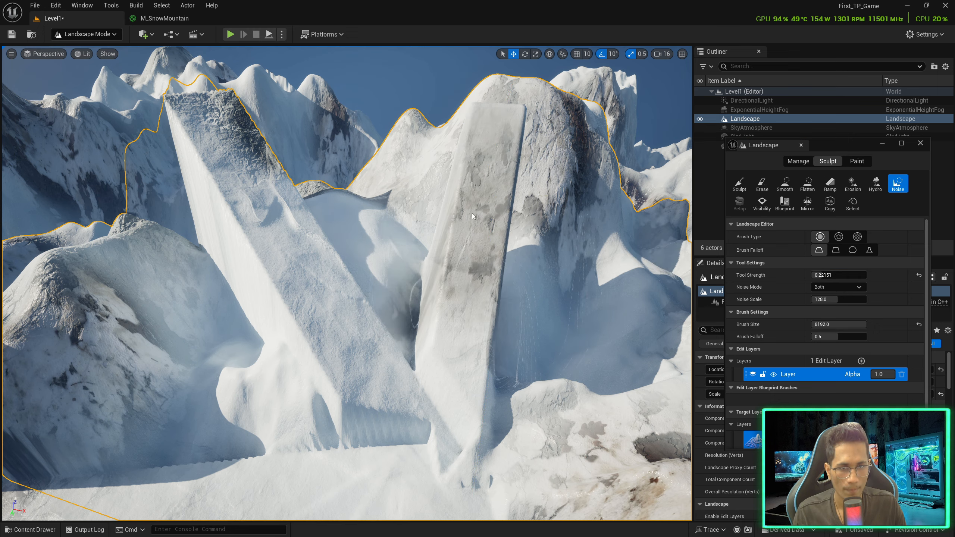
mouse_move(276, 222)
left_mouse_down()
mouse_move(269, 199)
mouse_move(356, 255)
left_mouse_up()
mouse_move(356, 255)
right_mouse_down()
mouse_move(348, 273)
mouse_move(318, 282)
right_mouse_up()
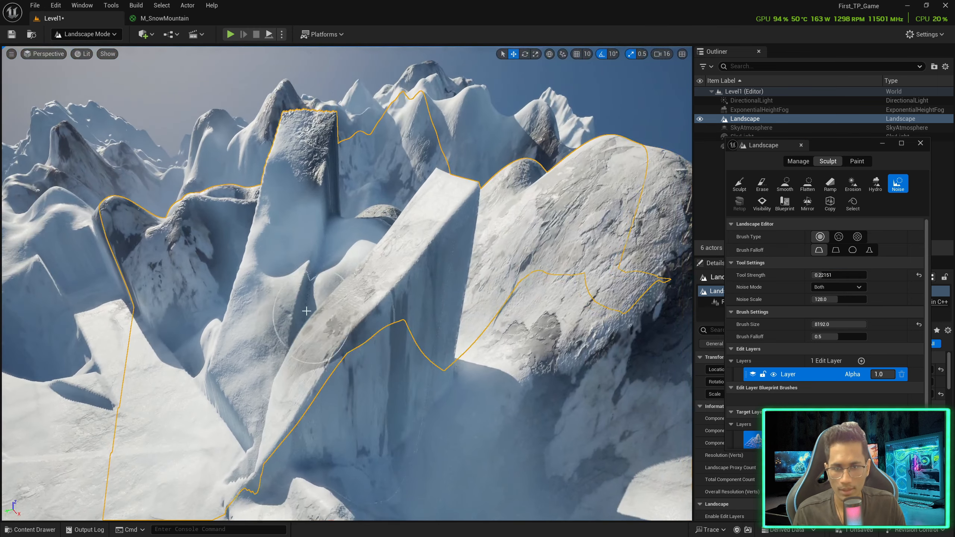
scroll(507, 293, "down", 1)
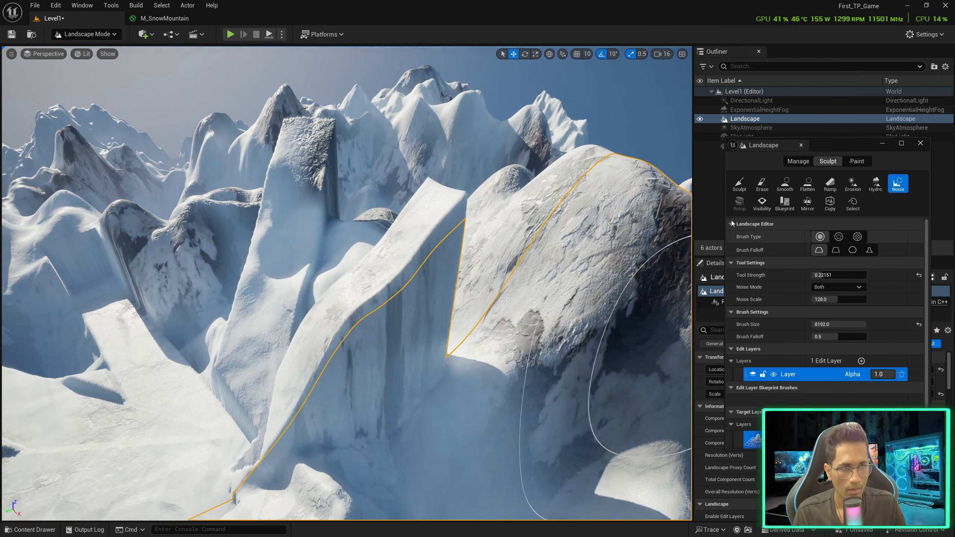
Raise terrain beside the right slab with Sculpt, building the hollow below the peak into a basin
left_click(739, 183)
right_click_drag(427, 332, 406, 277)
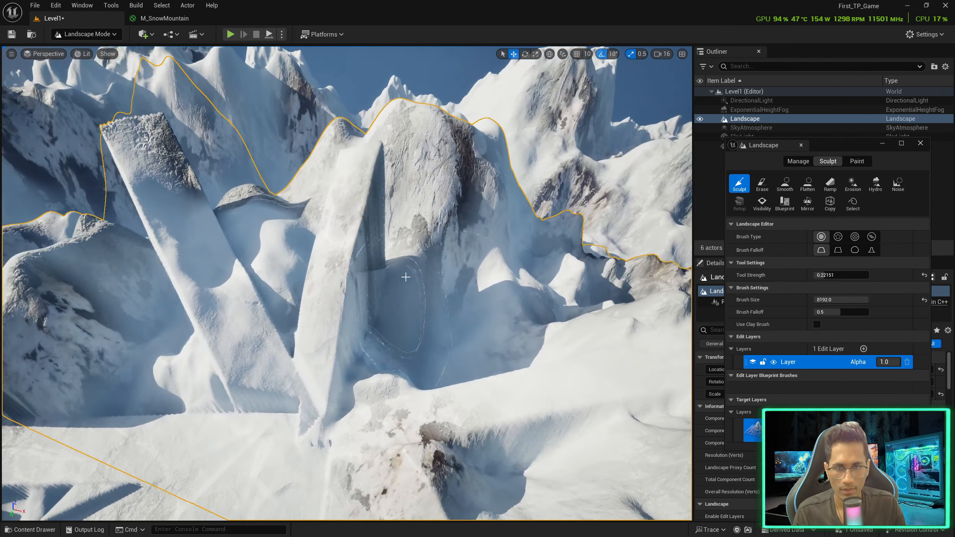
mouse_move(402, 278)
left_mouse_down()
mouse_move(388, 280)
mouse_move(447, 283)
left_mouse_up()
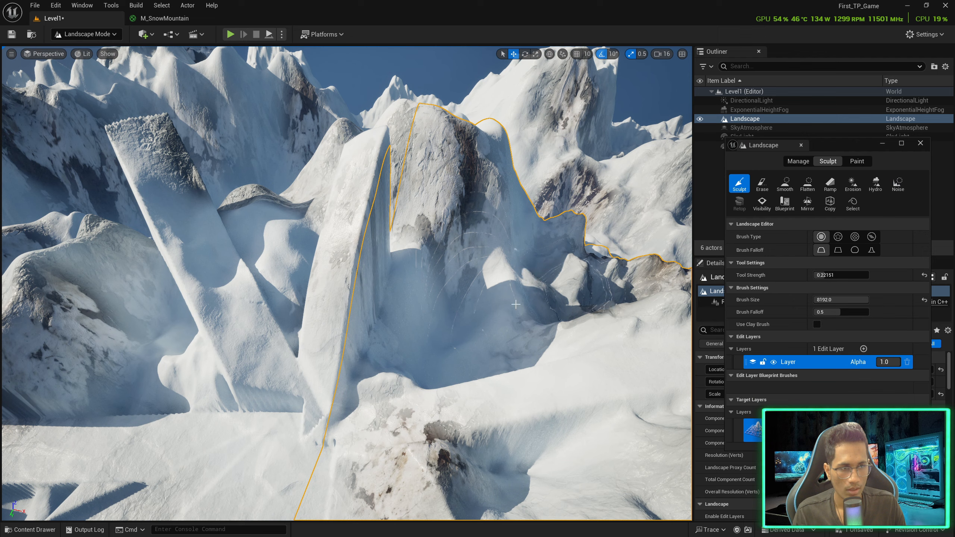
mouse_move(516, 304)
left_mouse_down()
mouse_move(486, 341)
mouse_move(463, 347)
left_mouse_up()
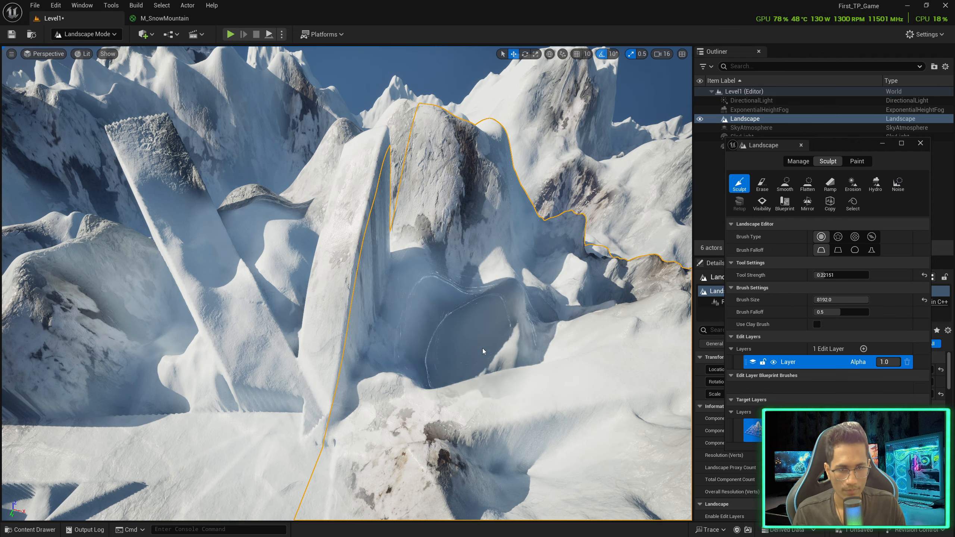
right_click_drag(484, 351, 528, 338)
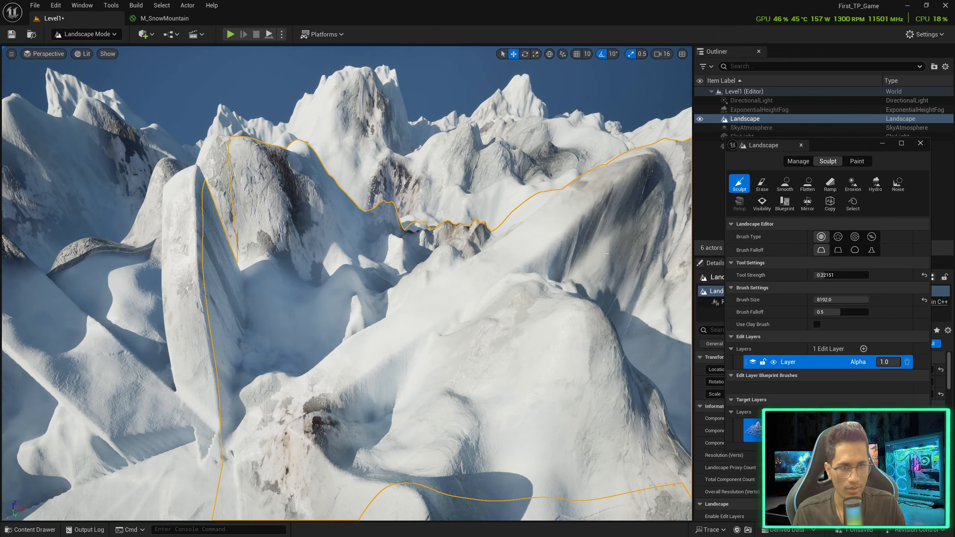
mouse_move(606, 254)
right_mouse_down()
mouse_move(639, 256)
mouse_move(632, 251)
right_mouse_up()
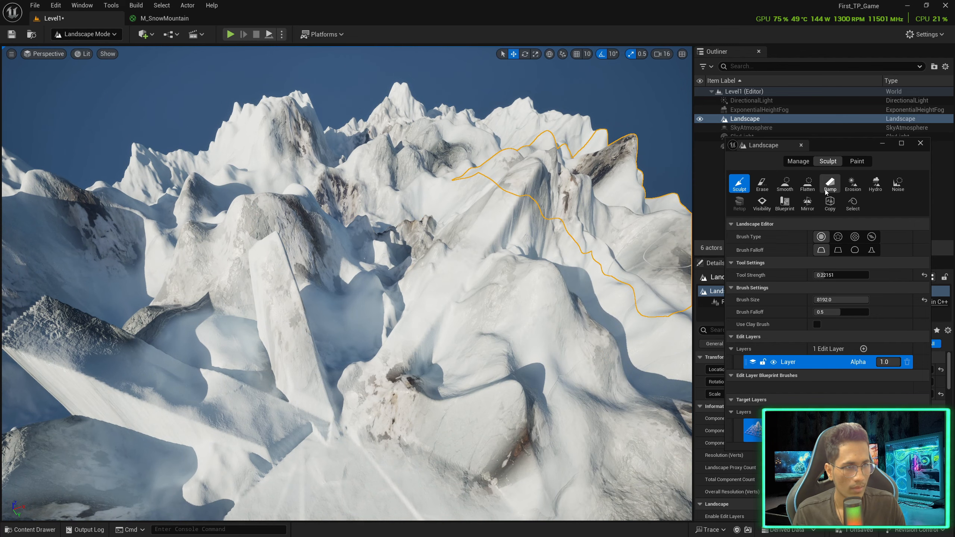
Erode the ridges inside the masked area near the ramps with the Erosion tool
left_click(851, 184)
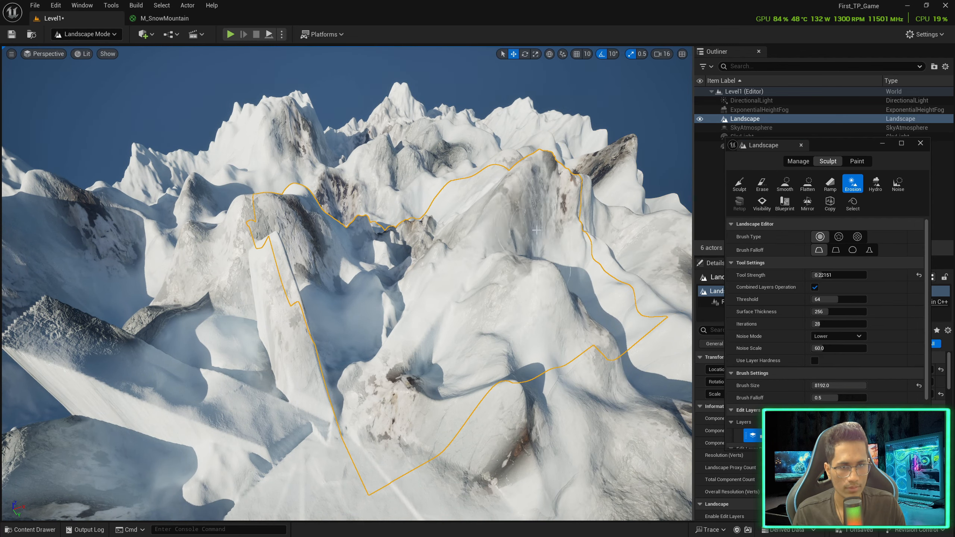
right_click_drag(298, 313, 246, 314)
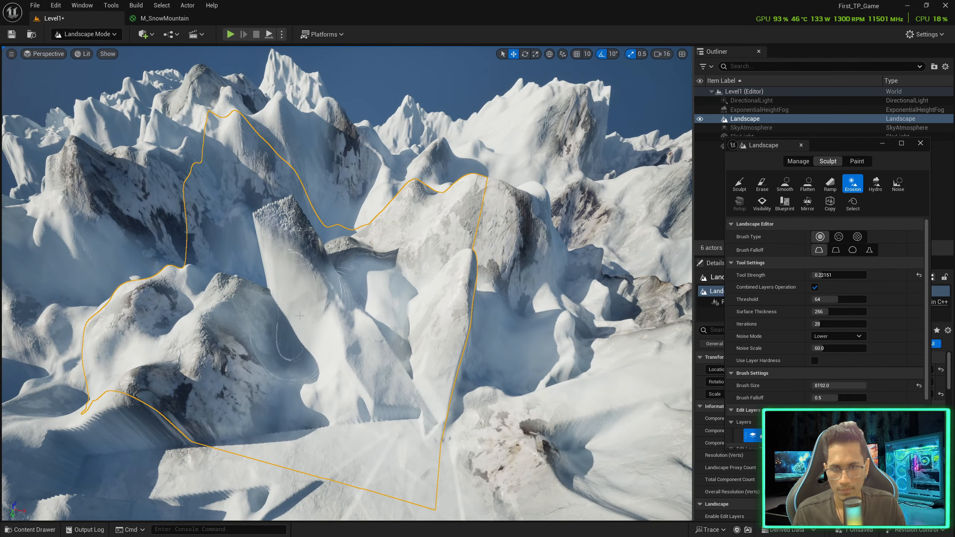
mouse_move(375, 309)
right_mouse_down()
mouse_move(386, 407)
mouse_move(296, 333)
right_mouse_up()
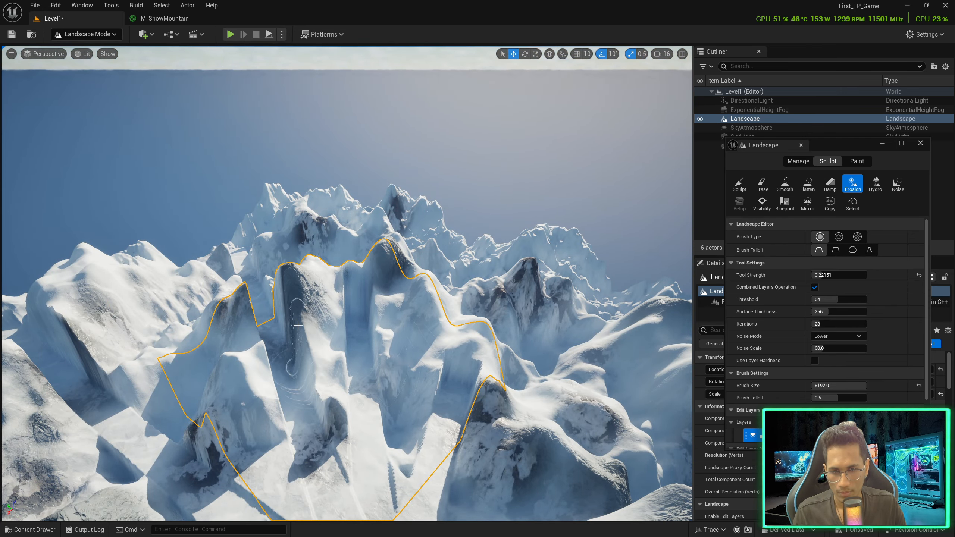
left_click_drag(213, 432, 262, 356)
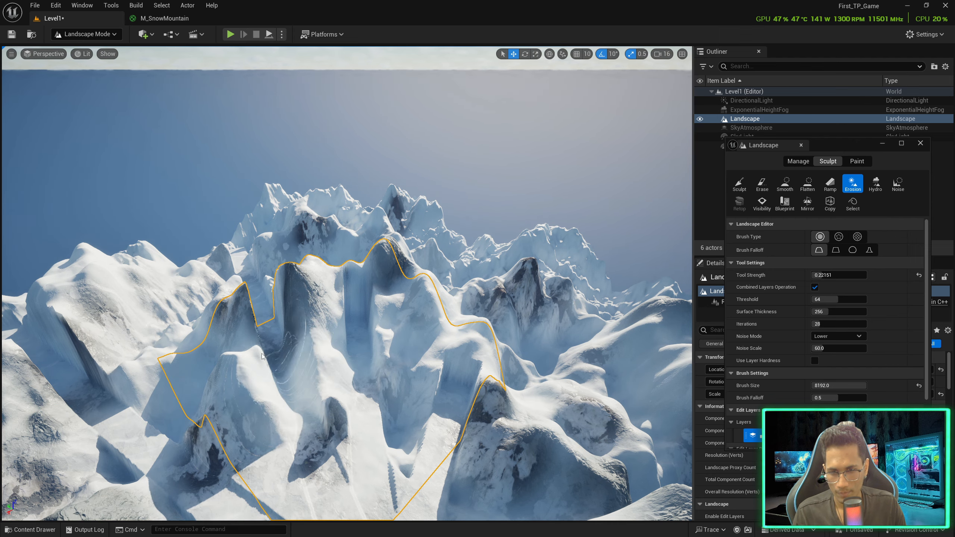
right_click_drag(191, 326, 282, 316)
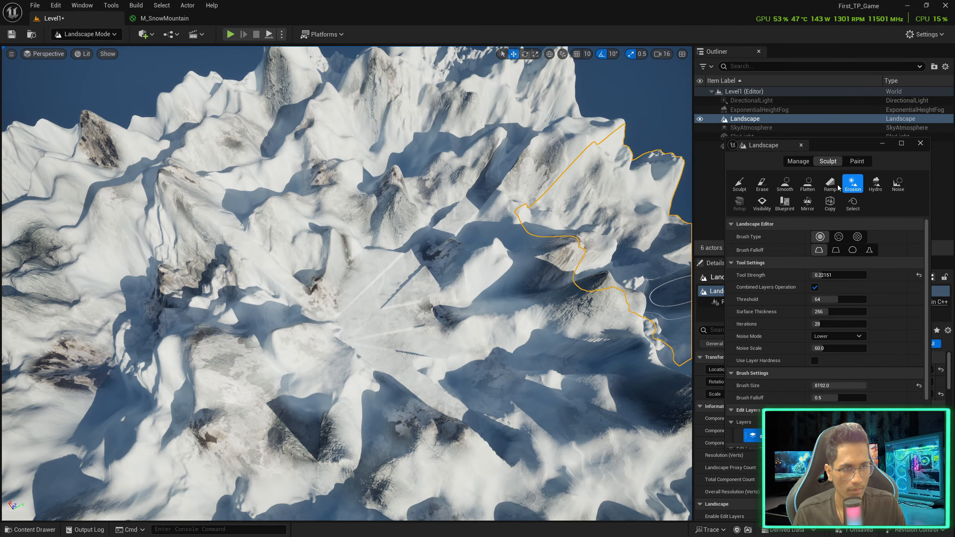
left_click(784, 184)
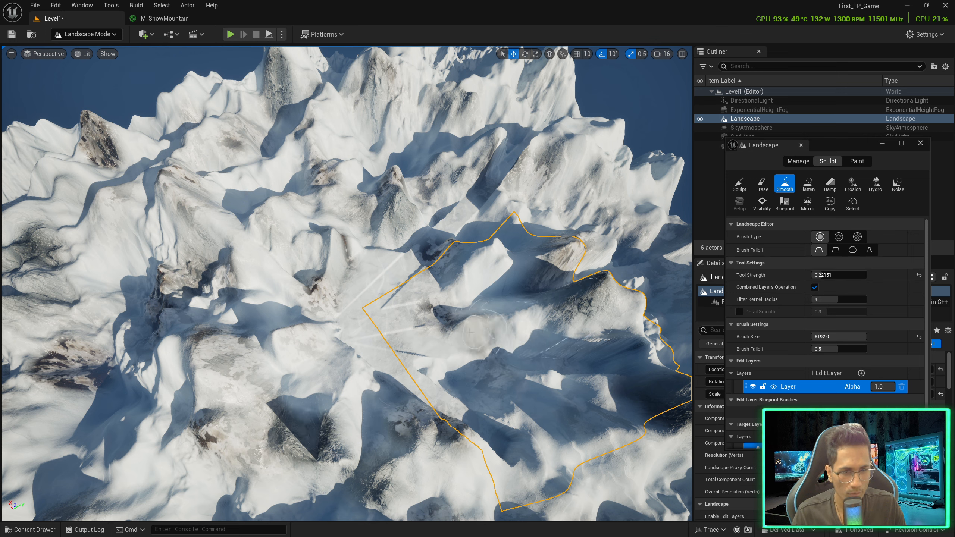
Flatten the peak and slopes between the ramps with Flatten at strength 0.11352
left_click(808, 184)
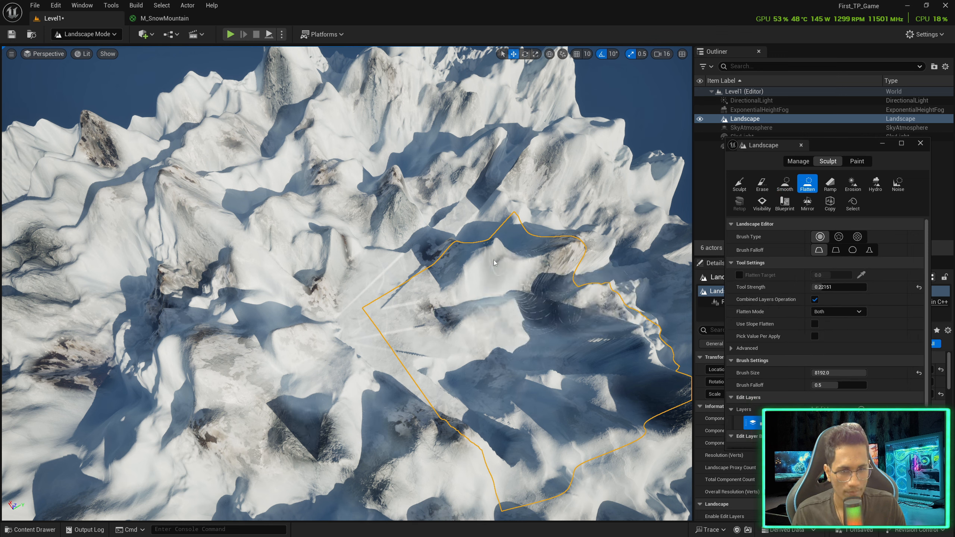
right_click_drag(526, 270, 624, 235)
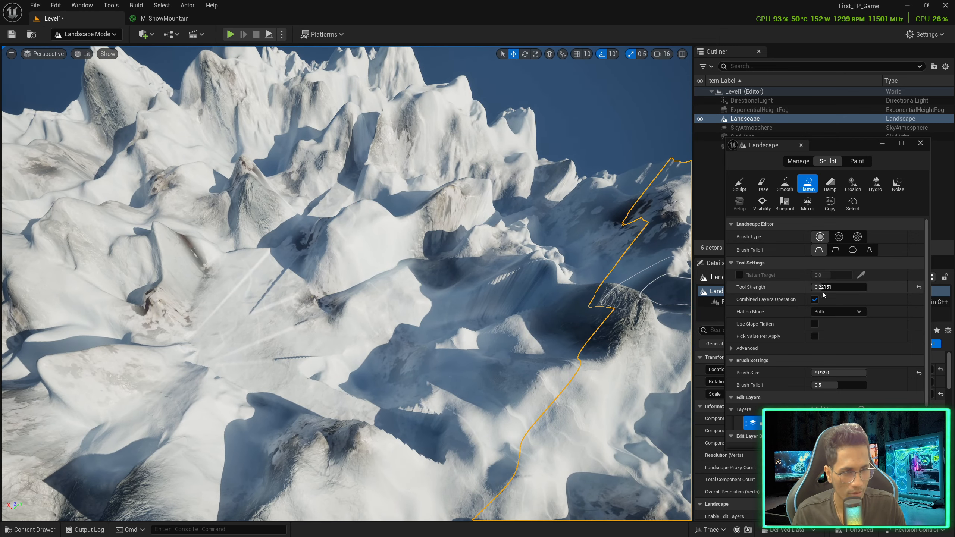
left_click_drag(818, 287, 817, 286)
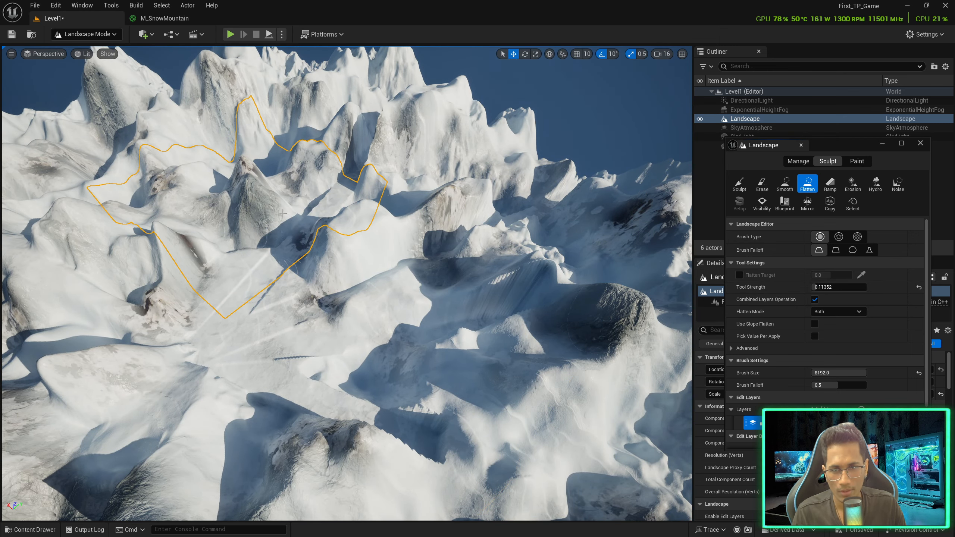
left_click(245, 174)
right_click_drag(244, 173, 177, 211)
left_click(246, 390)
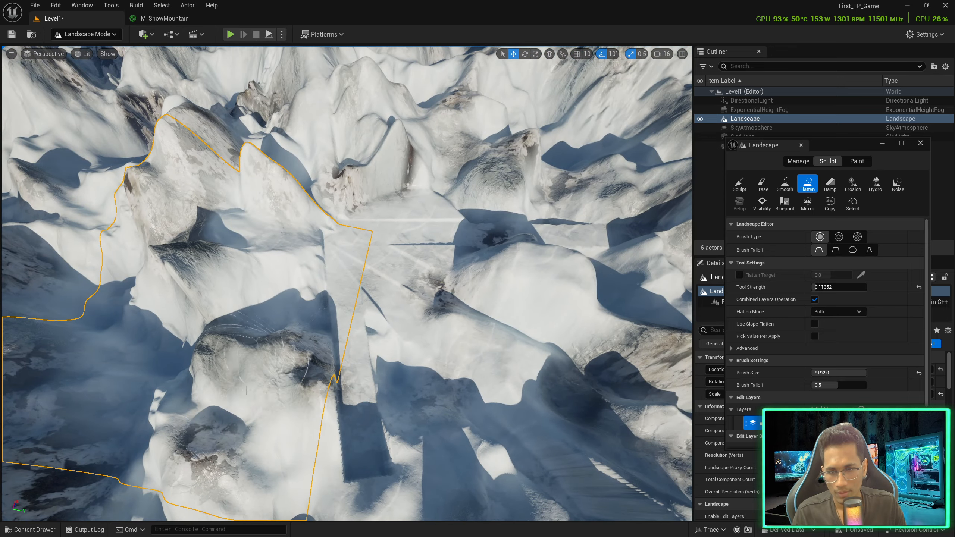
mouse_move(179, 207)
left_mouse_down()
mouse_move(176, 177)
mouse_move(208, 293)
left_mouse_up()
mouse_move(207, 293)
right_mouse_down()
mouse_move(220, 259)
mouse_move(226, 284)
right_mouse_up()
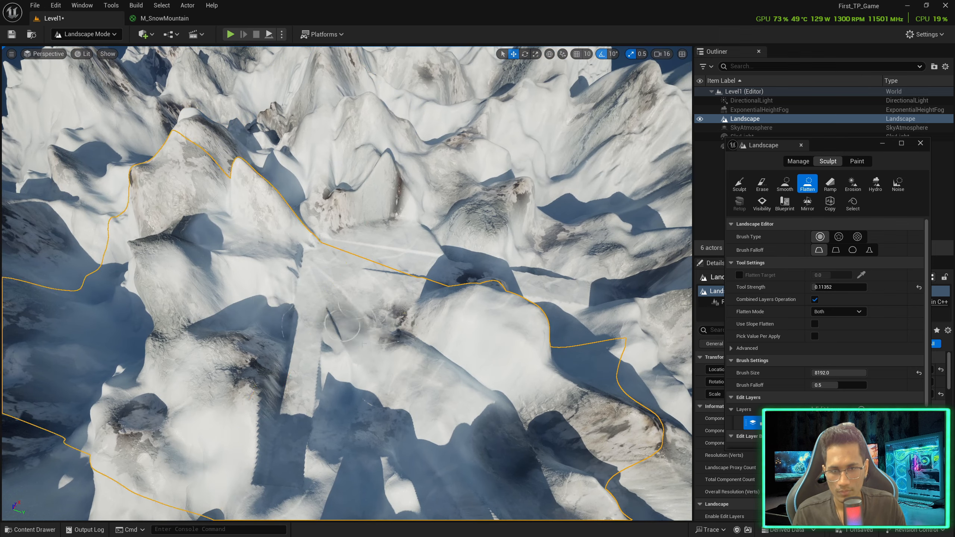
mouse_move(419, 320)
right_mouse_down()
mouse_move(414, 263)
mouse_move(384, 262)
mouse_move(386, 296)
mouse_move(367, 313)
right_mouse_up()
left_click_drag(257, 430, 243, 415)
Fly over the snowy landscape and look down into the carved passage between the peaks
mouse_move(113, 439)
right_mouse_down()
mouse_move(113, 457)
mouse_move(89, 439)
right_mouse_up()
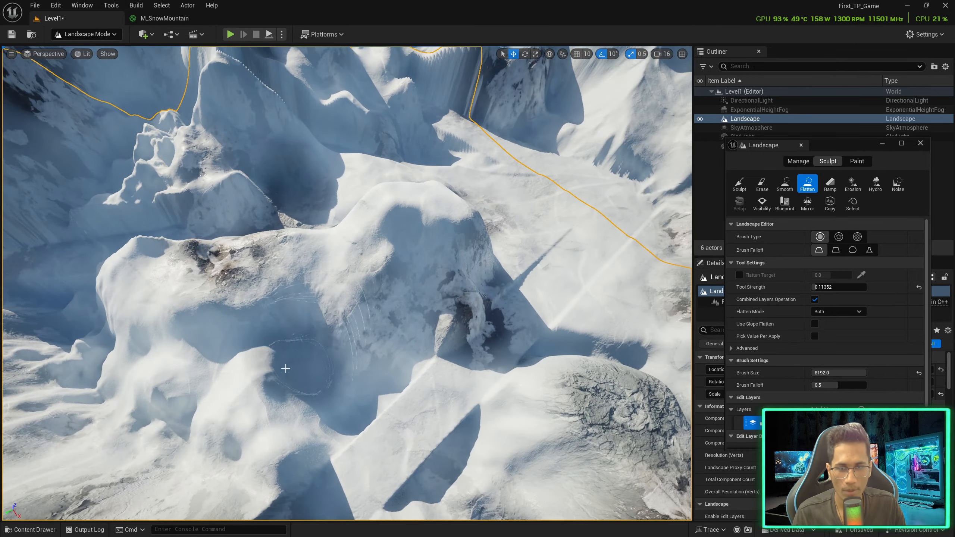
right_click_drag(346, 283, 259, 278)
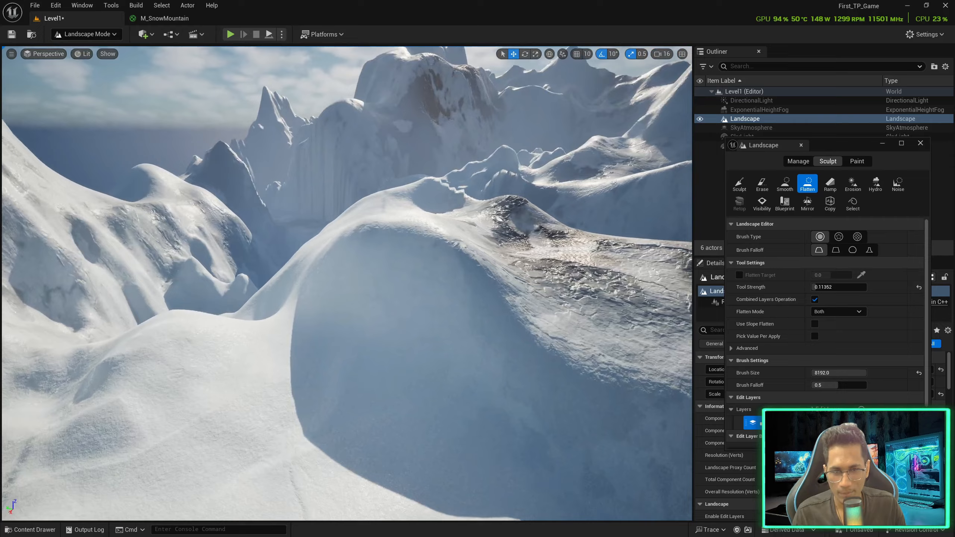
right_click_drag(347, 284, 428, 316)
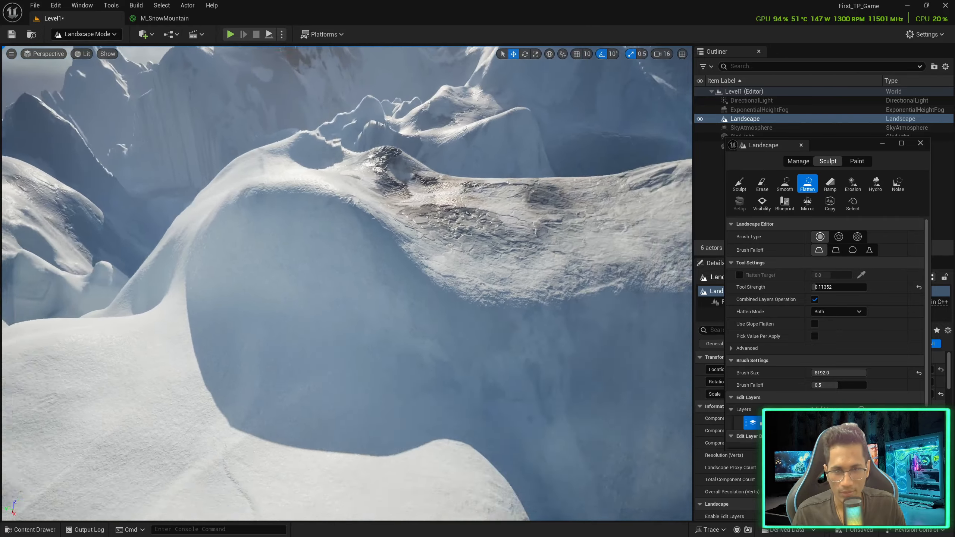
mouse_move(346, 284)
right_mouse_down()
mouse_move(203, 284)
mouse_move(393, 276)
mouse_move(349, 318)
right_mouse_up()
mouse_move(302, 388)
right_mouse_down()
mouse_move(404, 387)
mouse_move(355, 395)
right_mouse_up()
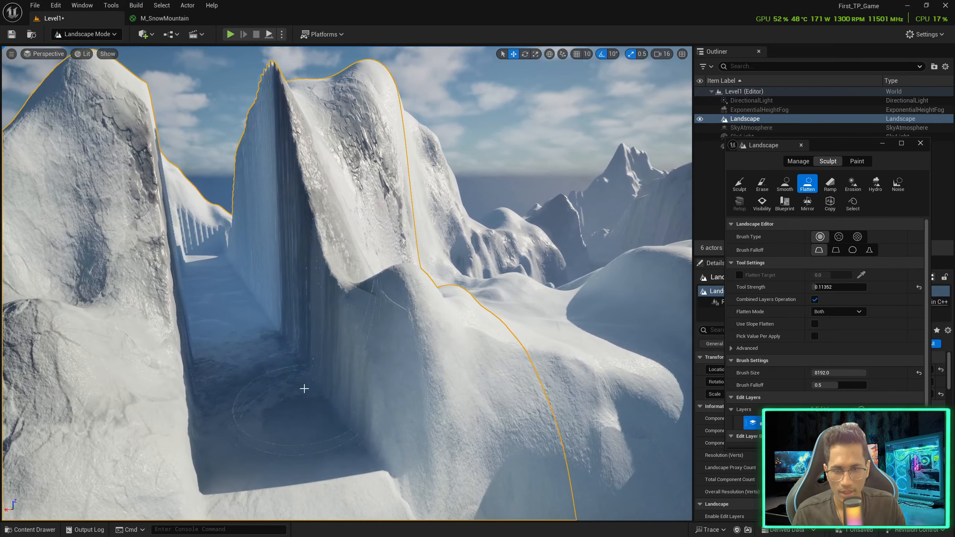
Build a ramp from the passage floor, raising its end point and shifting it sideways
left_click(829, 184)
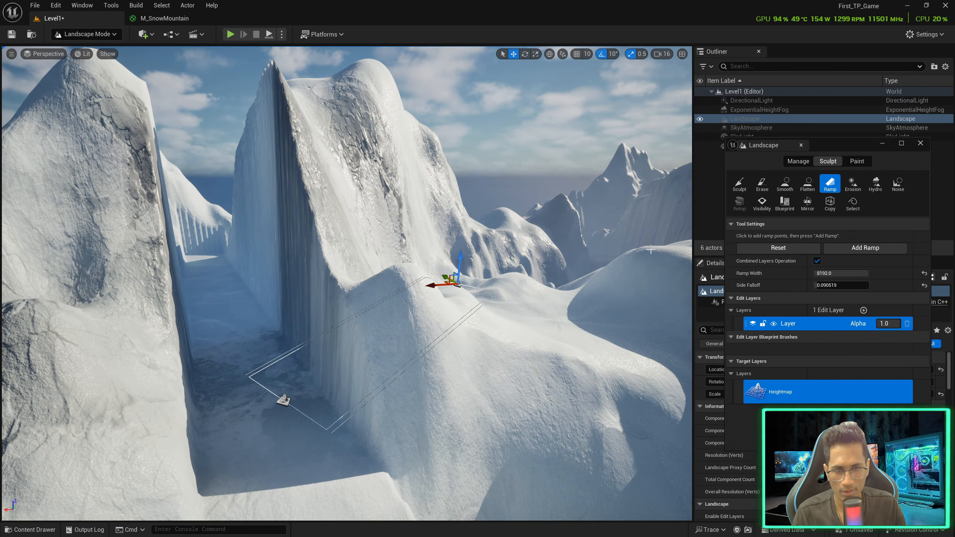
left_click(862, 250)
key("w")
right_click_drag(531, 252, 617, 286)
right_click(458, 252)
right_click_drag(427, 251, 422, 278)
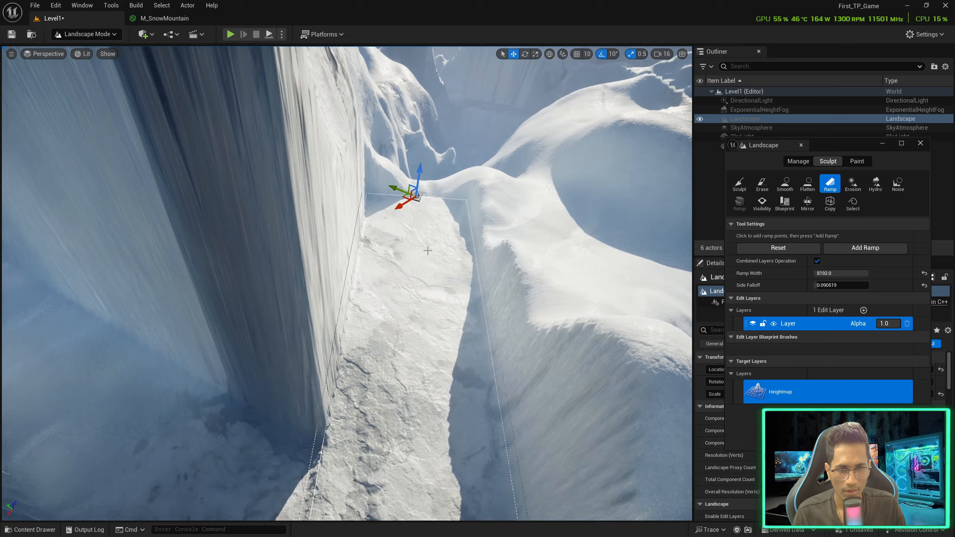
left_click_drag(418, 172, 619, 148)
right_click_drag(619, 148, 714, 150)
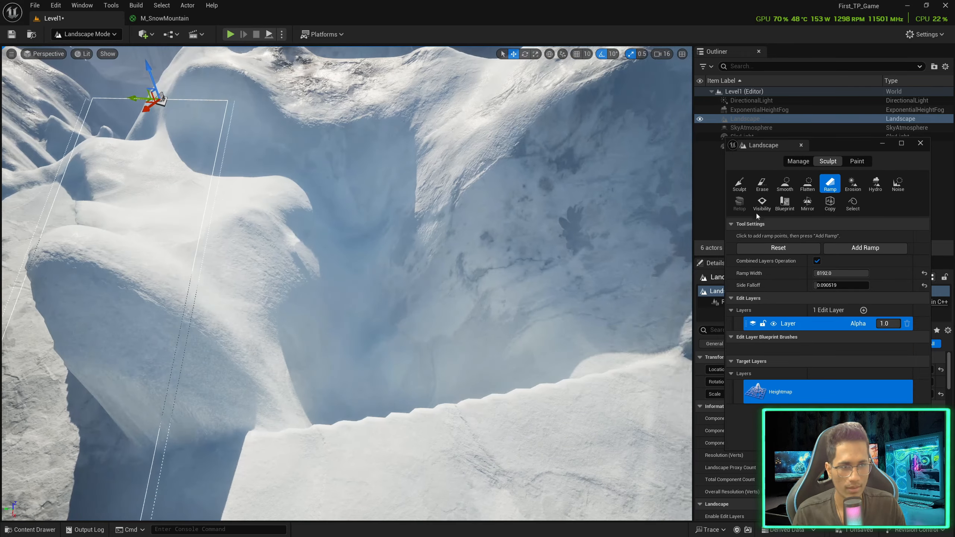
left_click(856, 248)
Add a second raised ramp, repositioning its start and lengthening it toward the lower right
right_click_drag(602, 245, 461, 240)
key("d")
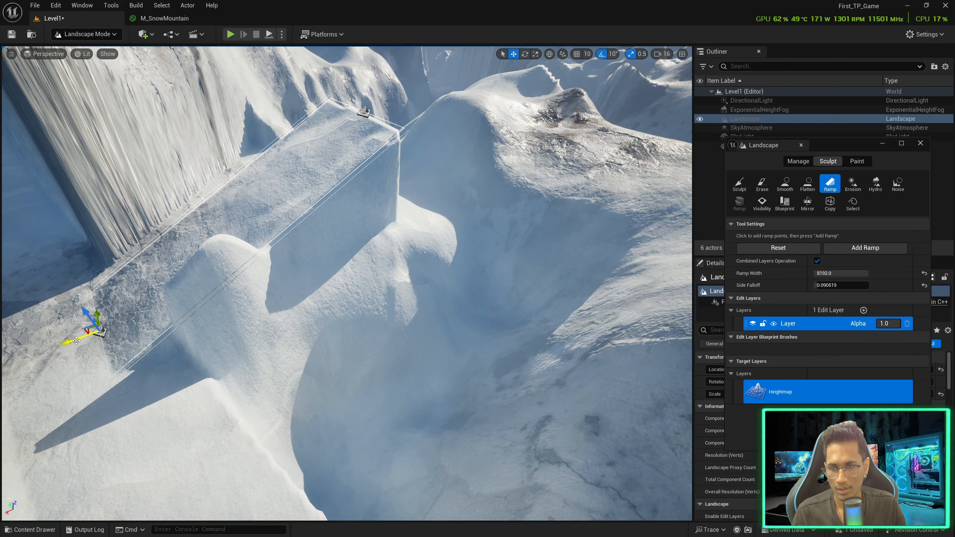
left_click_drag(76, 341, 307, 301)
left_click_drag(355, 220, 538, 378)
left_click(864, 248)
right_click_drag(526, 264, 581, 166)
left_click(760, 186)
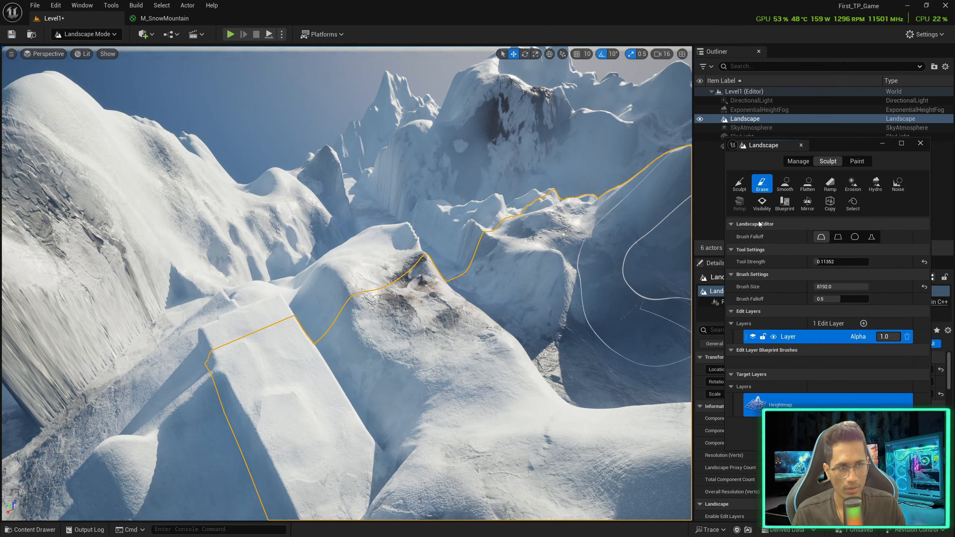
Smooth the foreground ridge and the slope's sharp shadow edges
left_click(785, 184)
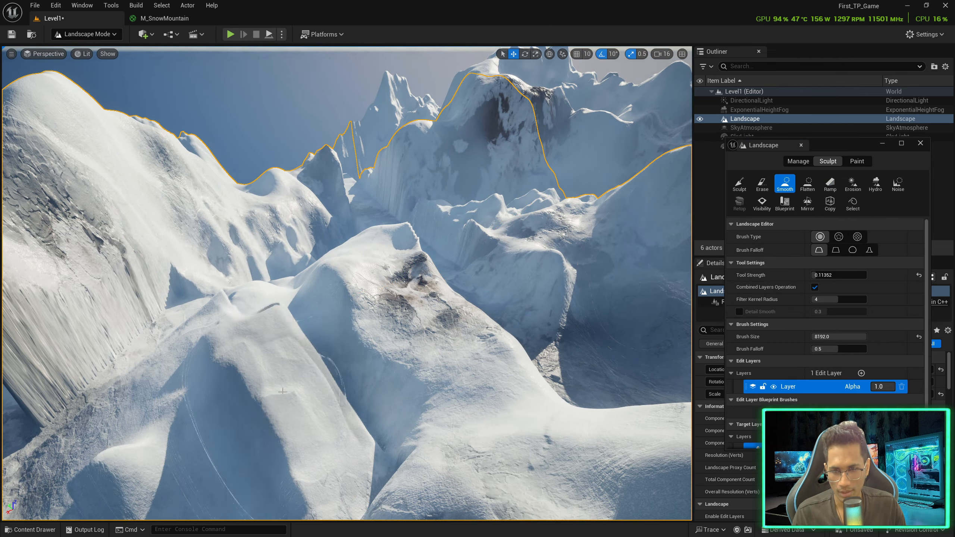
left_click_drag(218, 359, 226, 350)
mouse_move(225, 350)
right_mouse_down()
mouse_move(162, 346)
mouse_move(139, 370)
right_mouse_up()
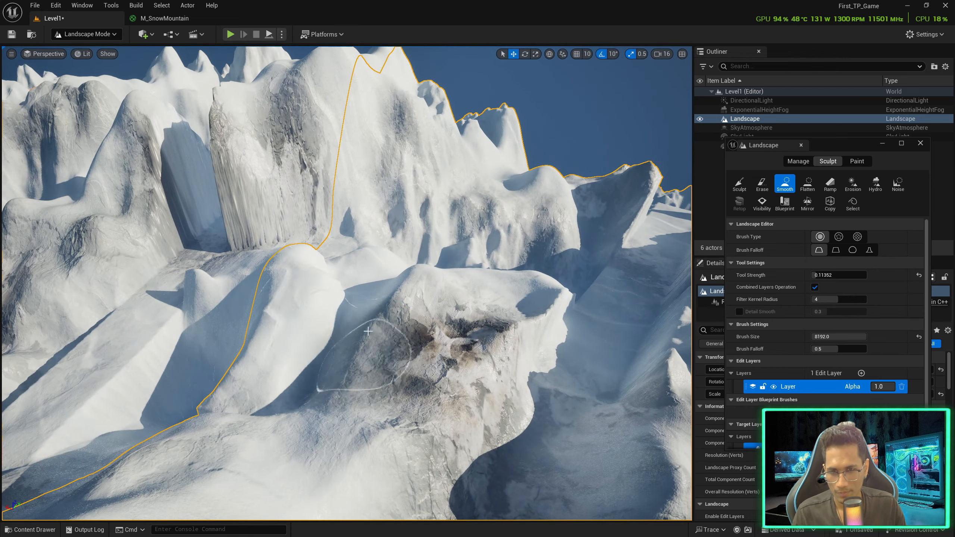
mouse_move(228, 363)
right_mouse_down()
mouse_move(226, 395)
mouse_move(195, 421)
right_mouse_up()
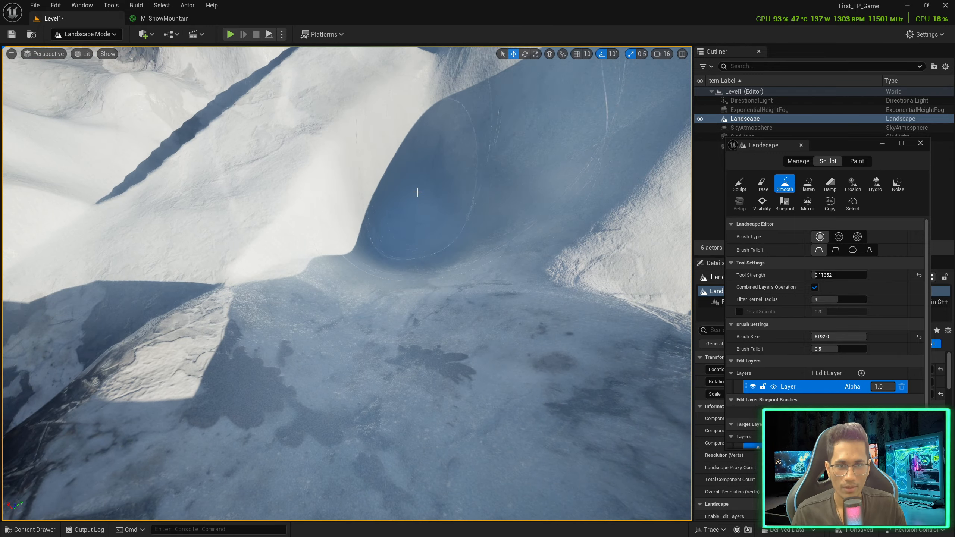
right_click_drag(418, 192, 507, 210)
left_click_drag(370, 243, 361, 286)
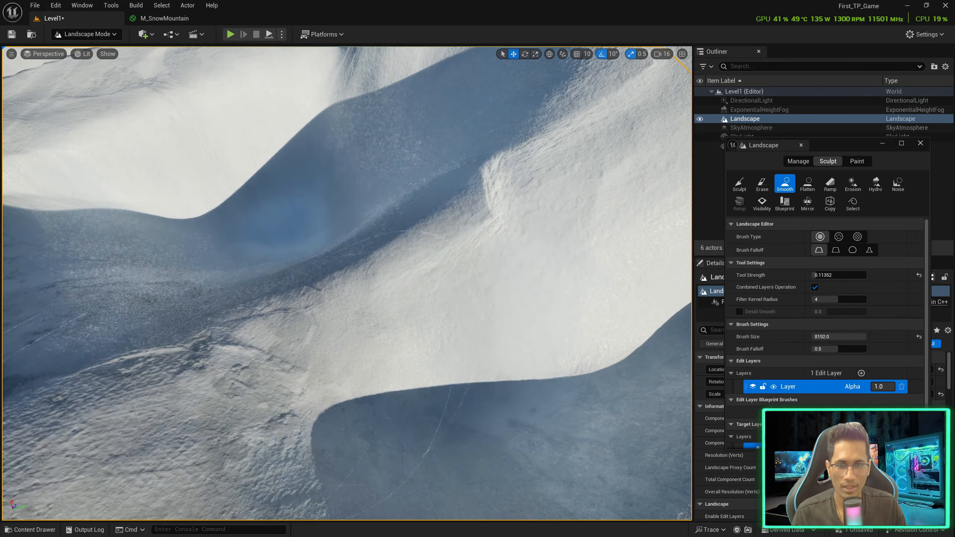
mouse_move(361, 286)
right_mouse_down()
mouse_move(384, 260)
mouse_move(466, 256)
mouse_move(631, 320)
right_mouse_up()
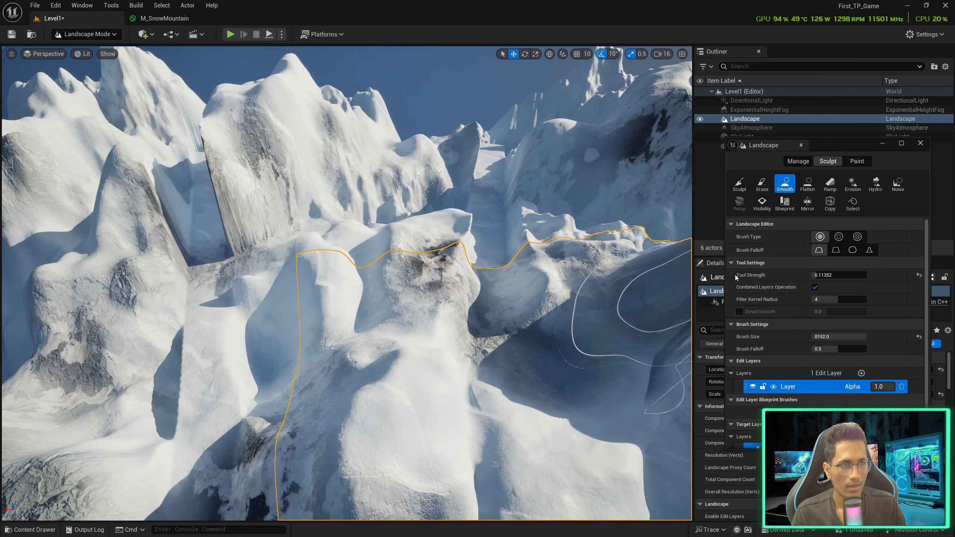
Pick Flatten over the snow slope, then raise dabs of snow near the valley floor with Sculpt
left_click(829, 184)
left_click(815, 183)
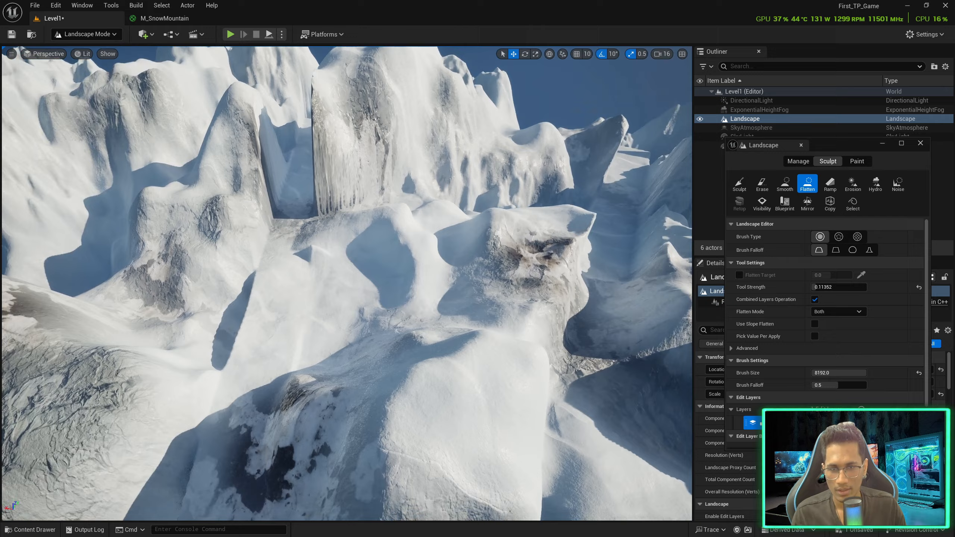
key("w")
mouse_move(414, 255)
right_mouse_down()
mouse_move(402, 323)
mouse_move(432, 319)
mouse_move(466, 297)
mouse_move(436, 306)
mouse_move(393, 290)
right_mouse_up()
key("s")
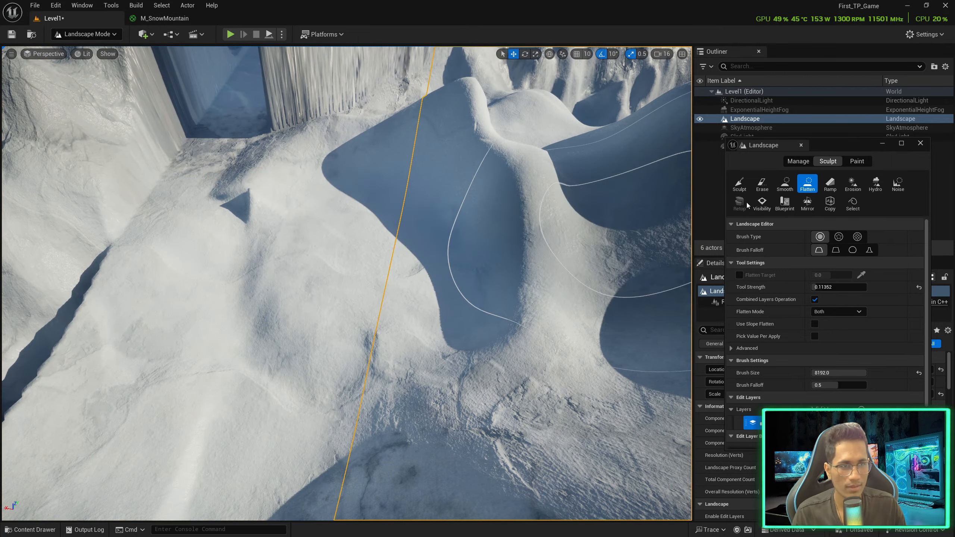
left_click(739, 183)
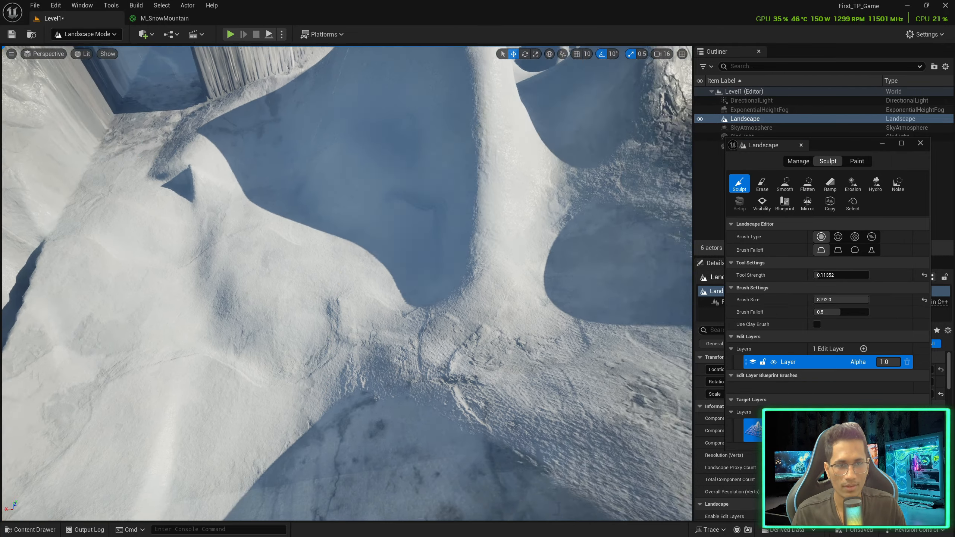
mouse_move(358, 240)
right_mouse_down()
mouse_move(357, 213)
mouse_move(358, 248)
right_mouse_up()
left_click(358, 213)
key("s")
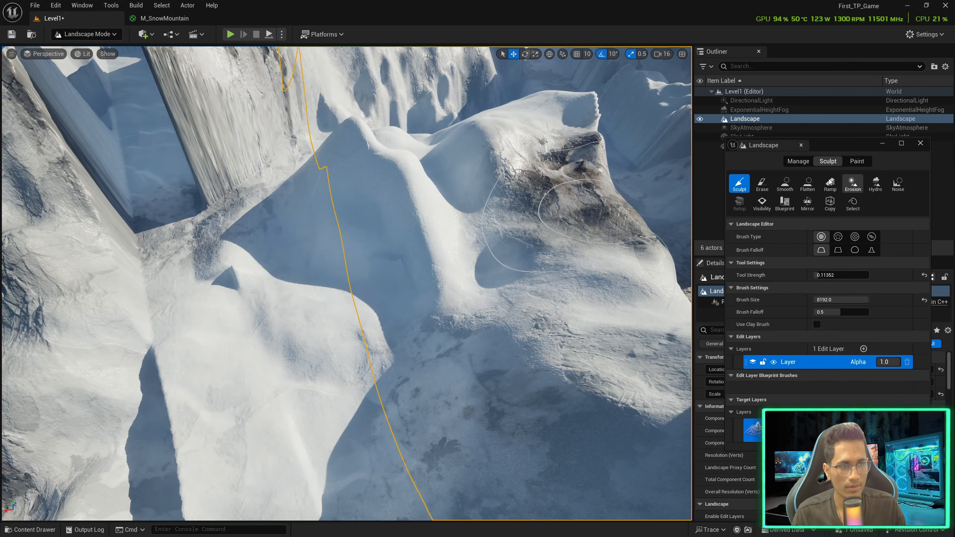
Return to the Smooth tool and fly over the snowy ridge toward the cave mountain
left_click(789, 185)
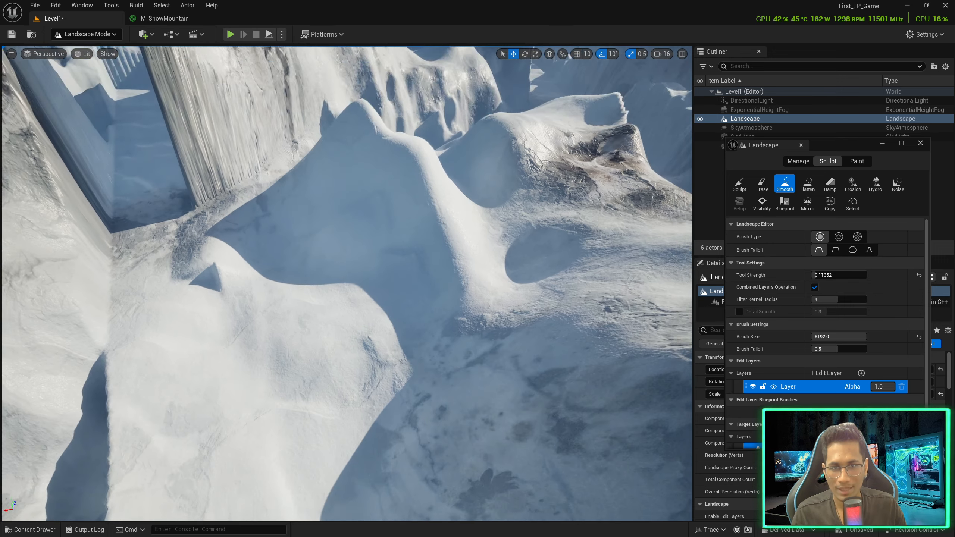
mouse_move(394, 320)
right_mouse_down()
mouse_move(361, 311)
mouse_move(425, 322)
mouse_move(528, 302)
right_mouse_up()
key("s")
key("a")
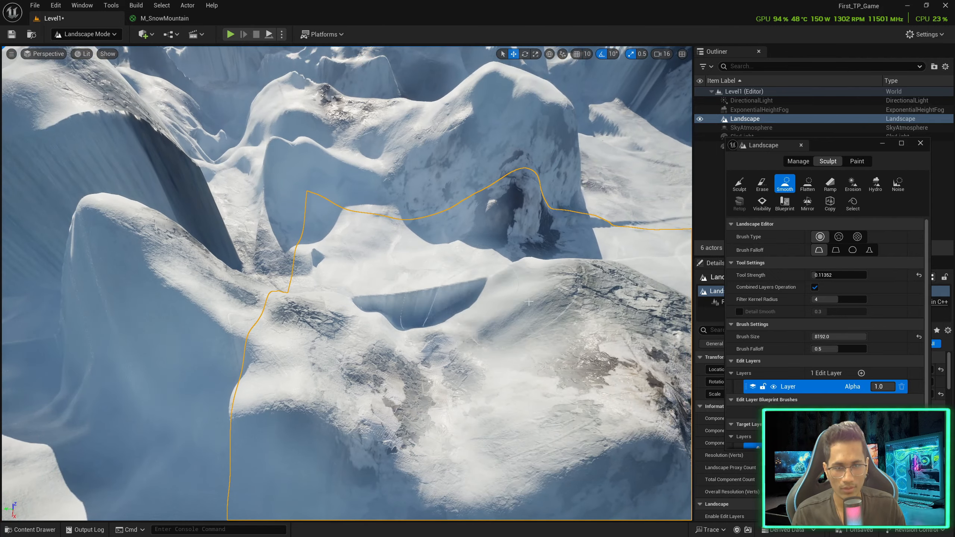
right_click_drag(454, 306, 414, 286)
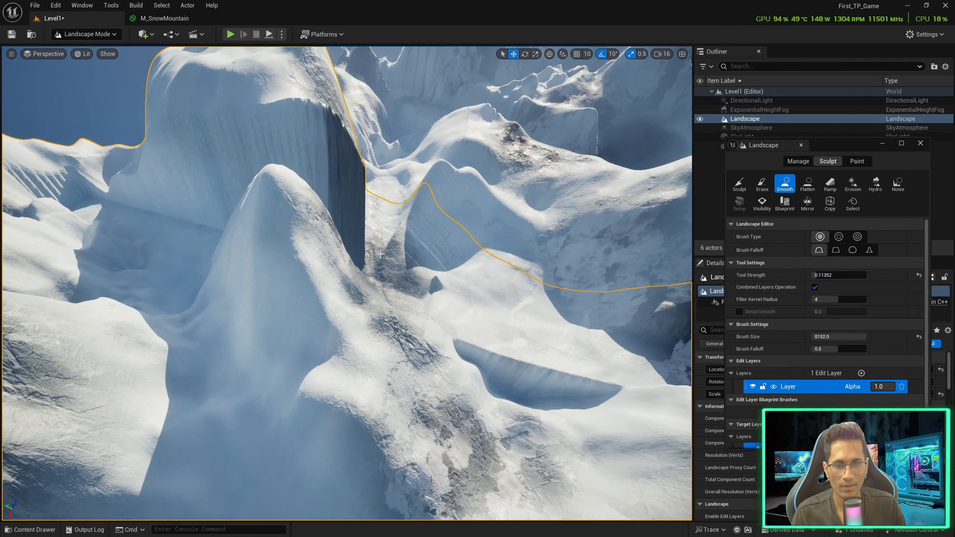
key("w")
key("e")
mouse_move(372, 190)
right_mouse_down()
mouse_move(379, 193)
mouse_move(365, 230)
mouse_move(263, 225)
mouse_move(241, 229)
mouse_move(240, 241)
right_mouse_up()
Add a new ramp into the snowy valley slope and move in to view it
left_click(829, 185)
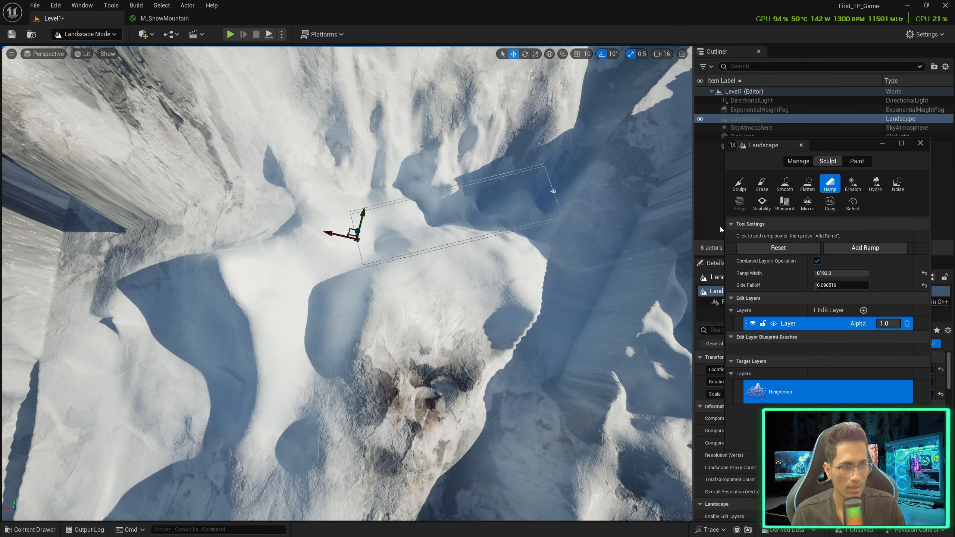
left_click(846, 249)
right_click_drag(430, 195, 534, 256)
key("w")
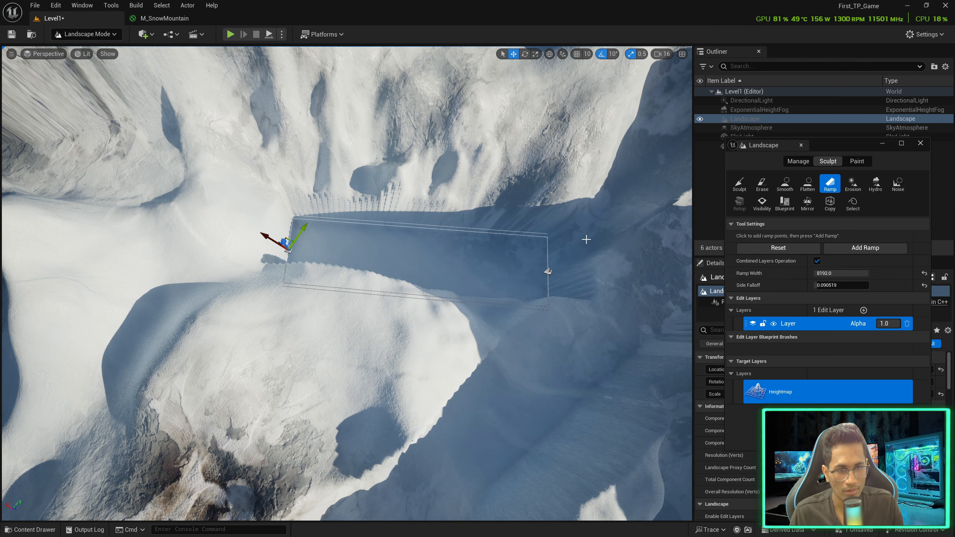
left_click(748, 186)
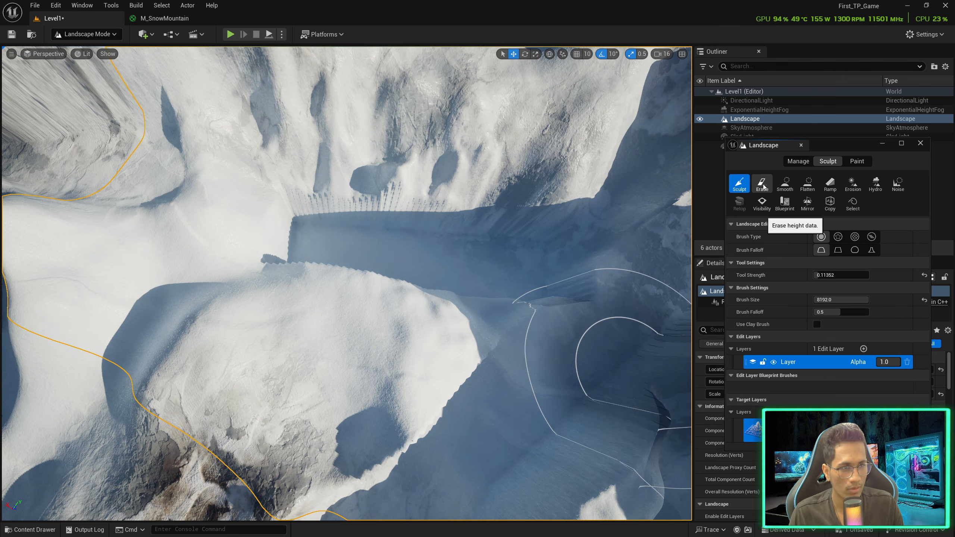
Smooth the new ramp's jagged edges, the shadowed cliff and the jagged left ridge
left_click(785, 184)
right_click_drag(485, 224, 523, 224)
mouse_move(500, 229)
left_mouse_down()
mouse_move(406, 226)
mouse_move(340, 248)
mouse_move(295, 364)
mouse_move(328, 387)
mouse_move(459, 420)
mouse_move(541, 377)
mouse_move(608, 368)
left_mouse_up()
mouse_move(613, 368)
right_mouse_down()
mouse_move(635, 337)
mouse_move(676, 324)
right_mouse_up()
mouse_move(357, 303)
left_mouse_down()
mouse_move(375, 269)
mouse_move(458, 348)
left_mouse_up()
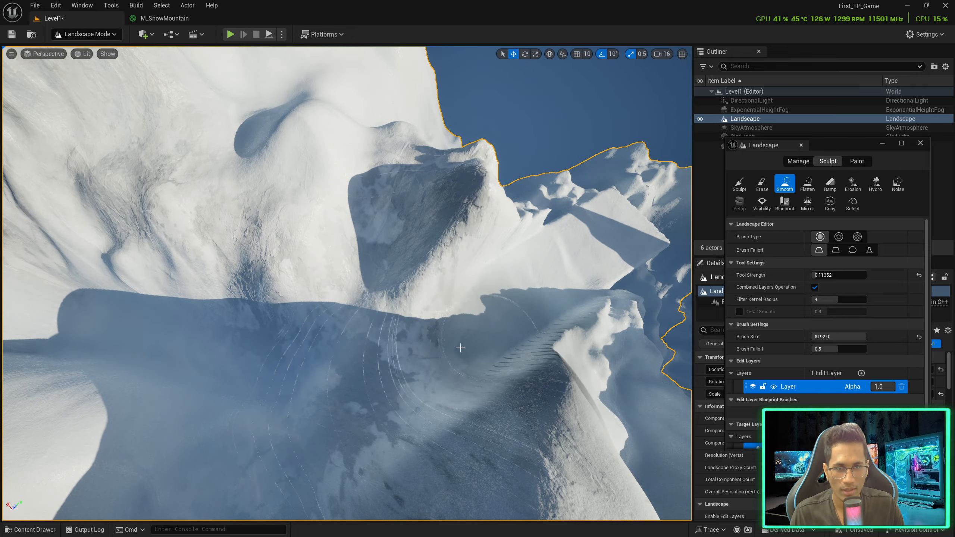
mouse_move(458, 348)
right_mouse_down()
mouse_move(376, 348)
mouse_move(353, 309)
mouse_move(338, 354)
mouse_move(295, 375)
right_mouse_up()
mouse_move(295, 374)
left_mouse_down()
mouse_move(214, 286)
mouse_move(141, 371)
mouse_move(124, 414)
left_mouse_up()
mouse_move(124, 414)
right_mouse_down()
mouse_move(196, 474)
mouse_move(246, 369)
right_mouse_up()
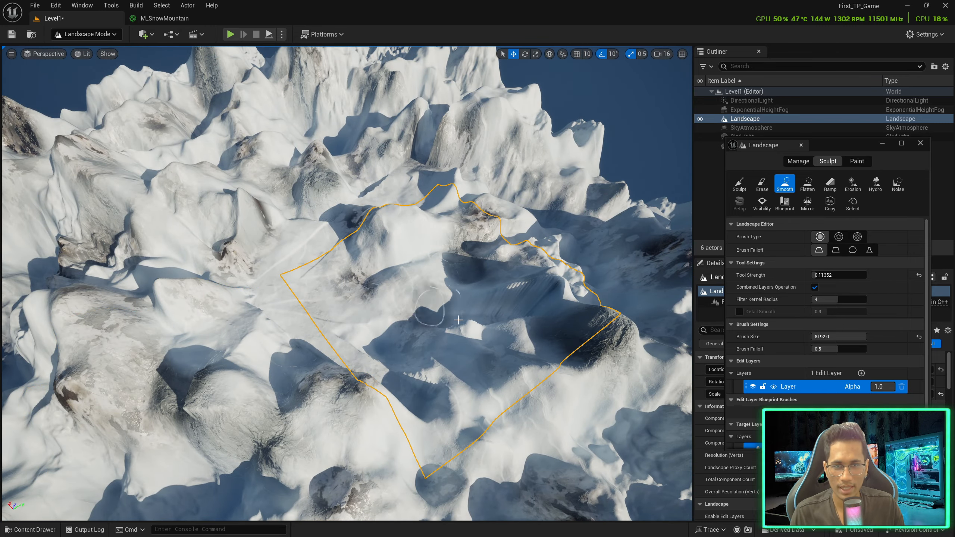
Smooth the sharp left ridges, the dark rocky patch and the ridged streaks in the snow
mouse_move(250, 401)
left_mouse_down()
mouse_move(195, 417)
mouse_move(98, 392)
mouse_move(79, 339)
mouse_move(128, 290)
left_mouse_up()
right_click_drag(129, 291, 154, 272)
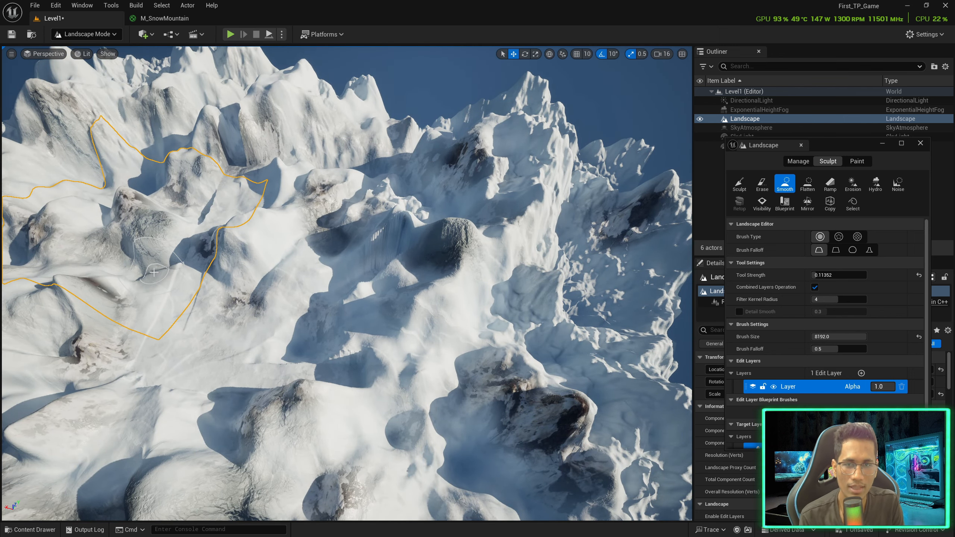
mouse_move(274, 298)
right_mouse_down()
mouse_move(277, 279)
mouse_move(304, 301)
right_mouse_up()
left_click_drag(303, 301, 334, 328)
left_click_drag(417, 291, 449, 280)
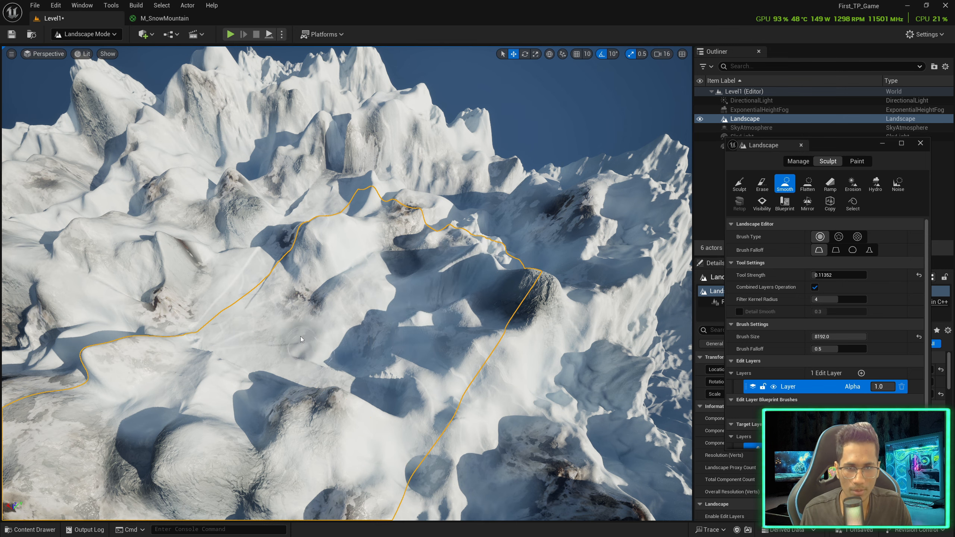
key("s")
mouse_move(298, 328)
right_mouse_down()
mouse_move(290, 315)
mouse_move(263, 319)
mouse_move(300, 350)
right_mouse_up()
key("w")
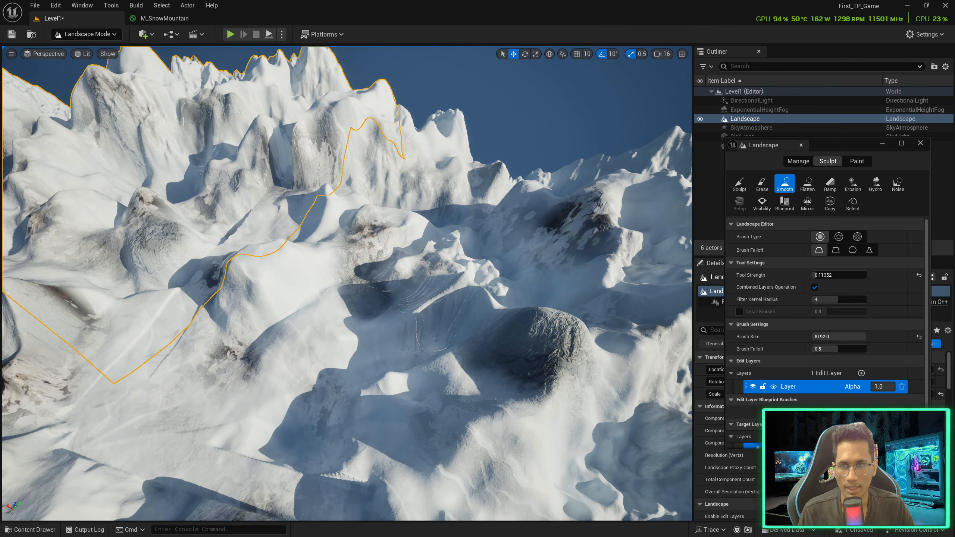
Save Level1 with File > Save Current Level, then look over the finished mountains
left_click(34, 5)
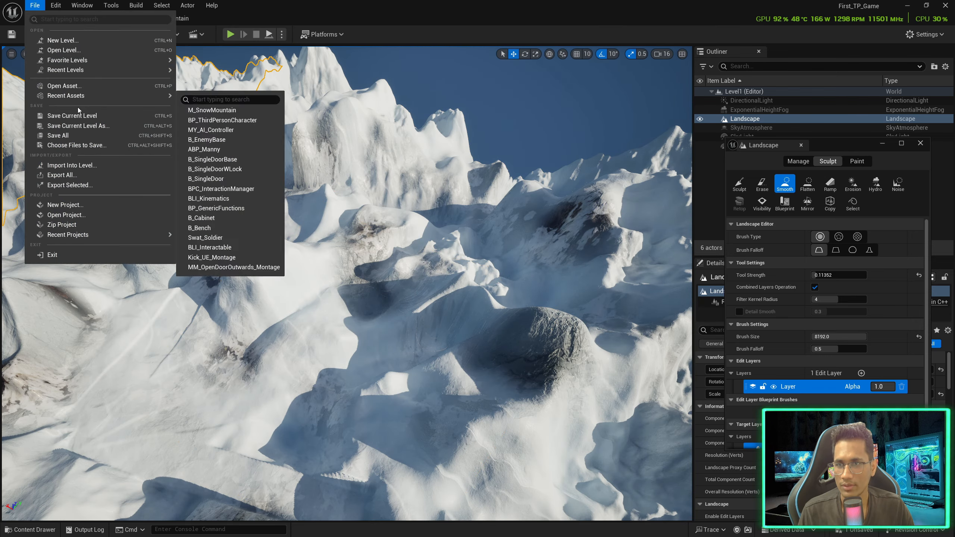
left_click(87, 135)
key("d")
mouse_move(398, 286)
right_mouse_down()
mouse_move(368, 288)
mouse_move(387, 288)
right_mouse_up()
right_click_drag(461, 227, 406, 188)
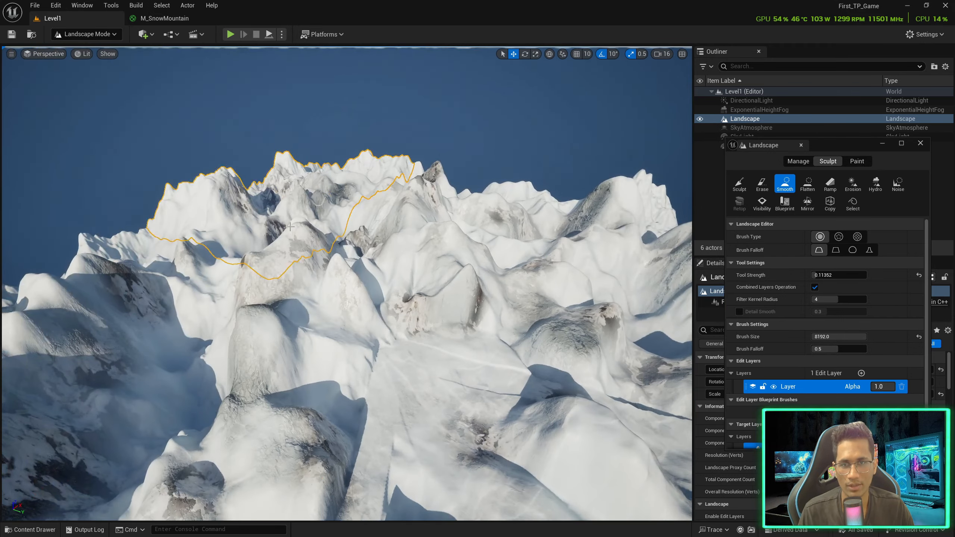
right_click_drag(319, 285, 342, 320)
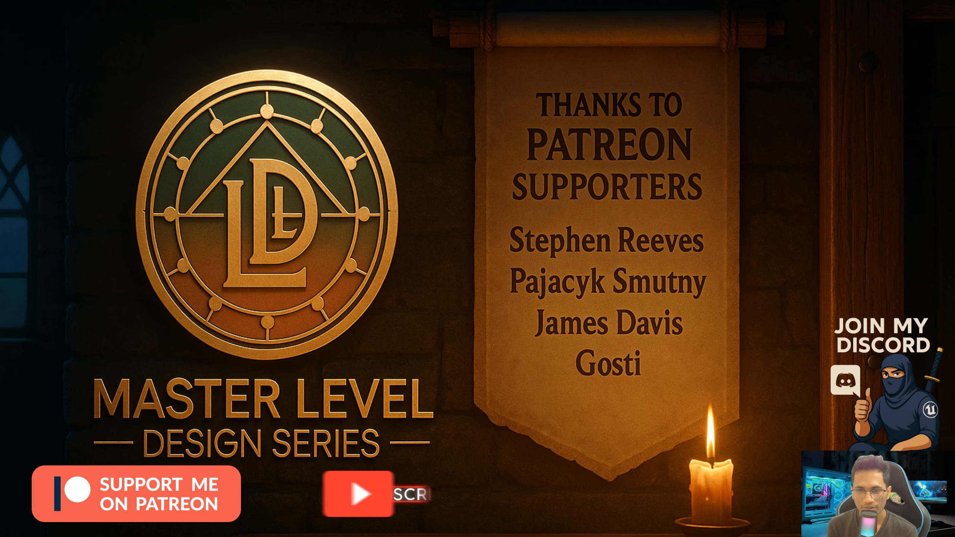